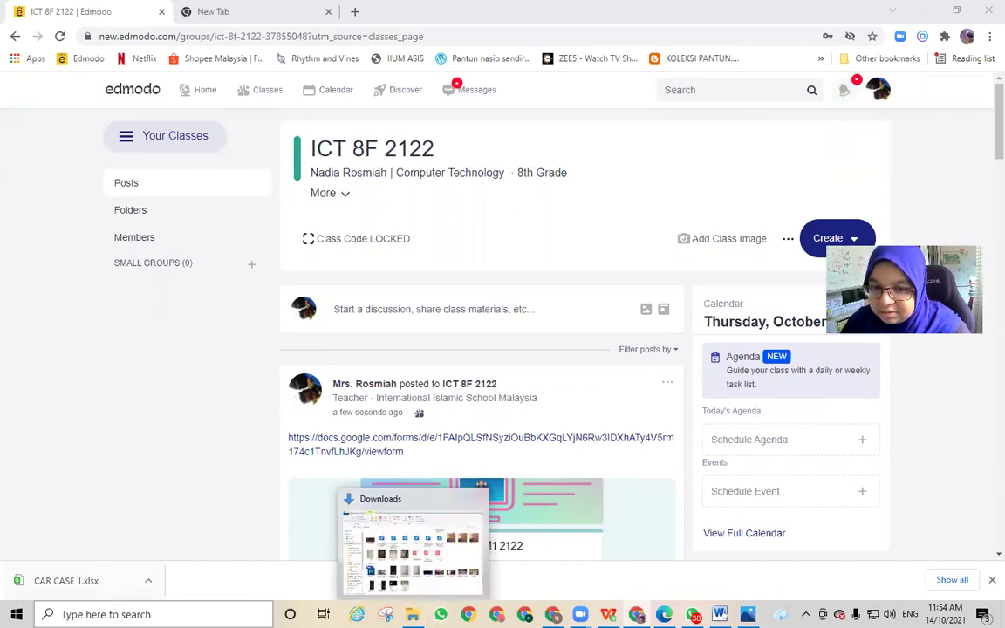
Start Microsoft Excel from the desktop search and dismiss the Office activation wizard
{"action": "left_click", "coordinate": [150, 605]}
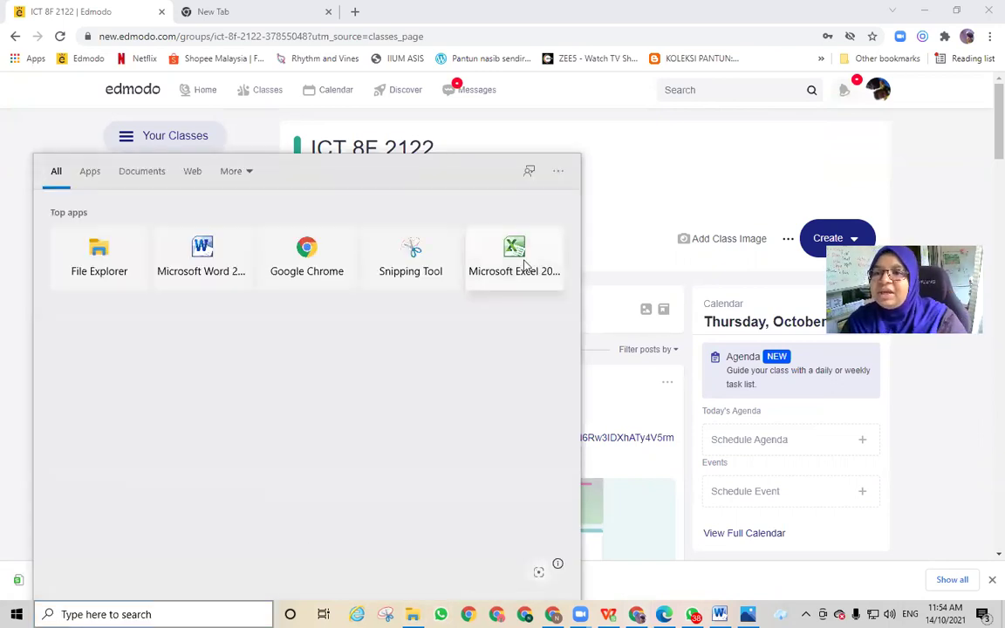
{"action": "left_click", "coordinate": [524, 261]}
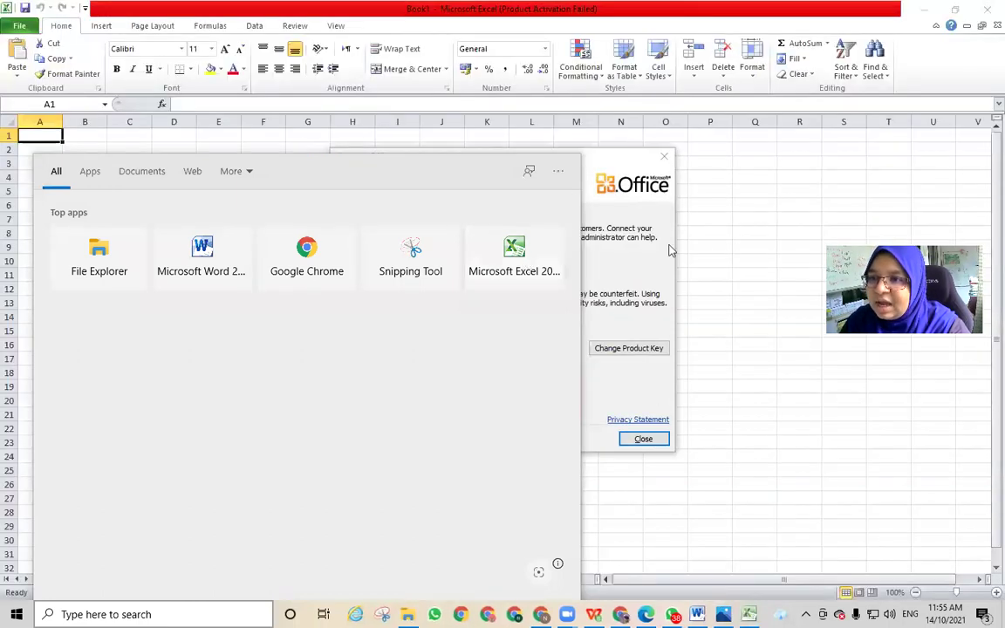
{"action": "left_click", "coordinate": [664, 156]}
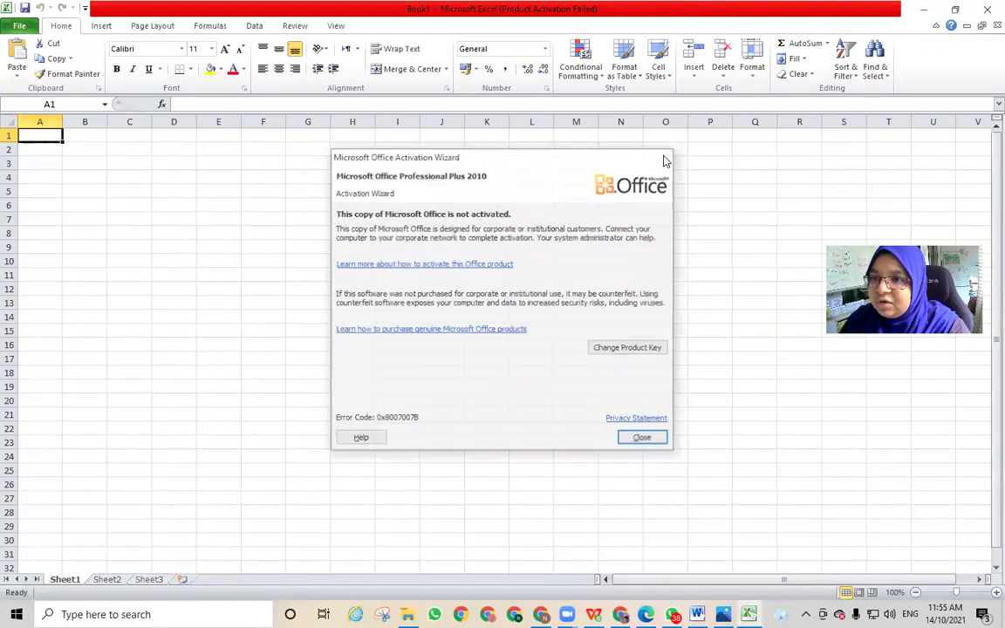
{"action": "left_click", "coordinate": [664, 156]}
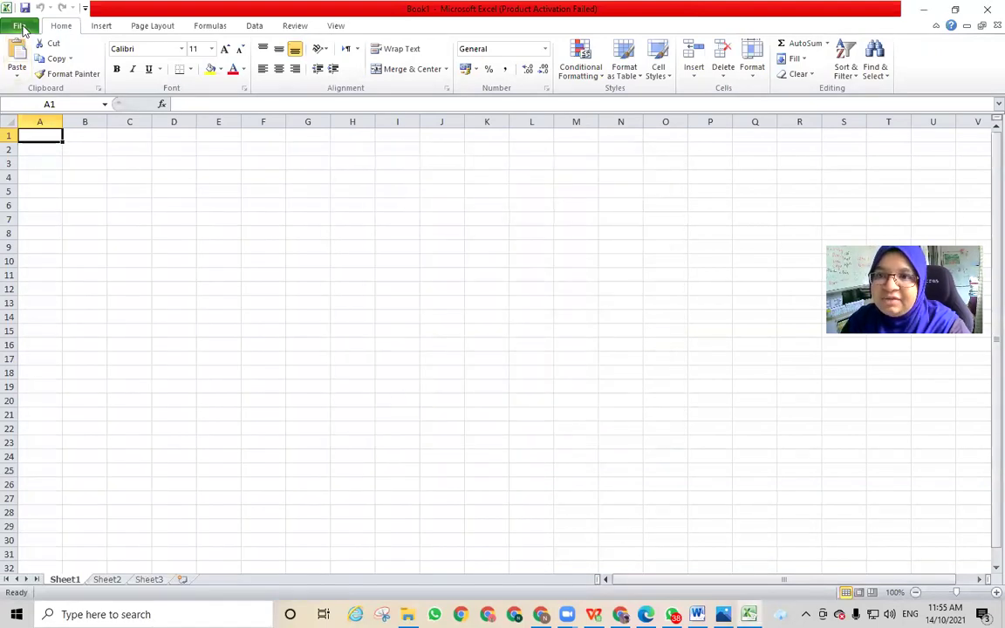
Open the CAR CASE 1 workbook from the Downloads folder and enable editing on it
{"action": "left_click", "coordinate": [19, 27]}
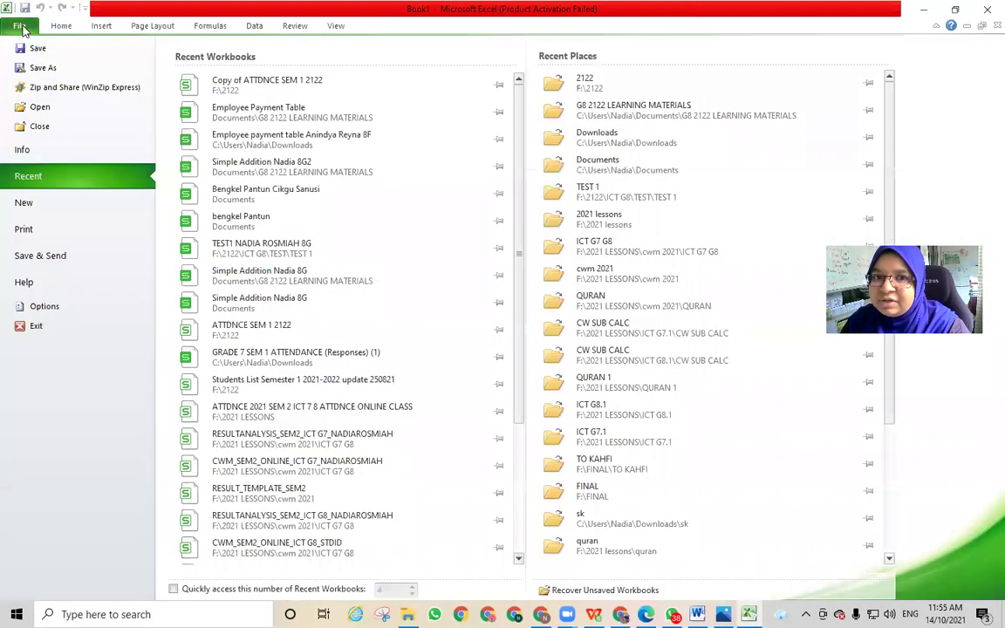
{"action": "key", "text": "Escape"}
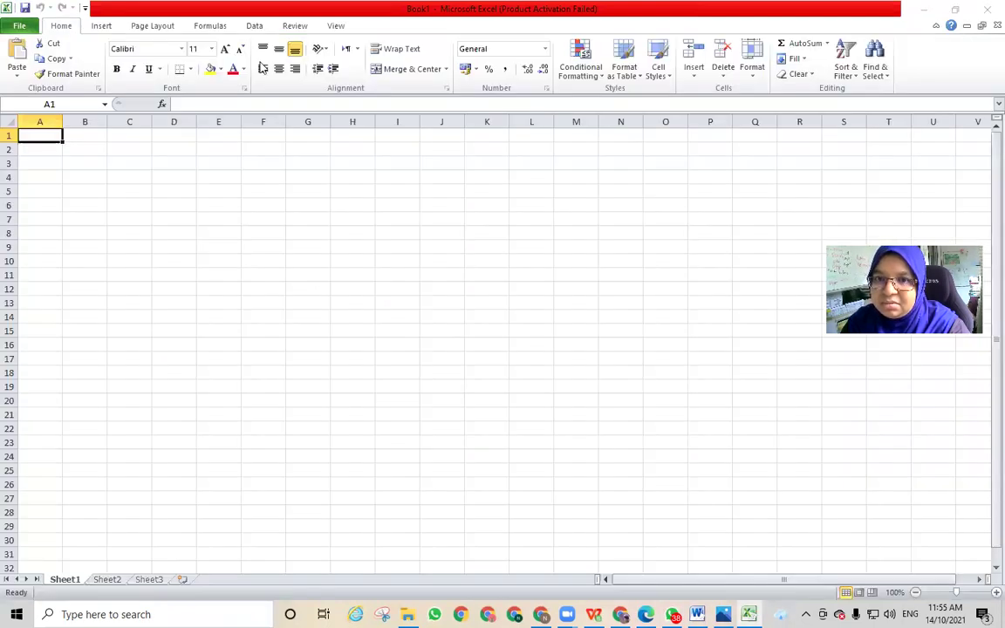
{"action": "key", "text": "ctrl+o"}
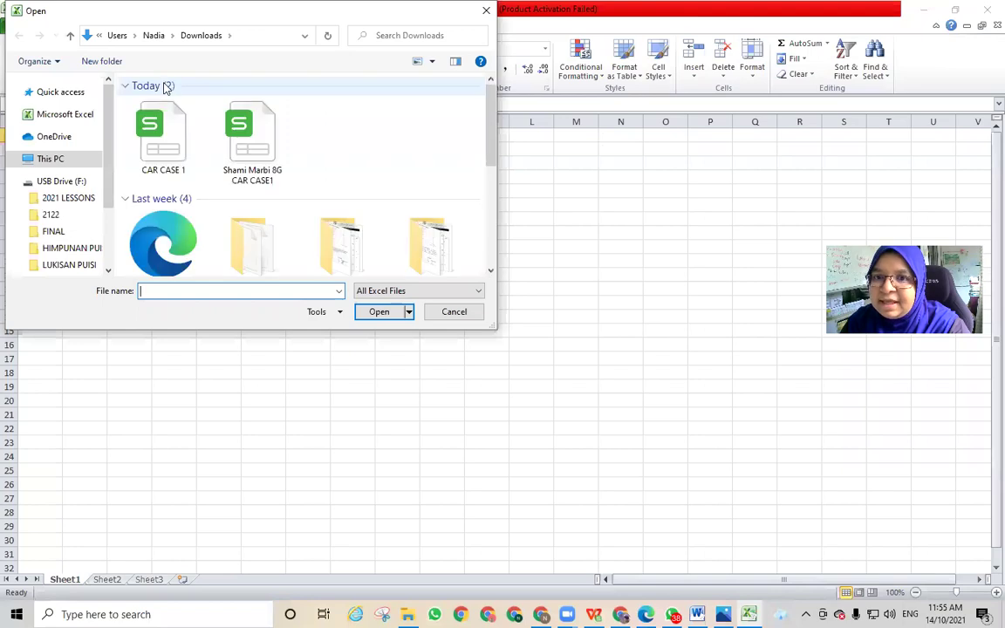
{"action": "double_click", "coordinate": [166, 136]}
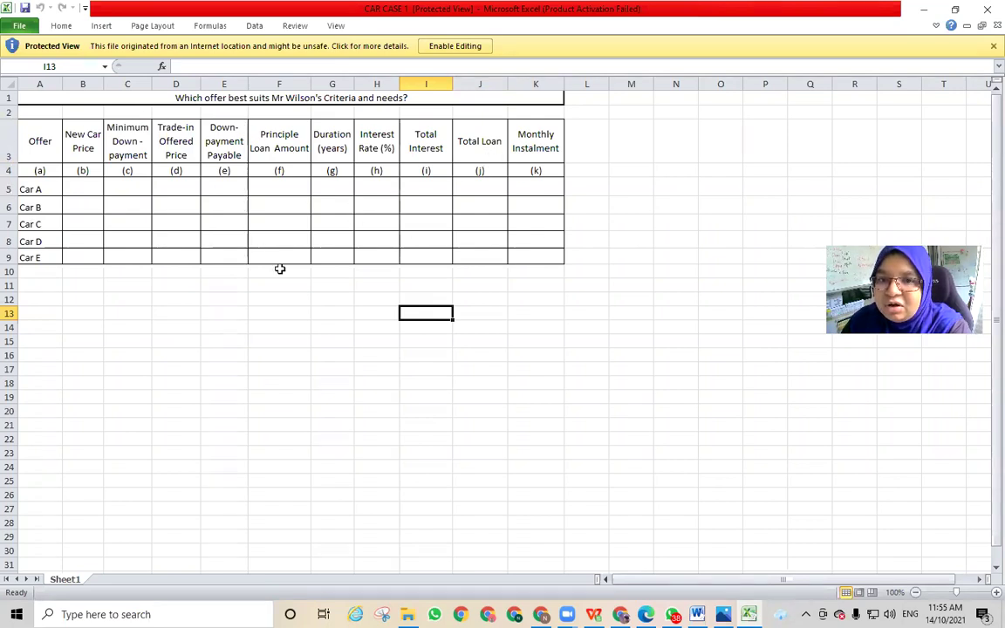
{"action": "left_click", "coordinate": [456, 47]}
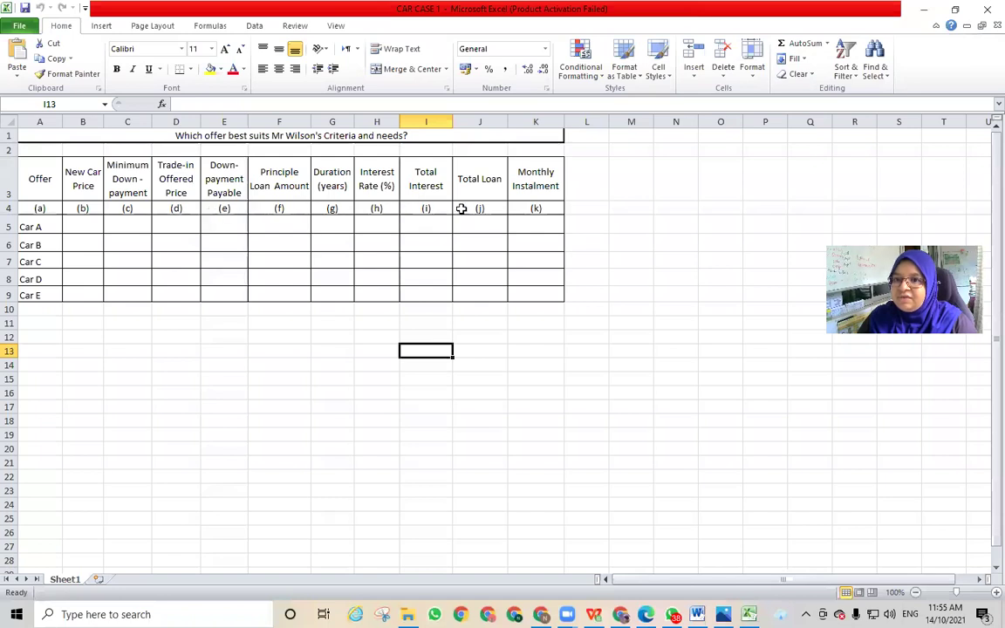
Insert a row above Car A and number its cells from 1 to 11 across columns A to K
{"action": "right_click", "coordinate": [7, 224]}
{"action": "left_click", "coordinate": [39, 311]}
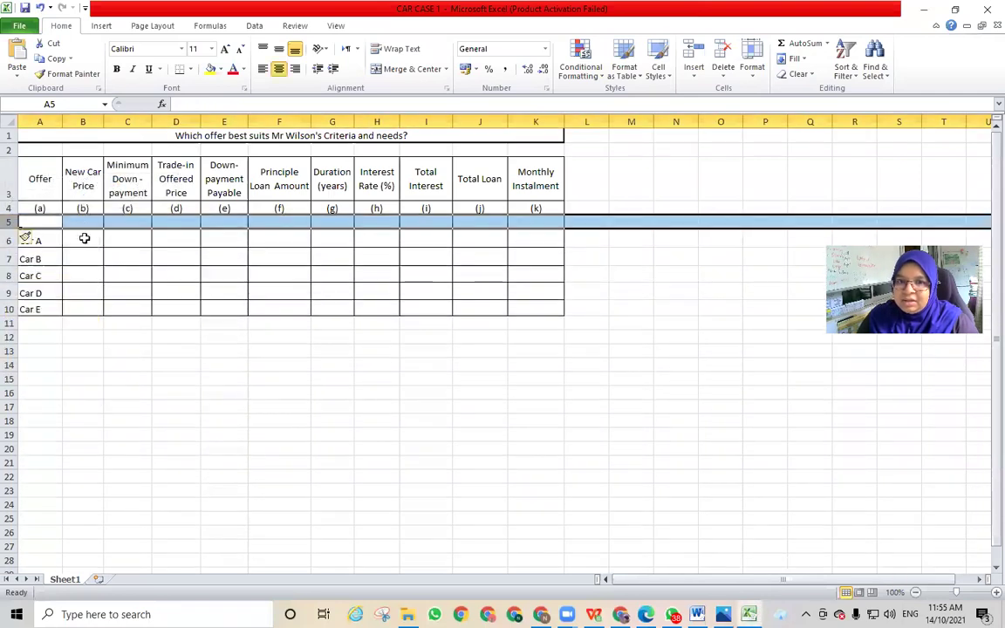
{"action": "left_click", "coordinate": [54, 221]}
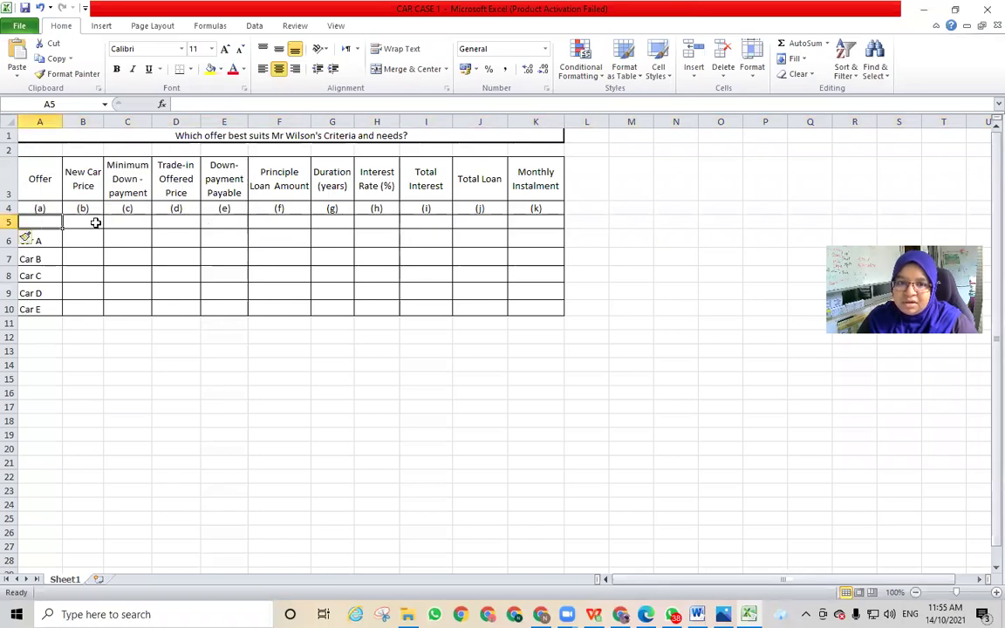
{"action": "type", "text": "1"}
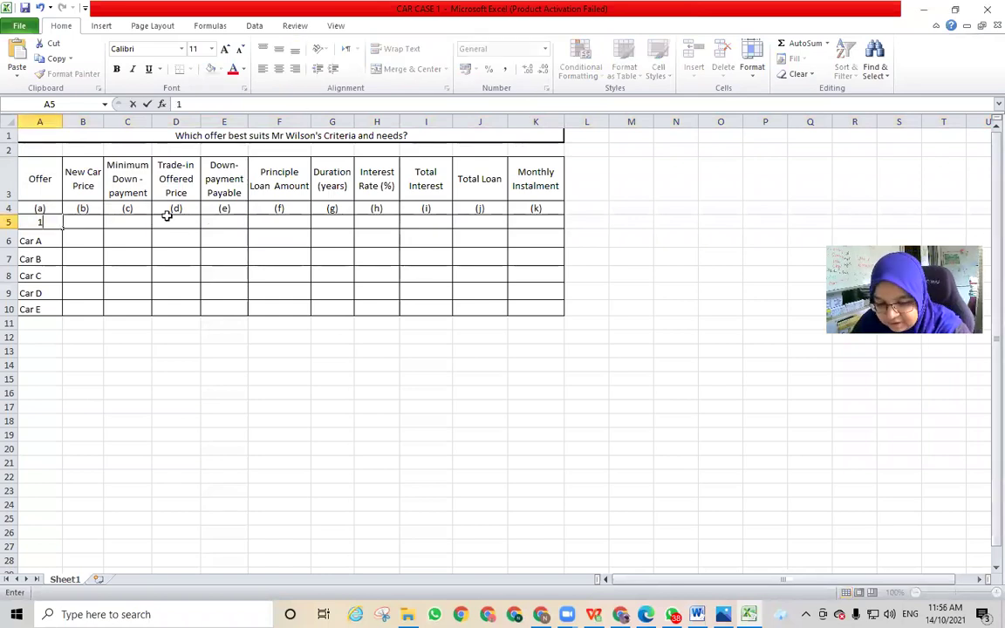
{"action": "key", "text": "Tab"}
{"action": "type", "text": "2"}
{"action": "key", "text": "Tab"}
{"action": "left_click_drag", "start_coordinate": [40, 223], "coordinate": [81, 220]}
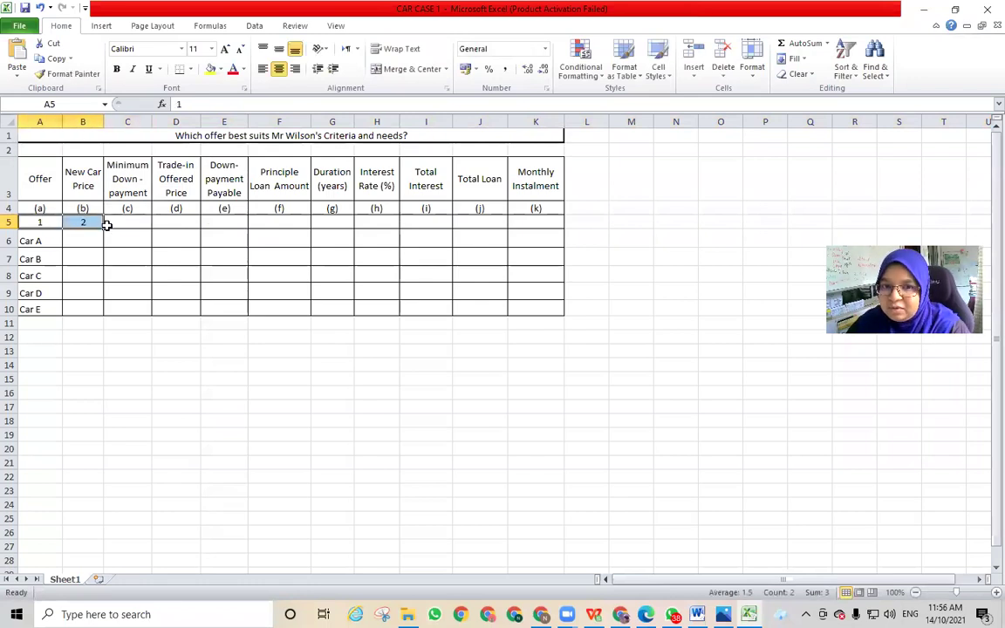
{"action": "left_click_drag", "start_coordinate": [103, 226], "coordinate": [543, 233]}
{"action": "left_click", "coordinate": [376, 421]}
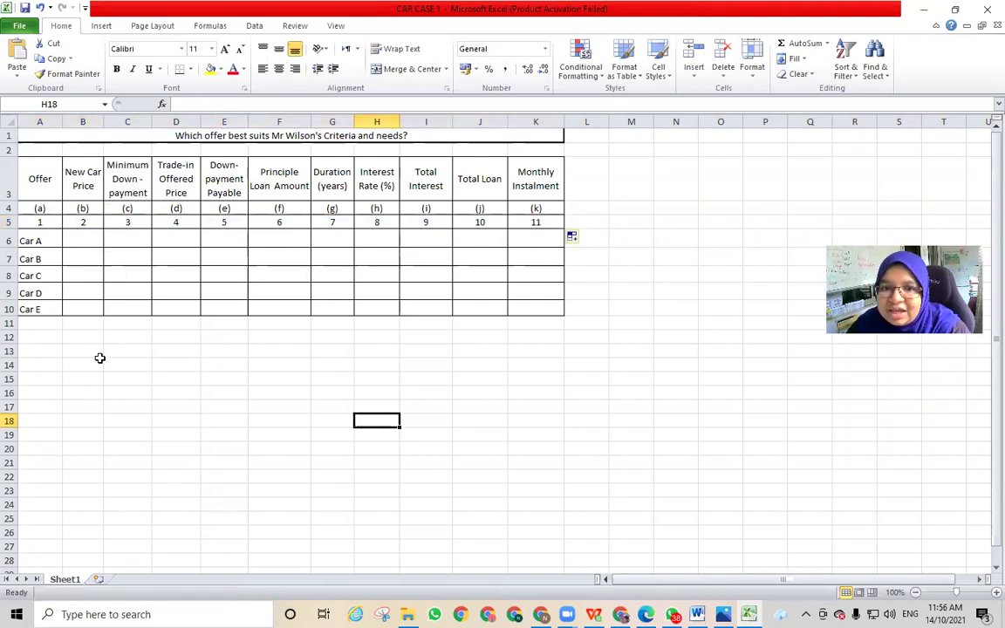
Delete the entire numbered row above Car A
{"action": "left_click_drag", "start_coordinate": [38, 222], "coordinate": [519, 224]}
{"action": "right_click", "coordinate": [520, 225]}
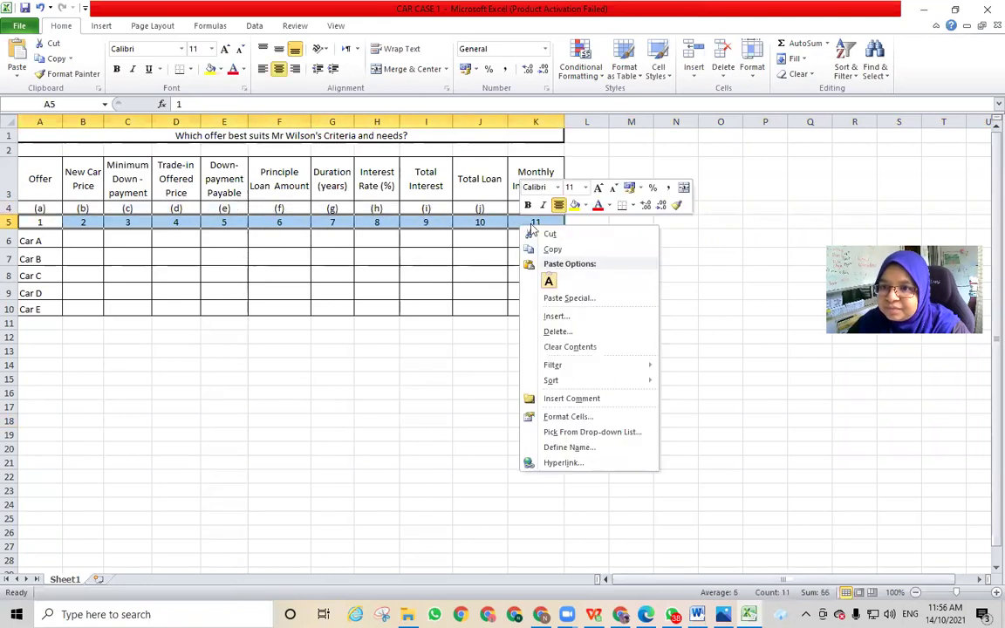
{"action": "left_click", "coordinate": [9, 222]}
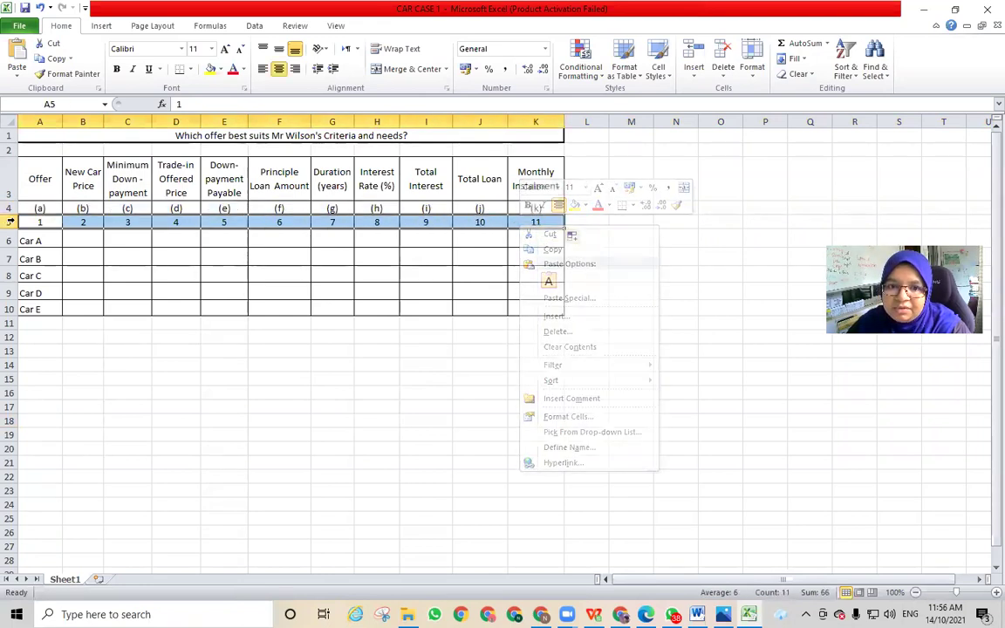
{"action": "right_click", "coordinate": [8, 222]}
{"action": "left_click", "coordinate": [44, 327]}
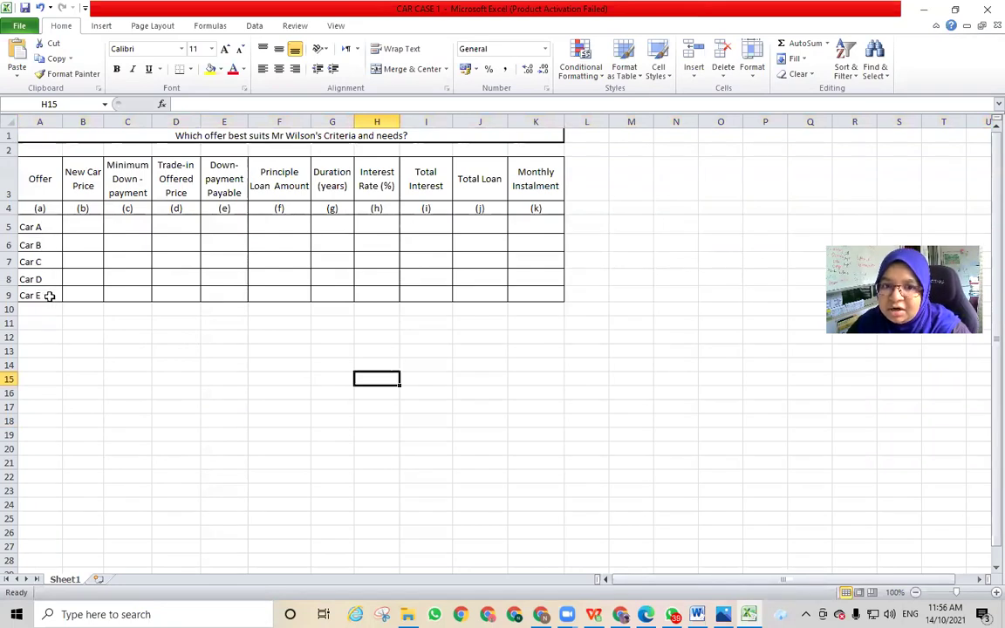
Switch to the Car 2.jpg photo and examine the five car offers and the data-entry instructions
{"action": "scroll", "coordinate": [601, 388], "scroll_direction": "up", "scroll_amount": 2}
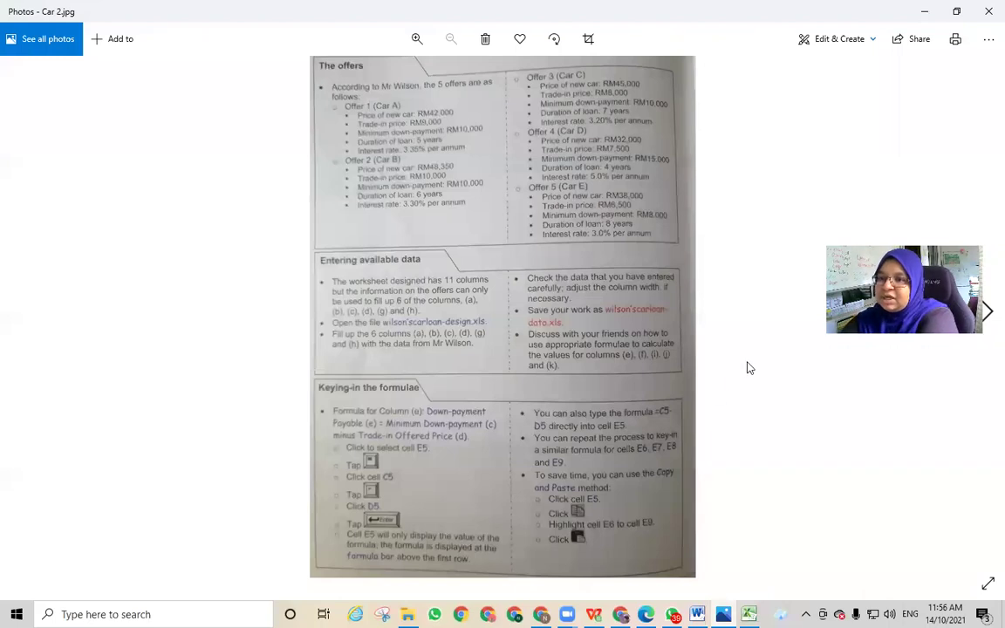
{"action": "scroll", "coordinate": [747, 366], "scroll_direction": "up", "scroll_amount": 5}
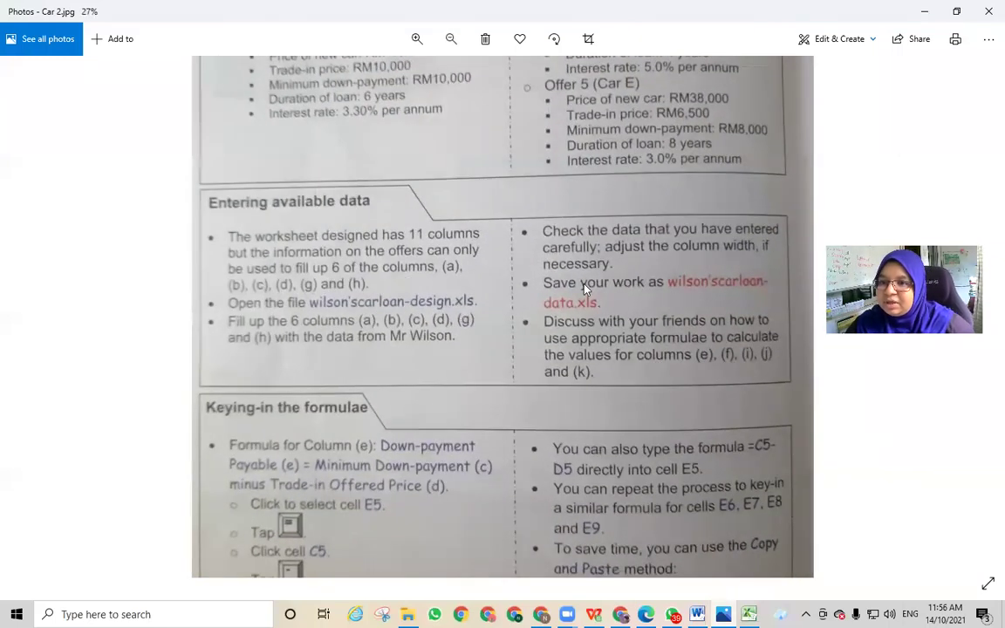
{"action": "scroll", "coordinate": [584, 288], "scroll_direction": "down", "scroll_amount": 1}
{"action": "scroll", "coordinate": [584, 288], "scroll_direction": "up", "scroll_amount": 3}
{"action": "scroll", "coordinate": [443, 428], "scroll_direction": "down", "scroll_amount": 1}
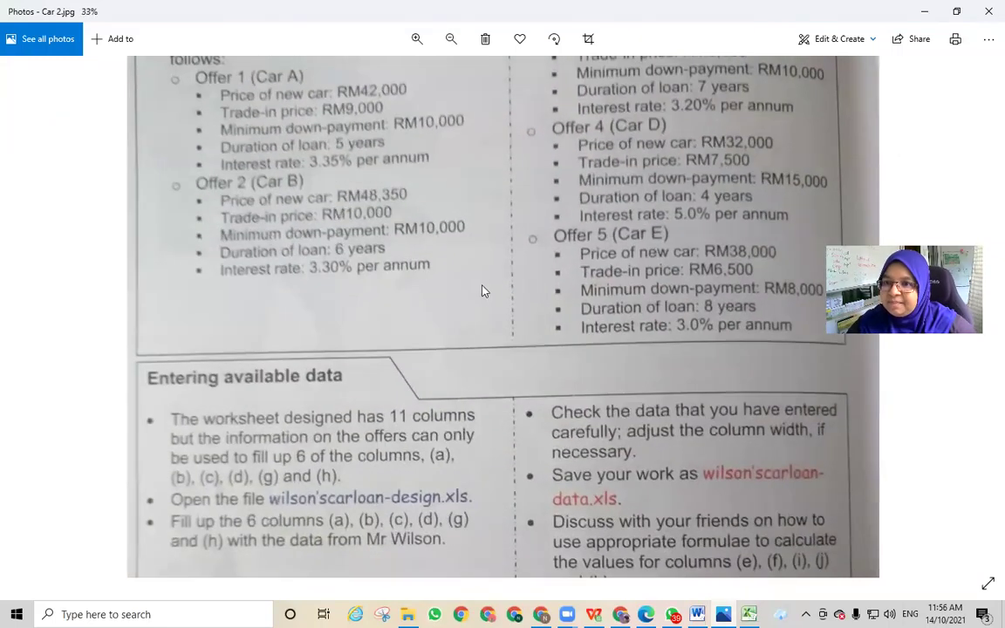
{"action": "scroll", "coordinate": [480, 292], "scroll_direction": "up", "scroll_amount": 1}
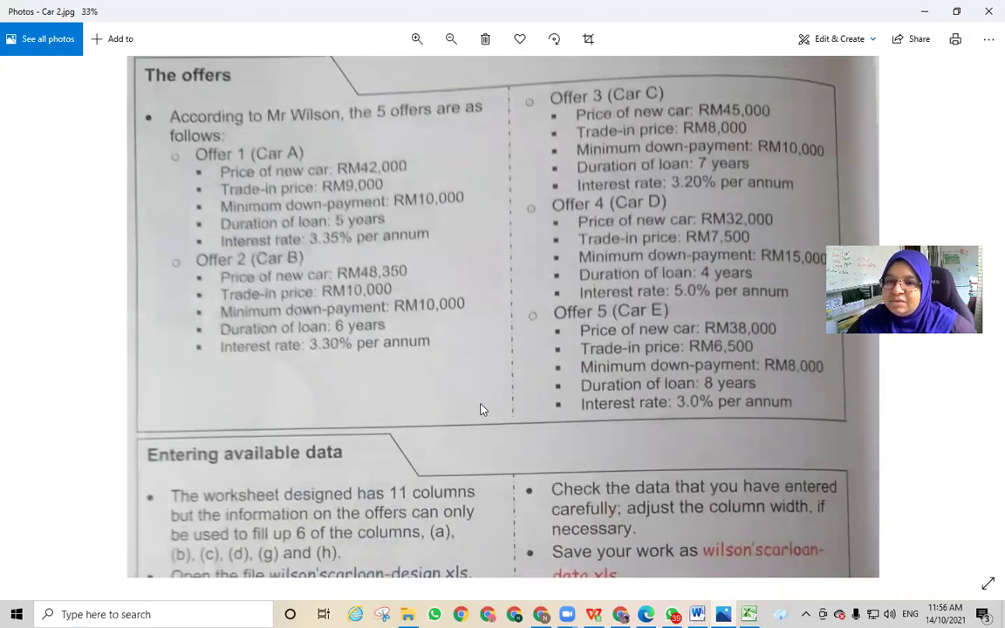
{"action": "scroll", "coordinate": [489, 357], "scroll_direction": "down", "scroll_amount": 1}
{"action": "scroll", "coordinate": [436, 410], "scroll_direction": "up", "scroll_amount": 1}
{"action": "scroll", "coordinate": [523, 407], "scroll_direction": "up", "scroll_amount": 1}
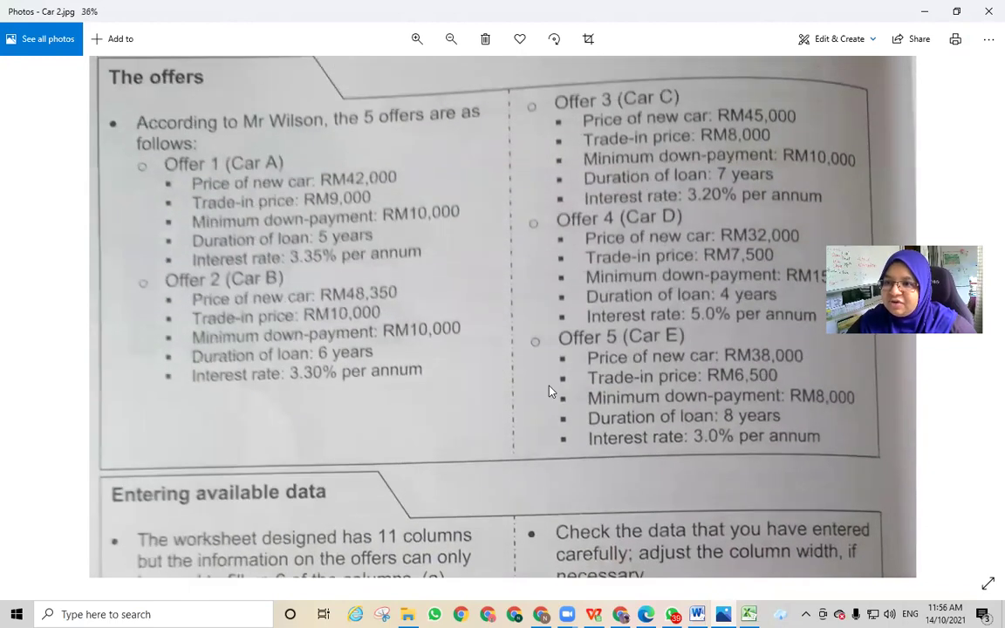
{"action": "scroll", "coordinate": [525, 407], "scroll_direction": "down", "scroll_amount": 2}
{"action": "scroll", "coordinate": [596, 352], "scroll_direction": "up", "scroll_amount": 1}
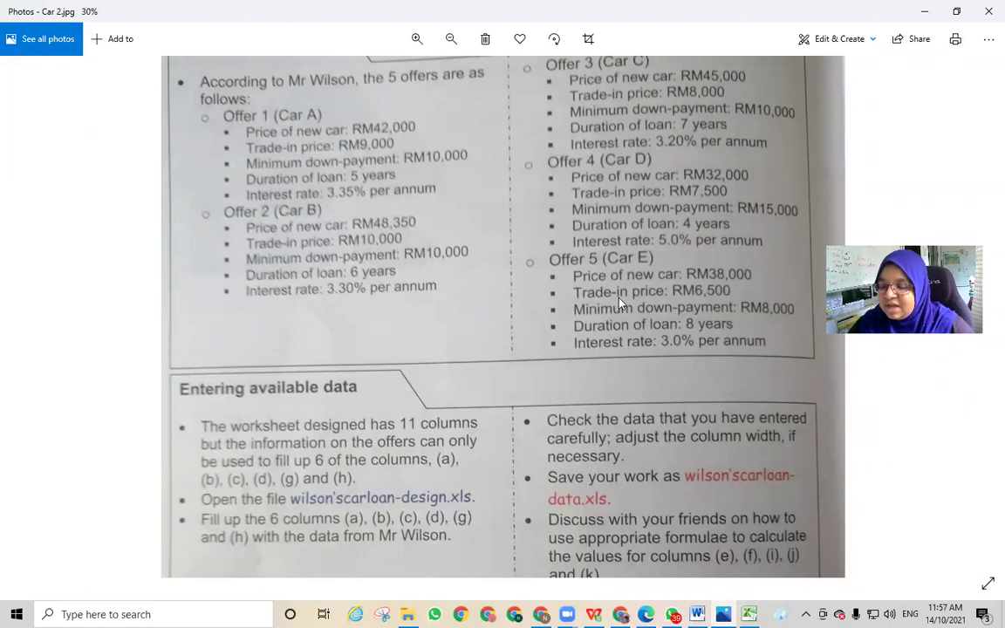
In the Excel worksheet, enter 42000 as Car A's new car price, and return to the Car 2.jpg offers photo
{"action": "key", "text": "alt+Tab"}
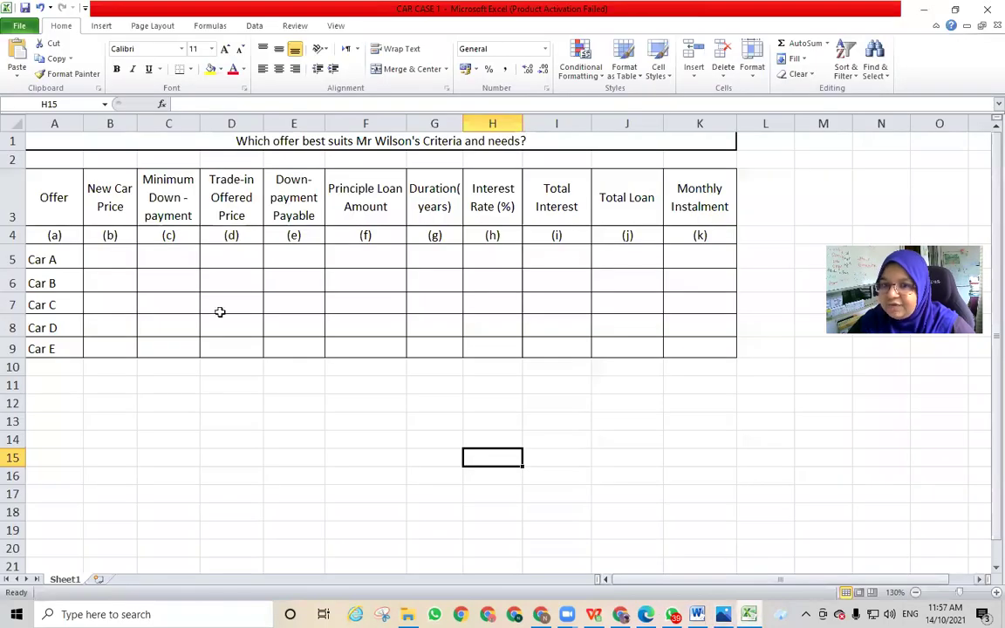
{"action": "left_click", "coordinate": [114, 259]}
{"action": "type", "text": "42"}
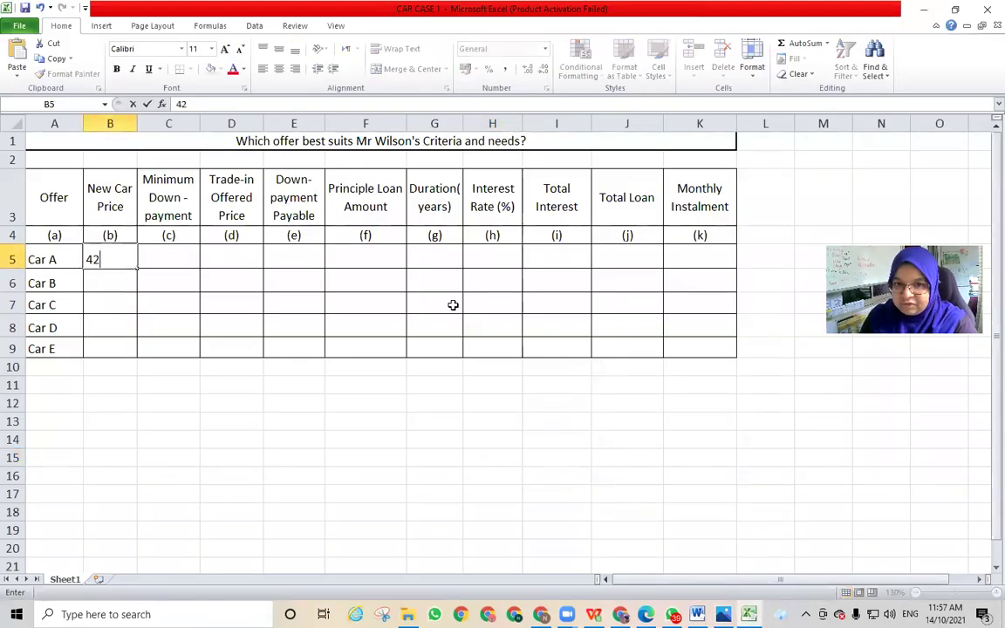
{"action": "type", "text": "000"}
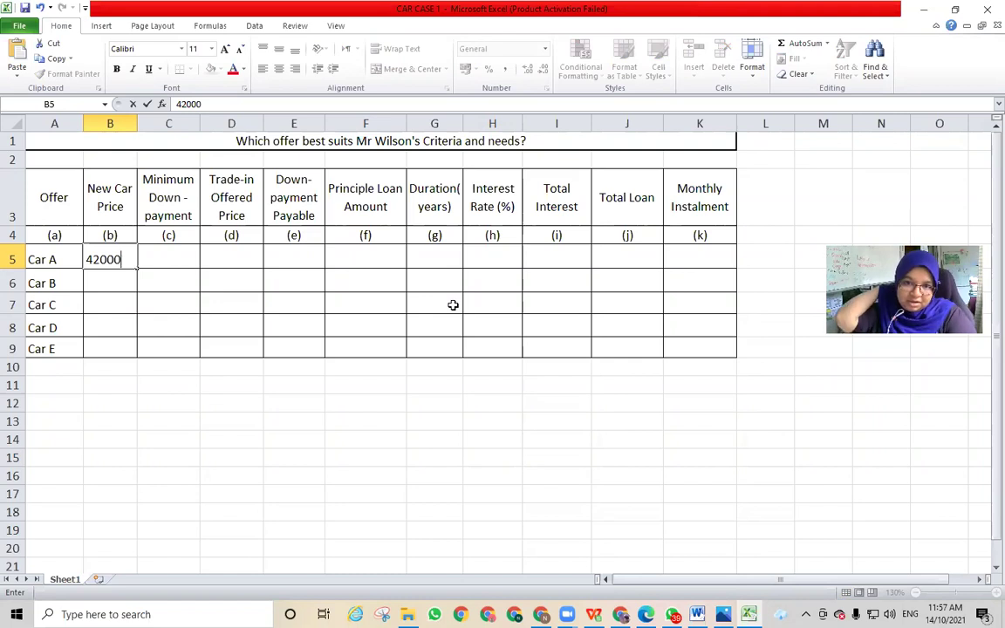
{"action": "type", "text": "k"}
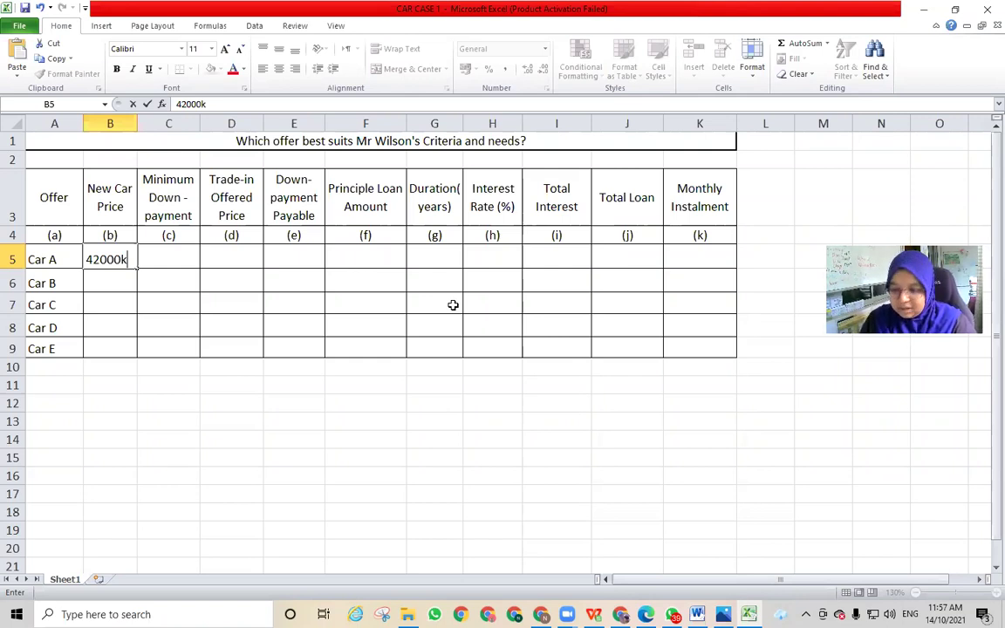
{"action": "key", "text": "BackSpace"}
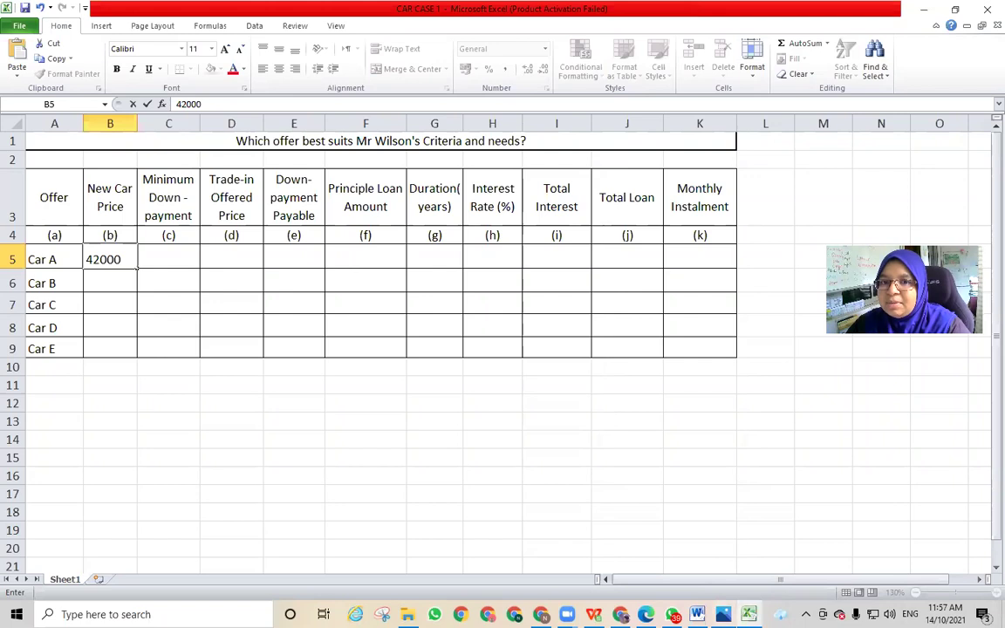
{"action": "mouse_move", "coordinate": [723, 614]}
{"action": "left_click", "coordinate": [724, 523]}
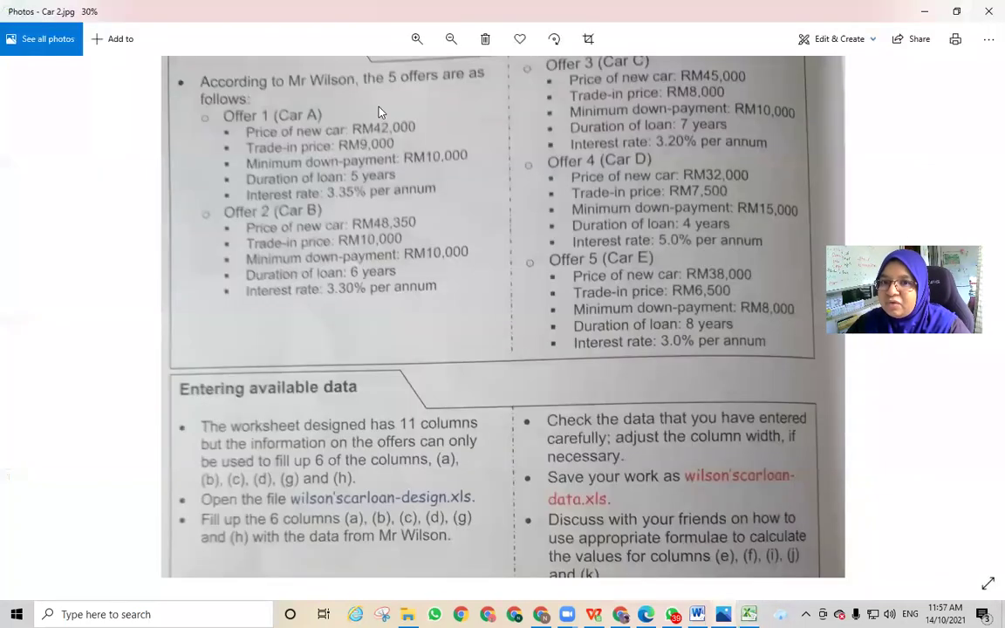
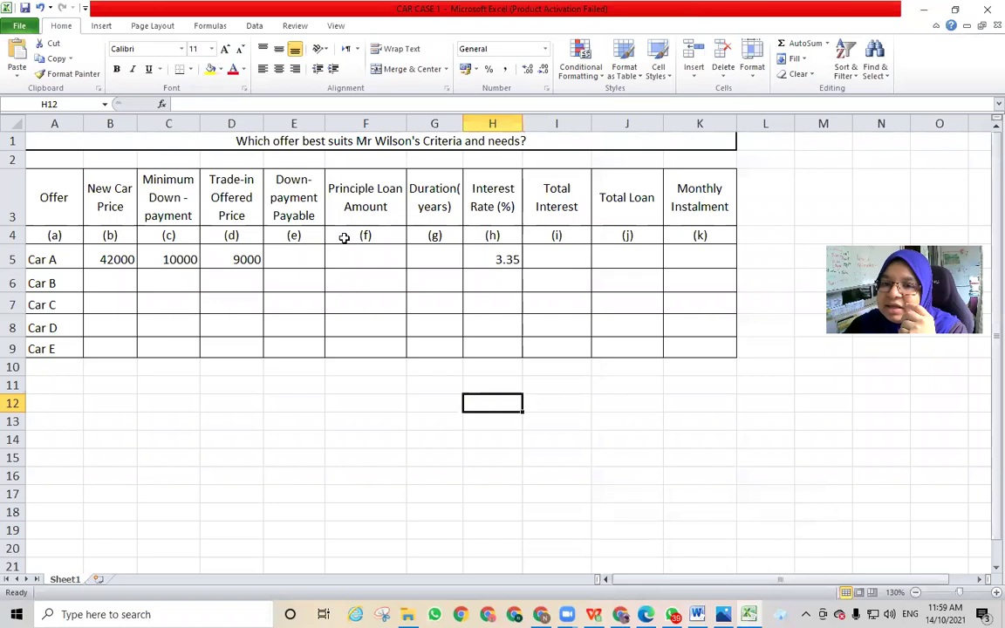
Fill rows 3 to 9 of columns E to G and columns I to K with red
{"action": "left_click_drag", "start_coordinate": [301, 181], "coordinate": [449, 348]}
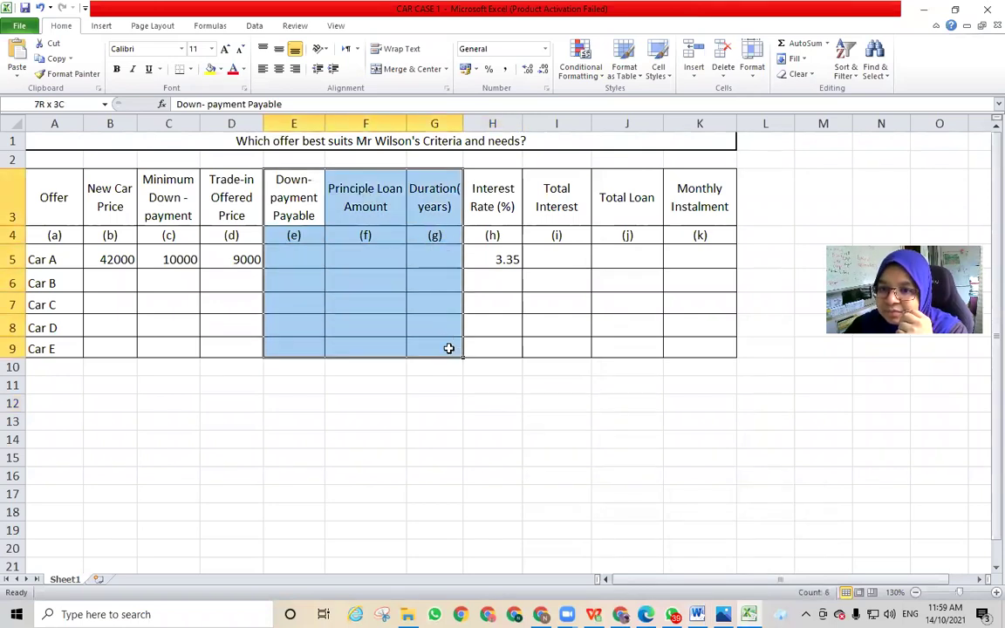
{"action": "left_click", "coordinate": [222, 71]}
{"action": "left_click", "coordinate": [220, 170]}
{"action": "left_click", "coordinate": [550, 434]}
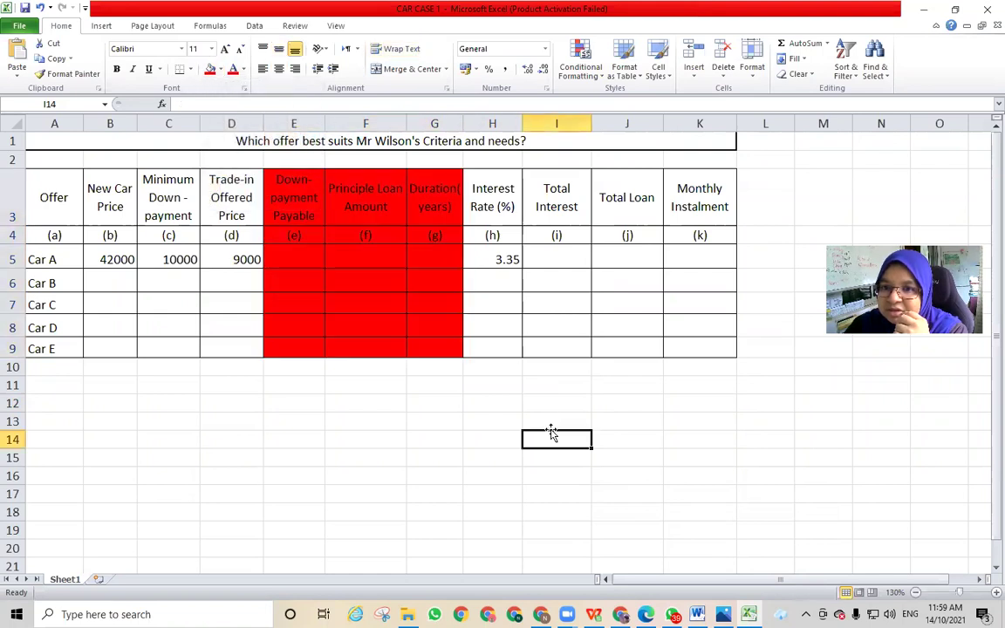
{"action": "left_click_drag", "start_coordinate": [559, 192], "coordinate": [695, 350]}
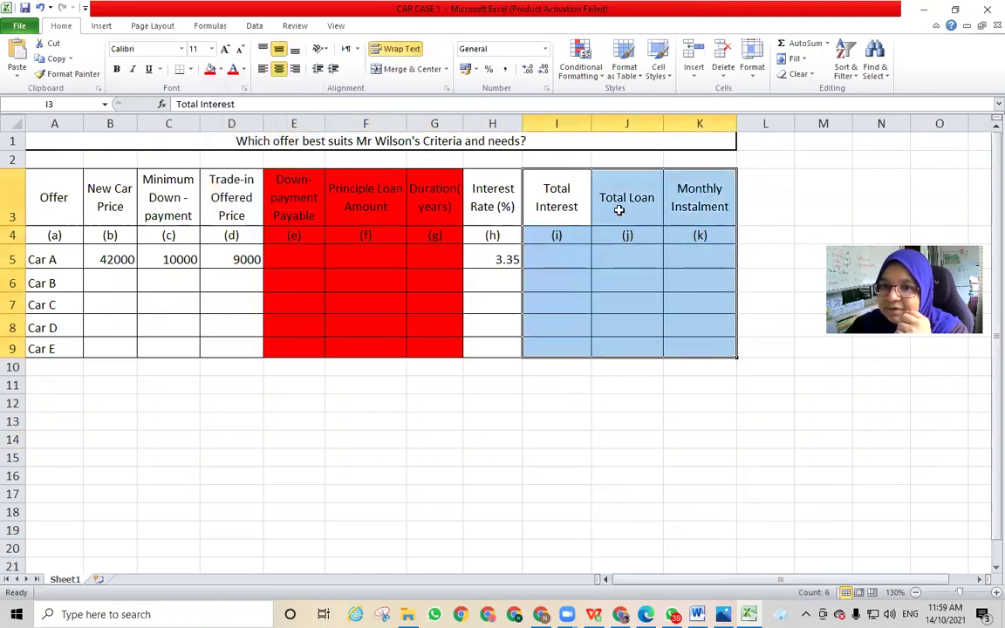
{"action": "left_click", "coordinate": [210, 69]}
{"action": "left_click", "coordinate": [445, 404]}
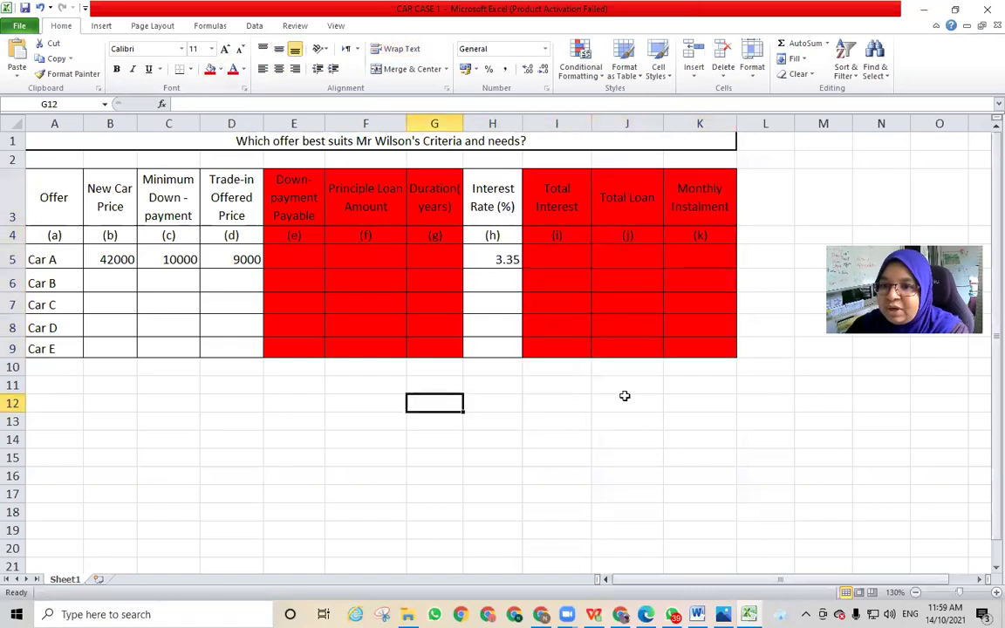
Fill rows 3 to 9 of columns B to D and of the Interest Rate column with yellow
{"action": "left_click_drag", "start_coordinate": [88, 174], "coordinate": [232, 350]}
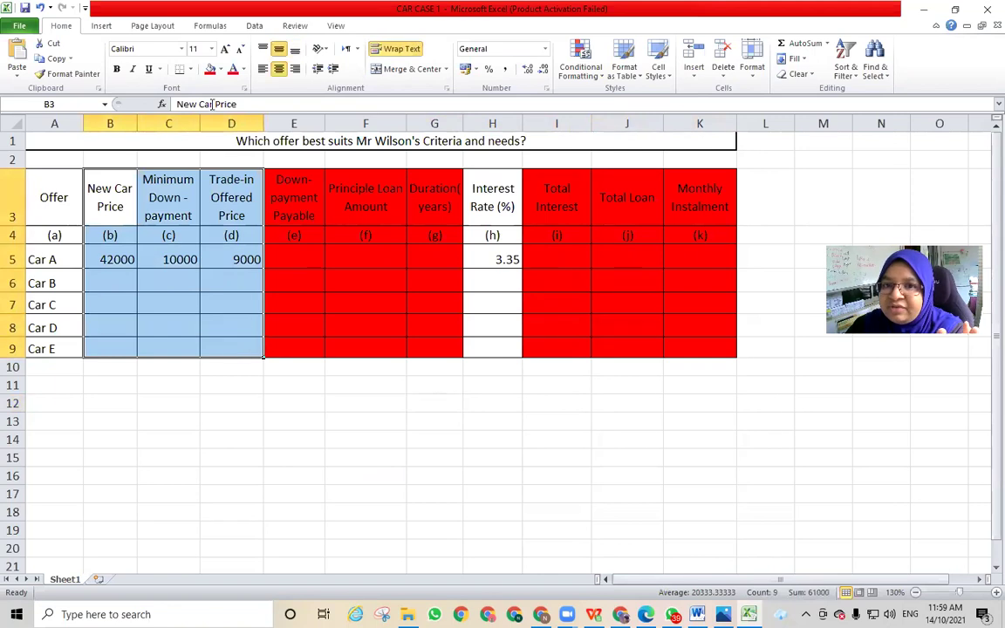
{"action": "left_click", "coordinate": [221, 70]}
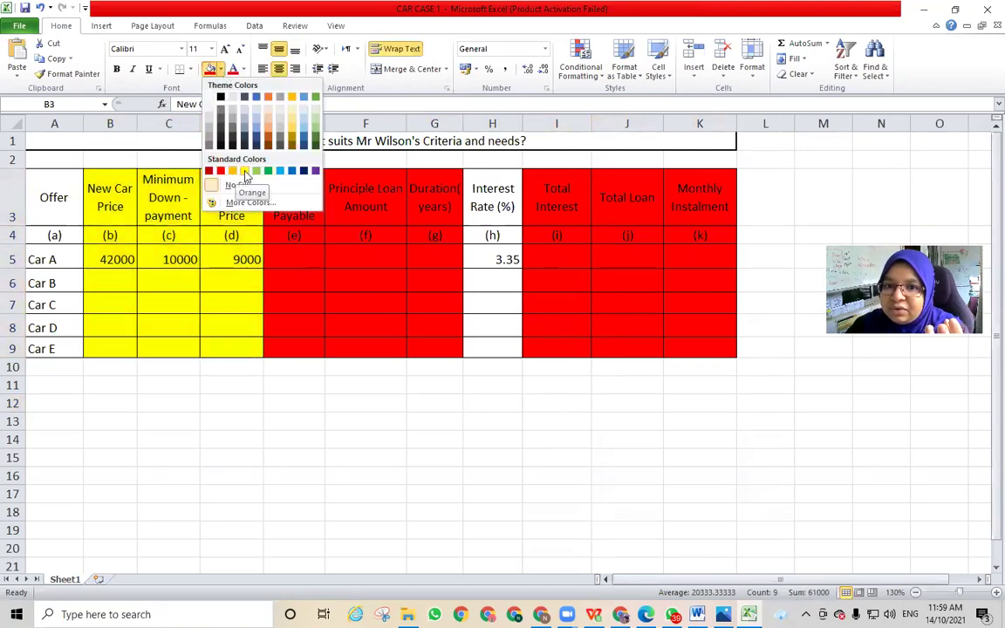
{"action": "left_click", "coordinate": [244, 171]}
{"action": "left_click_drag", "start_coordinate": [478, 181], "coordinate": [489, 349]}
{"action": "left_click", "coordinate": [210, 69]}
{"action": "left_click", "coordinate": [492, 422]}
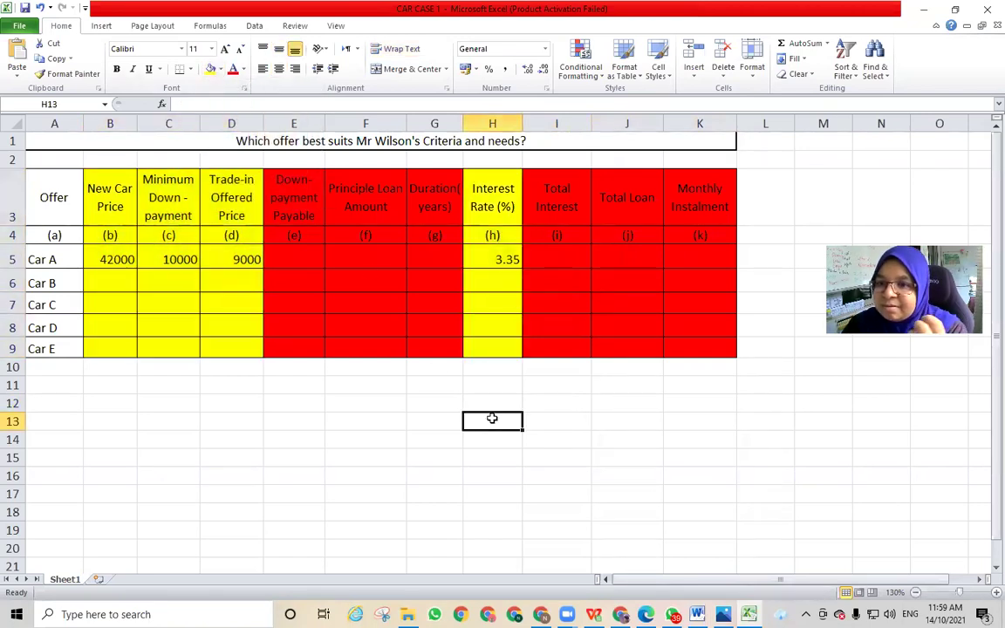
Centre the contents of the offer data cells B5 to K9 horizontally
{"action": "left_click", "coordinate": [120, 254]}
{"action": "left_click_drag", "start_coordinate": [119, 254], "coordinate": [726, 351]}
{"action": "left_click", "coordinate": [278, 69]}
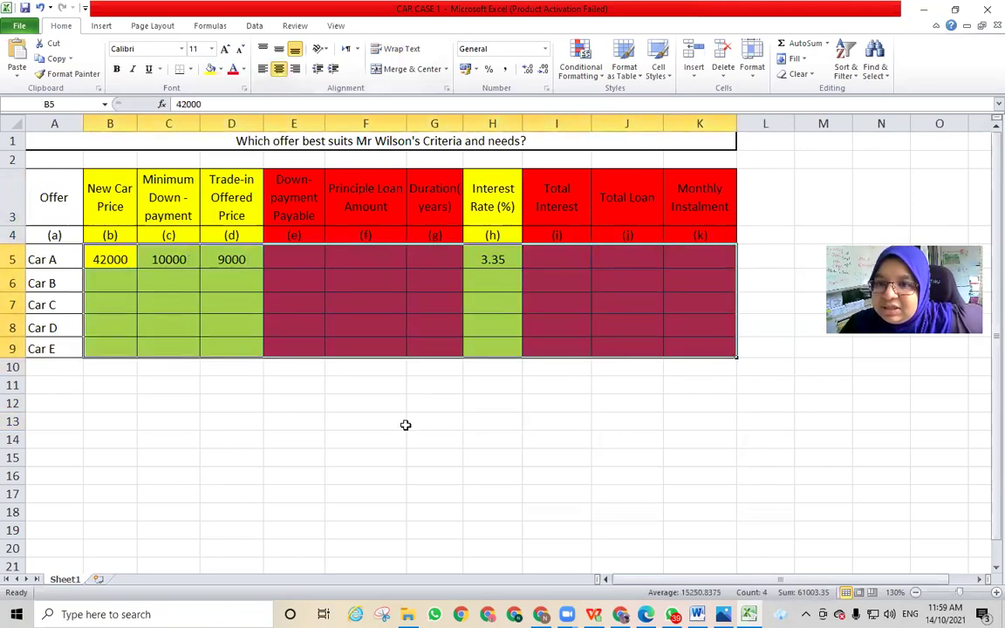
{"action": "left_click", "coordinate": [397, 422]}
{"action": "left_click", "coordinate": [495, 259]}
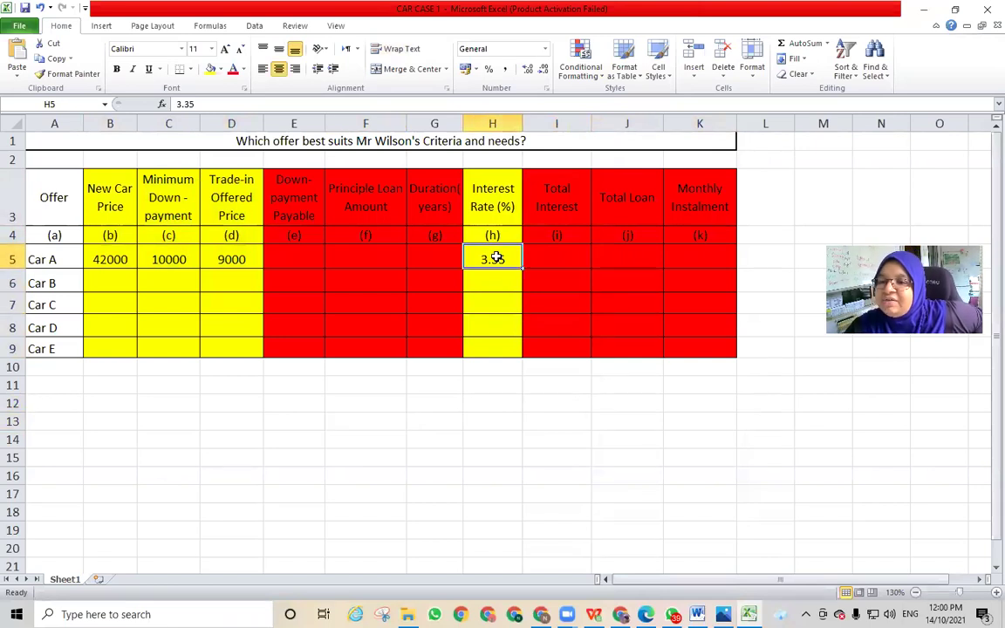
{"action": "double_click", "coordinate": [507, 260]}
{"action": "left_click", "coordinate": [508, 416]}
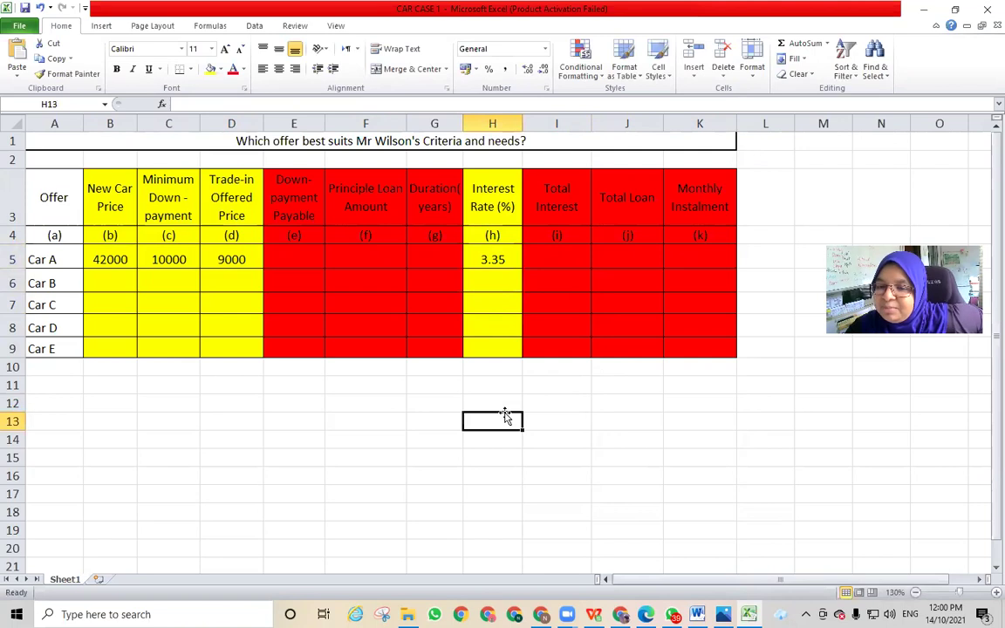
Check Car B's offer in the Car 2.jpg photo, return to the Excel worksheet and enter 48350 as Car B's new car price
{"action": "left_click", "coordinate": [106, 284]}
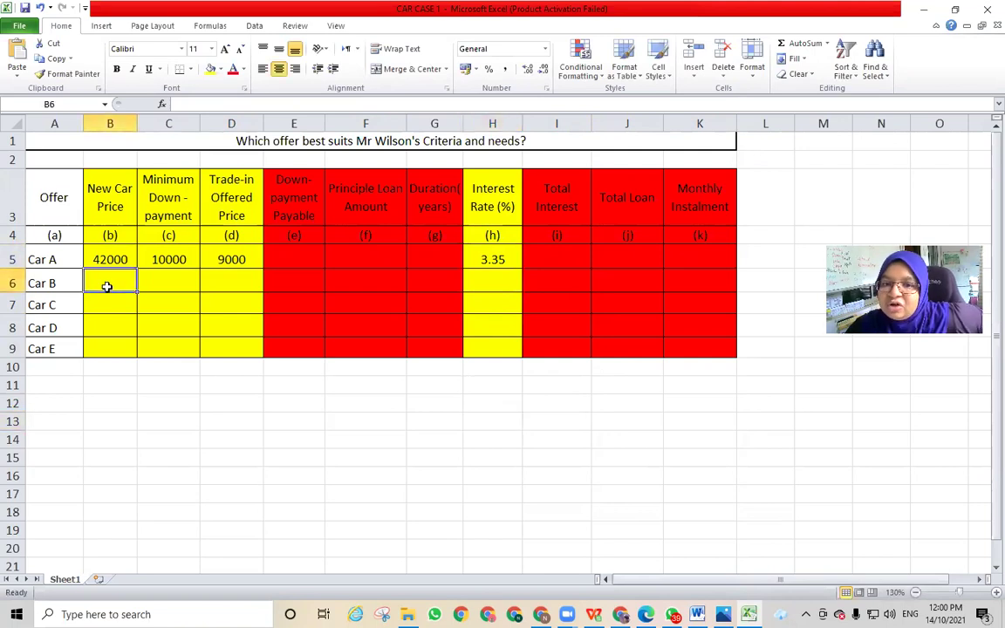
{"action": "left_click", "coordinate": [723, 614]}
{"action": "left_click", "coordinate": [723, 614]}
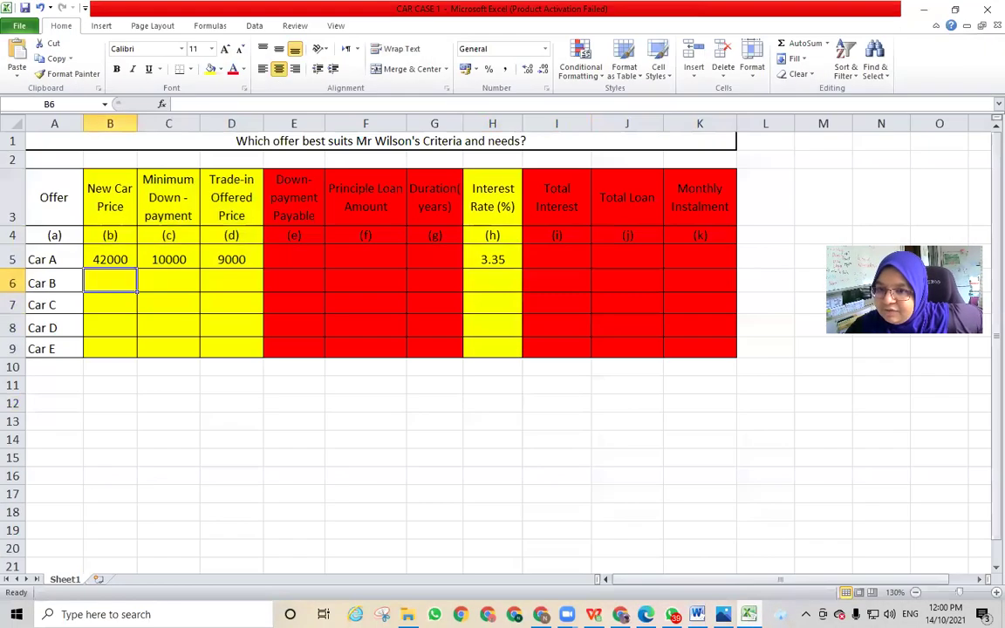
{"action": "left_click", "coordinate": [724, 615]}
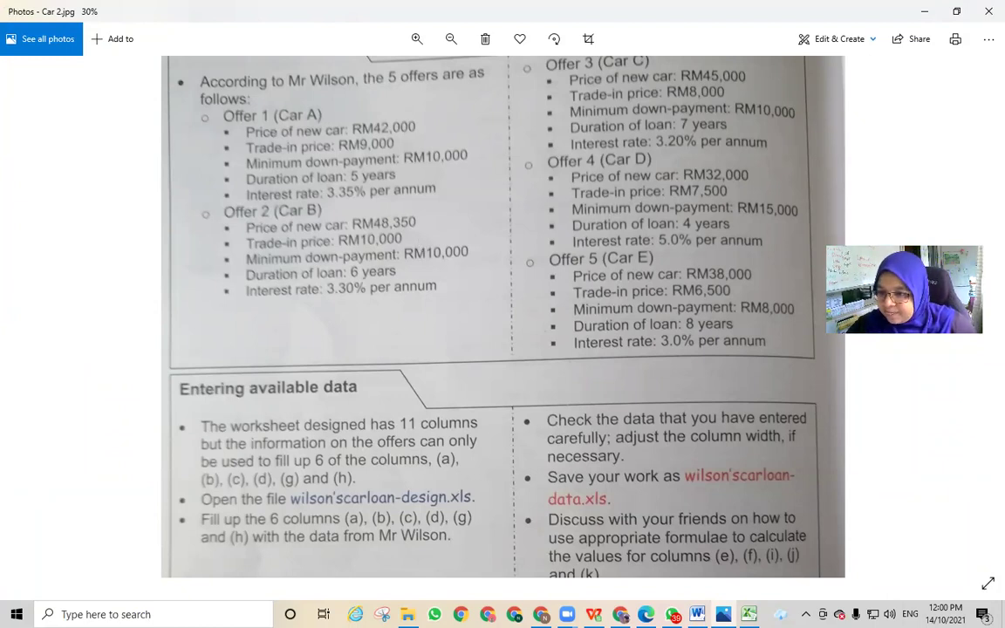
{"action": "key", "text": "alt+Tab"}
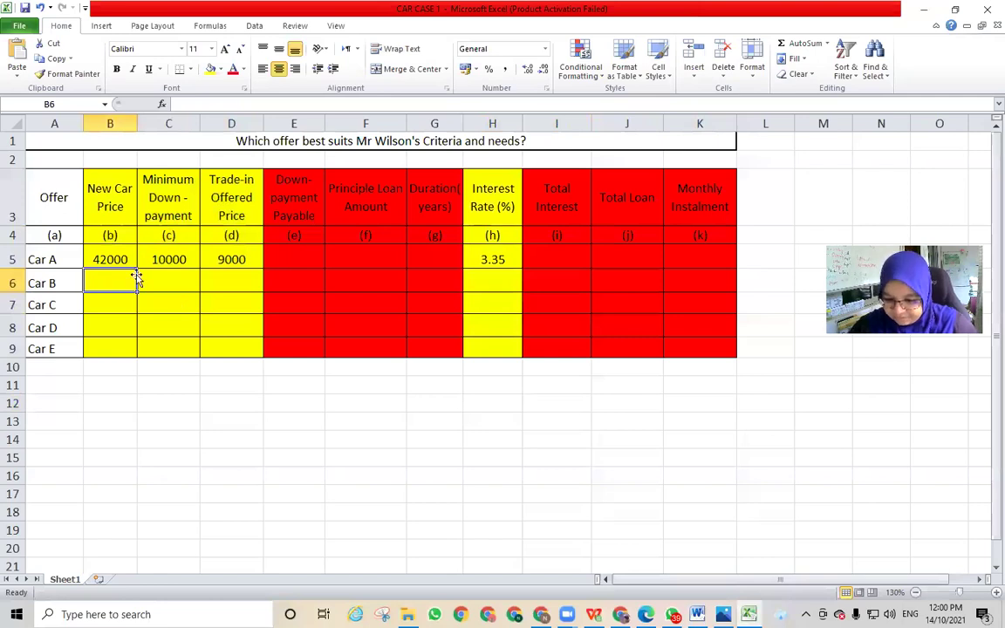
{"action": "type", "text": "48"}
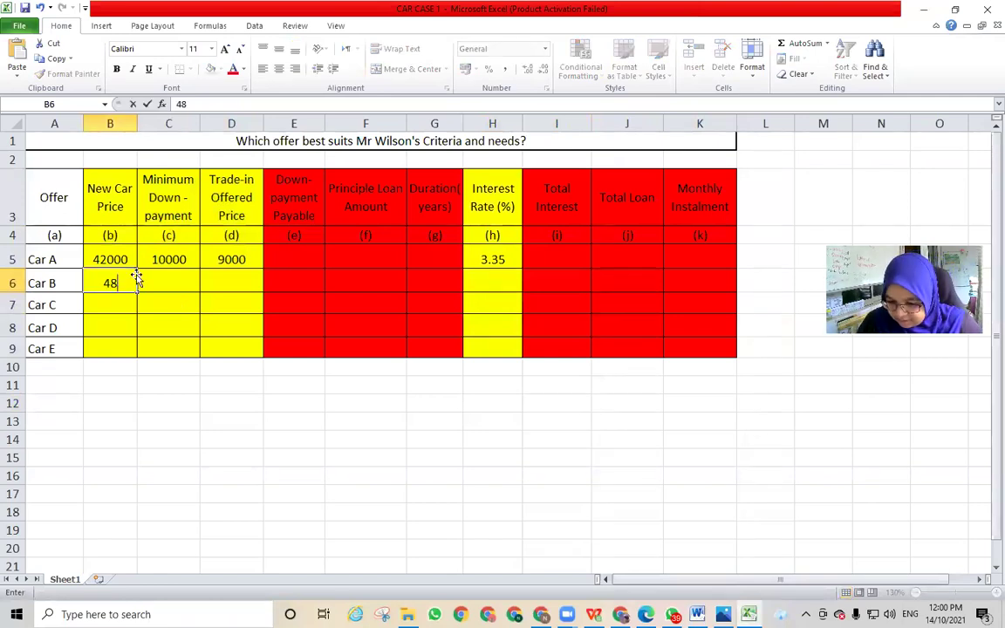
{"action": "type", "text": "350"}
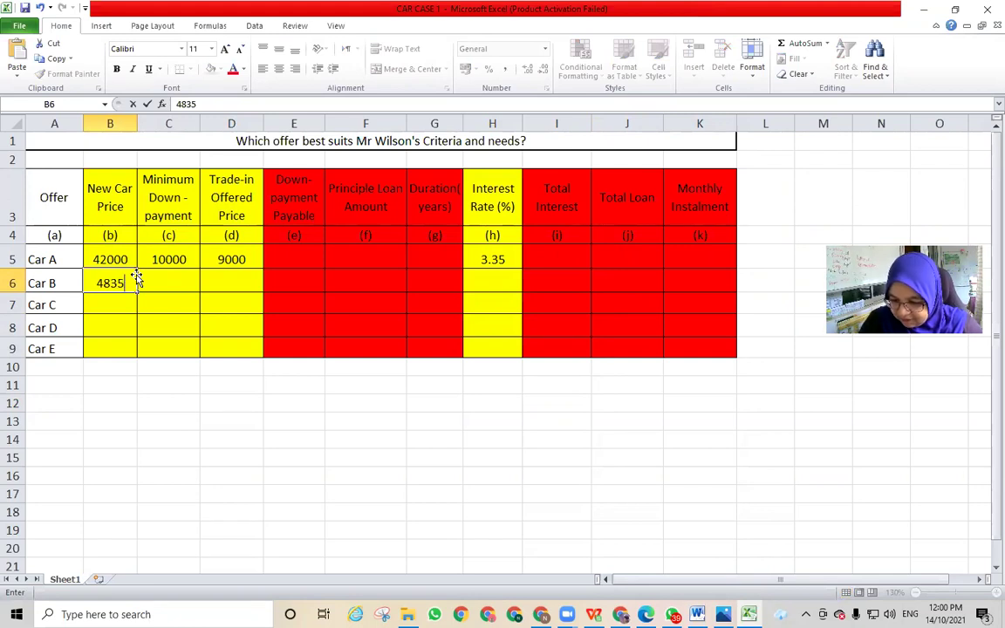
Enter 10000 as Car B's minimum down-payment and 10000 as its trade-in offered price
{"action": "left_click", "coordinate": [186, 285]}
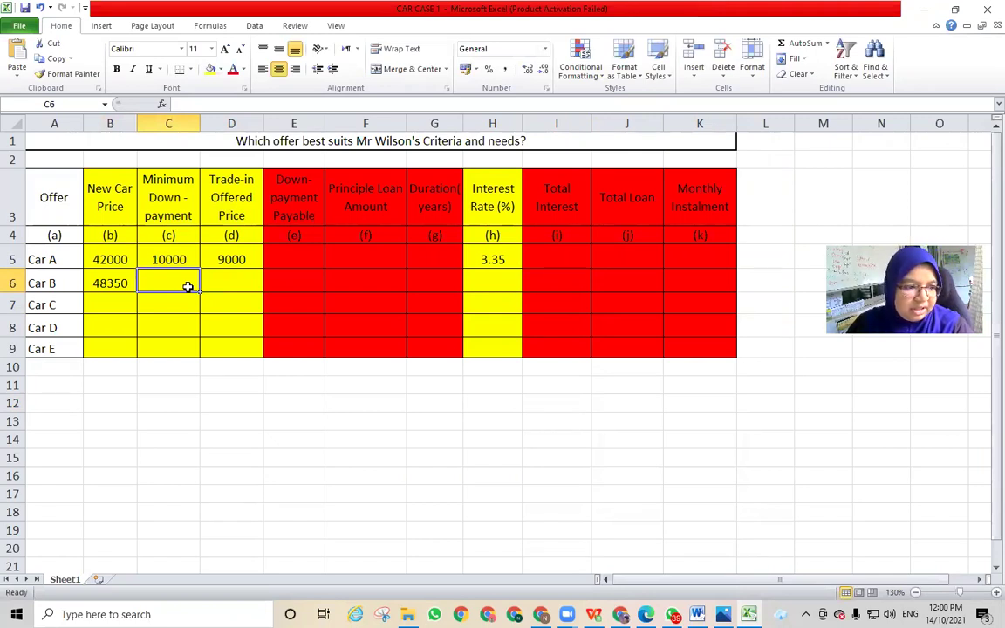
{"action": "type", "text": "10000"}
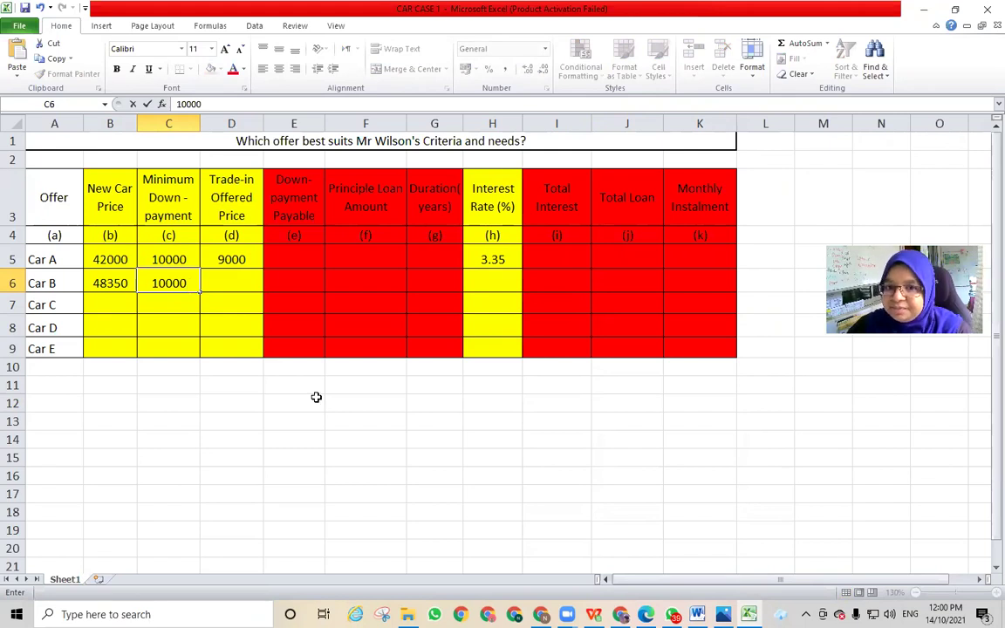
{"action": "left_click", "coordinate": [236, 279]}
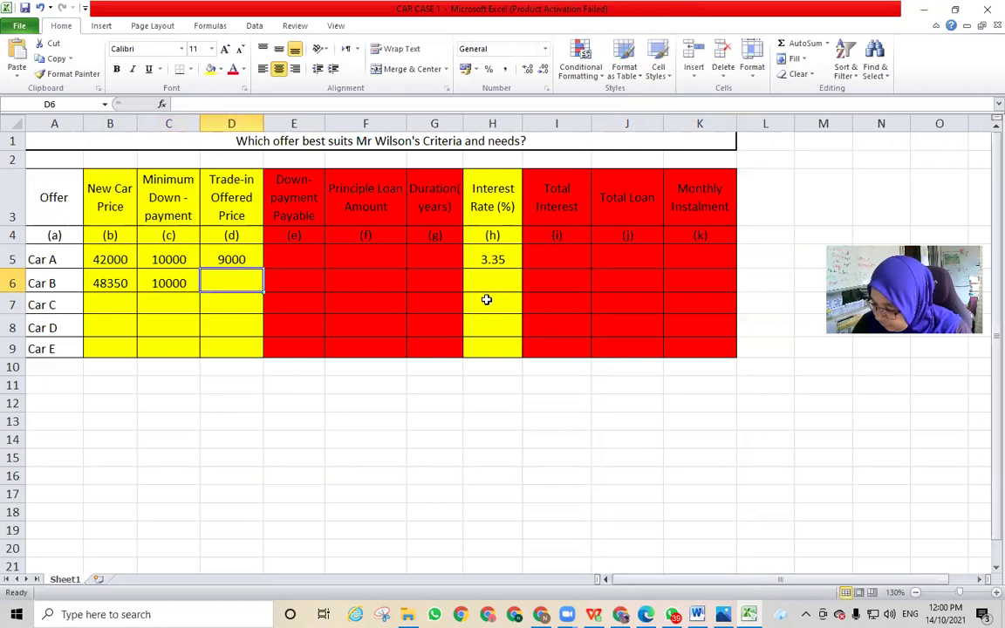
{"action": "type", "text": "1000"}
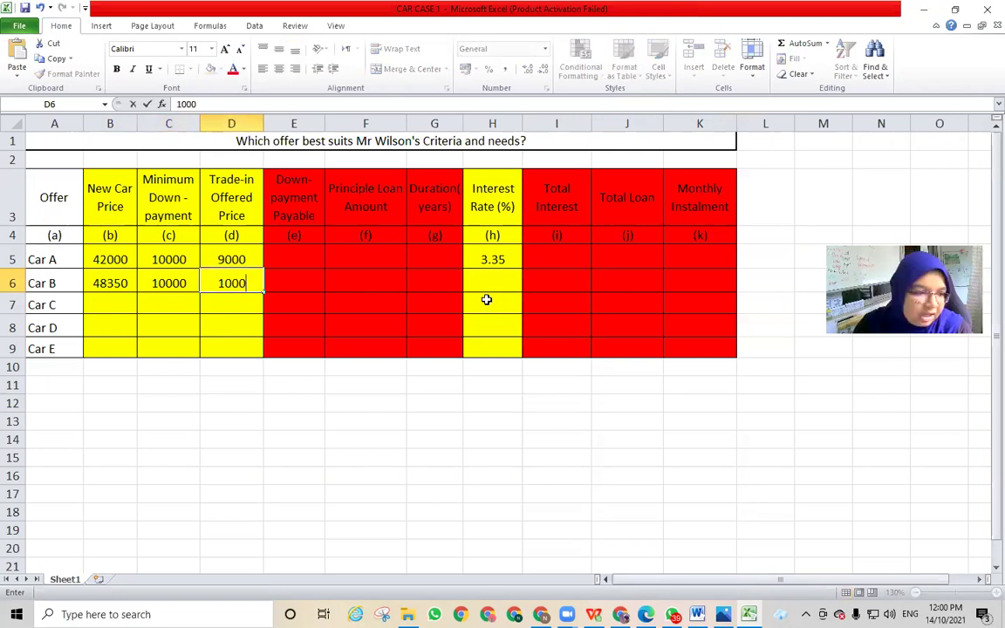
{"action": "type", "text": "0"}
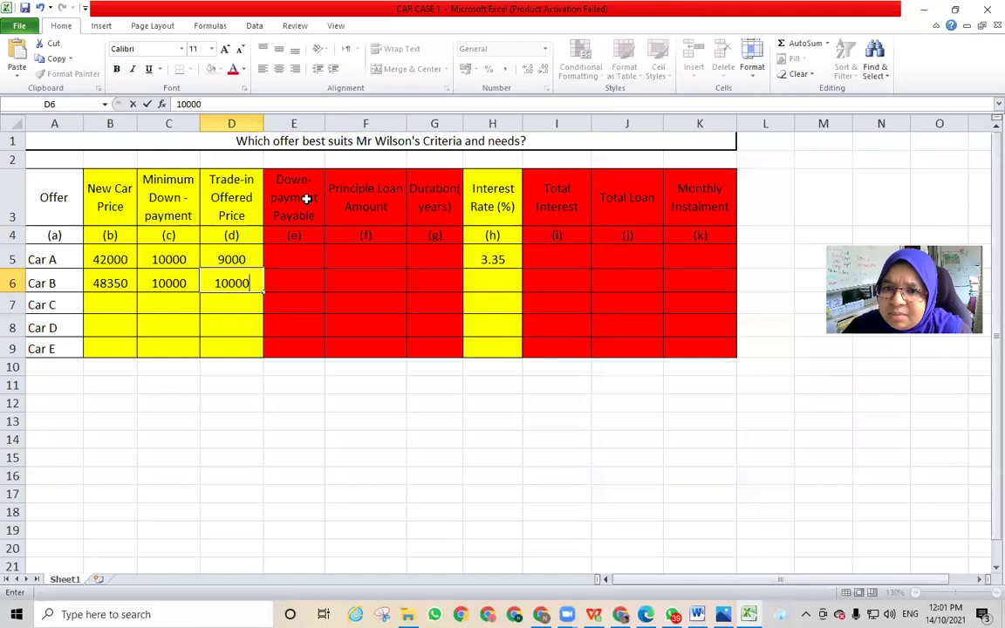
Enter loan durations of 6 years for Car B and 5 years for Car A, and an interest rate of 3.30 for Car B
{"action": "left_click", "coordinate": [447, 262]}
{"action": "left_click", "coordinate": [449, 288]}
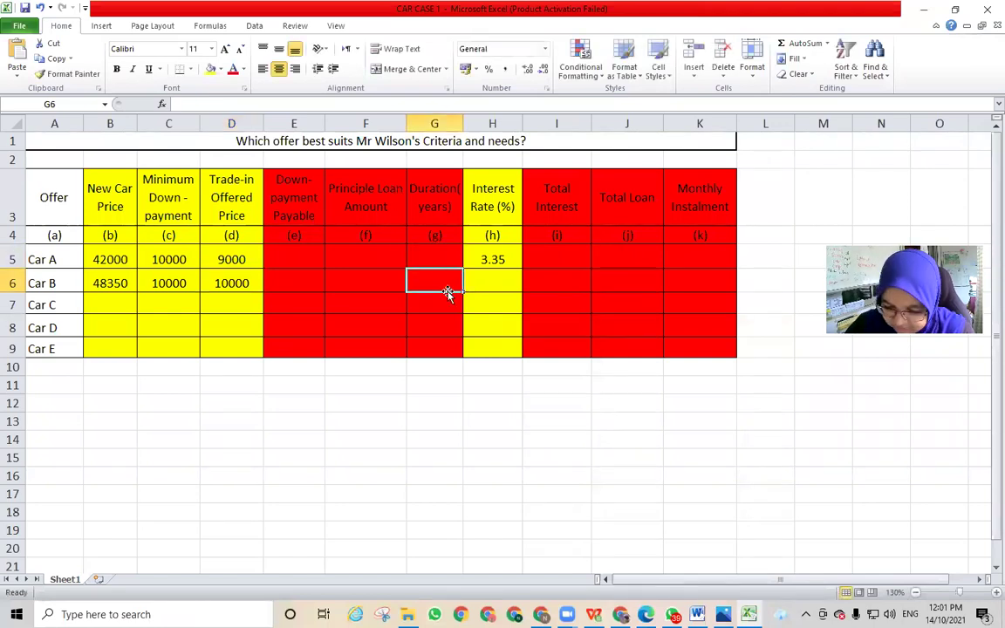
{"action": "type", "text": "6"}
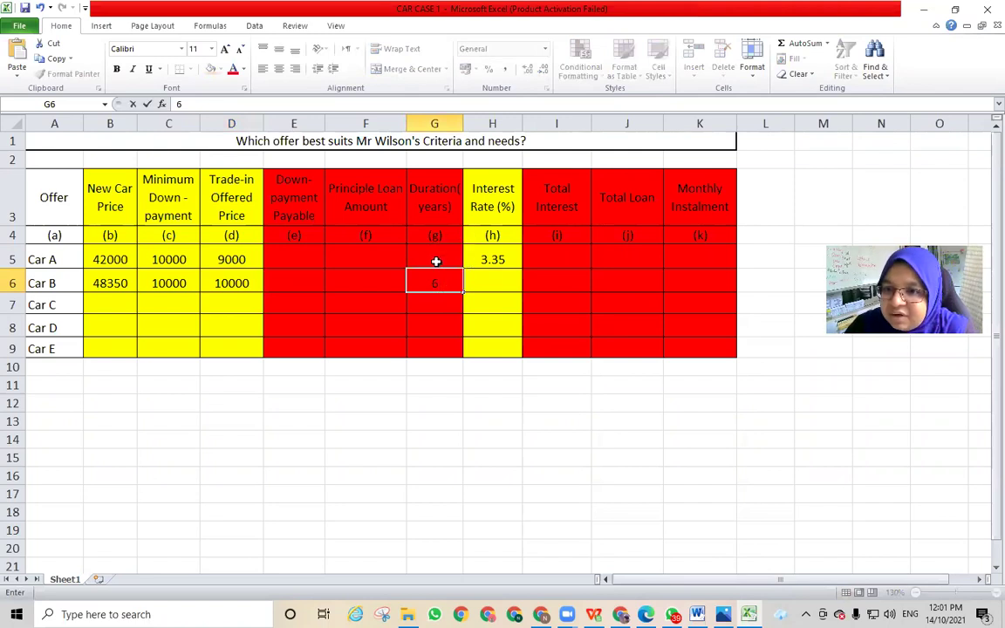
{"action": "left_click", "coordinate": [436, 262]}
{"action": "type", "text": "5"}
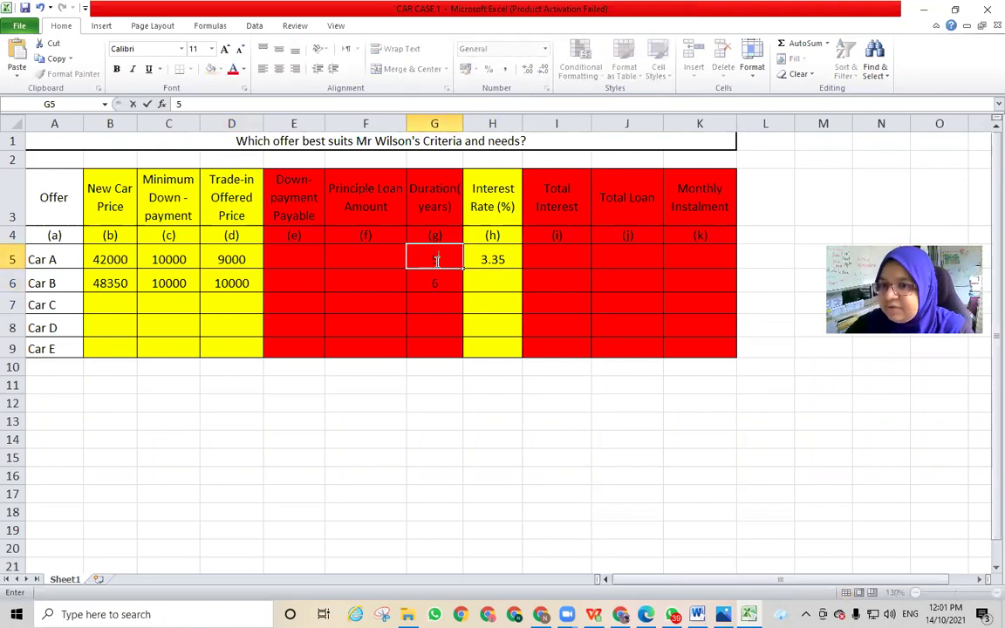
{"action": "left_click", "coordinate": [514, 286]}
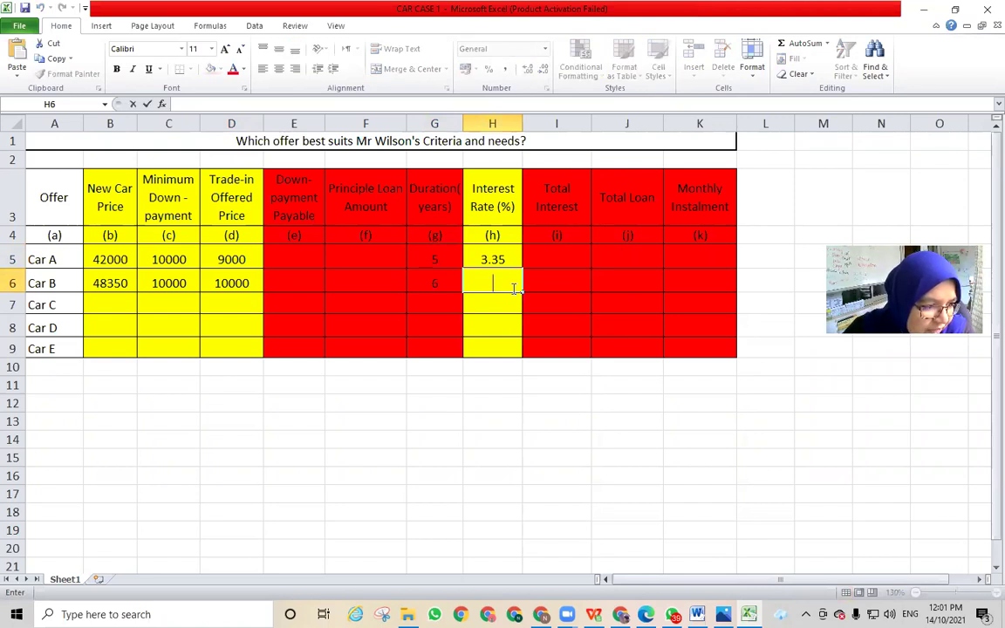
{"action": "type", "text": "3.30"}
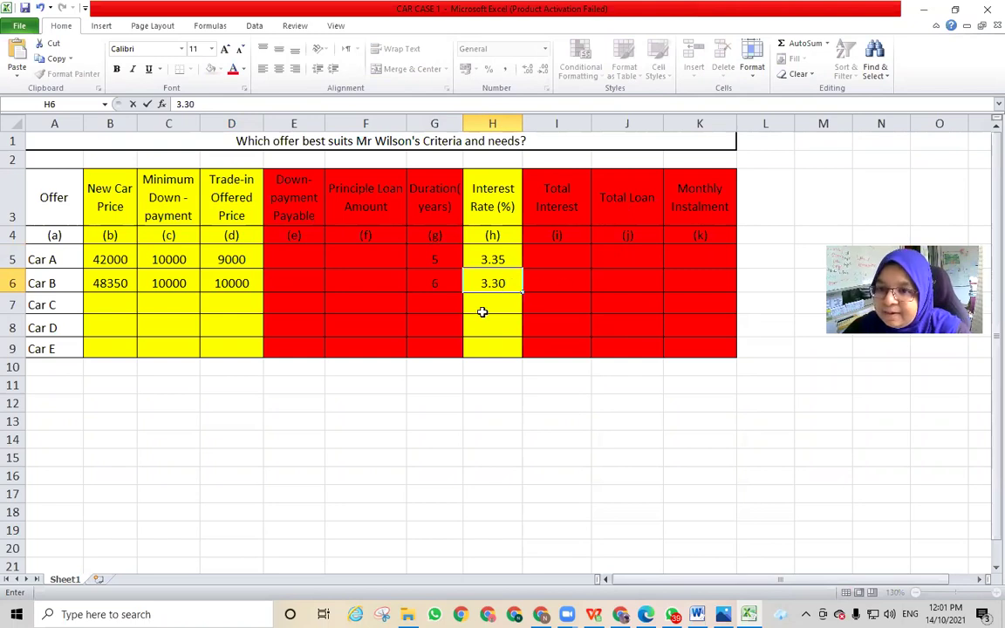
{"action": "left_click", "coordinate": [393, 437]}
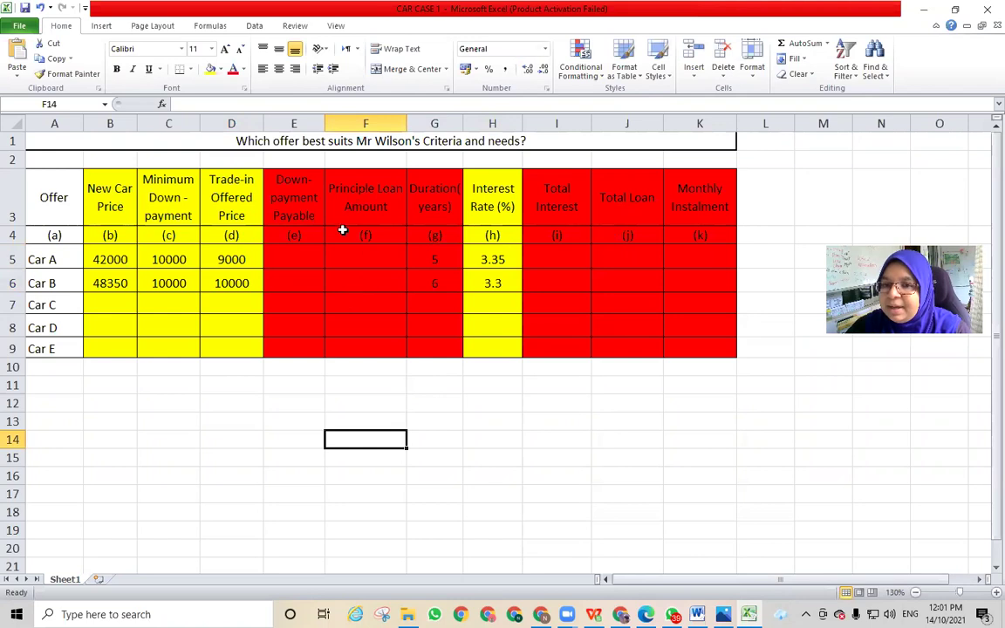
Change the fill of rows 3 to 9 in columns E to G and I to K to light orange
{"action": "left_click_drag", "start_coordinate": [280, 180], "coordinate": [449, 343]}
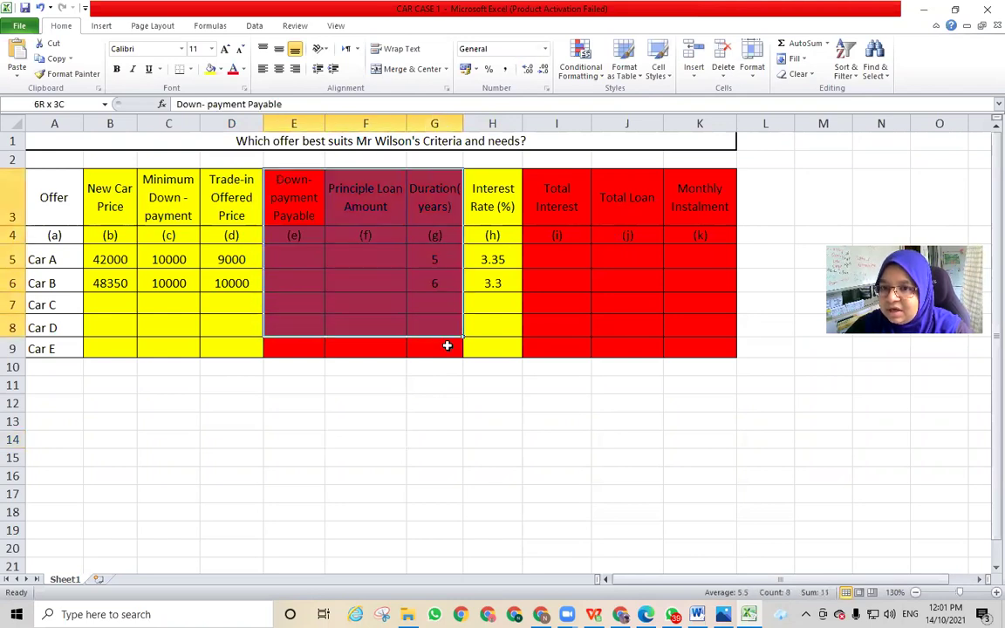
{"action": "left_click", "coordinate": [222, 70]}
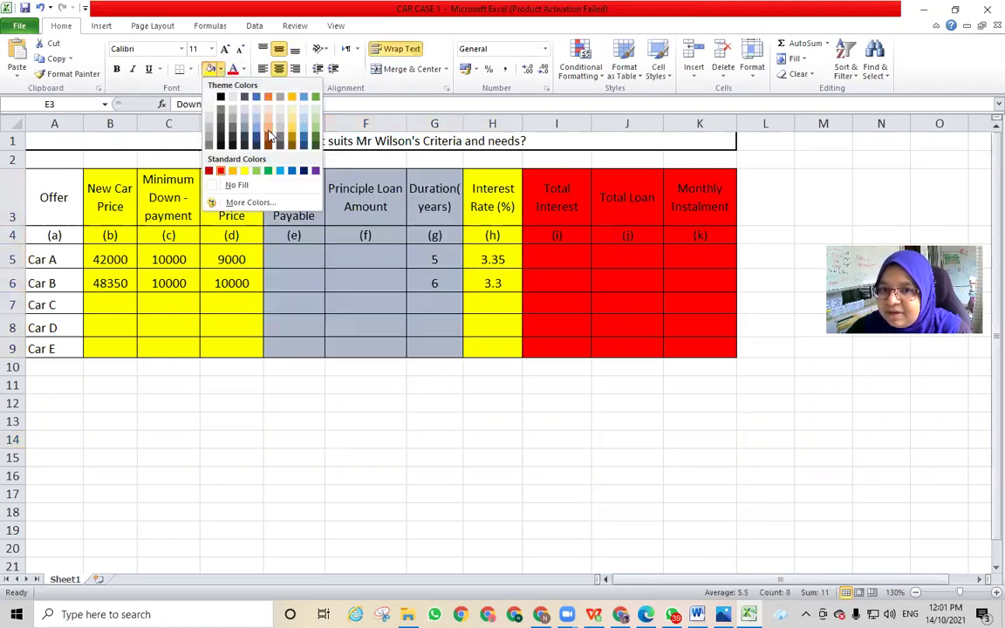
{"action": "left_click", "coordinate": [273, 138]}
{"action": "left_click_drag", "start_coordinate": [538, 175], "coordinate": [707, 346]}
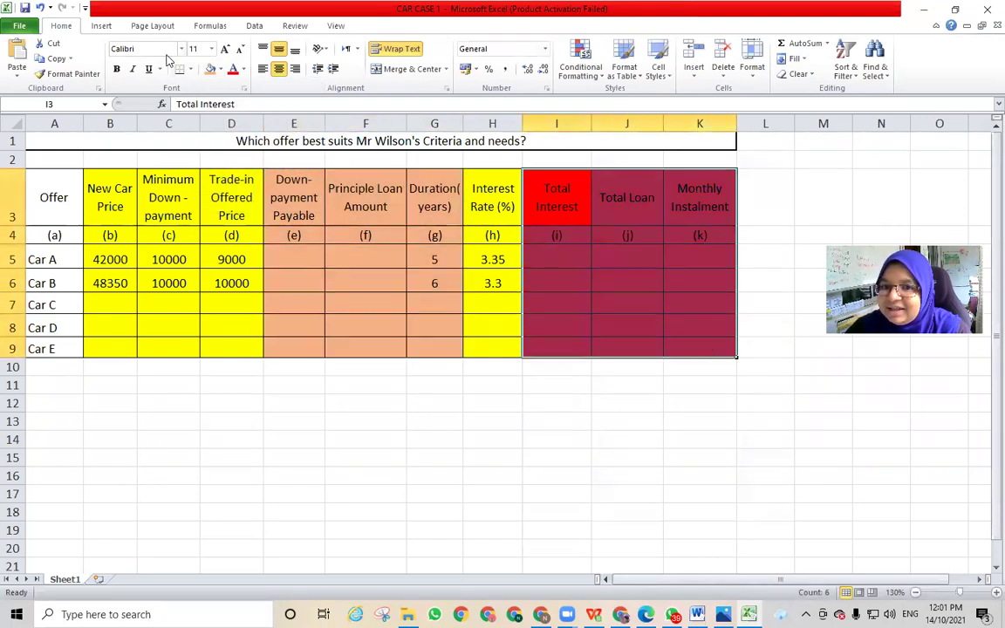
{"action": "left_click", "coordinate": [211, 70]}
{"action": "left_click", "coordinate": [313, 453]}
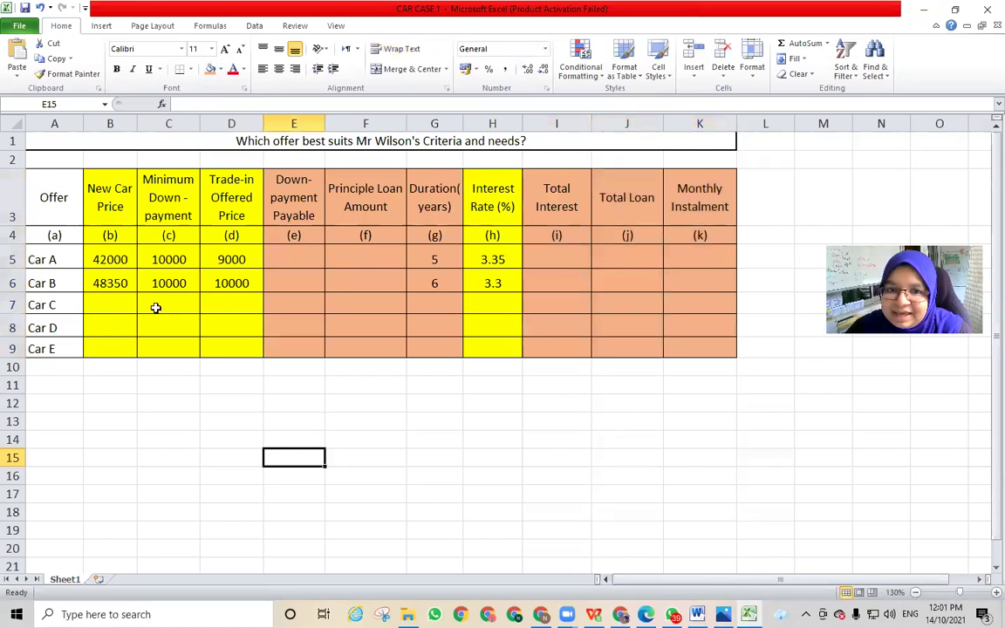
Enter Car C's new car price of 45000, trade-in offered price of 8000 and minimum down-payment of 10000
{"action": "left_click", "coordinate": [128, 304]}
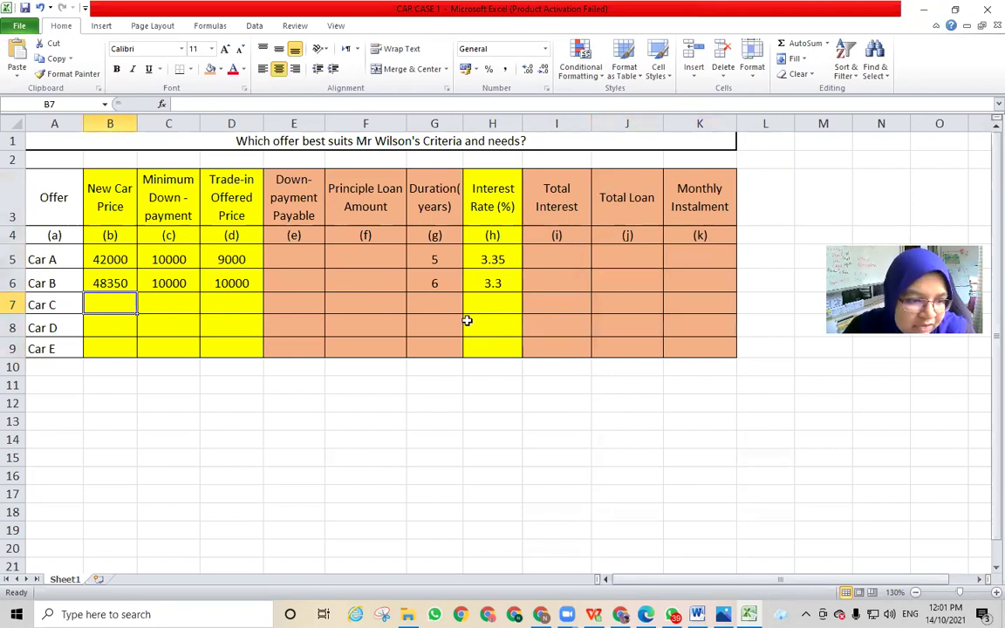
{"action": "type", "text": "45000"}
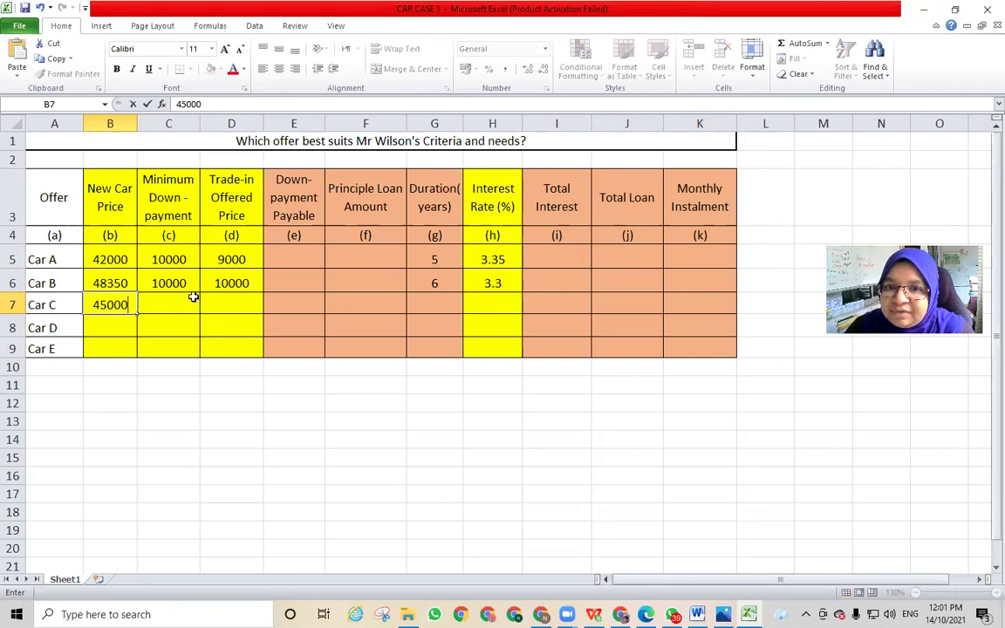
{"action": "left_click", "coordinate": [219, 303]}
{"action": "type", "text": "8000"}
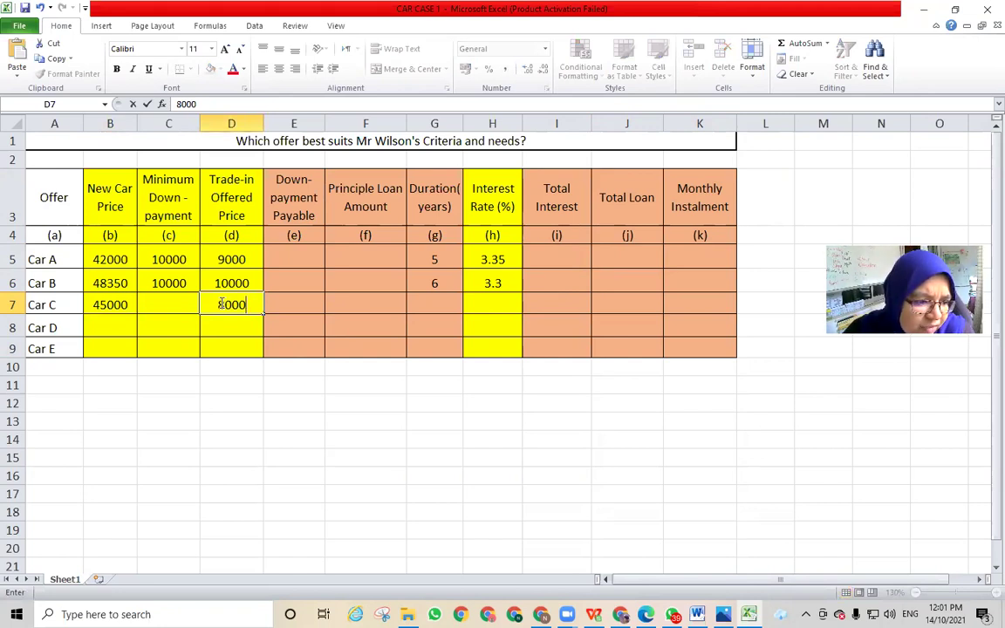
{"action": "left_click", "coordinate": [169, 298]}
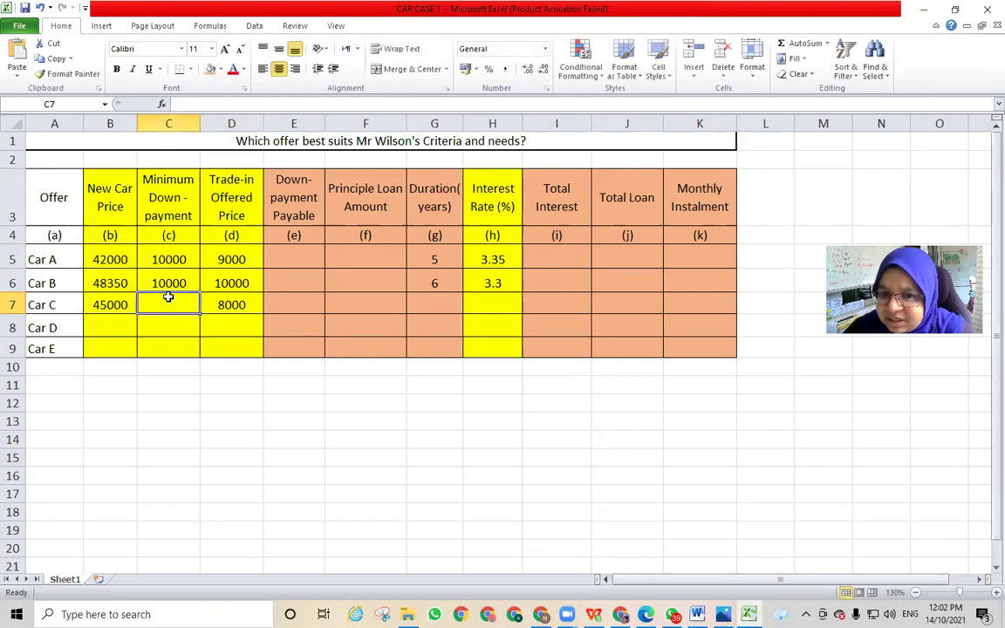
{"action": "type", "text": "10000"}
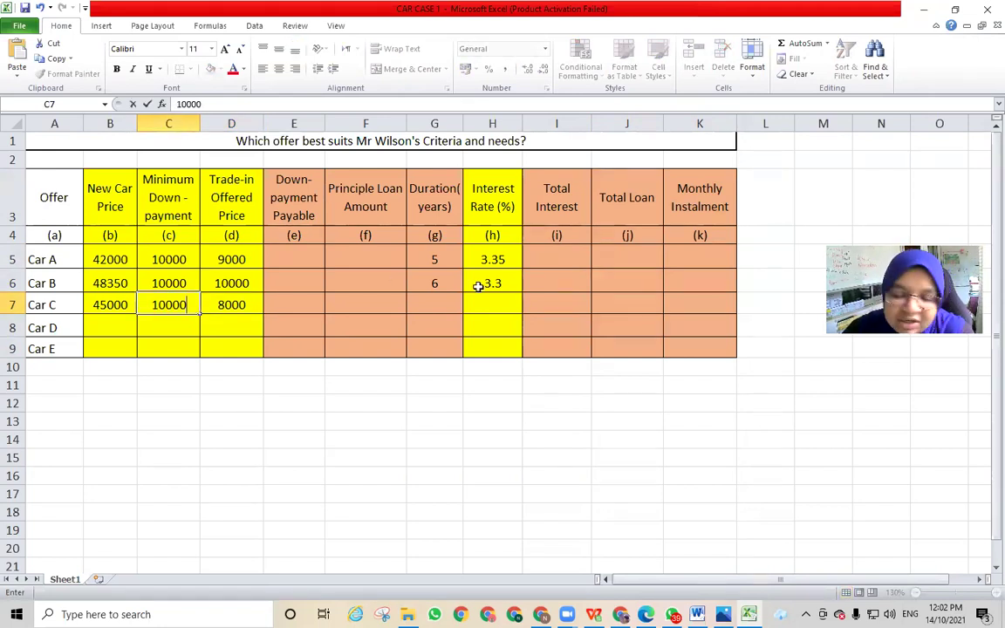
Enter Car C's loan duration of 7 years and interest rate of 3.20
{"action": "left_click", "coordinate": [432, 302]}
{"action": "type", "text": "7"}
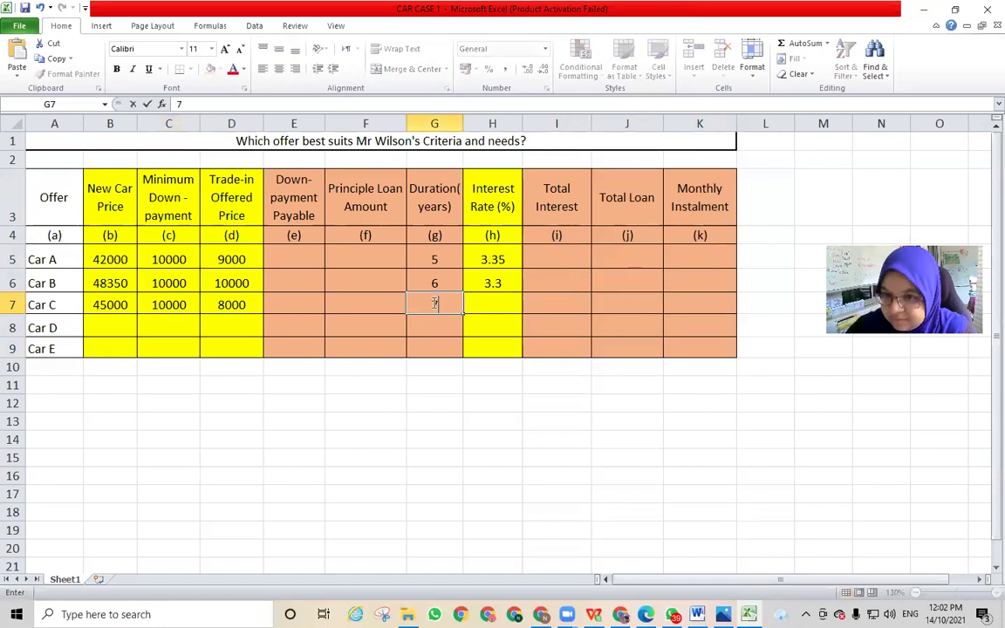
{"action": "left_click", "coordinate": [479, 305]}
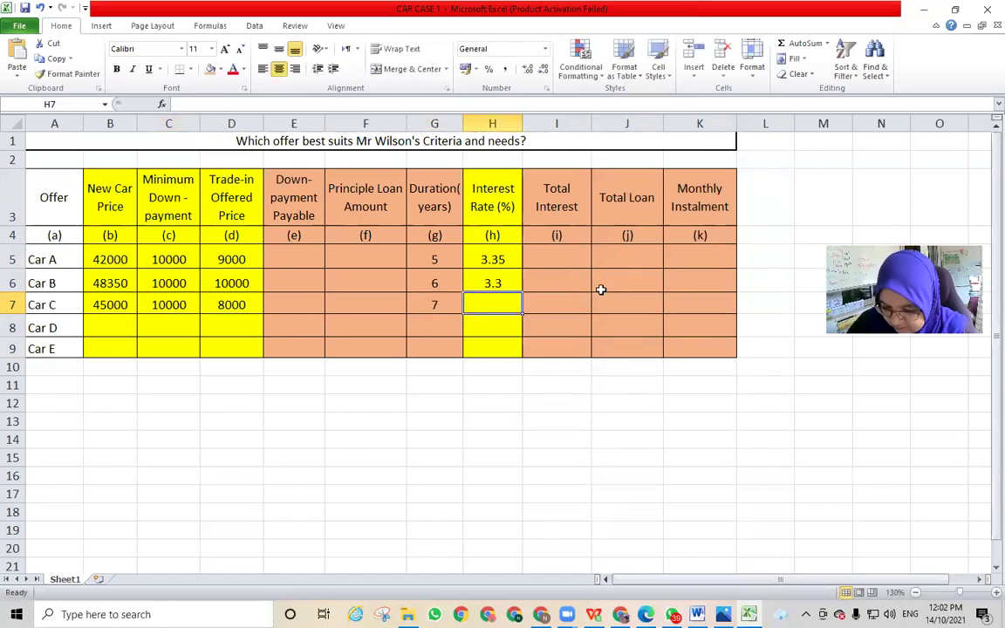
{"action": "type", "text": "3.20"}
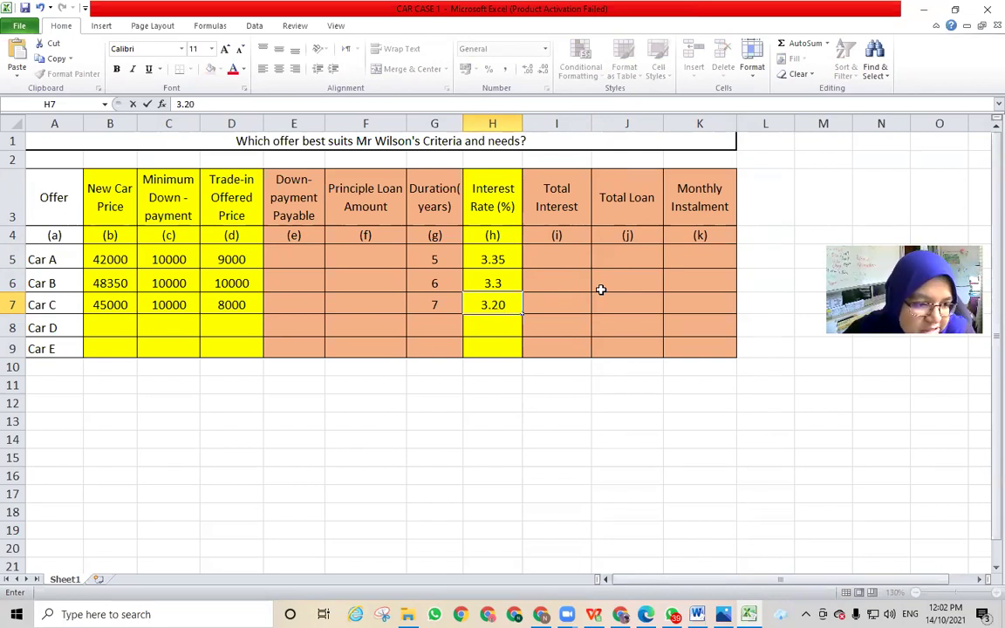
Enter Car D's new car price of 32000, trade-in offered price of 7500 and minimum down-payment of 15000
{"action": "left_click", "coordinate": [109, 326]}
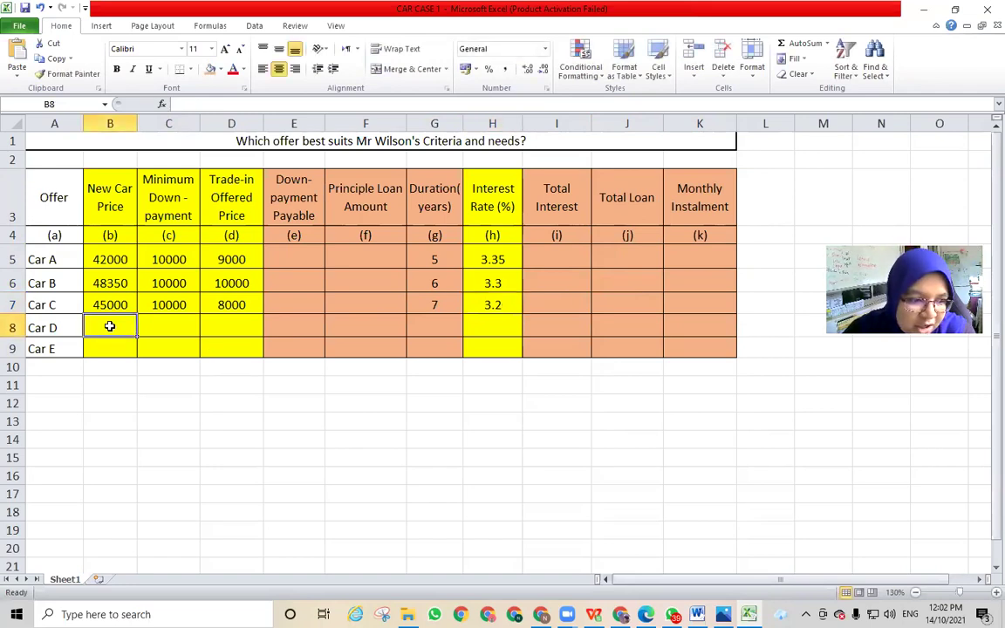
{"action": "type", "text": "32000"}
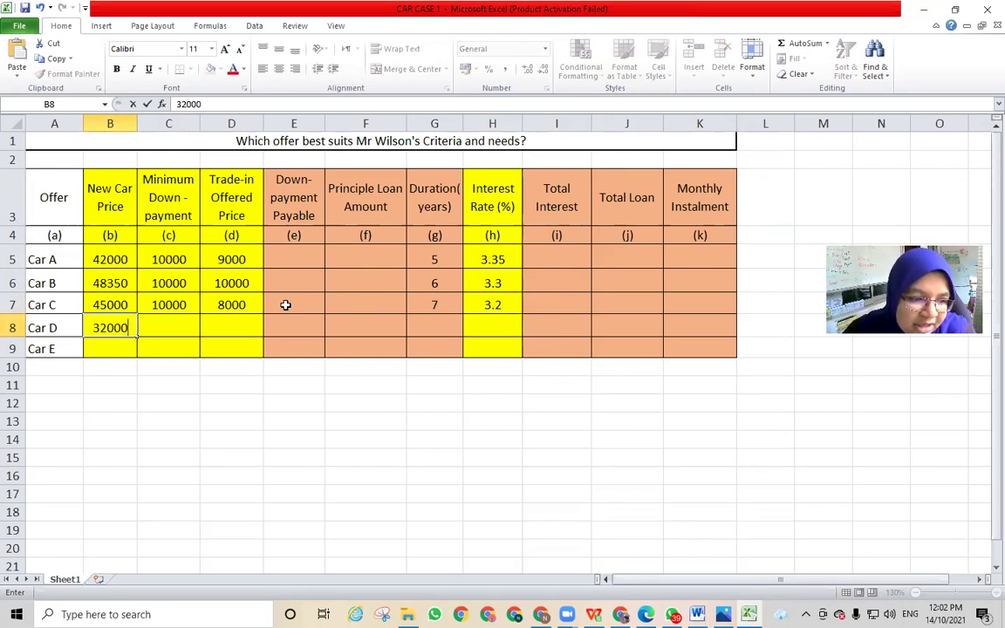
{"action": "left_click", "coordinate": [213, 328]}
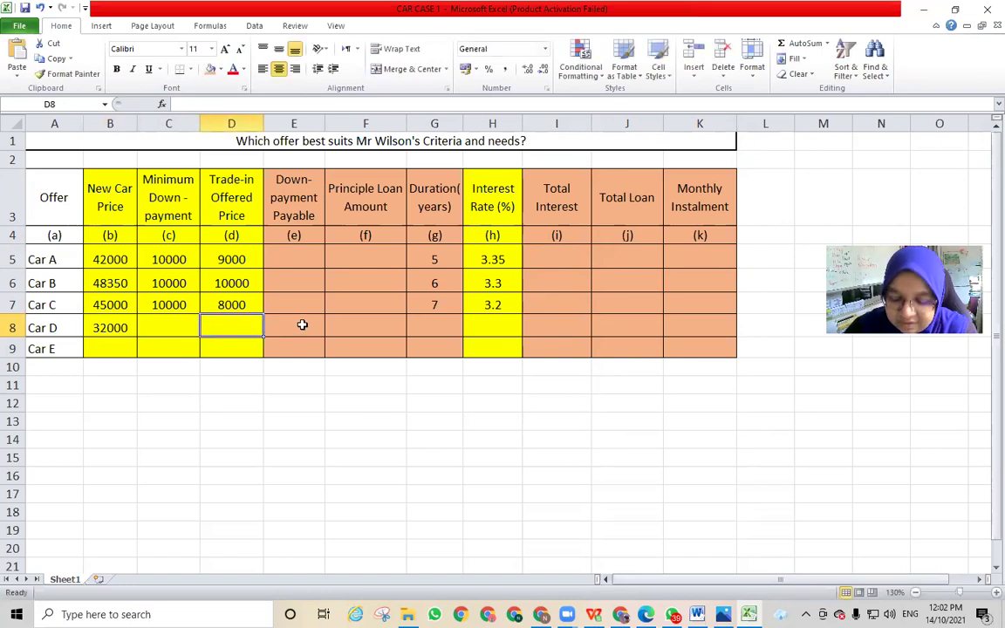
{"action": "type", "text": "75"}
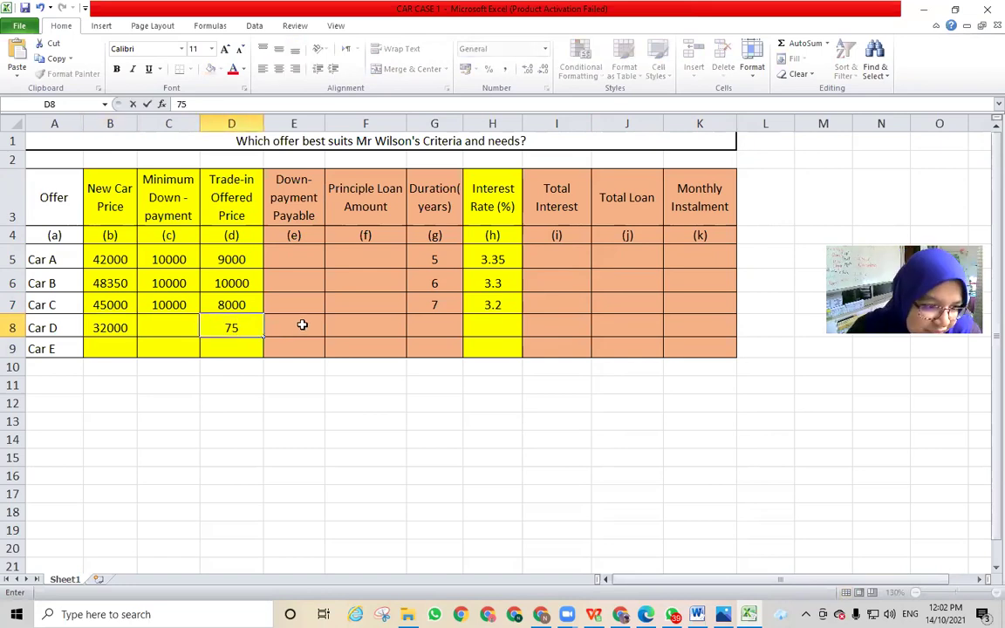
{"action": "type", "text": "00"}
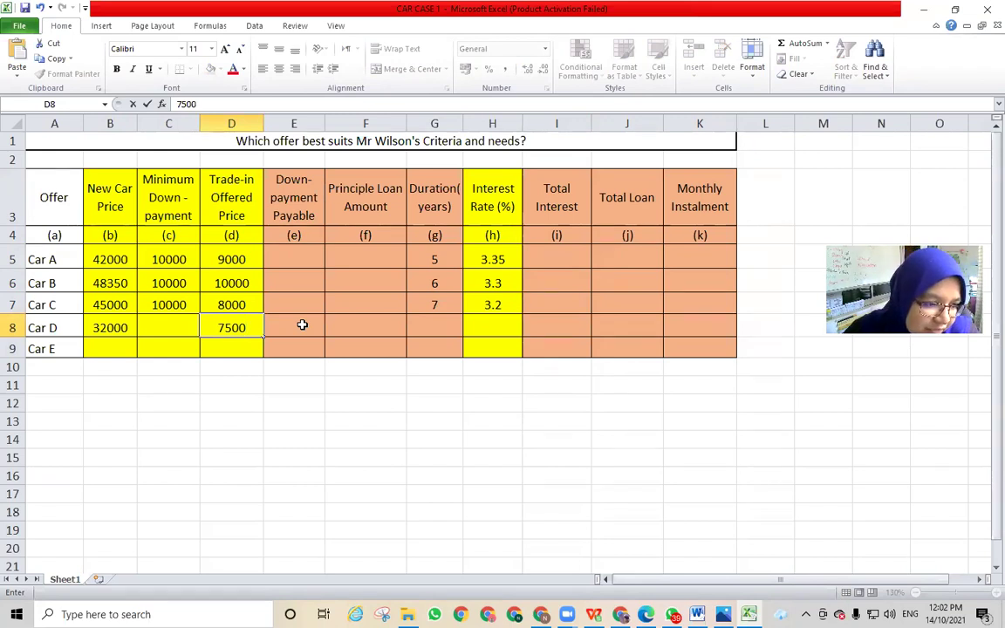
{"action": "left_click", "coordinate": [172, 327]}
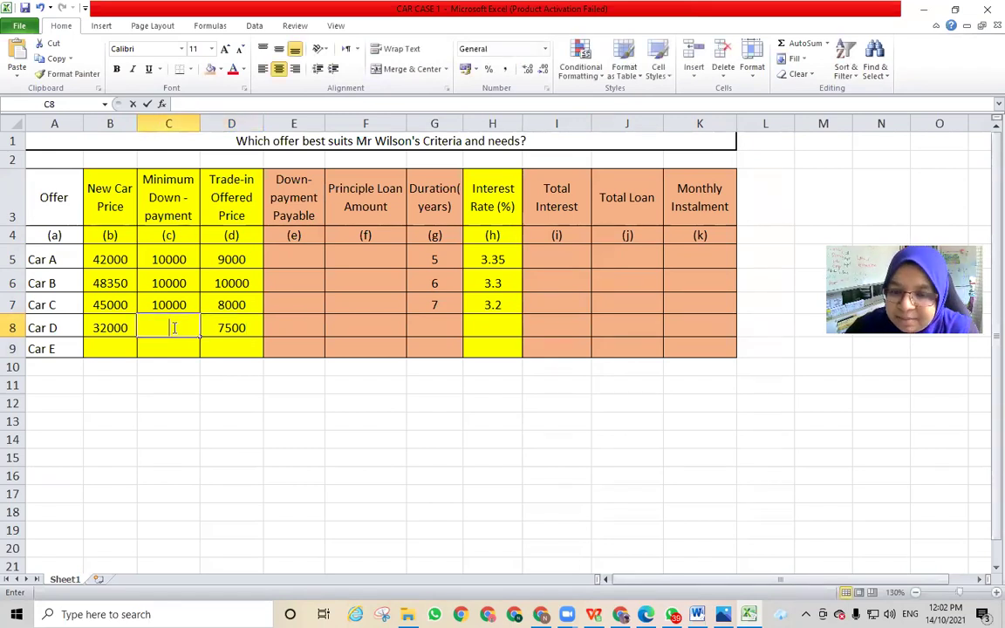
{"action": "type", "text": "15000"}
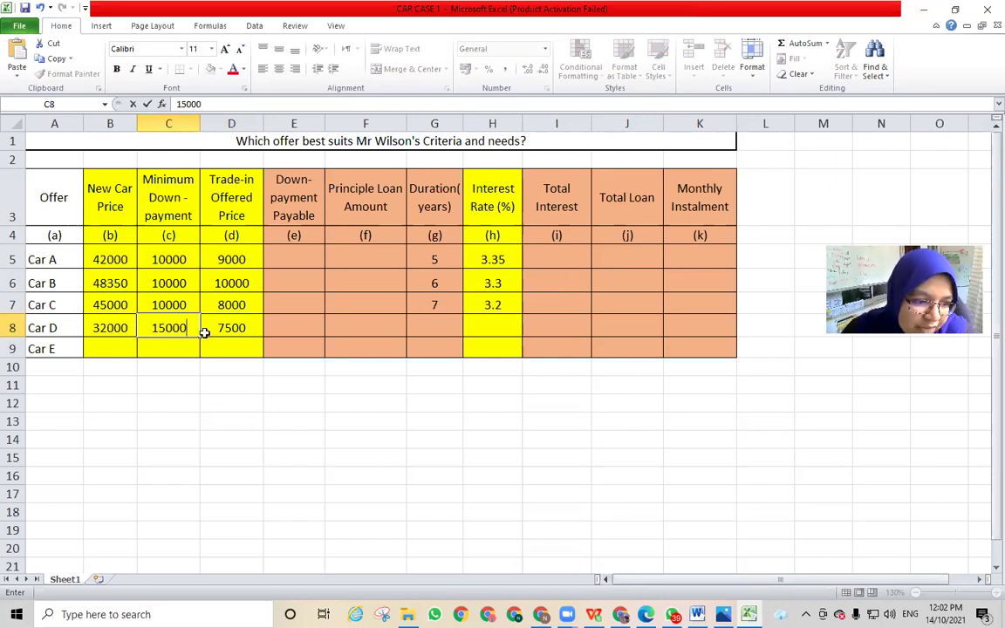
Enter Car D's loan duration of 4 years and interest rate of 5
{"action": "double_click", "coordinate": [448, 326]}
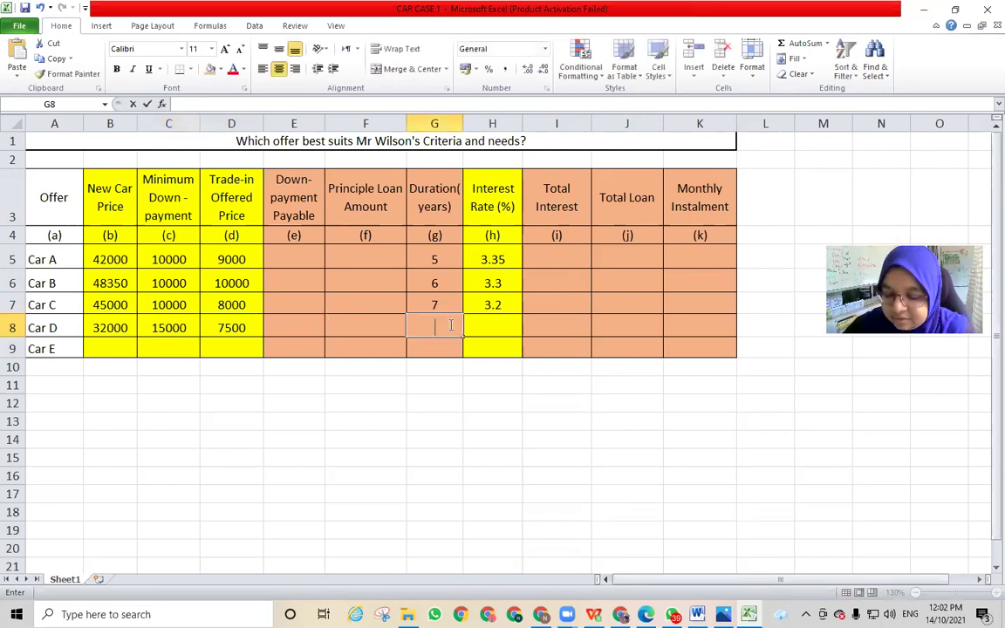
{"action": "type", "text": "4"}
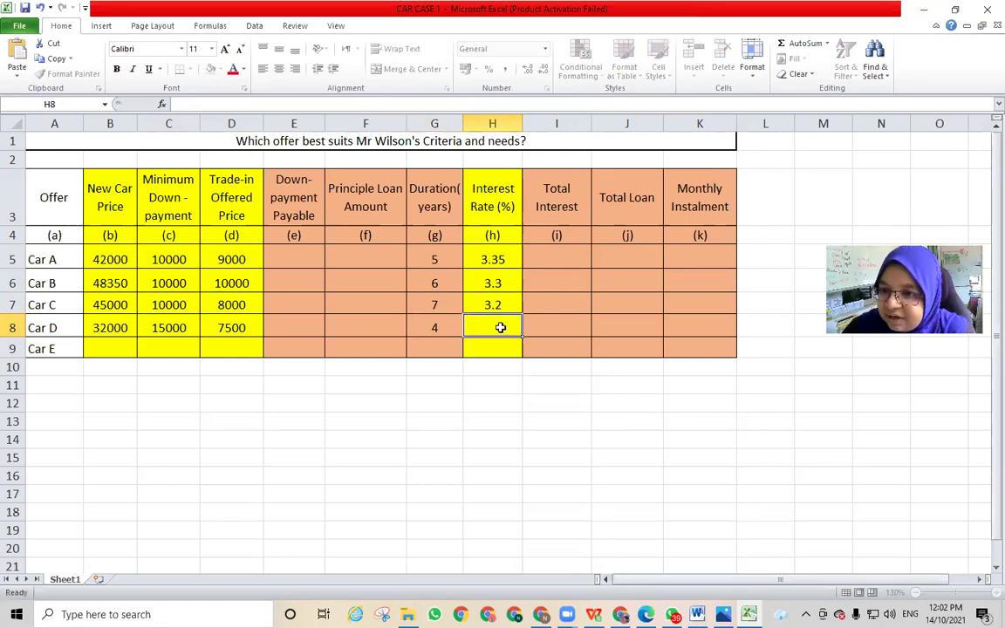
{"action": "left_click", "coordinate": [501, 327]}
{"action": "type", "text": "5"}
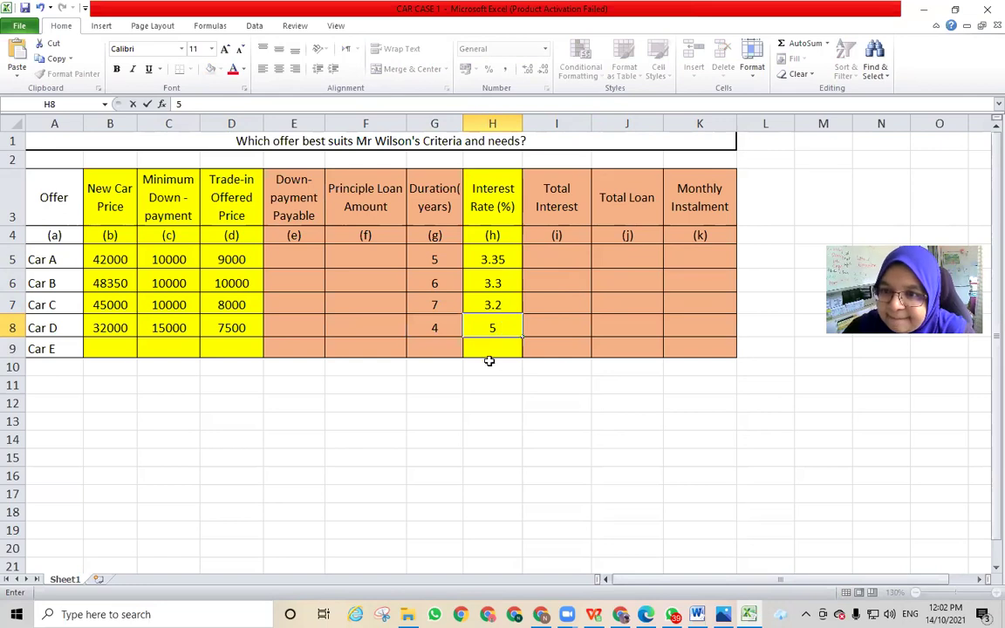
Enter Car E's new car price of 38000, trade-in offered price of 6500 and minimum down-payment of 8000
{"action": "left_click", "coordinate": [91, 348]}
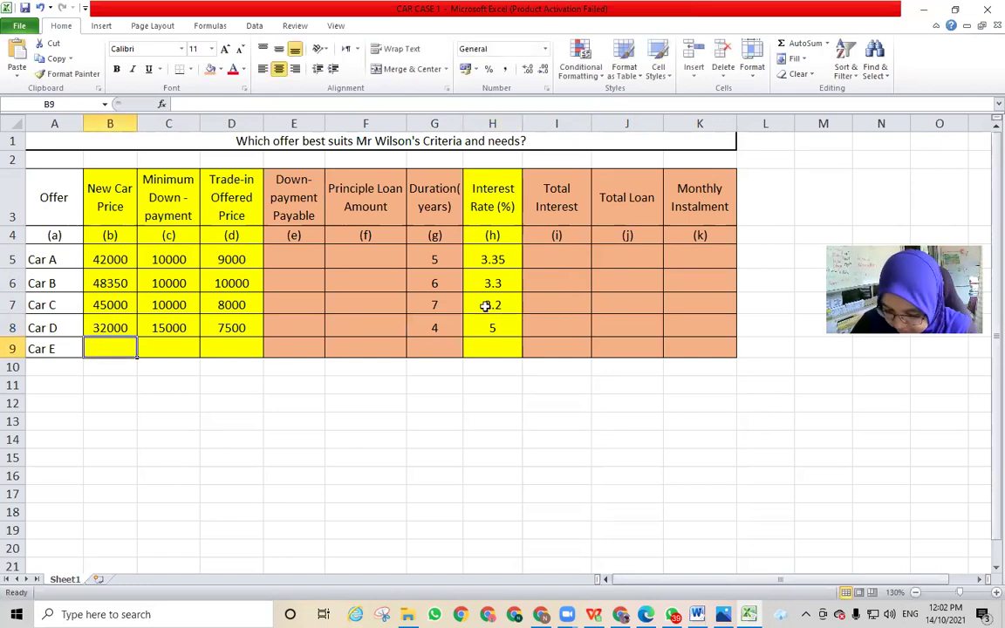
{"action": "type", "text": "38000"}
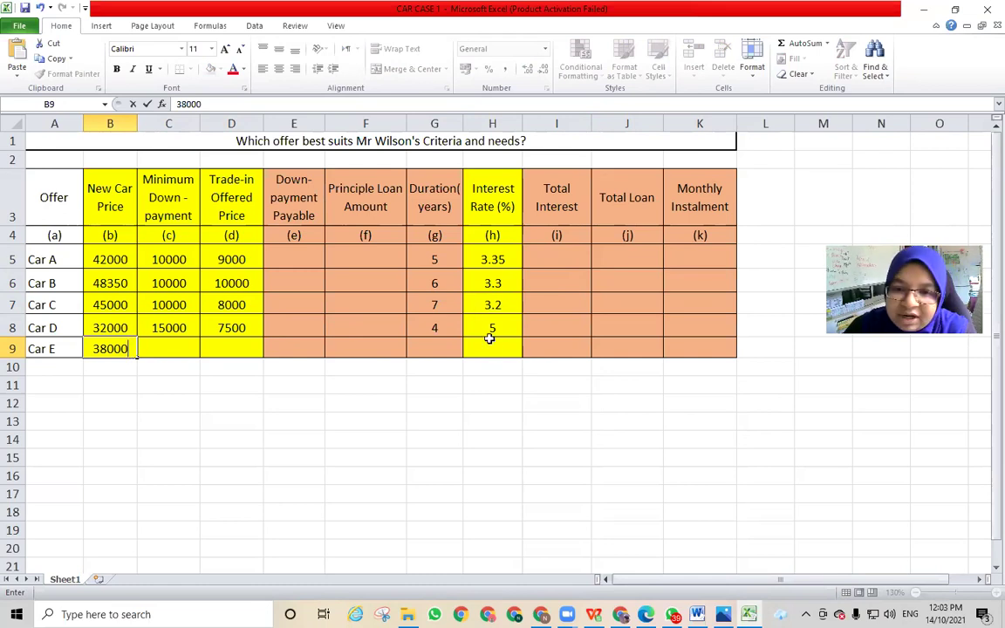
{"action": "left_click", "coordinate": [237, 348]}
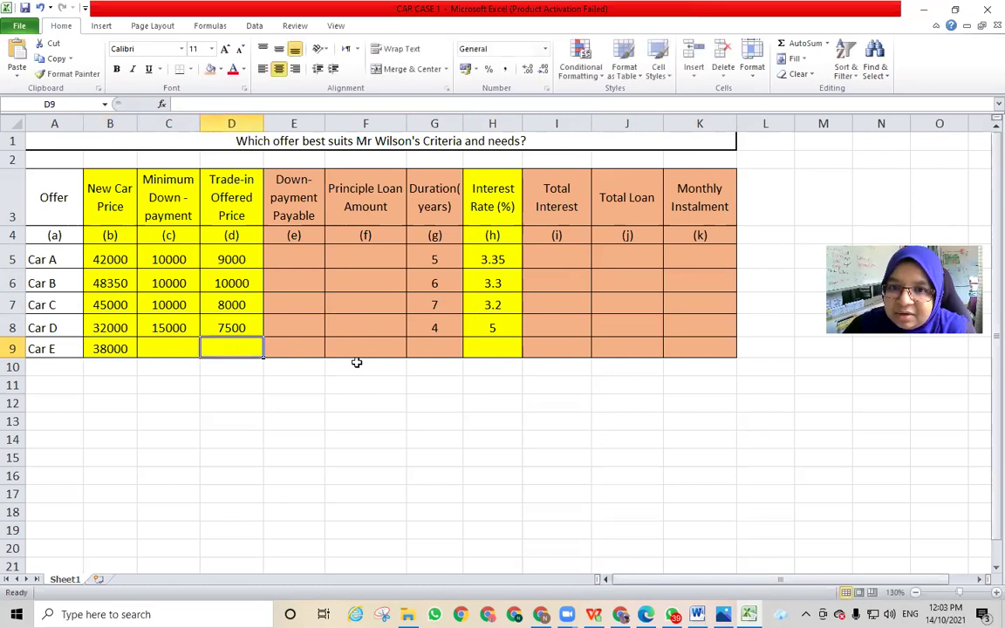
{"action": "type", "text": "65000"}
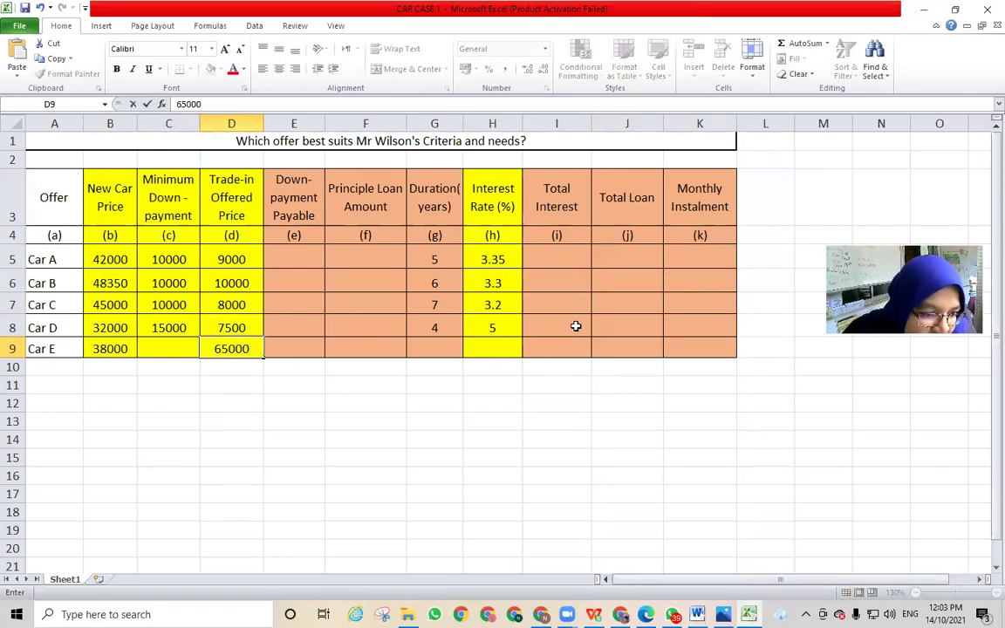
{"action": "key", "text": "BackSpace"}
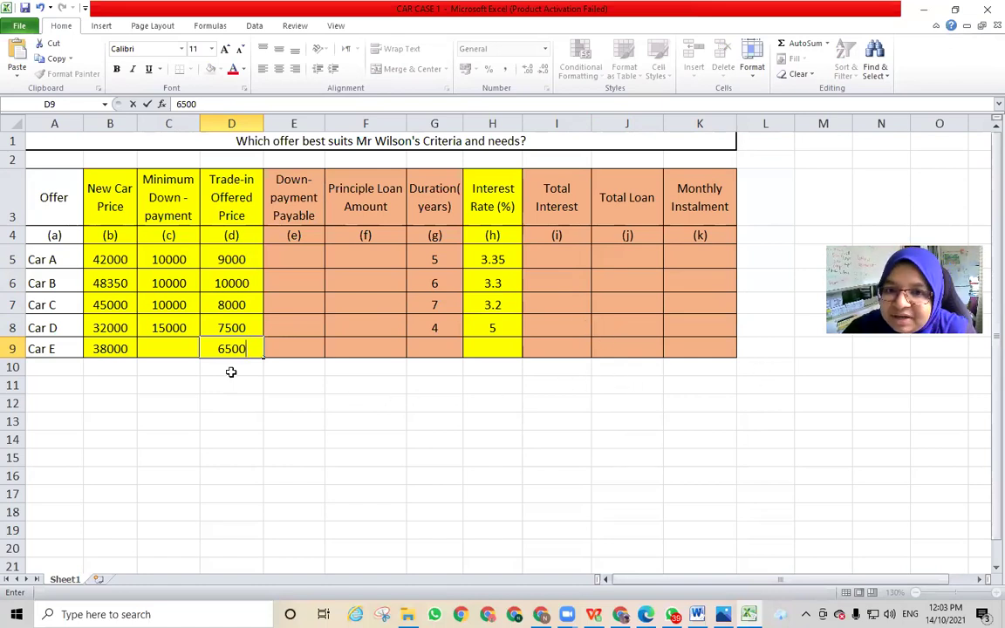
{"action": "left_click", "coordinate": [178, 347]}
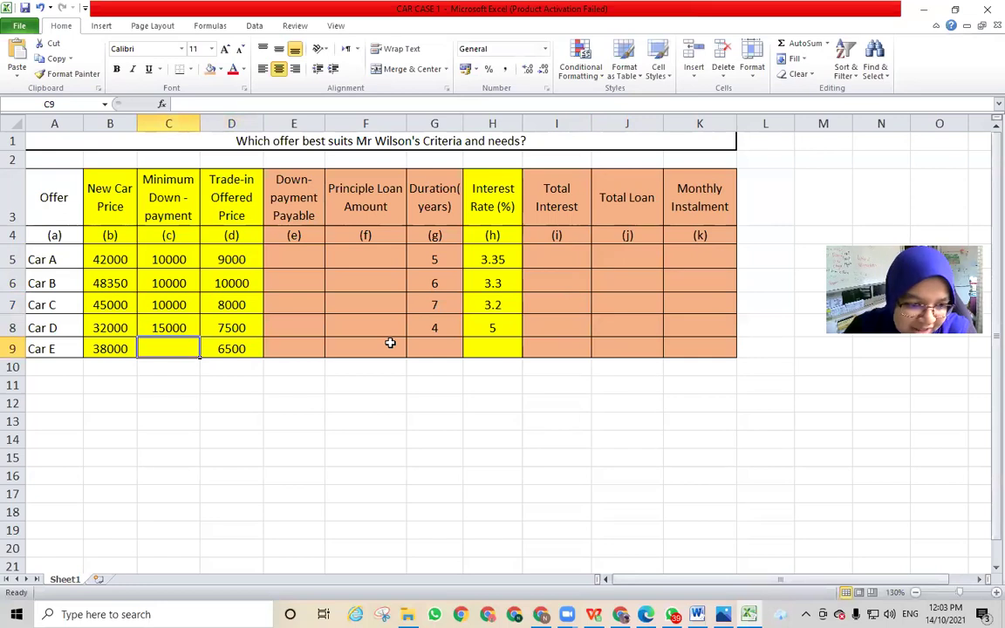
{"action": "type", "text": "8000"}
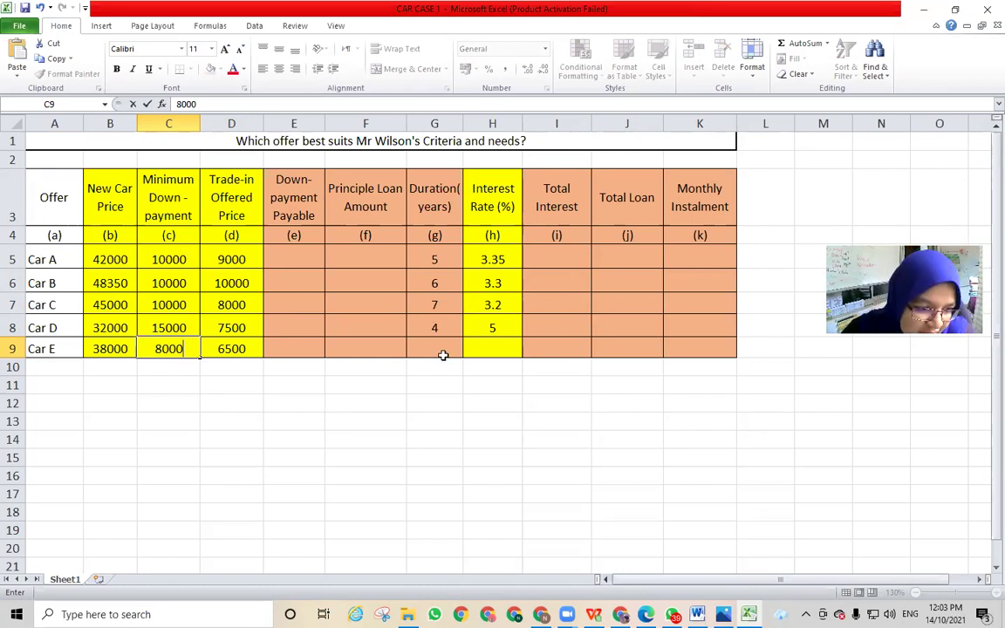
Enter Car E's loan duration of 8 years and interest rate of 3
{"action": "left_click", "coordinate": [443, 354]}
{"action": "type", "text": "8"}
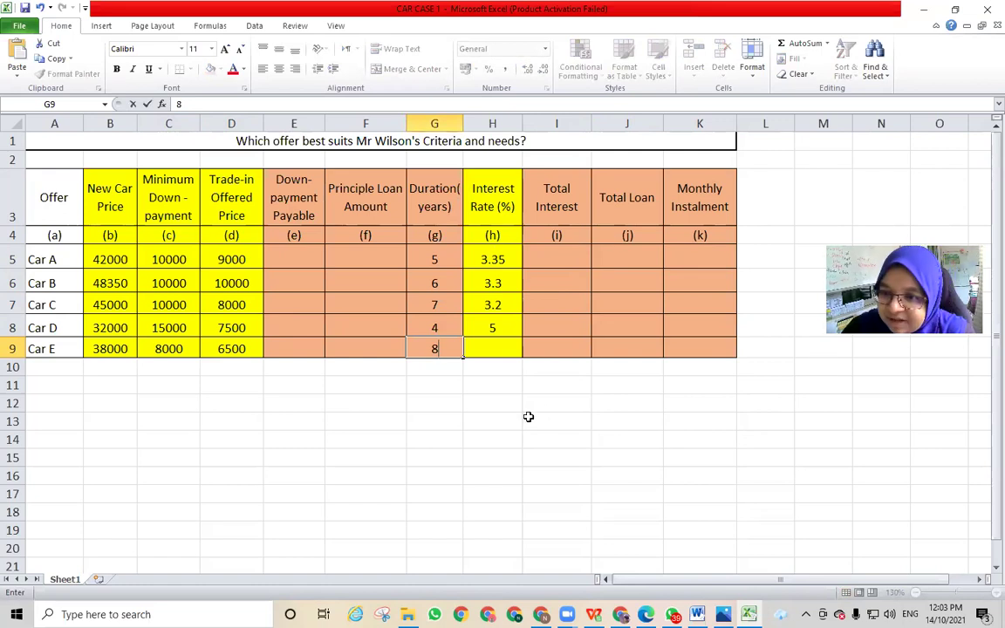
{"action": "left_click", "coordinate": [516, 351]}
{"action": "type", "text": "3"}
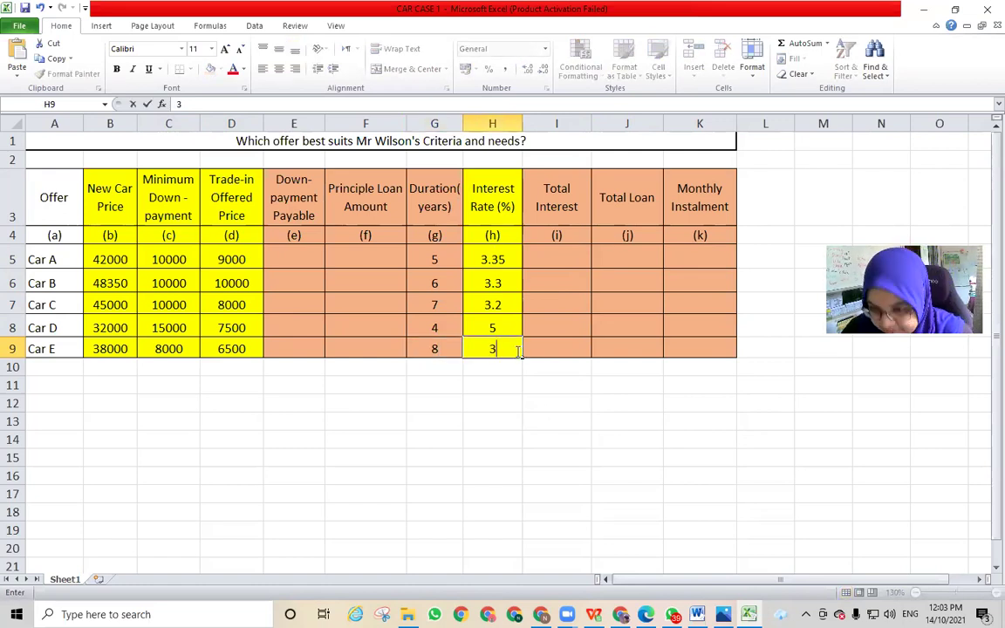
{"action": "left_click", "coordinate": [552, 434]}
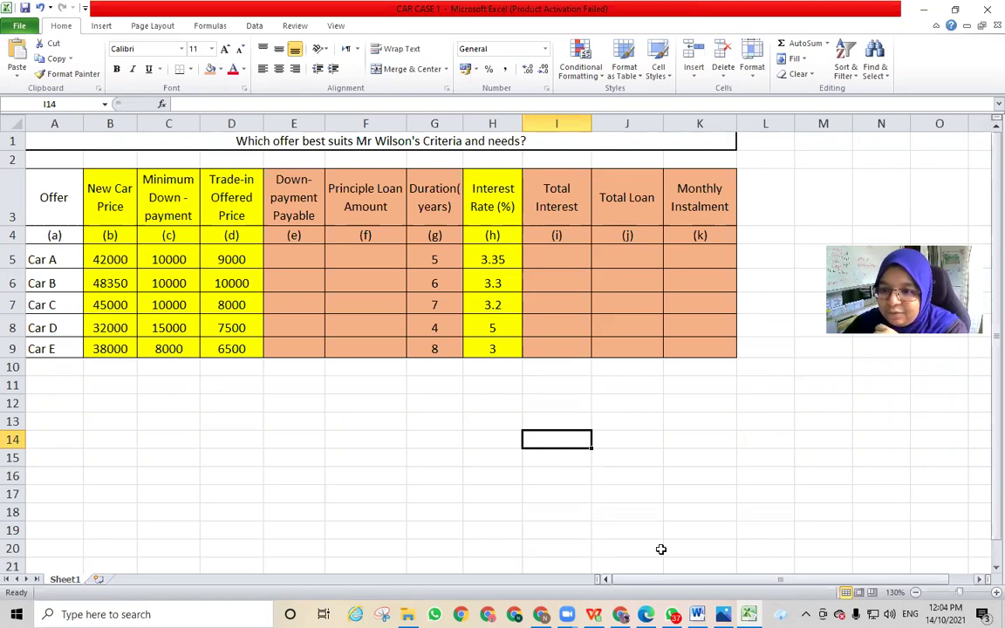
Read the data-entry and formula instructions in the Car 2.jpg photo in Photos, and return to the Excel worksheet
{"action": "key", "text": "alt+Tab"}
{"action": "scroll", "coordinate": [338, 261], "scroll_direction": "down", "scroll_amount": 3}
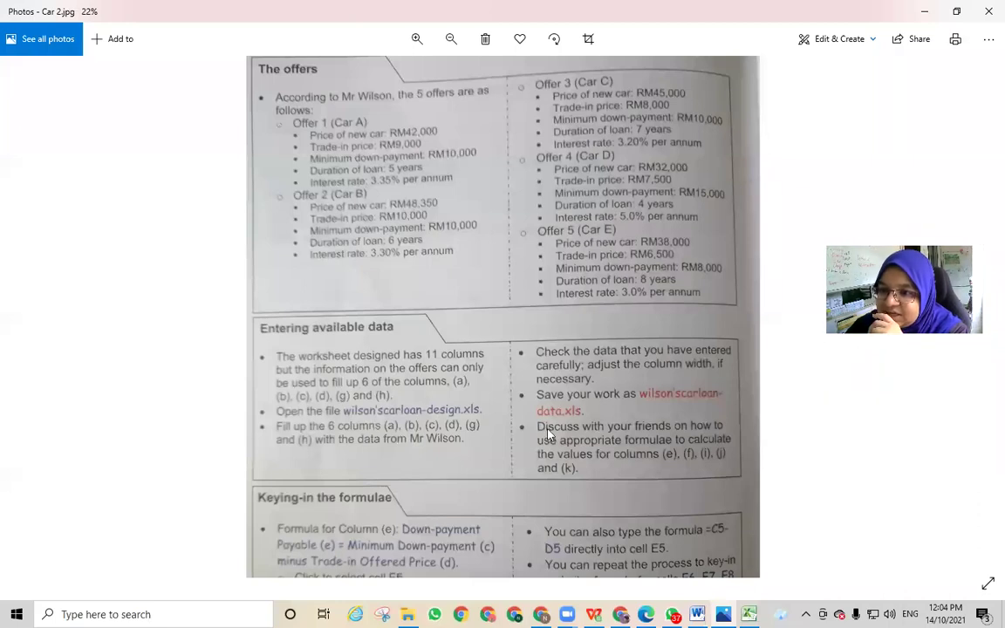
{"action": "scroll", "coordinate": [550, 434], "scroll_direction": "down", "scroll_amount": 1}
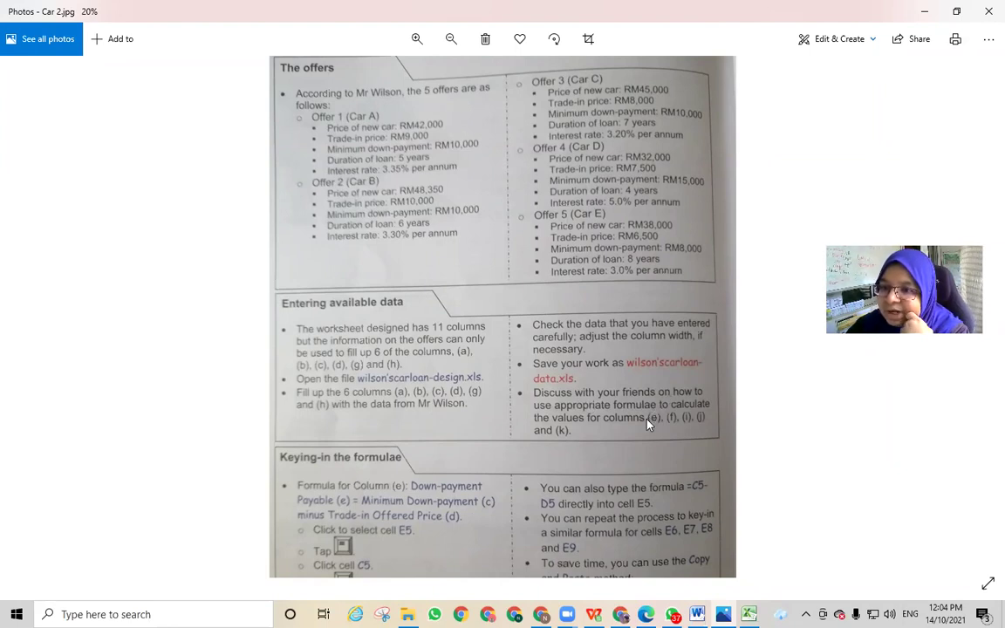
{"action": "scroll", "coordinate": [643, 437], "scroll_direction": "down", "scroll_amount": 1}
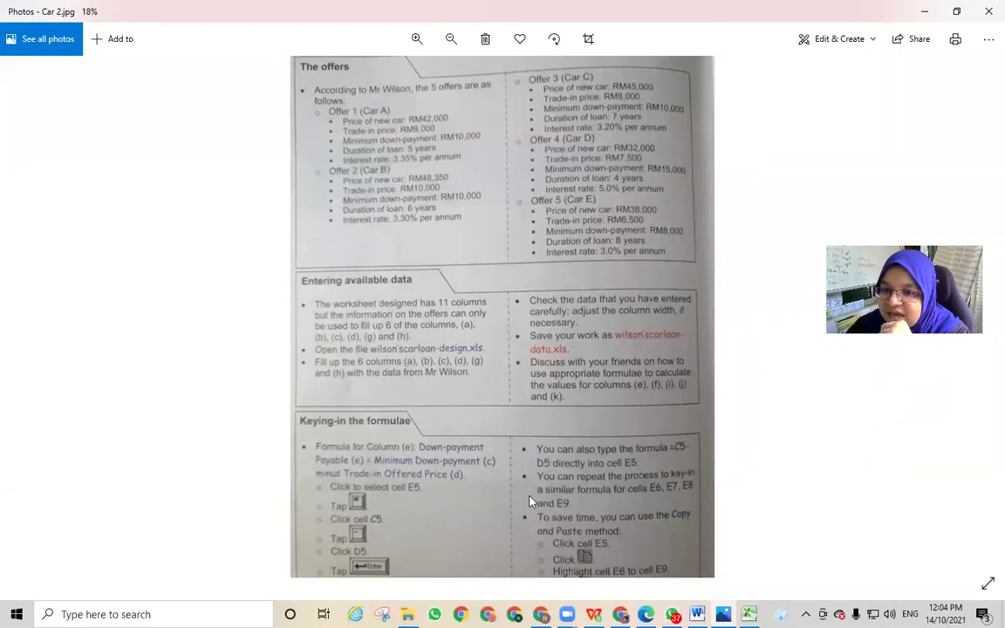
{"action": "scroll", "coordinate": [527, 527], "scroll_direction": "down", "scroll_amount": 1}
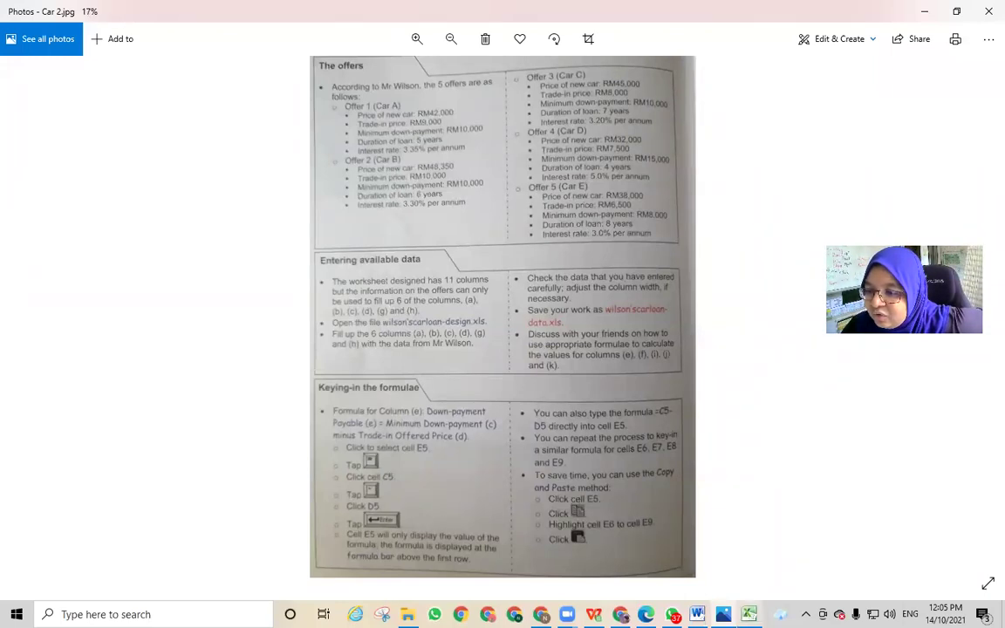
{"action": "left_click", "coordinate": [749, 615]}
{"action": "left_click", "coordinate": [335, 453]}
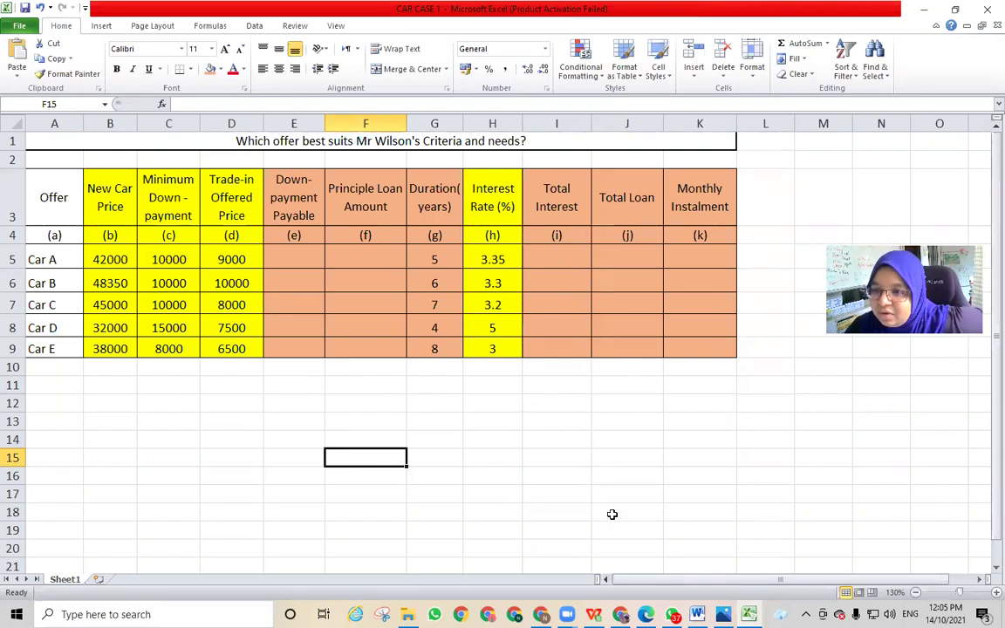
{"action": "key", "text": "alt+Tab"}
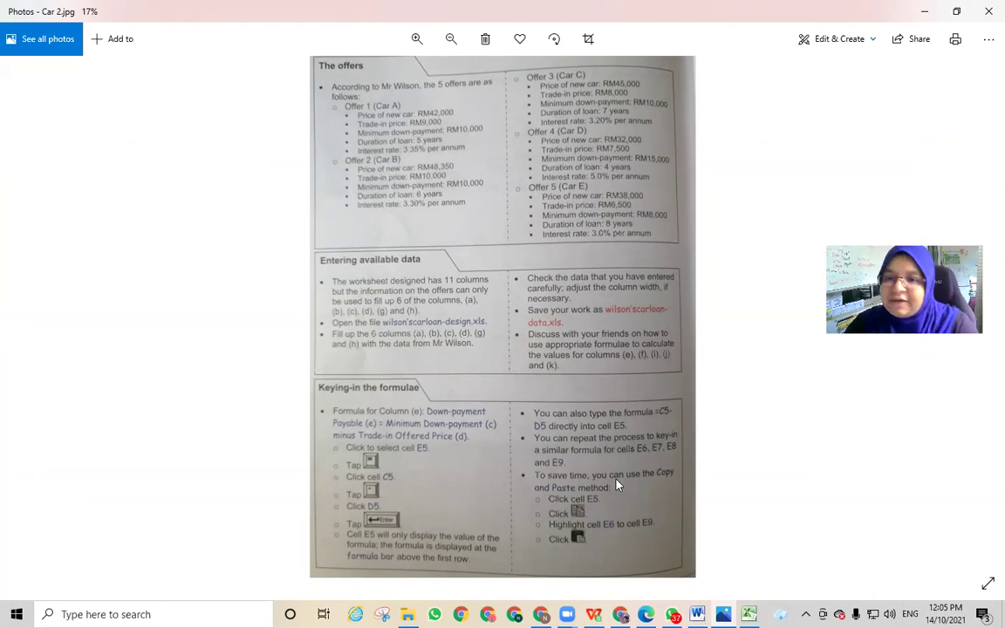
{"action": "key", "text": "alt+Tab"}
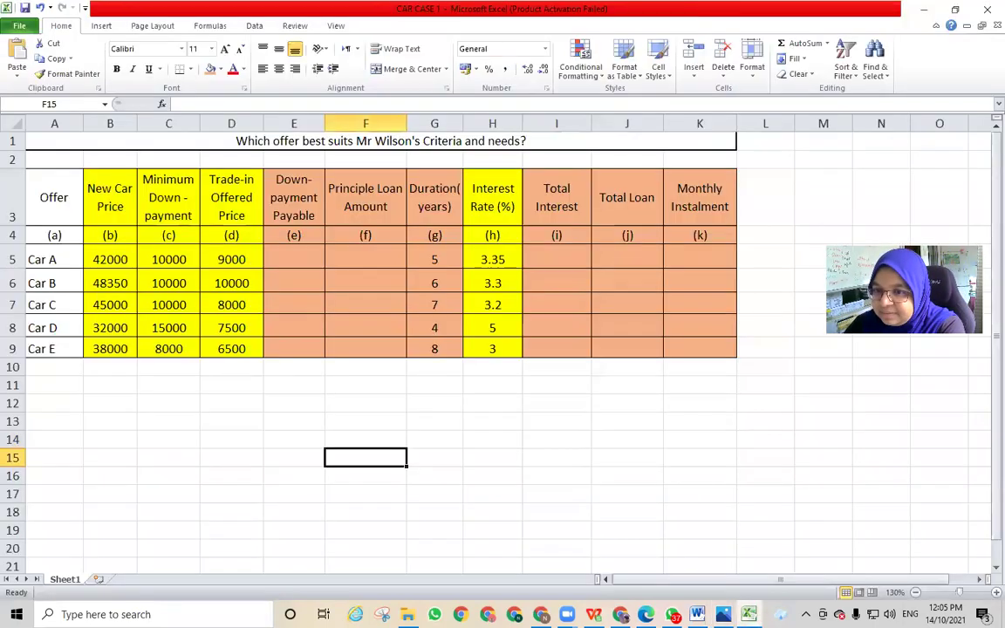
{"action": "double_click", "coordinate": [296, 257]}
{"action": "left_click", "coordinate": [318, 439]}
{"action": "left_click", "coordinate": [481, 505]}
{"action": "key", "text": "Up"}
{"action": "key", "text": "Up"}
{"action": "key", "text": "Up"}
{"action": "key", "text": "Up"}
{"action": "key", "text": "Up"}
{"action": "key", "text": "Up"}
{"action": "key", "text": "Up"}
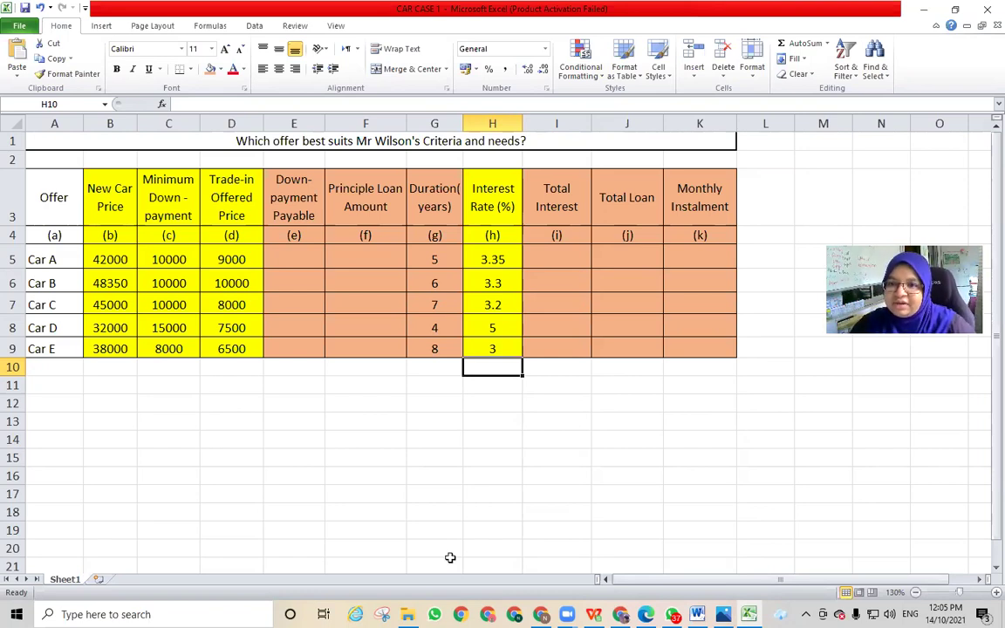
{"action": "left_click", "coordinate": [162, 436]}
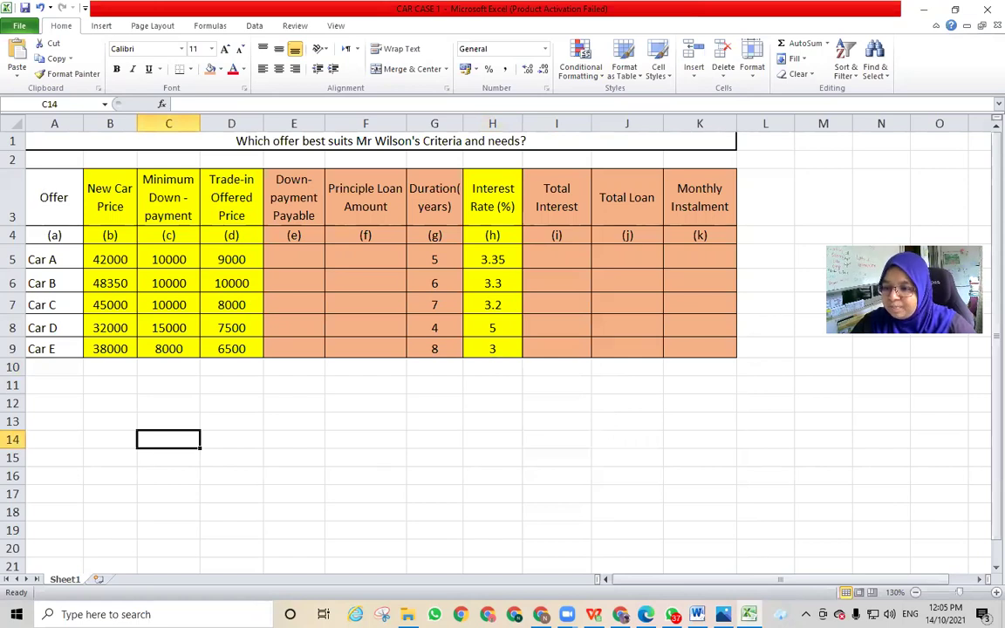
Check the column (e) formula instructions in the Car 2.jpg photo in Photos, and return to the Excel worksheet
{"action": "key", "text": "alt+Tab"}
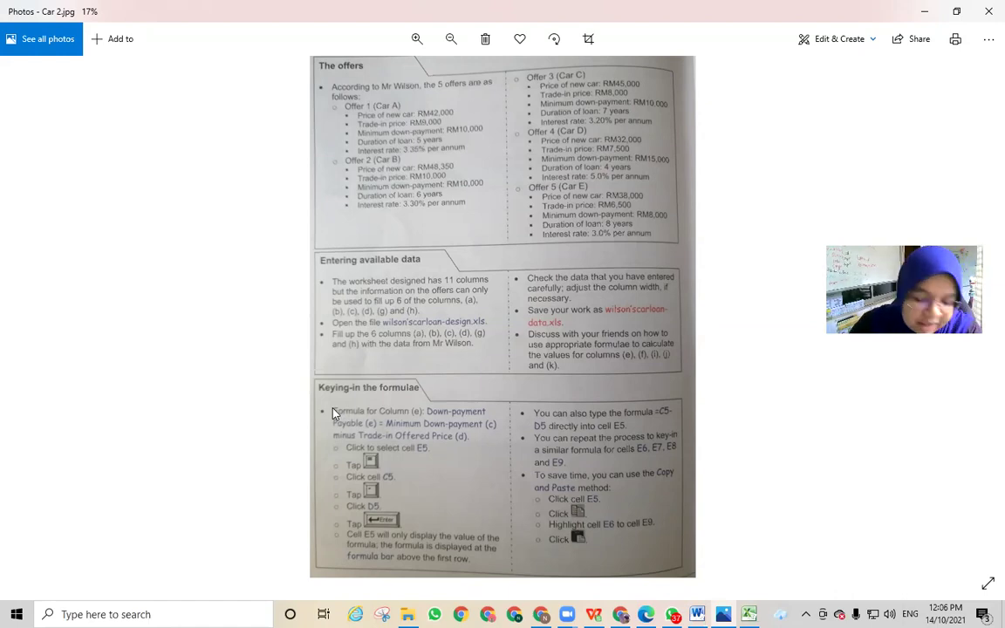
{"action": "mouse_move", "coordinate": [749, 614]}
{"action": "left_click", "coordinate": [749, 545]}
Enter the Down-payment Payable formula =C5-D5 in E5 for Car A and fill it down to E9
{"action": "left_click", "coordinate": [311, 258]}
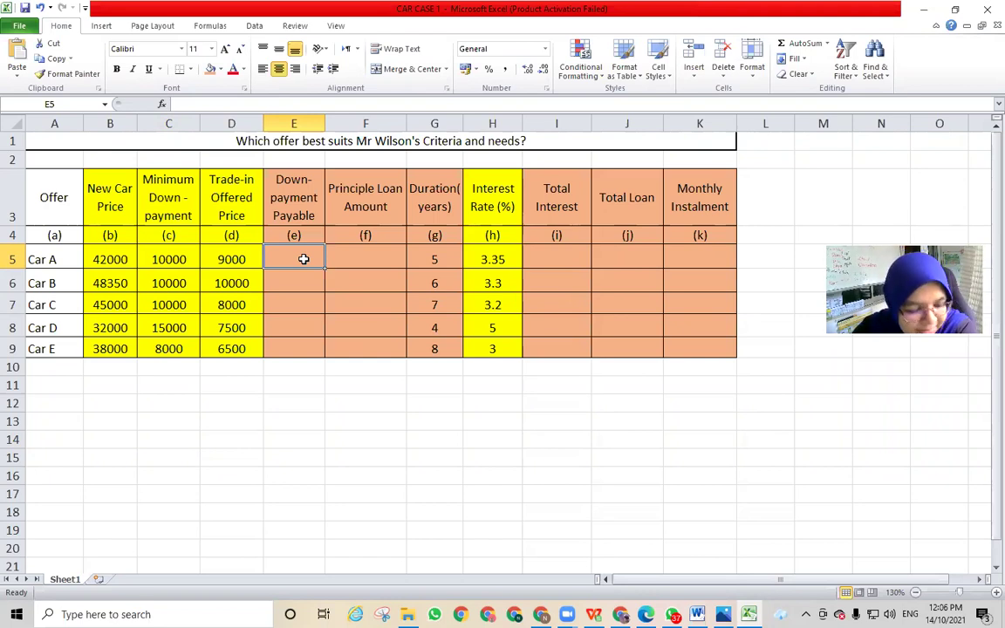
{"action": "double_click", "coordinate": [302, 259]}
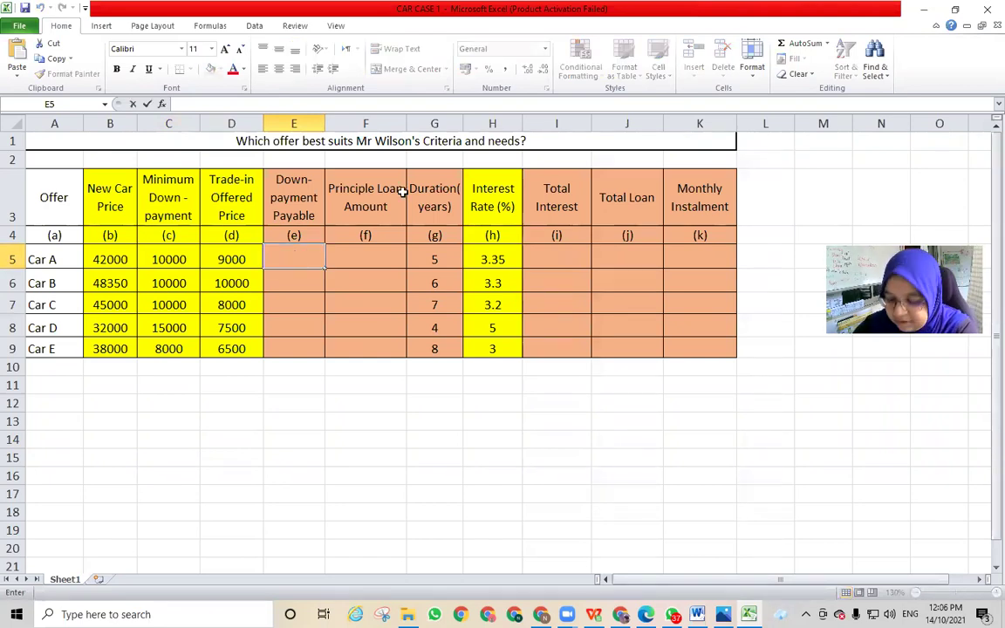
{"action": "type", "text": "="}
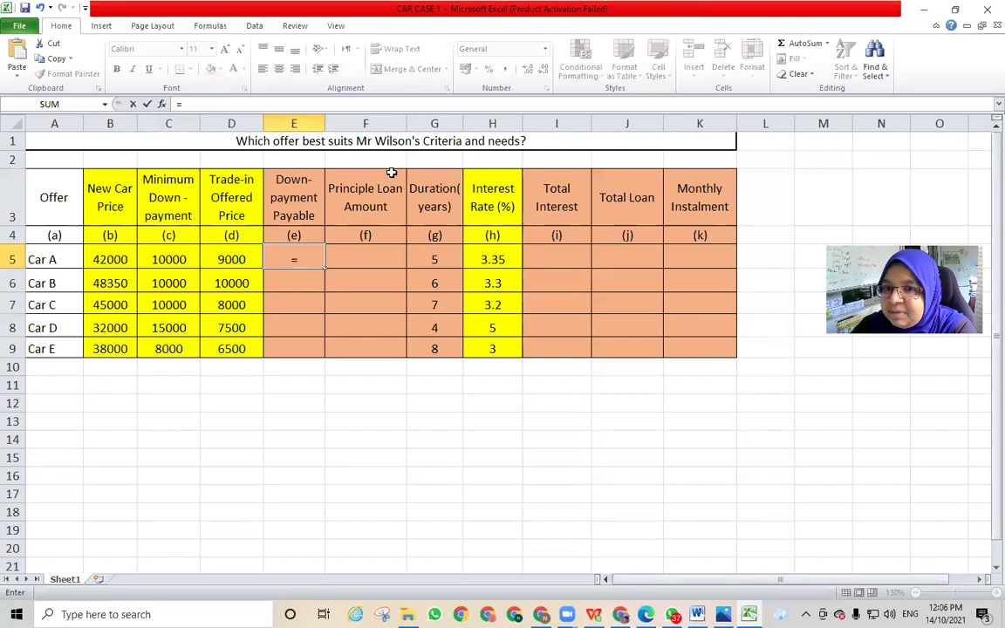
{"action": "left_click", "coordinate": [168, 260]}
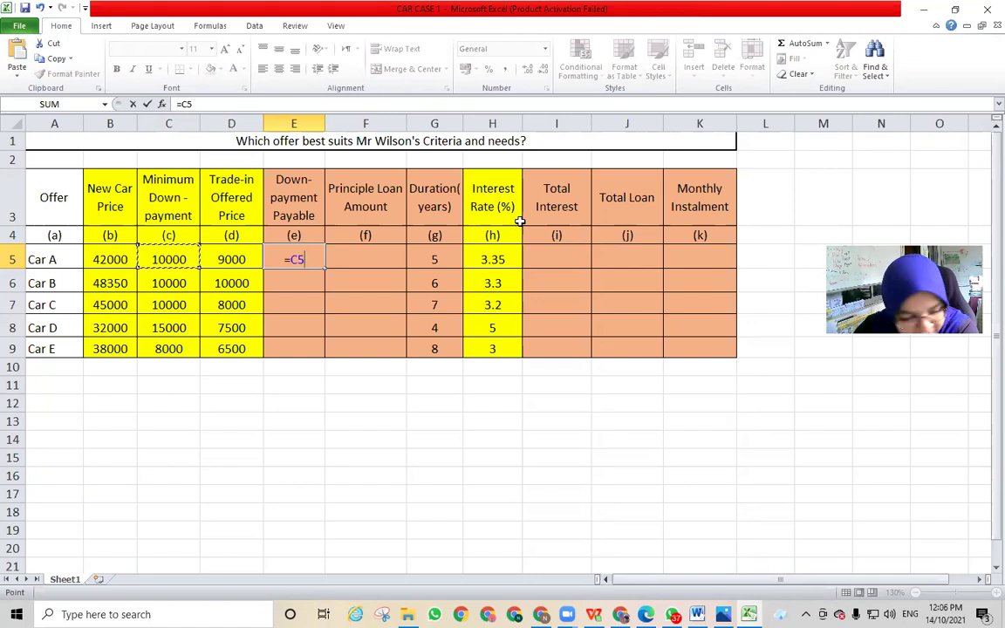
{"action": "type", "text": "-"}
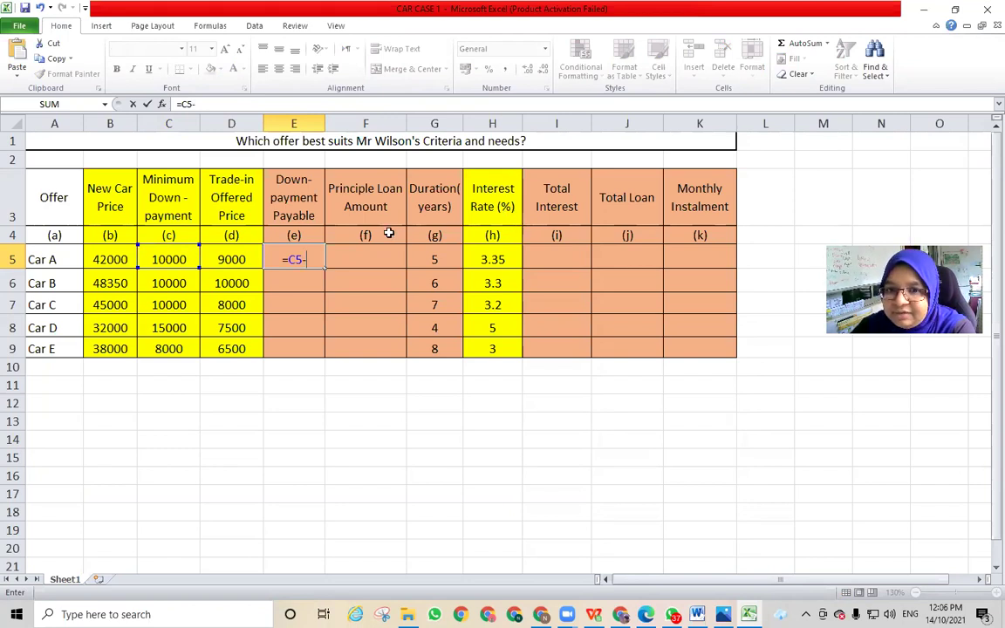
{"action": "left_click", "coordinate": [227, 256]}
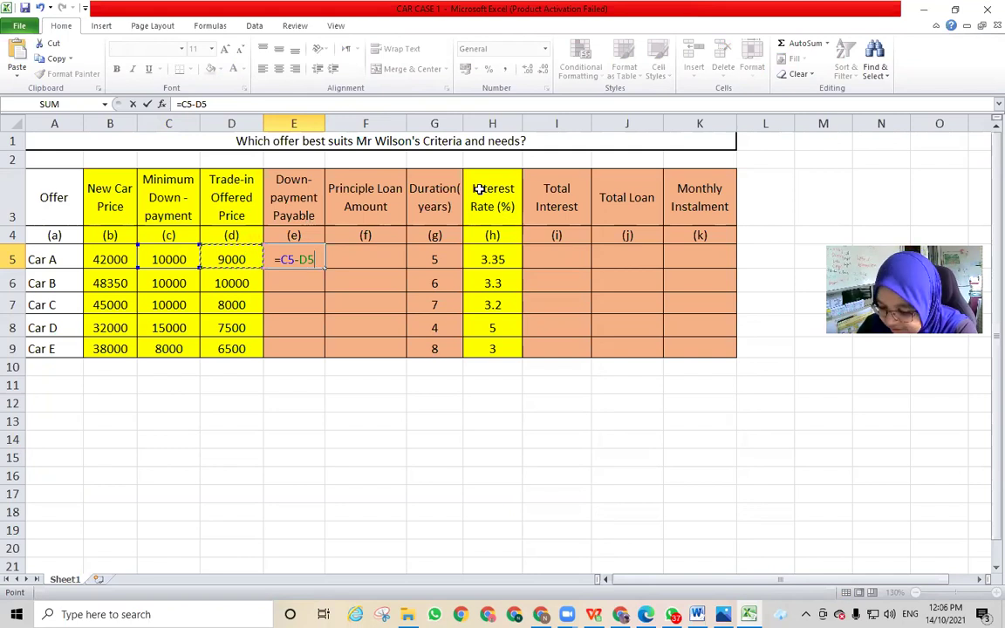
{"action": "key", "text": "Return"}
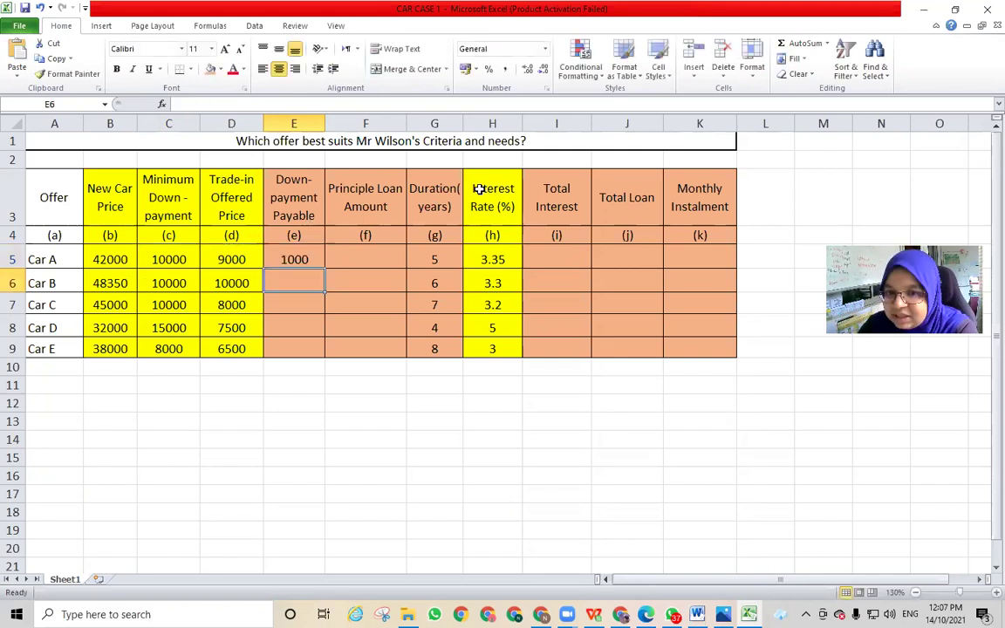
{"action": "left_click", "coordinate": [297, 254]}
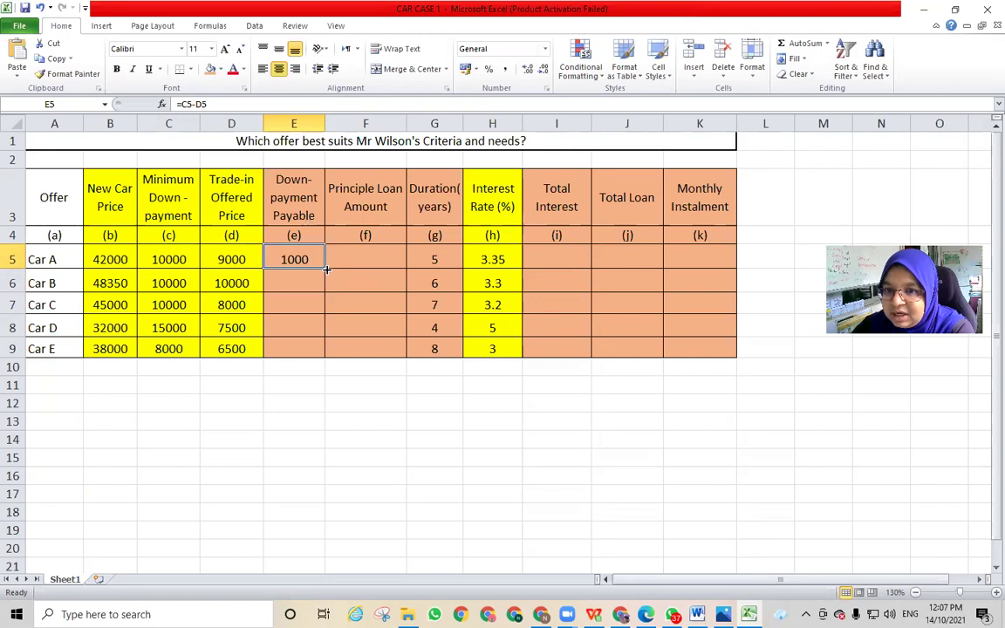
{"action": "left_click_drag", "start_coordinate": [324, 292], "coordinate": [334, 355]}
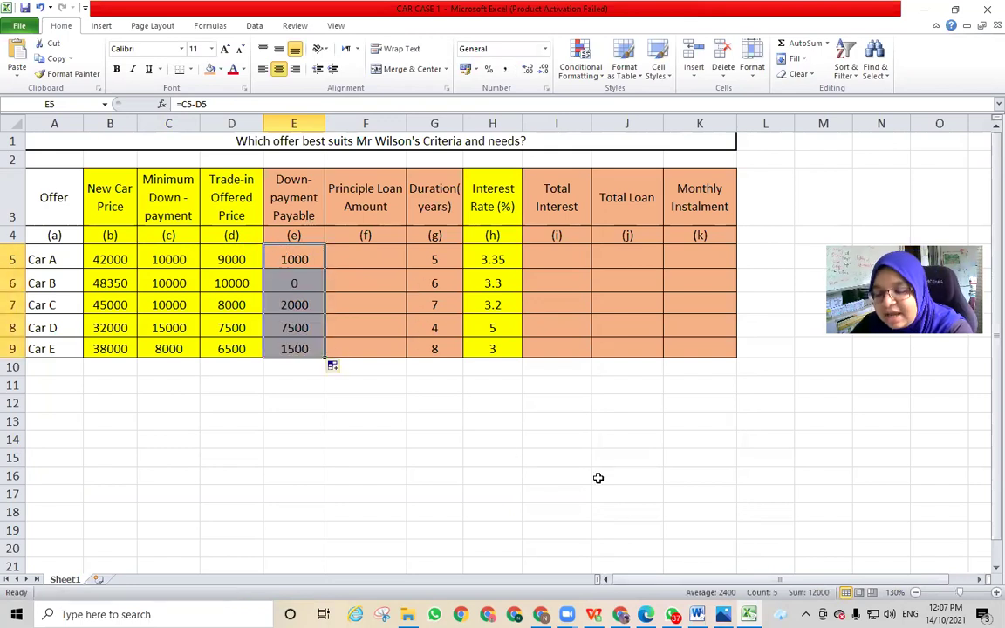
Examine the "Entering available data" and "Keying-in the formulae" sections of the Car 2.jpg photo in Photos, and return to the Excel worksheet
{"action": "key", "text": "alt+Tab"}
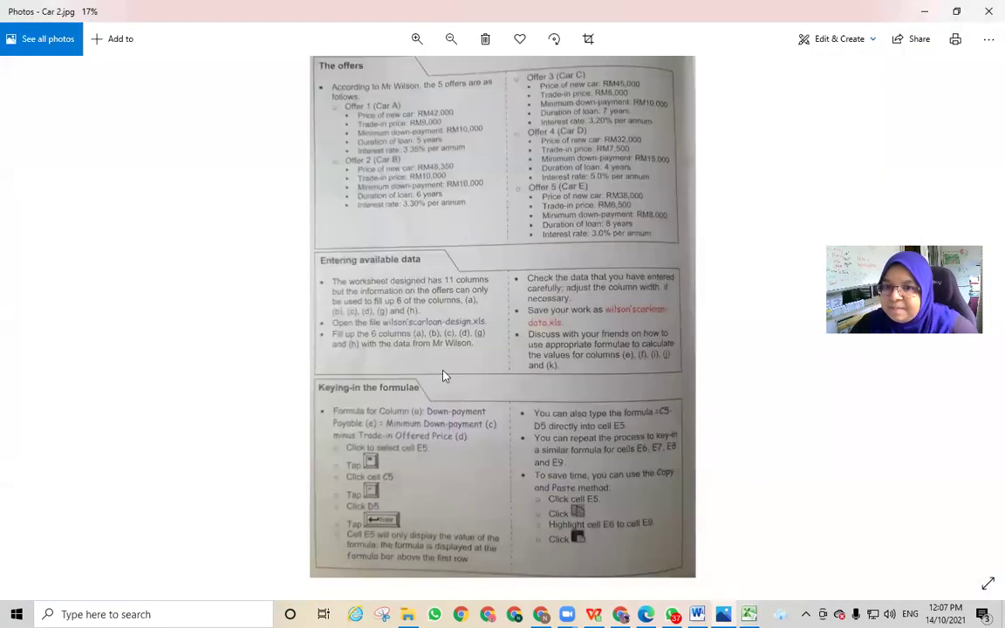
{"action": "scroll", "coordinate": [461, 365], "scroll_direction": "up", "scroll_amount": 2}
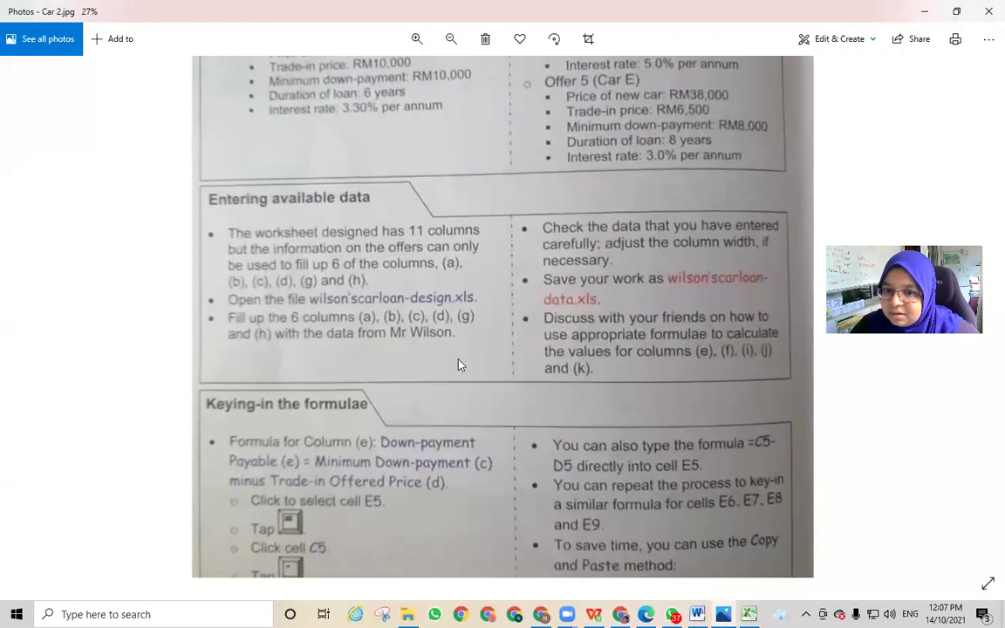
{"action": "scroll", "coordinate": [489, 406], "scroll_direction": "down", "scroll_amount": 1}
{"action": "scroll", "coordinate": [488, 407], "scroll_direction": "up", "scroll_amount": 2}
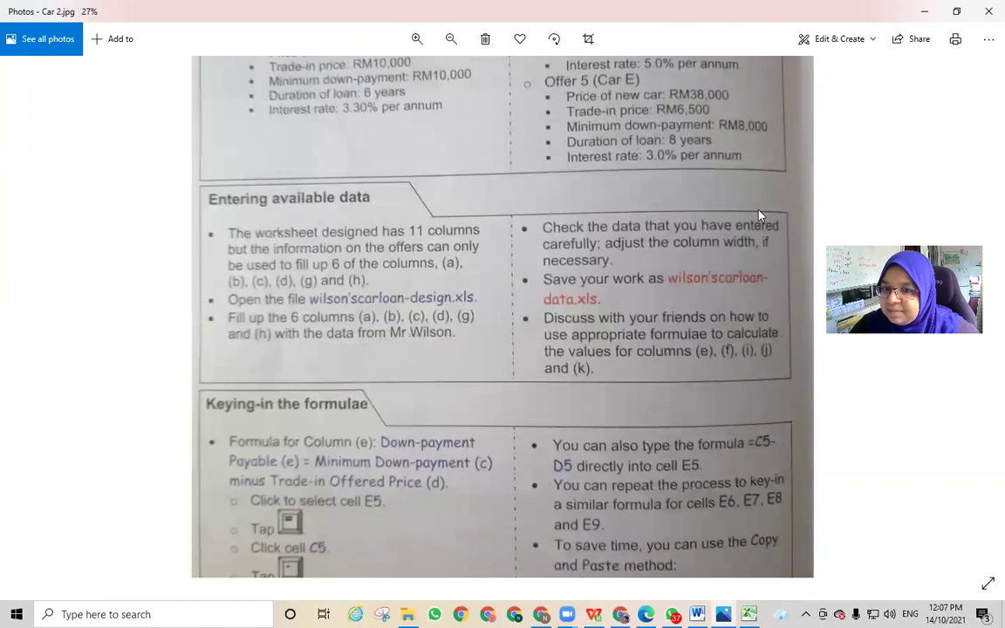
{"action": "left_click_drag", "start_coordinate": [561, 525], "coordinate": [561, 385]}
{"action": "scroll", "coordinate": [392, 347], "scroll_direction": "up", "scroll_amount": 2}
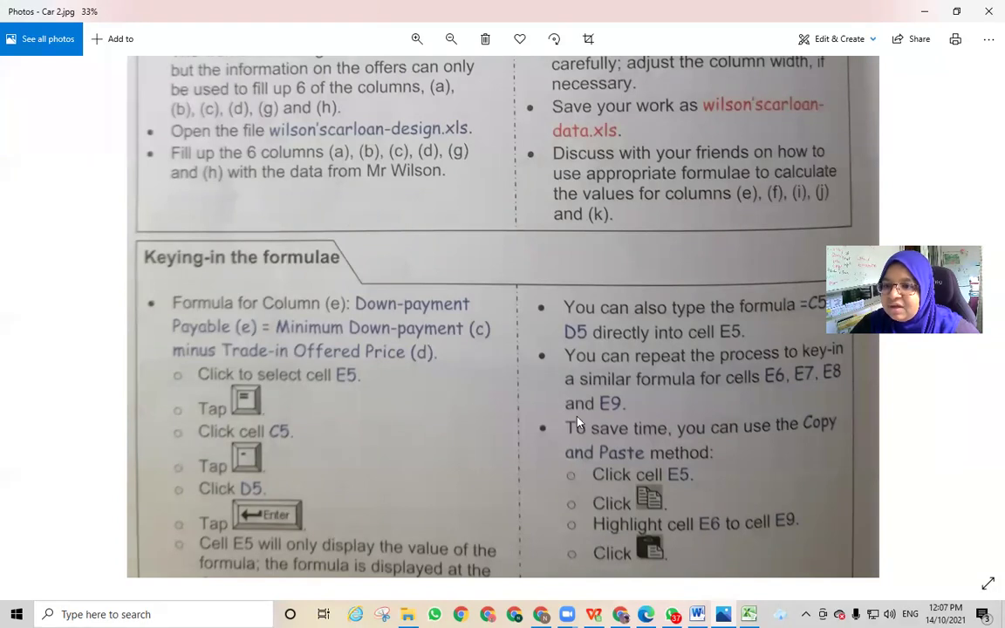
{"action": "scroll", "coordinate": [578, 415], "scroll_direction": "down", "scroll_amount": 1}
{"action": "scroll", "coordinate": [467, 442], "scroll_direction": "down", "scroll_amount": 1}
{"action": "scroll", "coordinate": [440, 442], "scroll_direction": "up", "scroll_amount": 2}
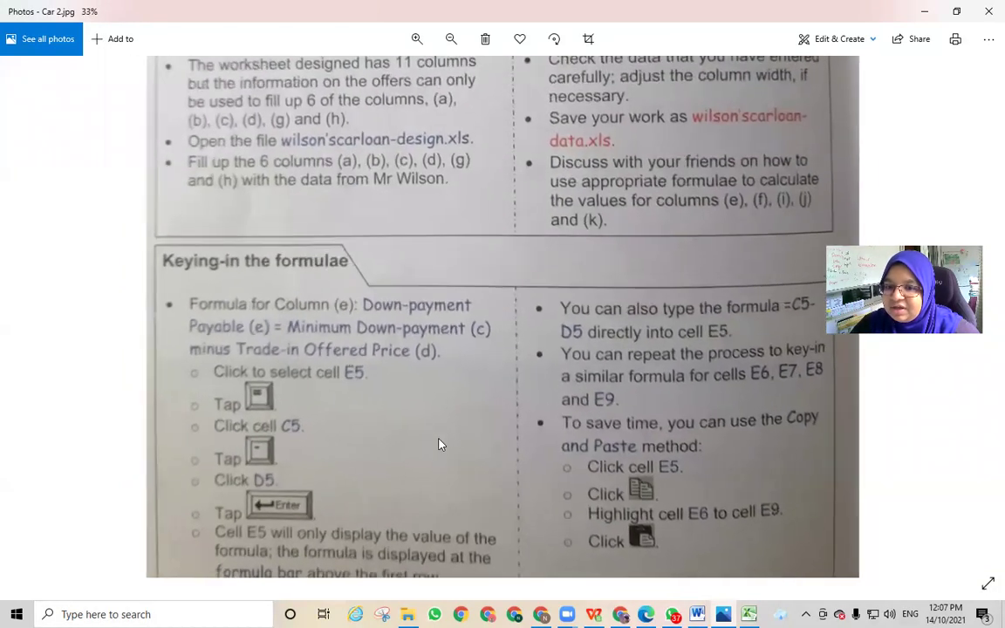
{"action": "left_click_drag", "start_coordinate": [611, 288], "coordinate": [611, 243]}
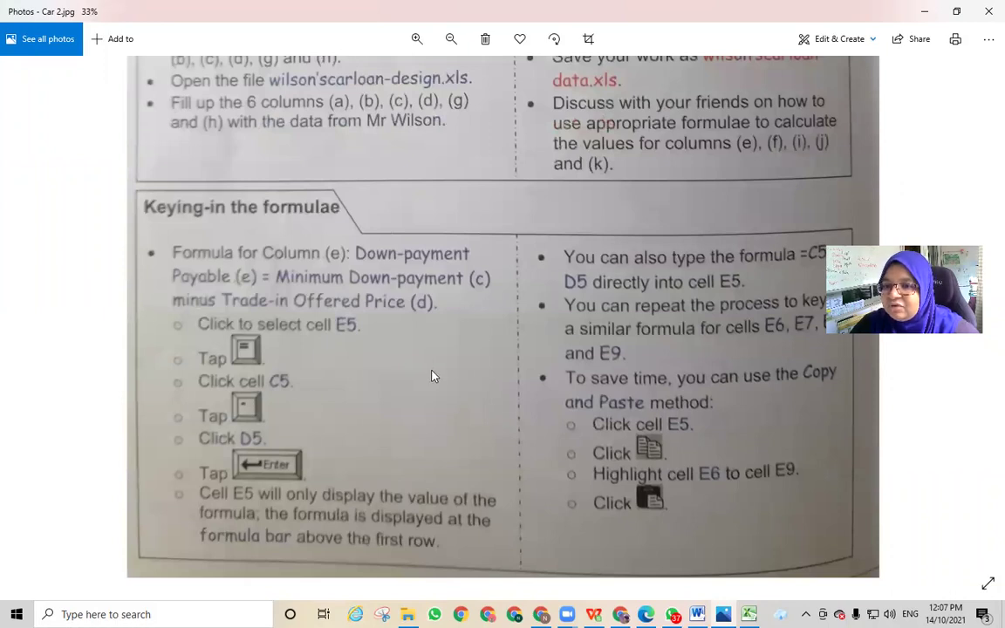
{"action": "key", "text": "alt+Tab"}
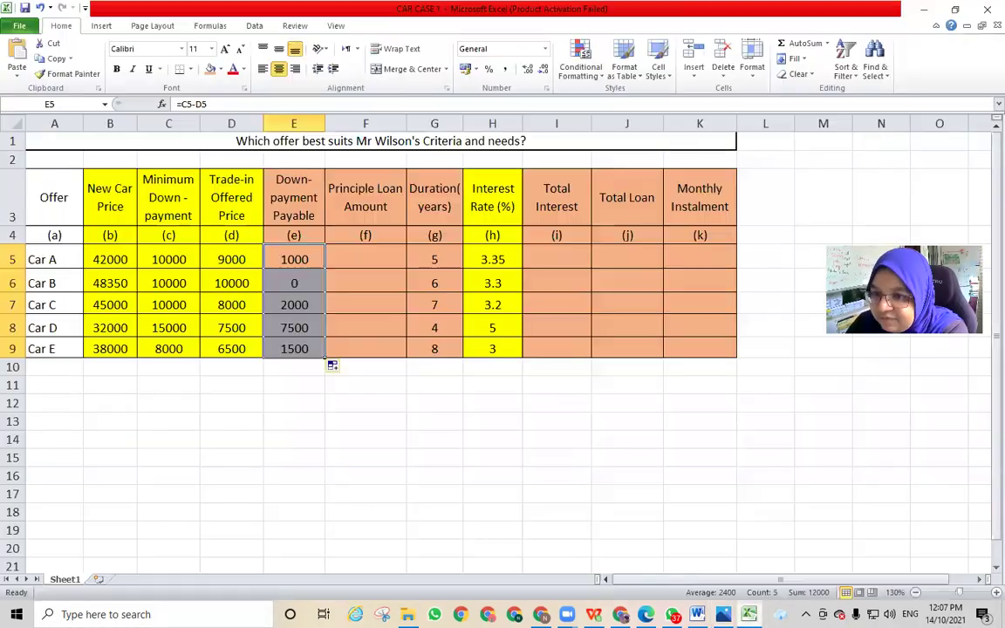
{"action": "left_click", "coordinate": [322, 424]}
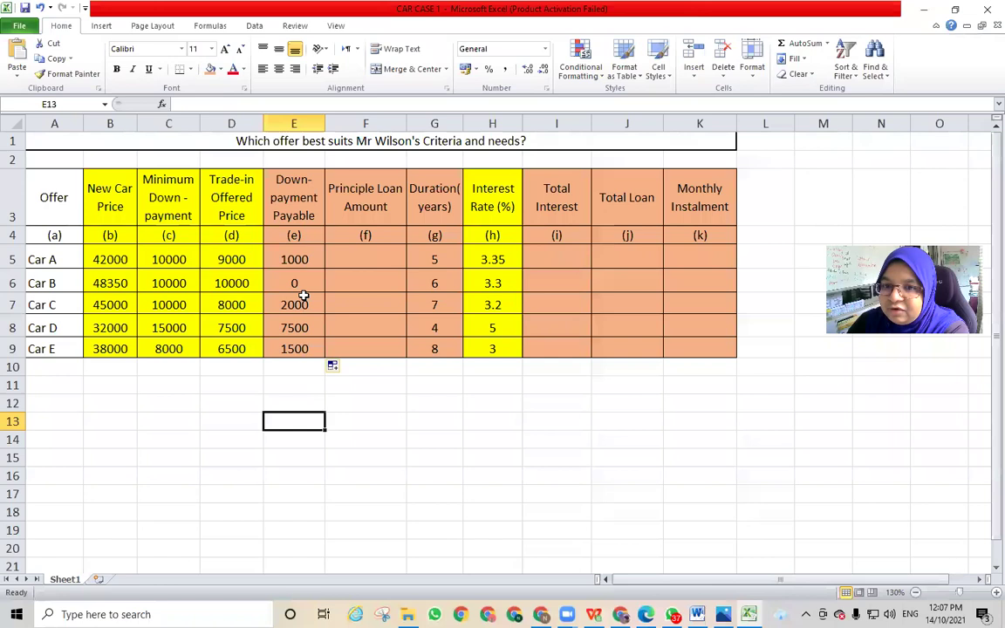
Enter the Principle Loan Amount formula =B5-C5 in F5 for Car A and fill it down to F9
{"action": "left_click", "coordinate": [365, 262]}
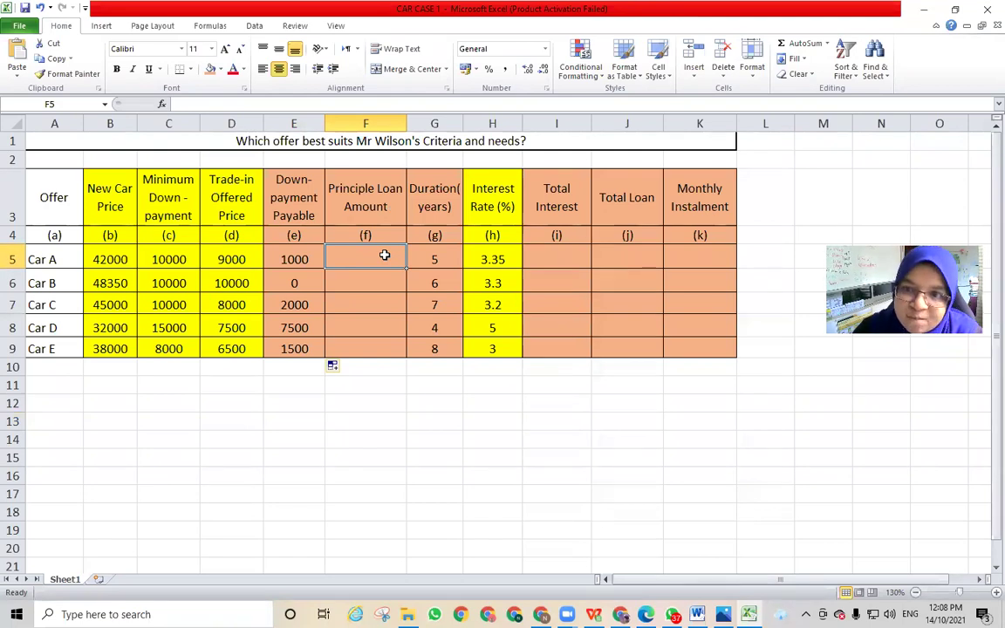
{"action": "type", "text": "="}
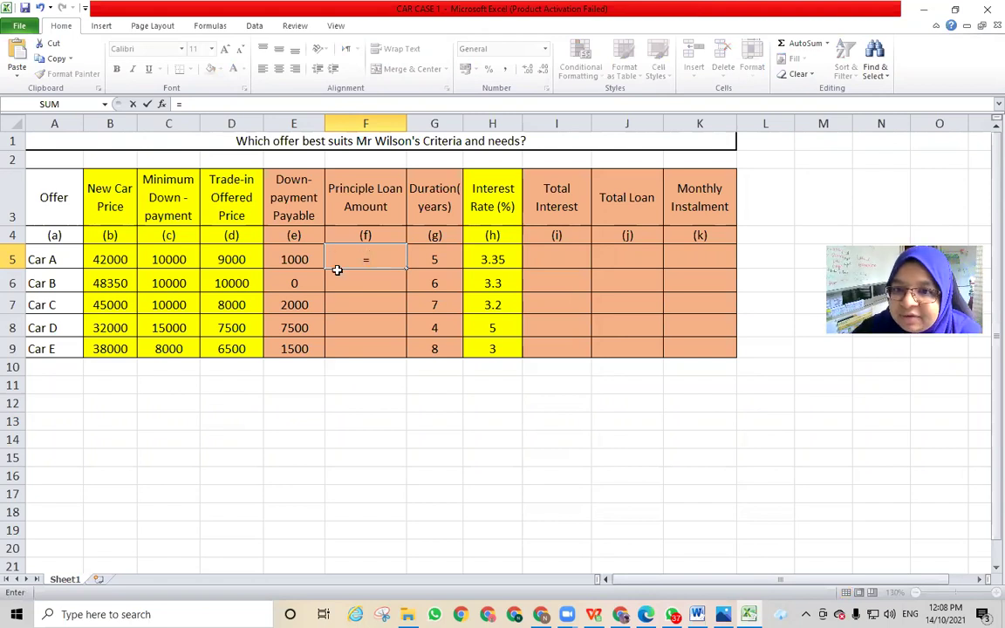
{"action": "left_click", "coordinate": [111, 260]}
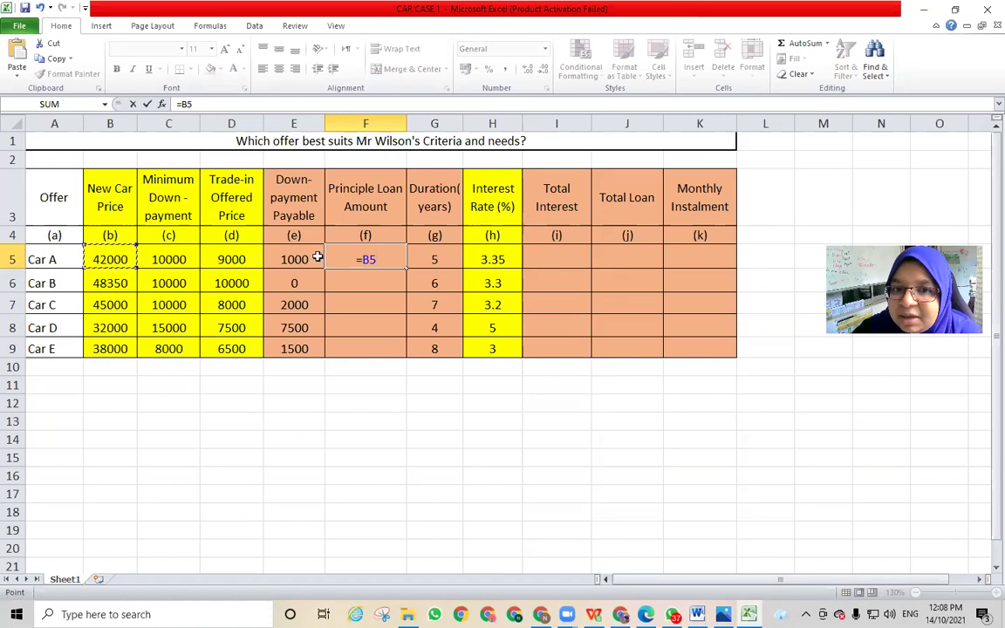
{"action": "type", "text": "-"}
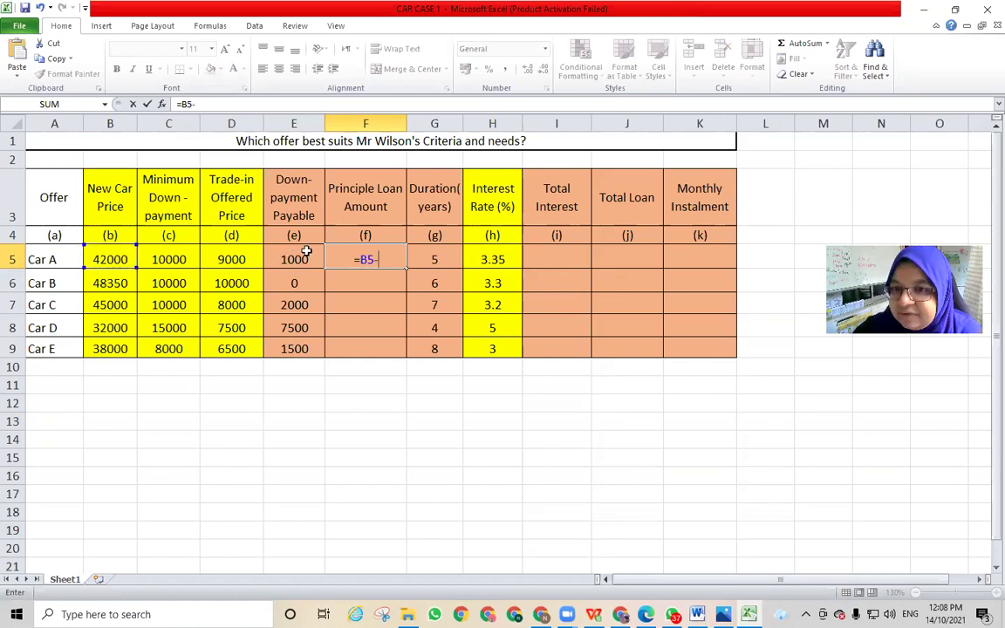
{"action": "left_click", "coordinate": [179, 257]}
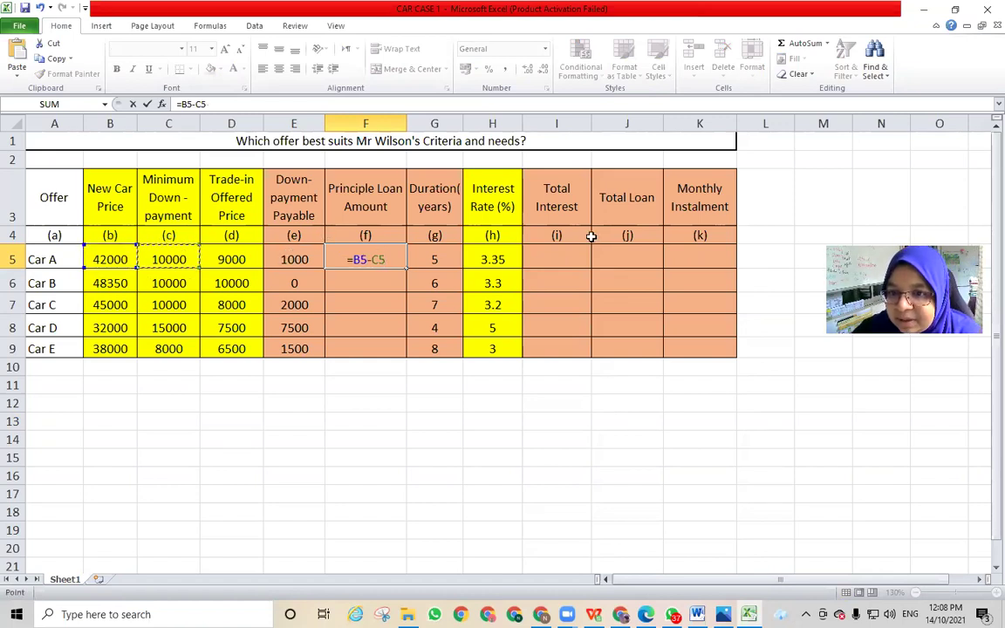
{"action": "key", "text": "Return"}
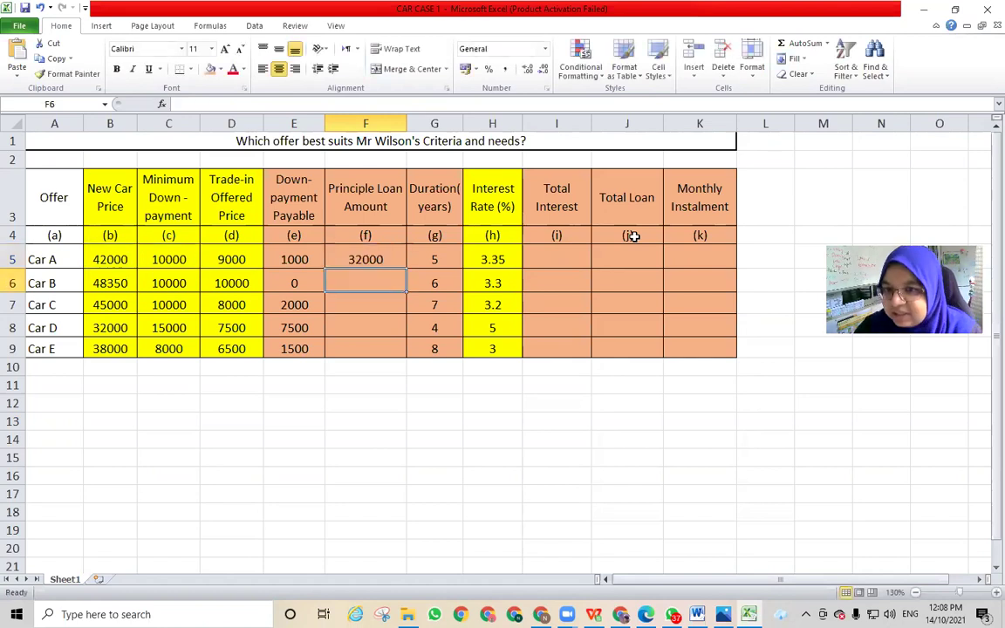
{"action": "left_click", "coordinate": [390, 254]}
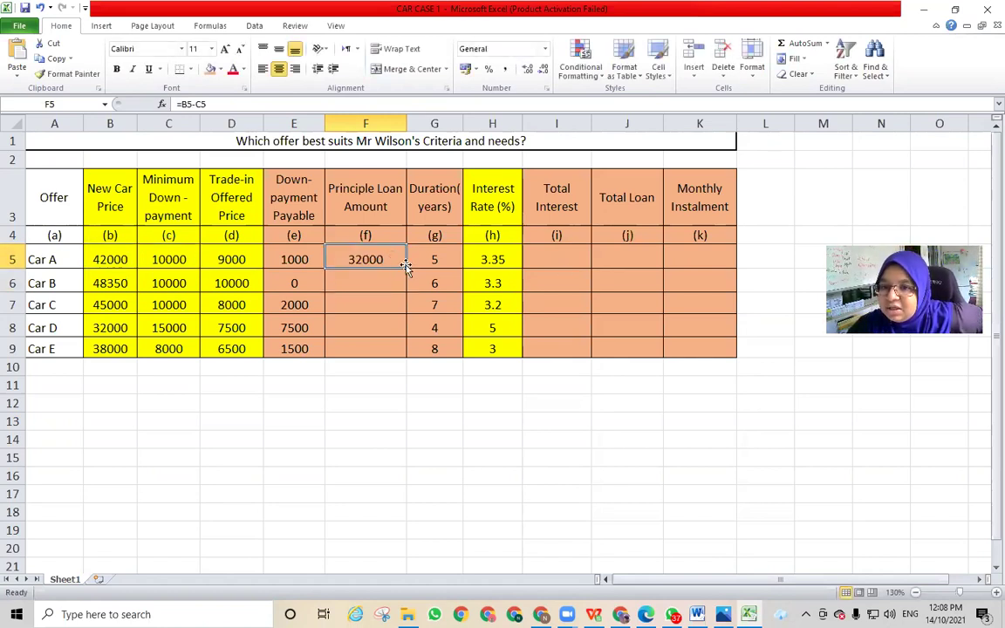
{"action": "left_click_drag", "start_coordinate": [406, 267], "coordinate": [405, 350]}
{"action": "left_click", "coordinate": [447, 437]}
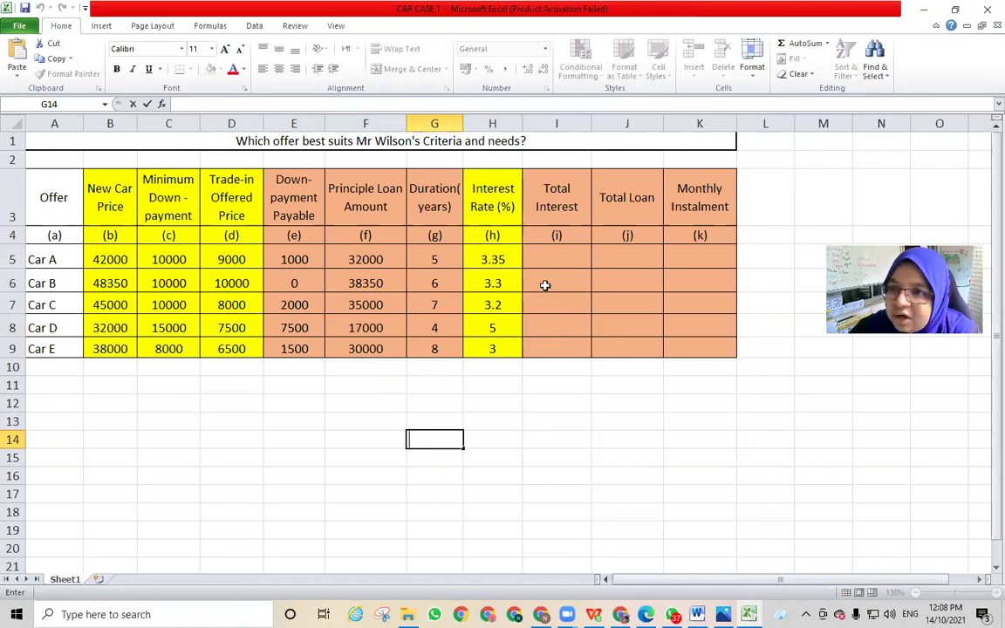
{"action": "left_click", "coordinate": [553, 255]}
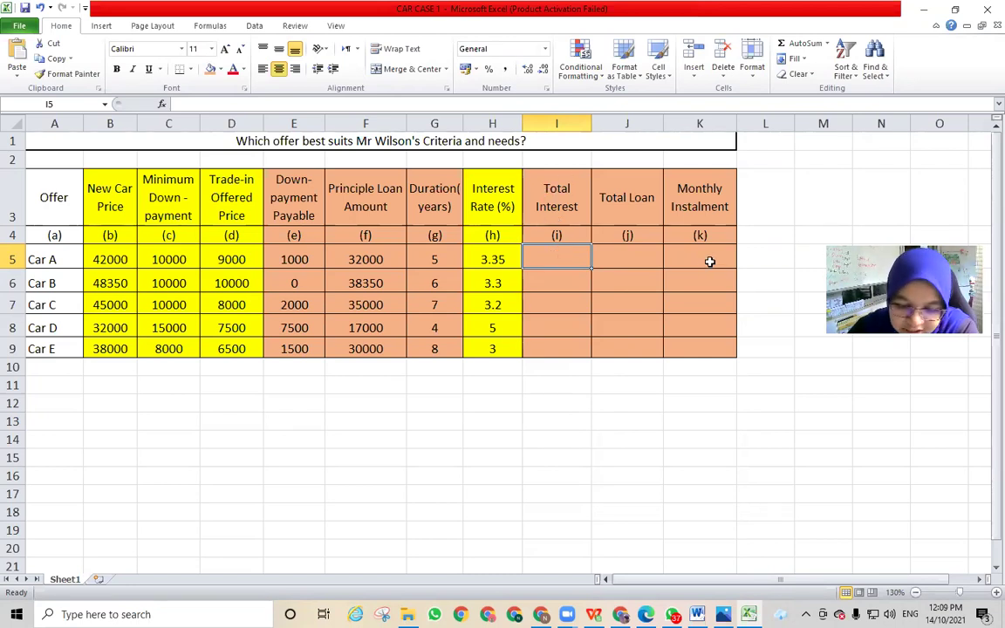
{"action": "type", "text": "="}
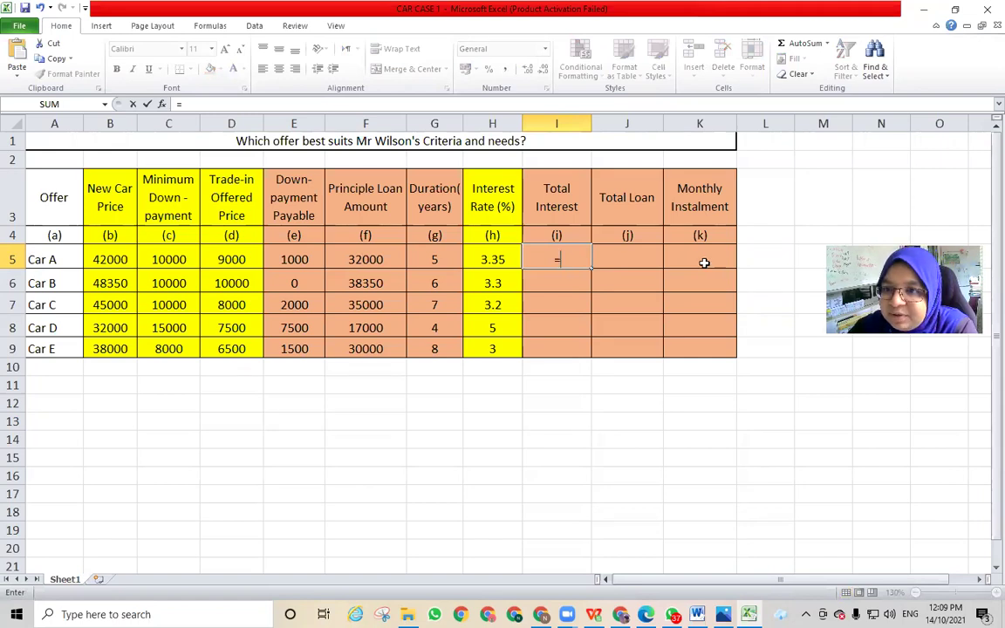
{"action": "left_click", "coordinate": [389, 261]}
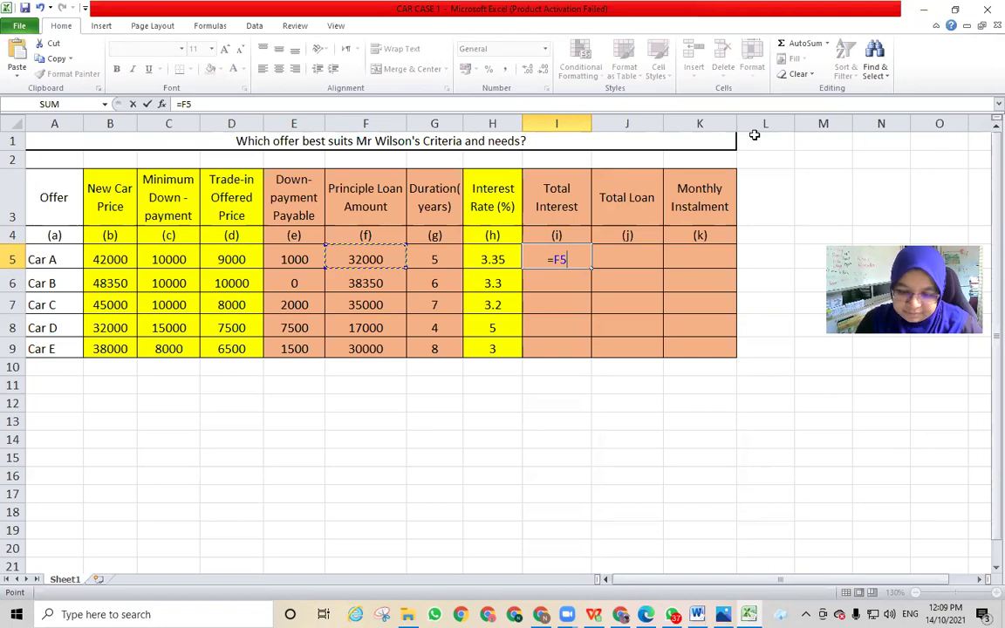
{"action": "type", "text": "*"}
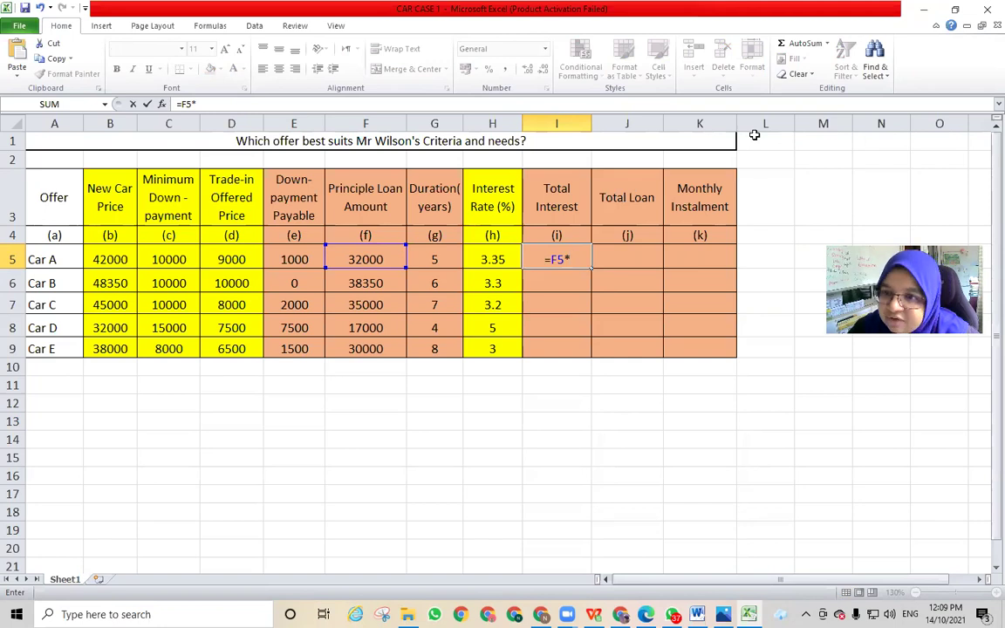
{"action": "key", "text": "BackSpace"}
{"action": "key", "text": "BackSpace"}
{"action": "key", "text": "BackSpace"}
{"action": "key", "text": "BackSpace"}
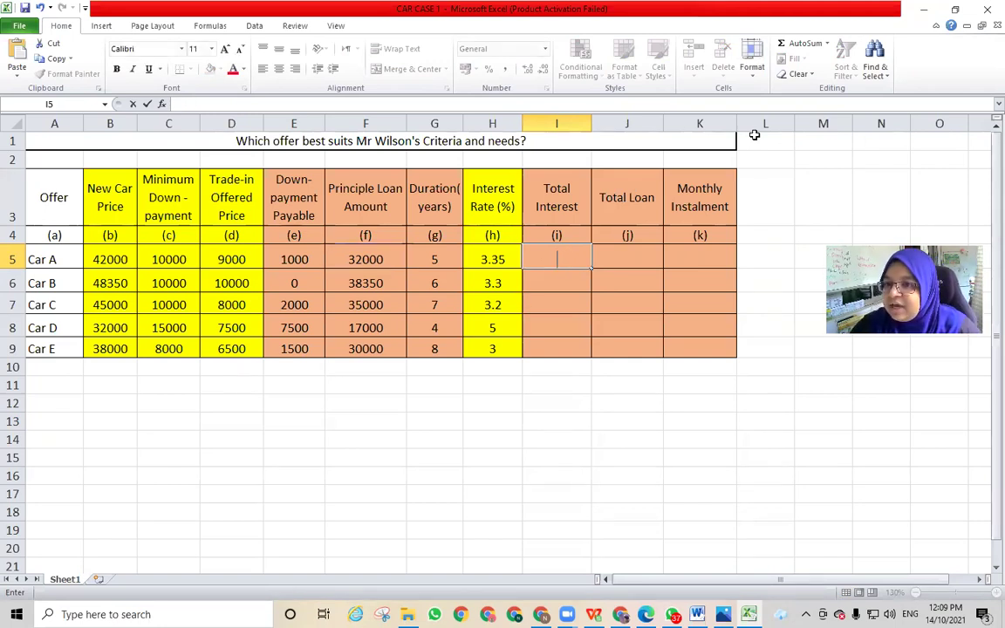
{"action": "left_click", "coordinate": [627, 403]}
Format the interest rates in H5:H9 with the Number category
{"action": "left_click_drag", "start_coordinate": [494, 259], "coordinate": [500, 347]}
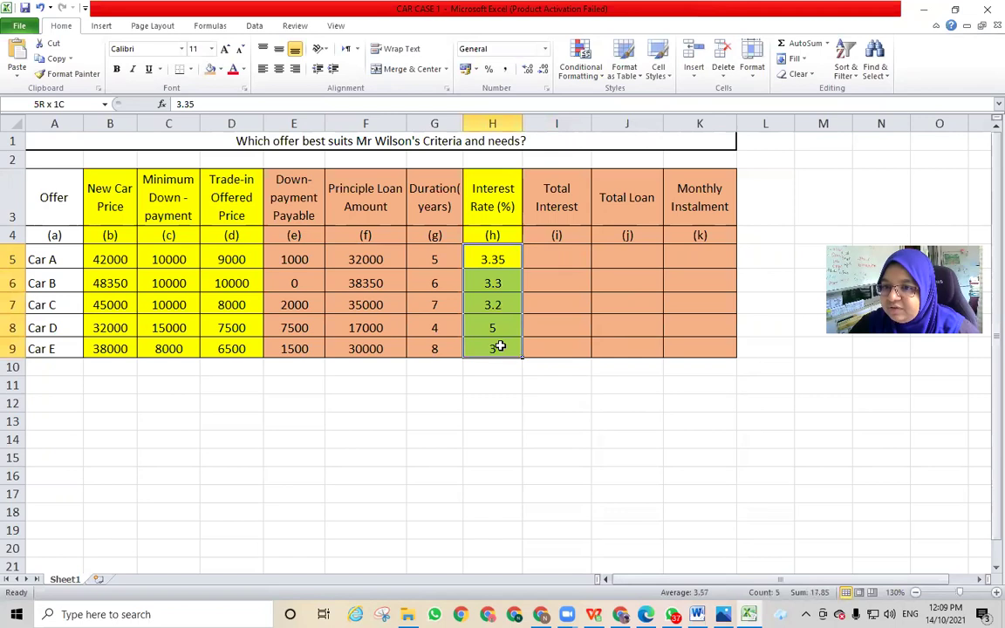
{"action": "right_click", "coordinate": [503, 306]}
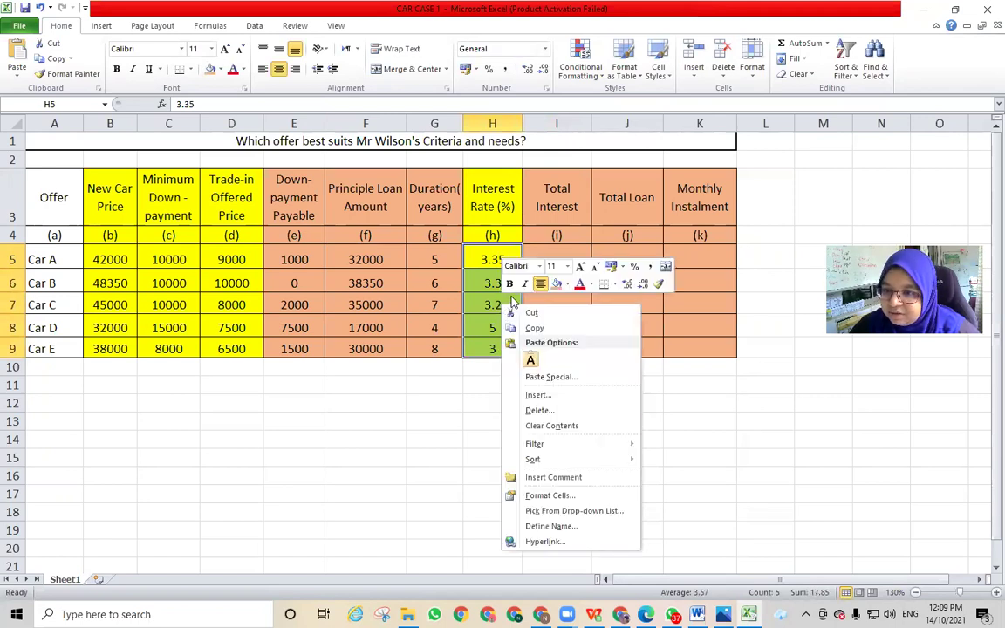
{"action": "left_click", "coordinate": [597, 497]}
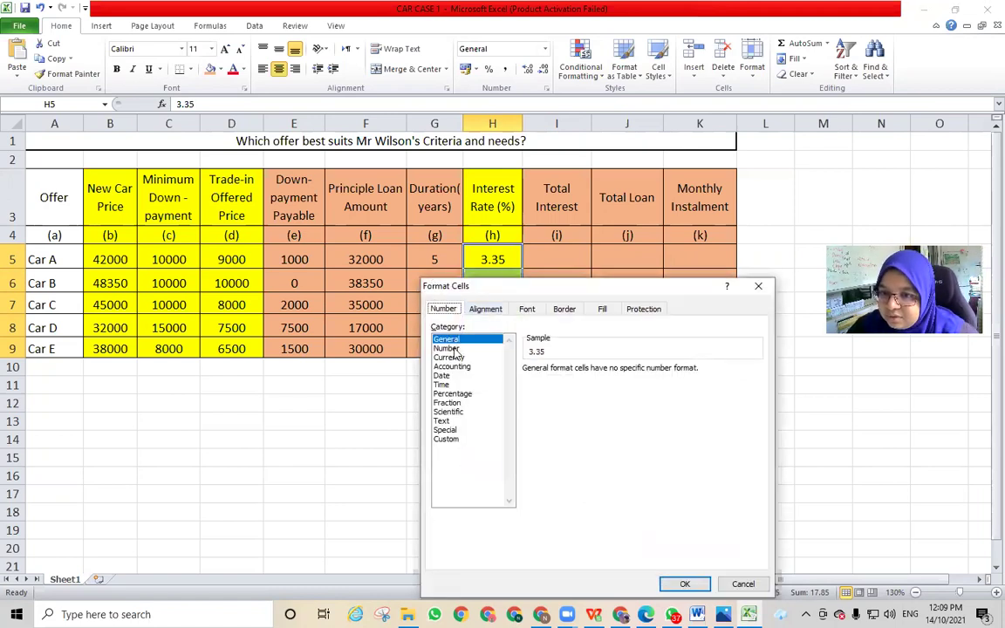
{"action": "left_click", "coordinate": [447, 349]}
{"action": "key", "text": "Return"}
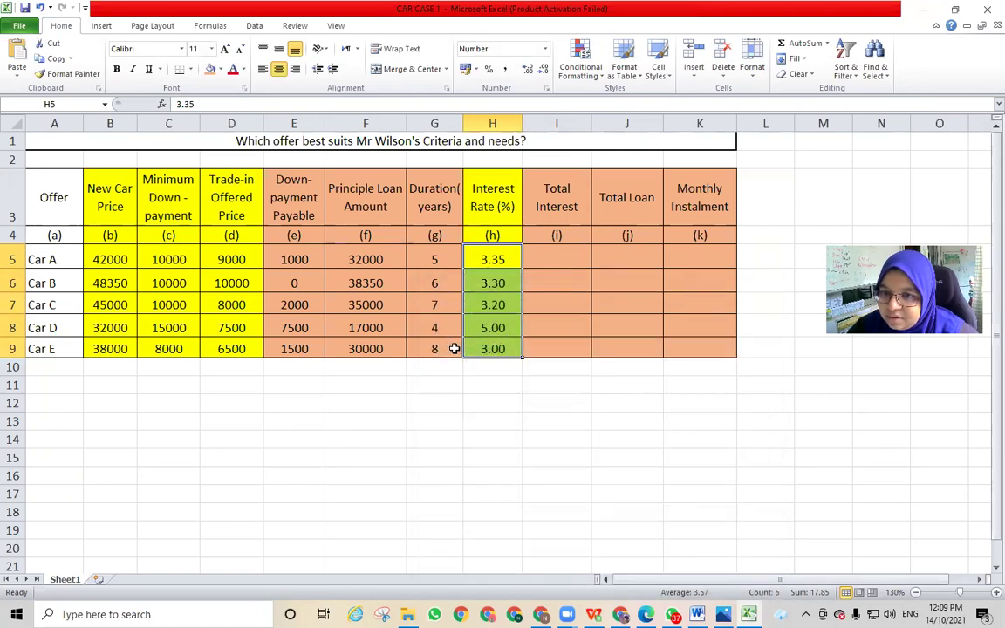
Try to format the interest rates in H5:H9 as Percentage with 0 decimal places, and undo the format change
{"action": "right_click", "coordinate": [498, 276]}
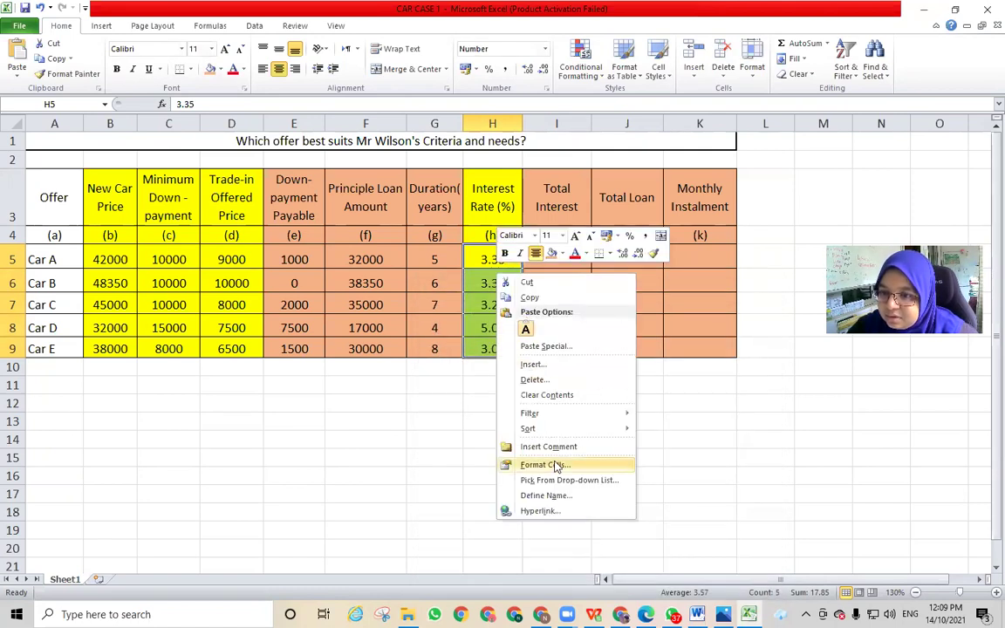
{"action": "left_click", "coordinate": [511, 464]}
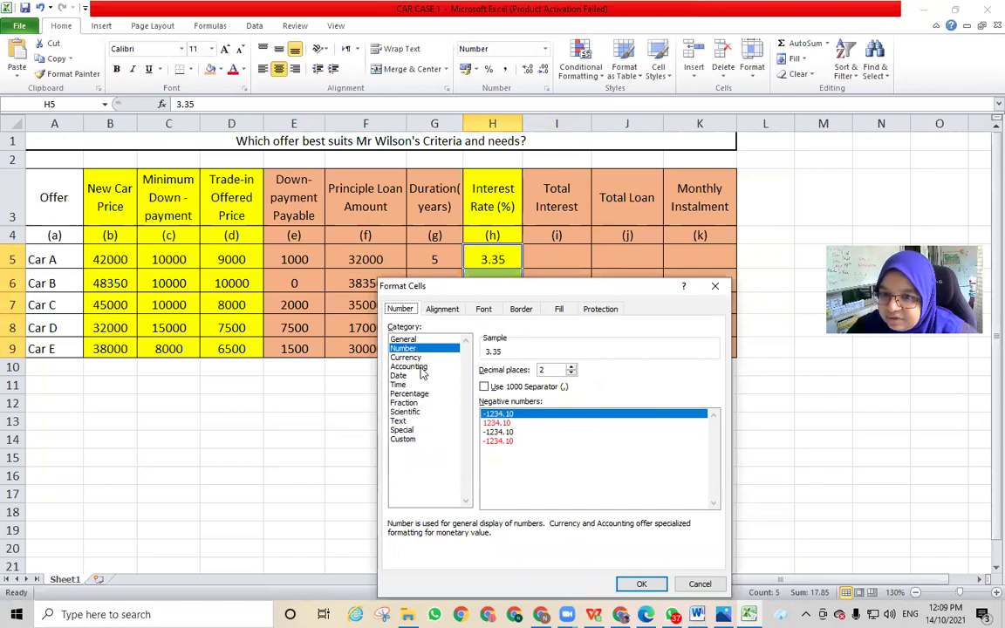
{"action": "left_click", "coordinate": [425, 395]}
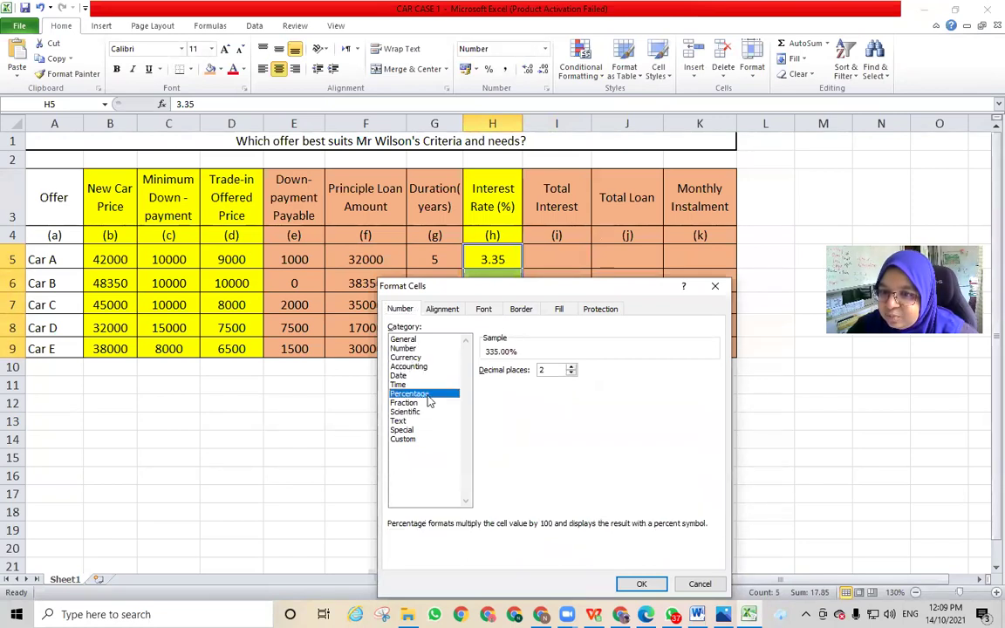
{"action": "left_click", "coordinate": [570, 374]}
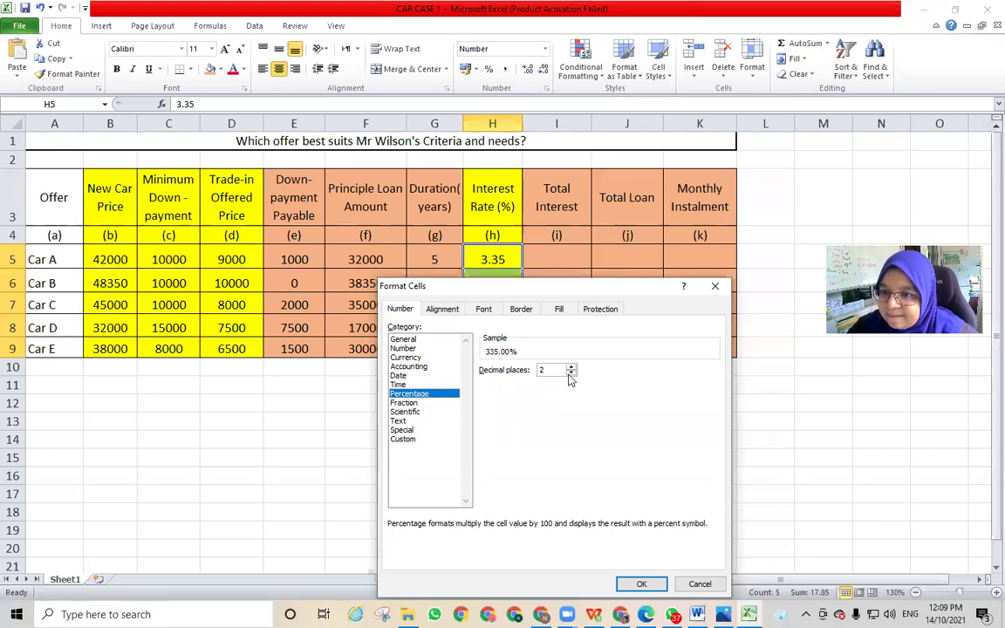
{"action": "left_click", "coordinate": [571, 373]}
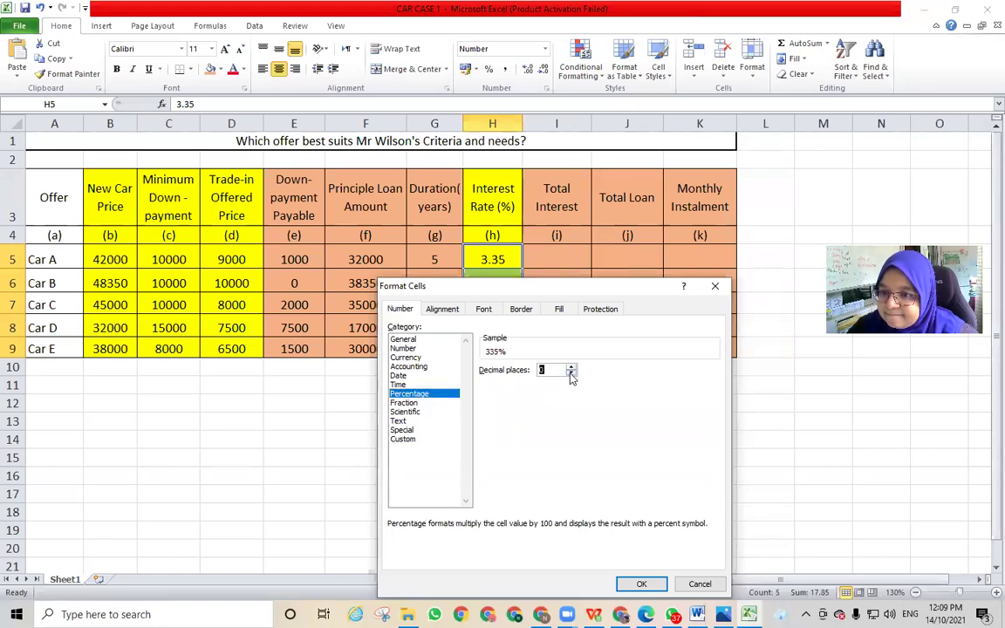
{"action": "left_click", "coordinate": [641, 584]}
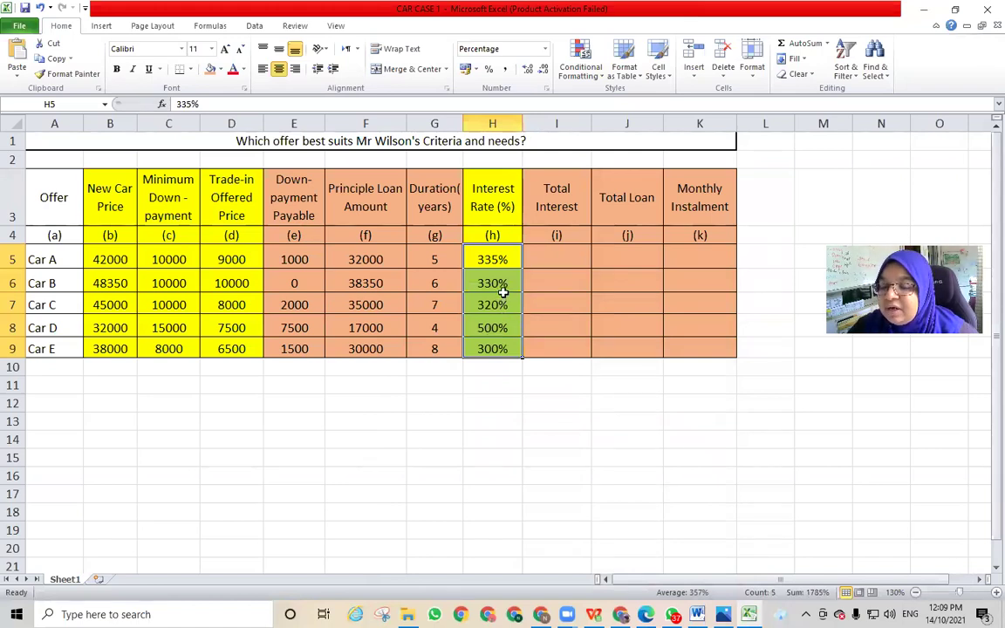
{"action": "left_click", "coordinate": [39, 9]}
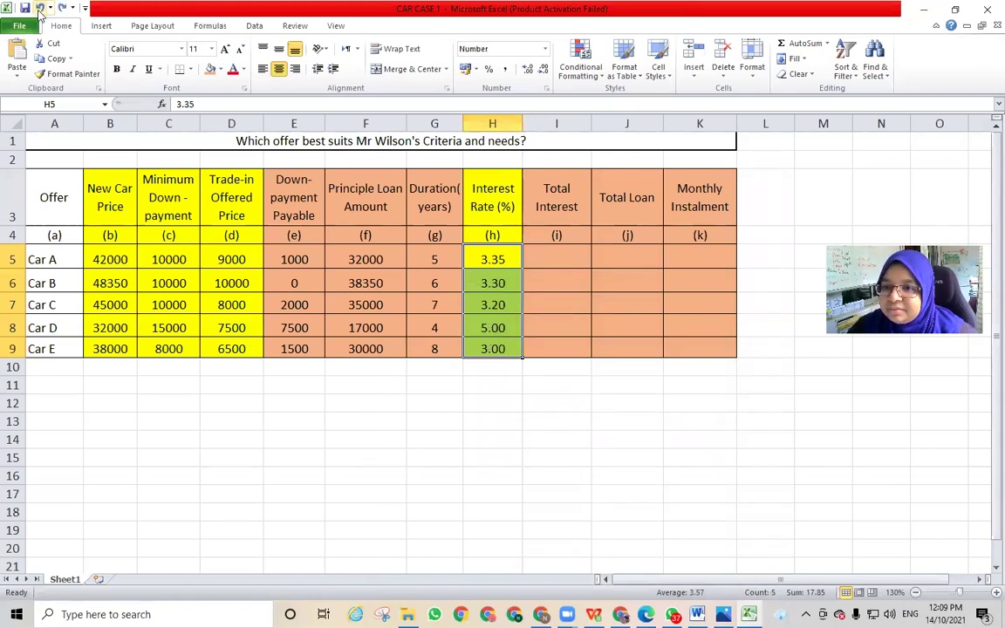
{"action": "left_click", "coordinate": [558, 441]}
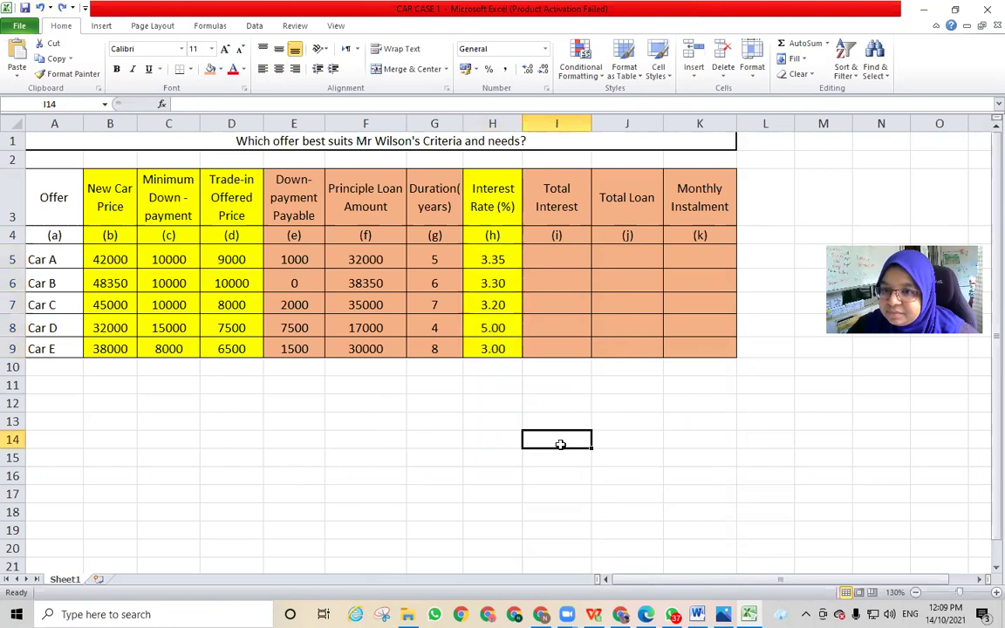
{"action": "left_click", "coordinate": [490, 260]}
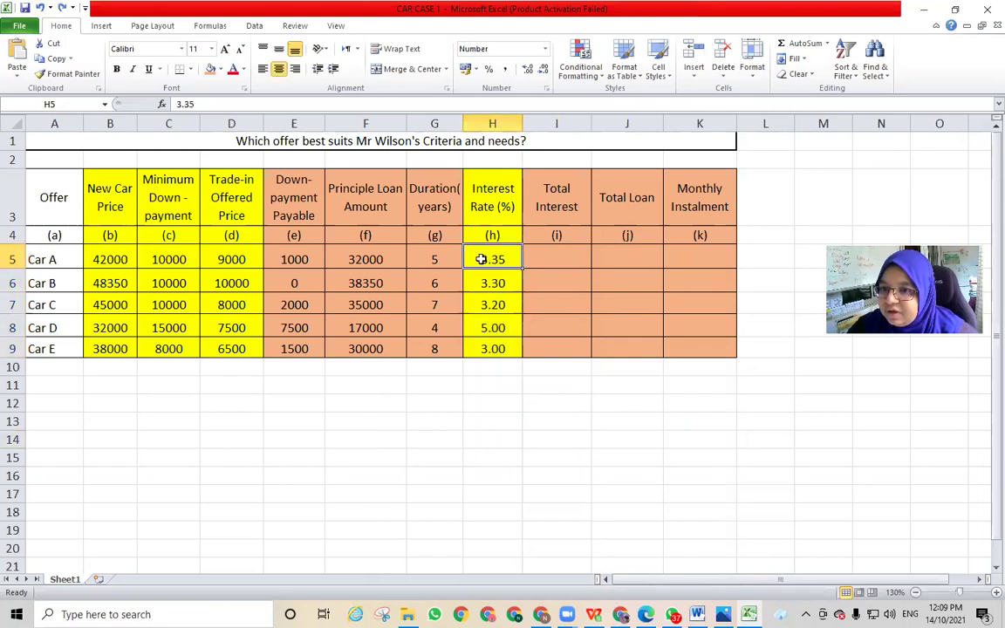
{"action": "left_click", "coordinate": [528, 428]}
{"action": "left_click", "coordinate": [494, 255]}
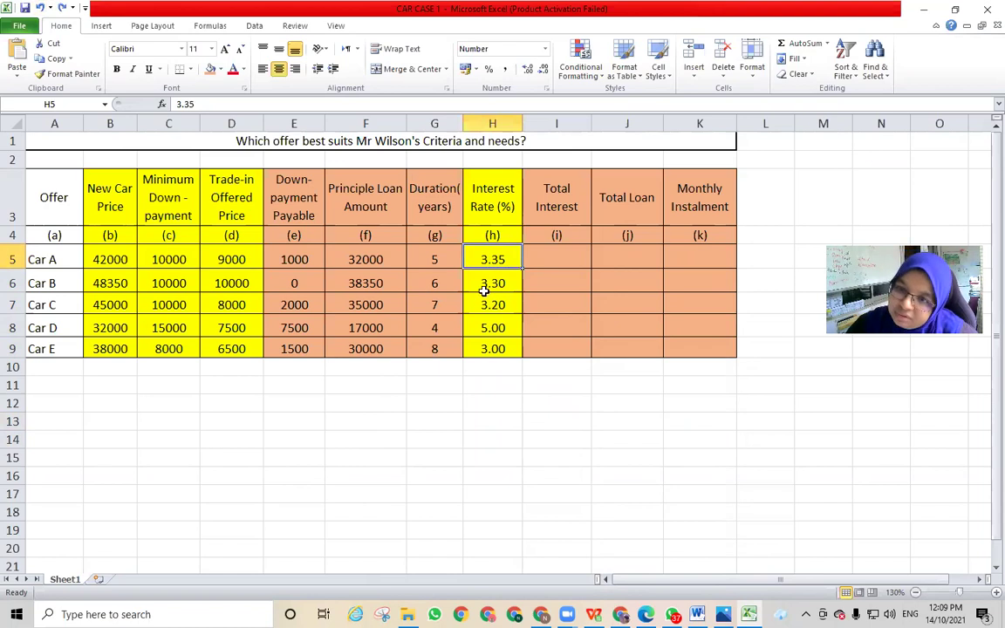
{"action": "left_click", "coordinate": [516, 400]}
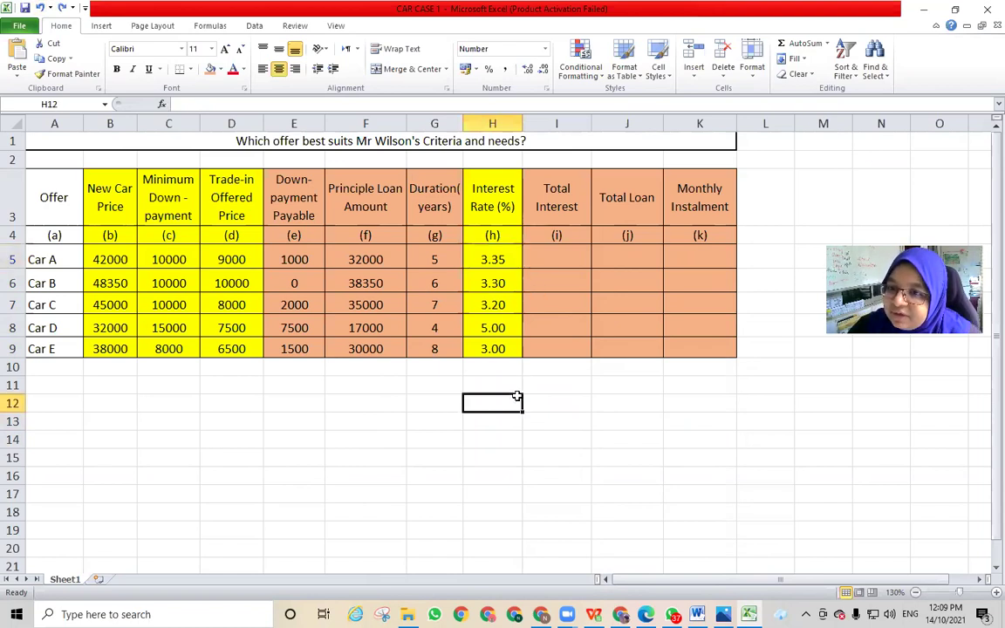
Enter the Total Interest formula =F5*G5*H5 in I5 for Car A and fill it down to I9
{"action": "left_click", "coordinate": [559, 254]}
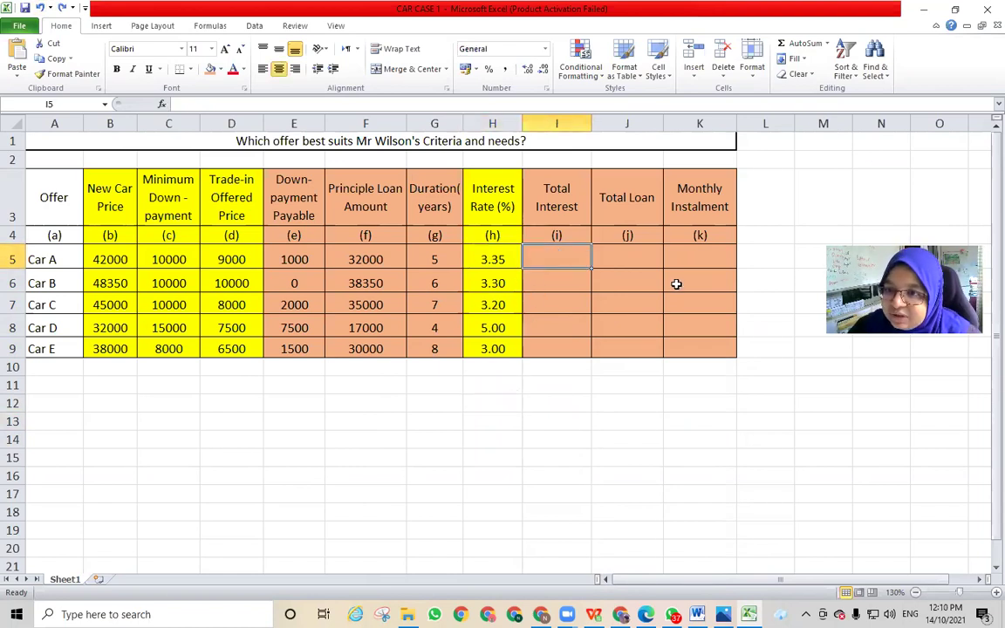
{"action": "type", "text": "="}
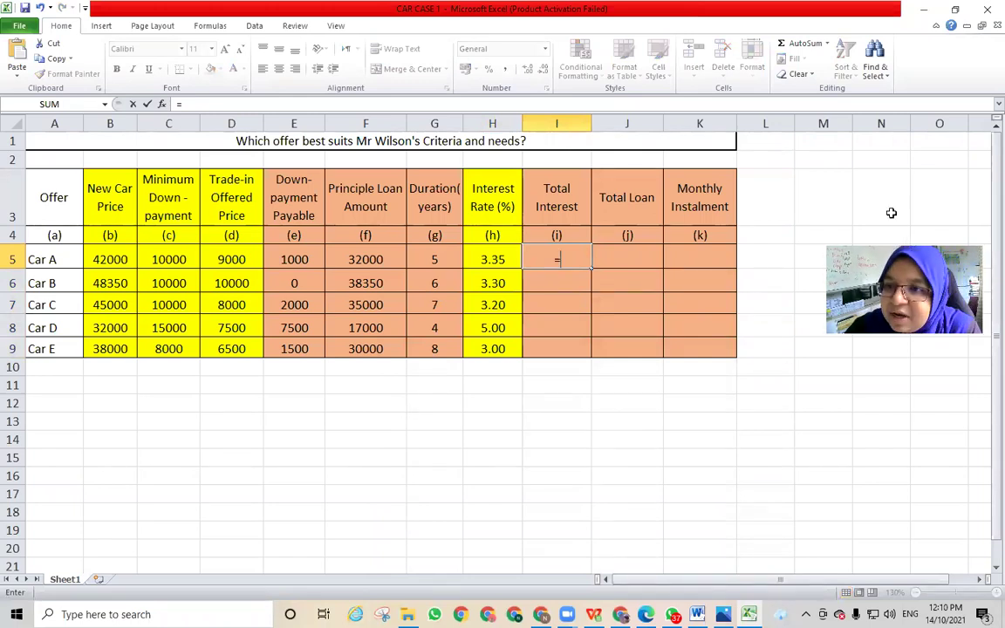
{"action": "left_click", "coordinate": [371, 260]}
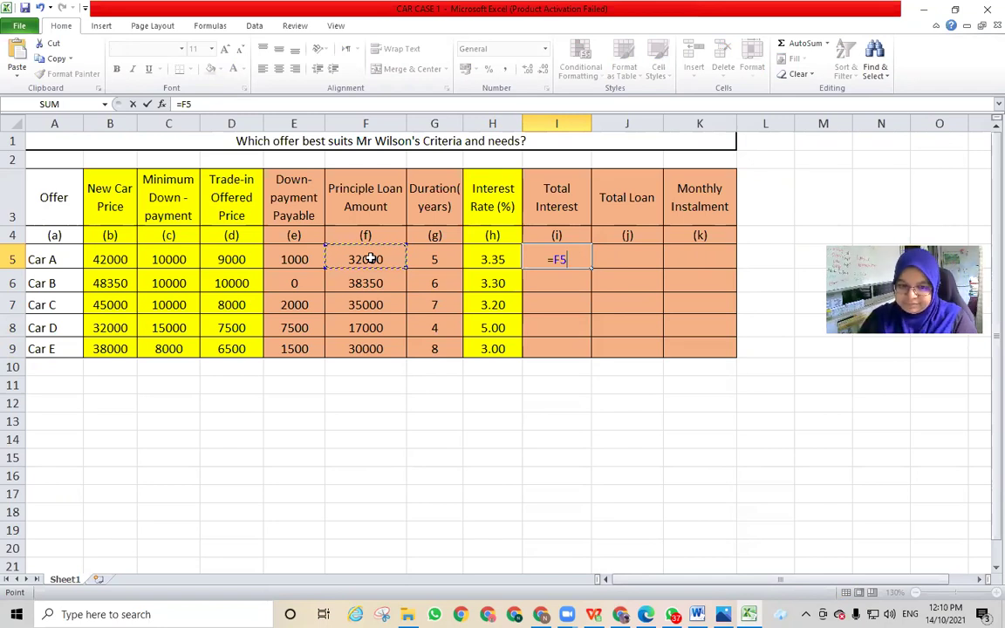
{"action": "type", "text": "*"}
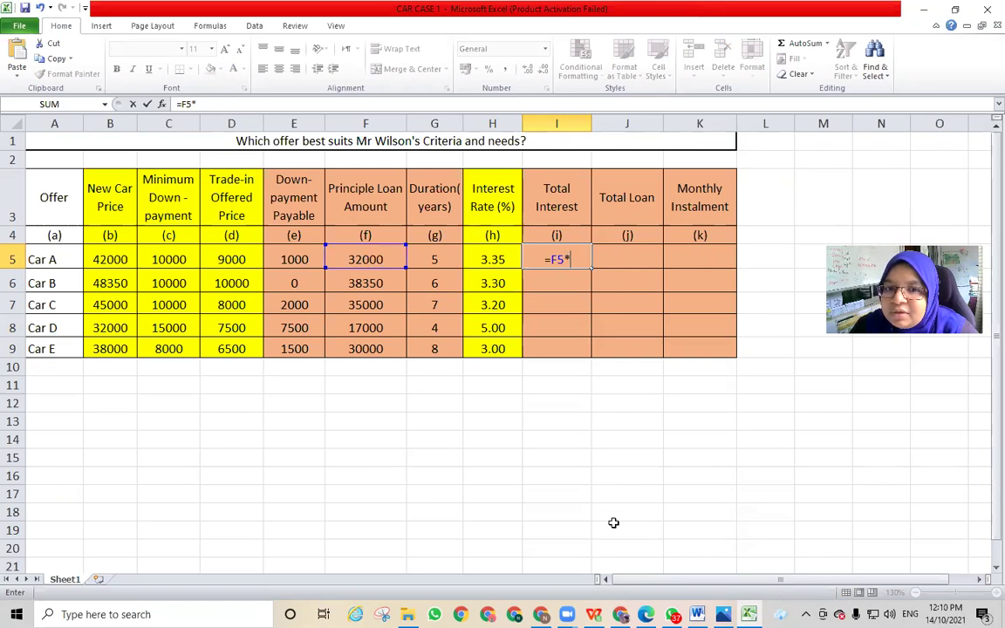
{"action": "left_click", "coordinate": [439, 261]}
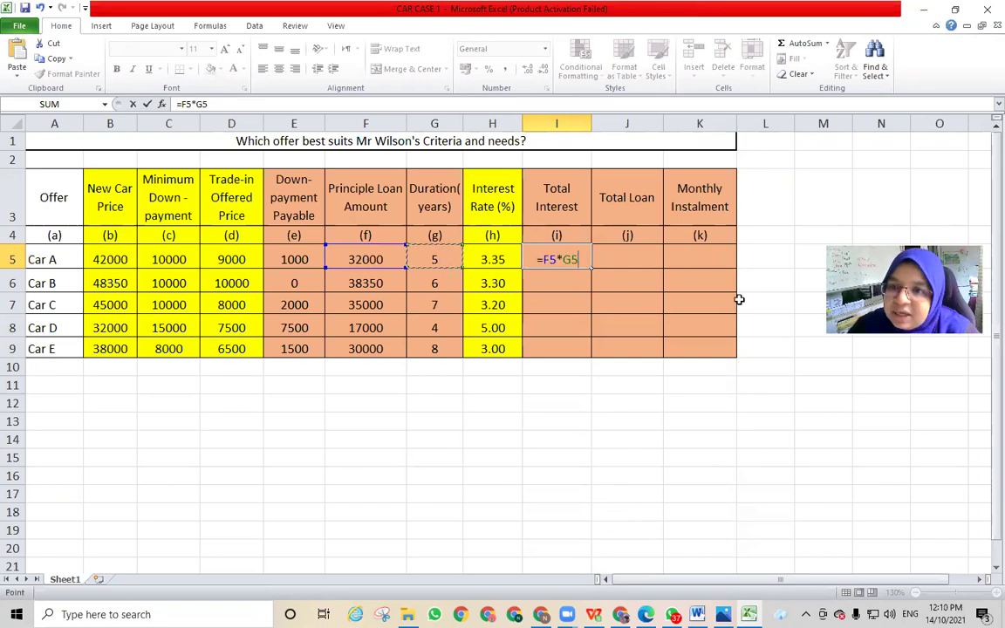
{"action": "type", "text": "*"}
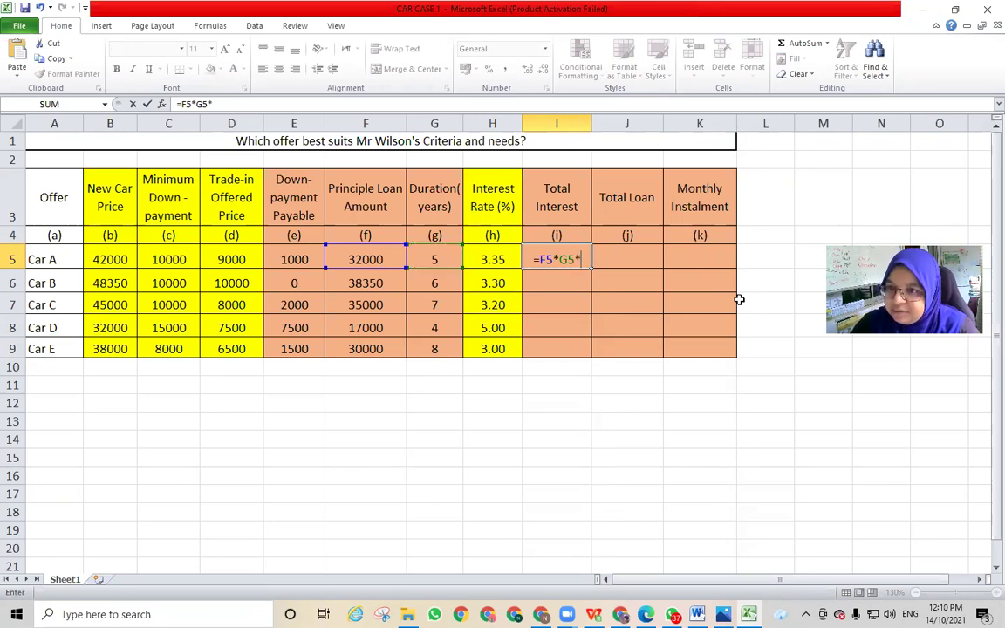
{"action": "left_click", "coordinate": [497, 253]}
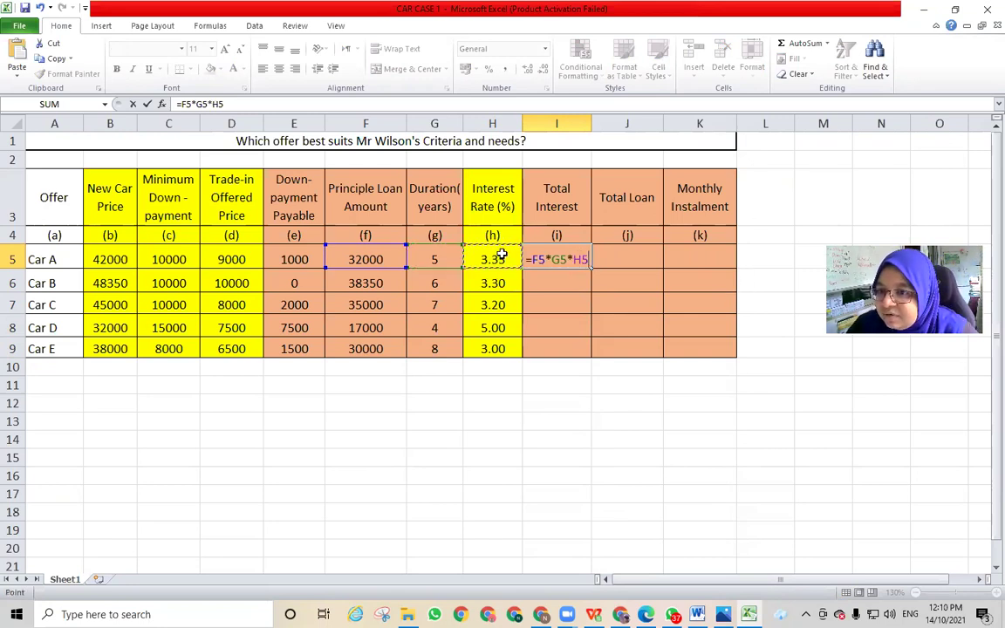
{"action": "key", "text": "Return"}
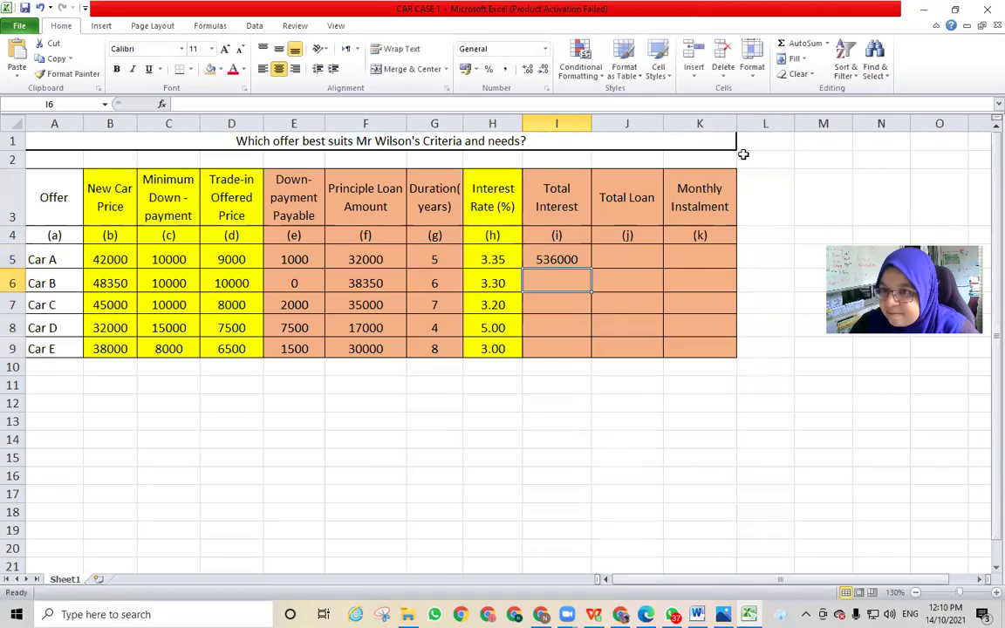
{"action": "left_click", "coordinate": [572, 260]}
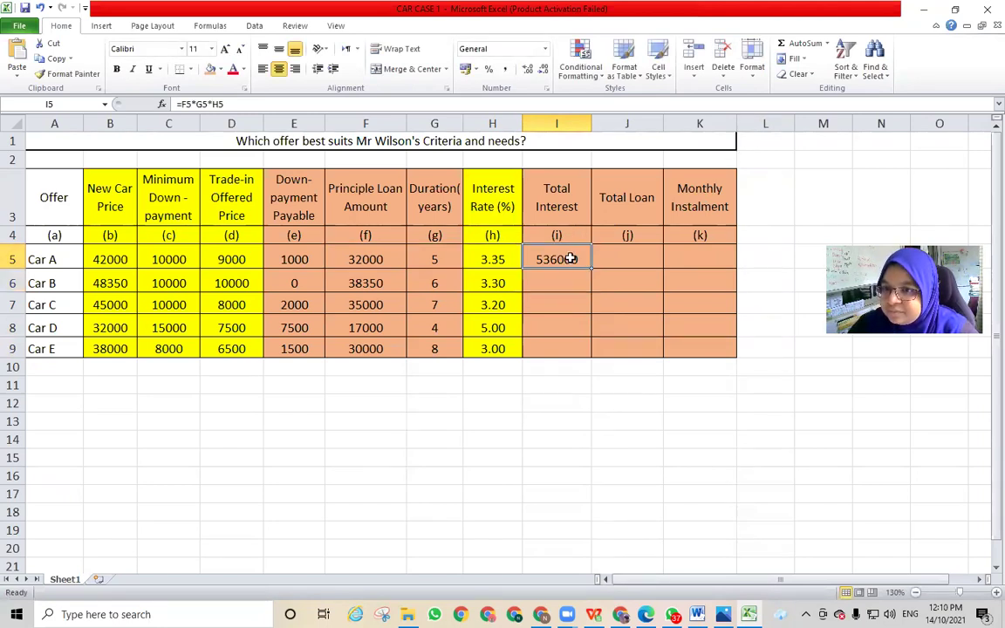
{"action": "left_click_drag", "start_coordinate": [589, 268], "coordinate": [587, 359]}
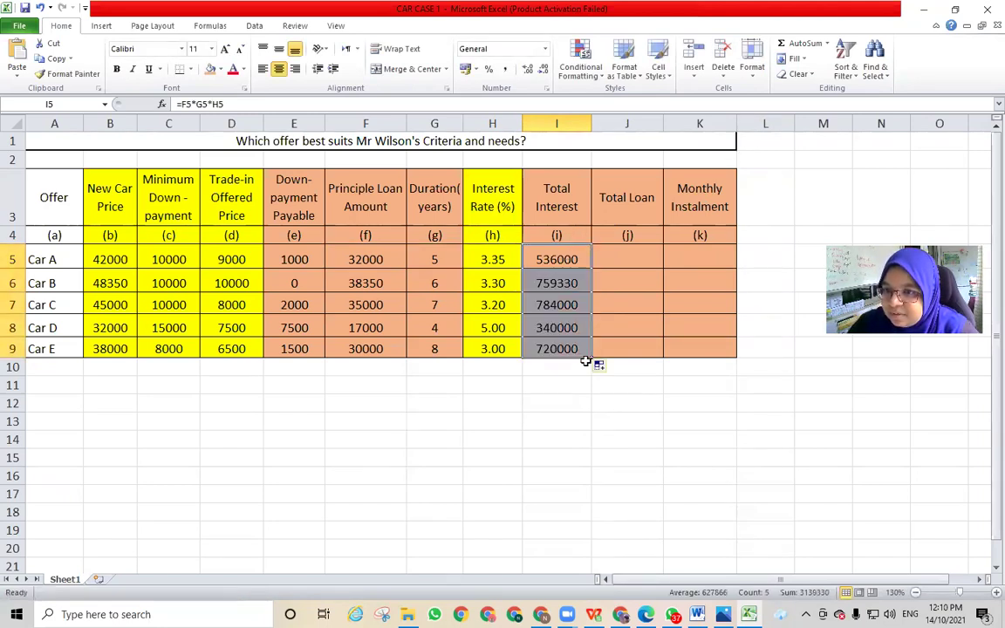
{"action": "left_click", "coordinate": [608, 416]}
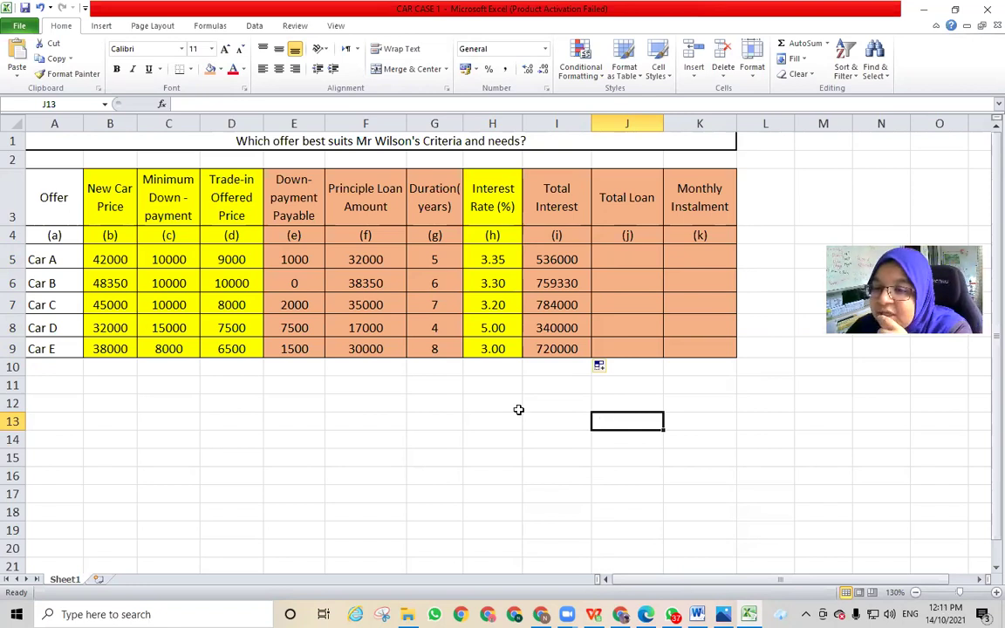
{"action": "left_click", "coordinate": [502, 262]}
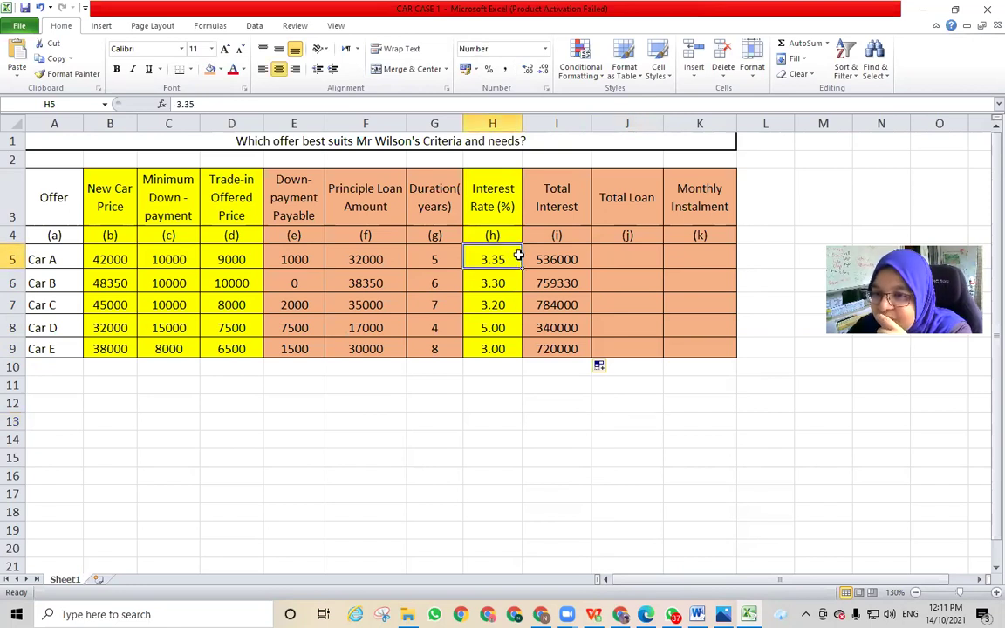
{"action": "left_click_drag", "start_coordinate": [514, 258], "coordinate": [510, 347]}
{"action": "left_click", "coordinate": [501, 418]}
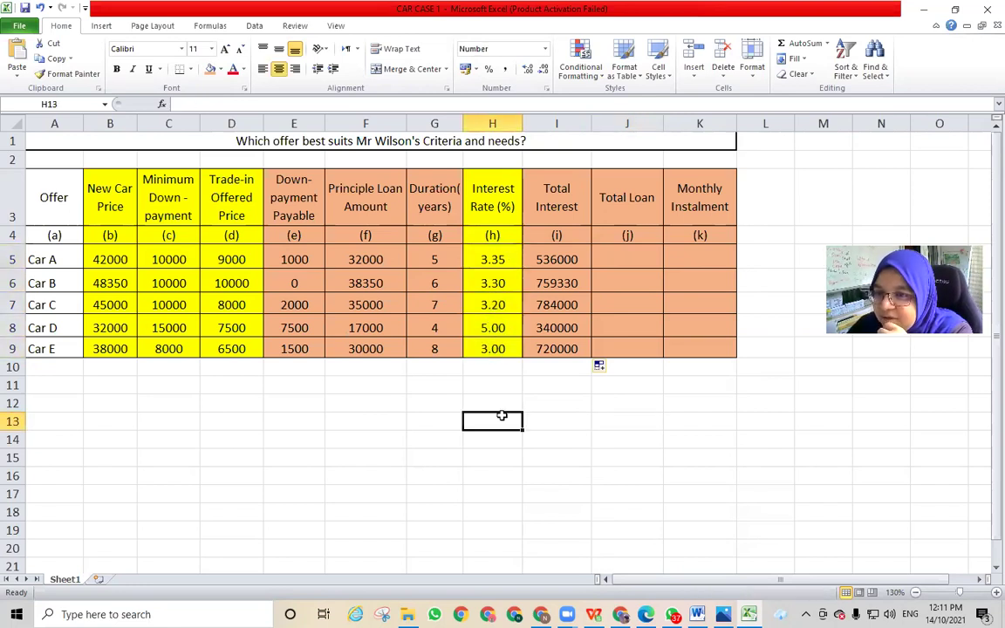
Change Car A's interest rate in H5 to 0.035 and fill it down to H9 for the other offers
{"action": "double_click", "coordinate": [482, 258]}
{"action": "type", "text": "0."}
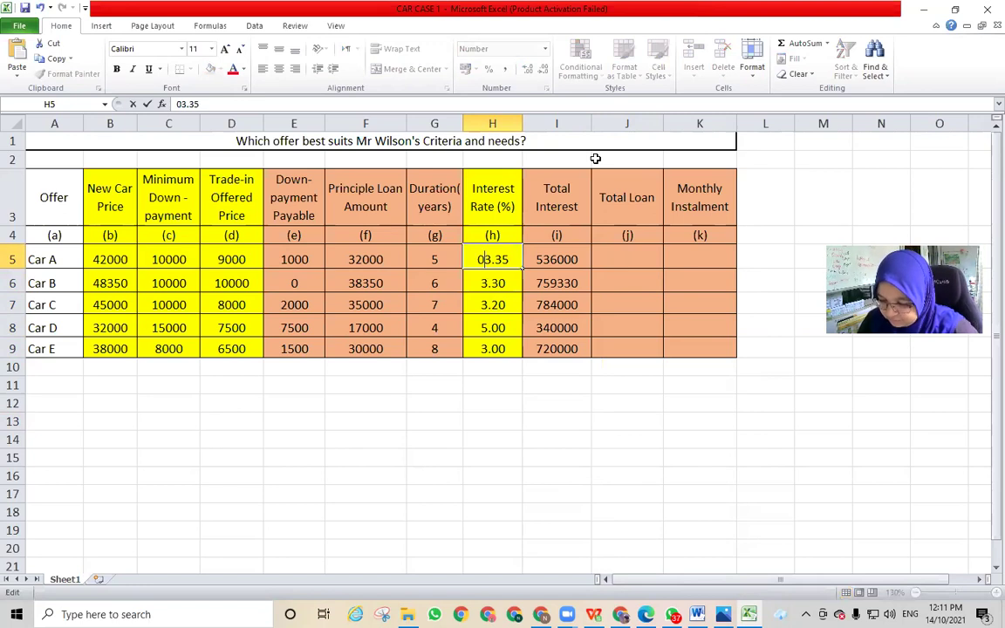
{"action": "type", "text": "0"}
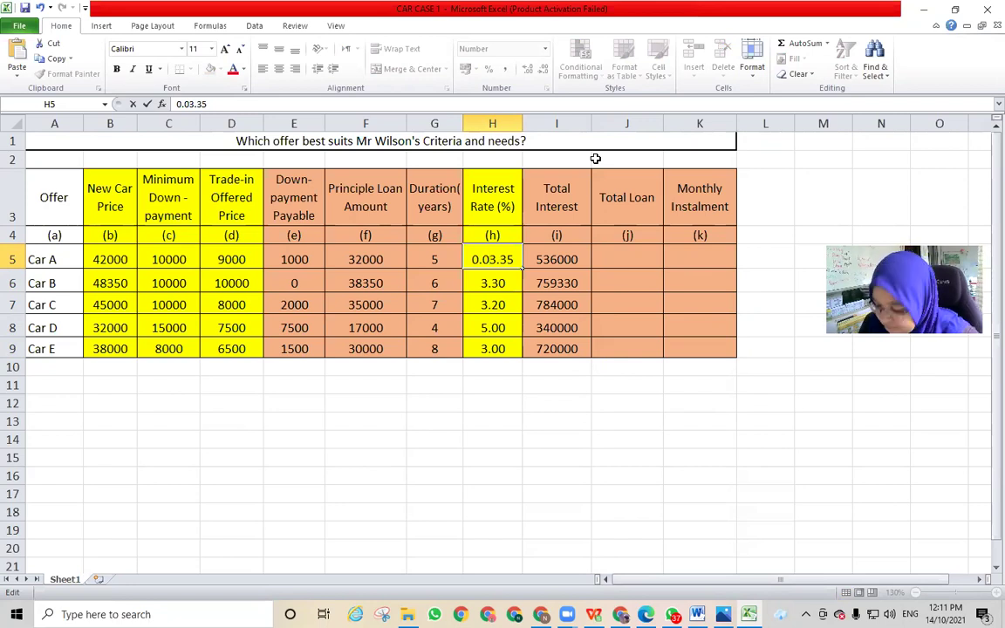
{"action": "key", "text": "End"}
{"action": "key", "text": "BackSpace"}
{"action": "key", "text": "BackSpace"}
{"action": "key", "text": "BackSpace"}
{"action": "type", "text": "5"}
{"action": "left_click", "coordinate": [557, 385]}
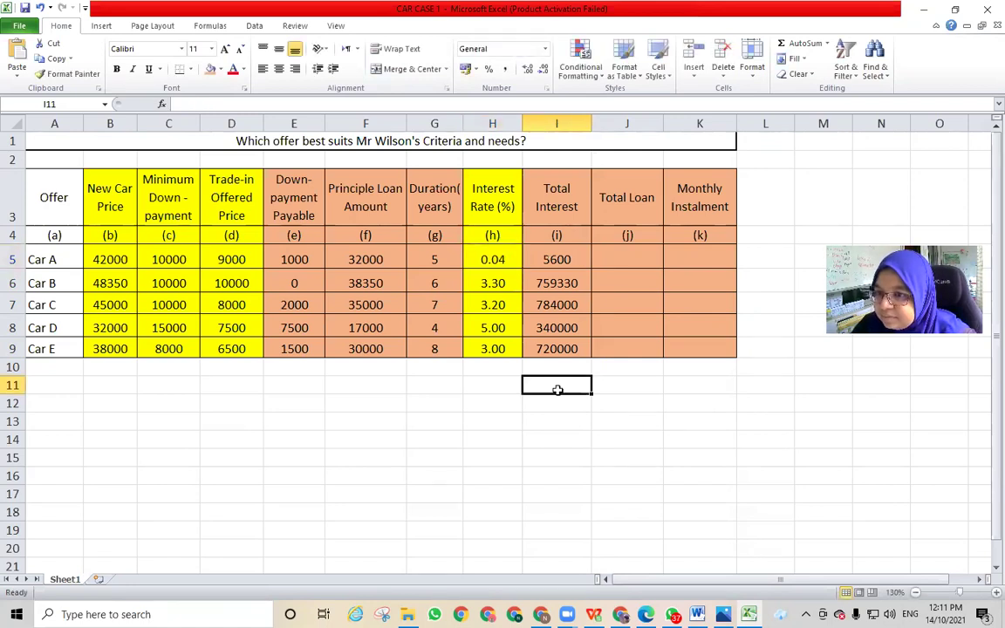
{"action": "left_click", "coordinate": [508, 264]}
{"action": "left_click_drag", "start_coordinate": [522, 271], "coordinate": [521, 355]}
{"action": "left_click", "coordinate": [542, 435]}
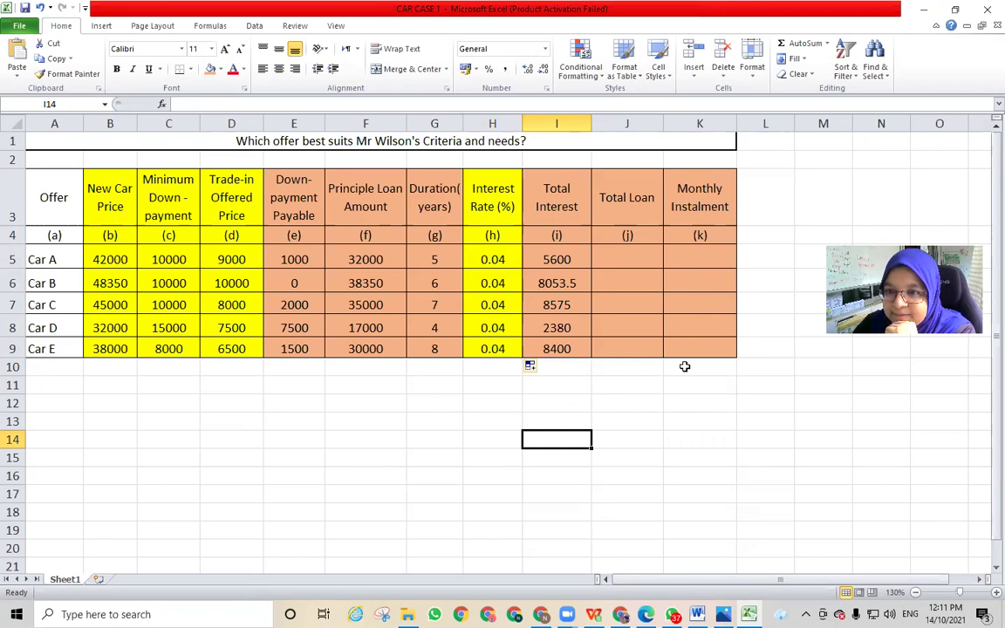
Format the interest rates in H5:H9 as Percentage with 2 decimal places
{"action": "left_click_drag", "start_coordinate": [489, 259], "coordinate": [489, 343]}
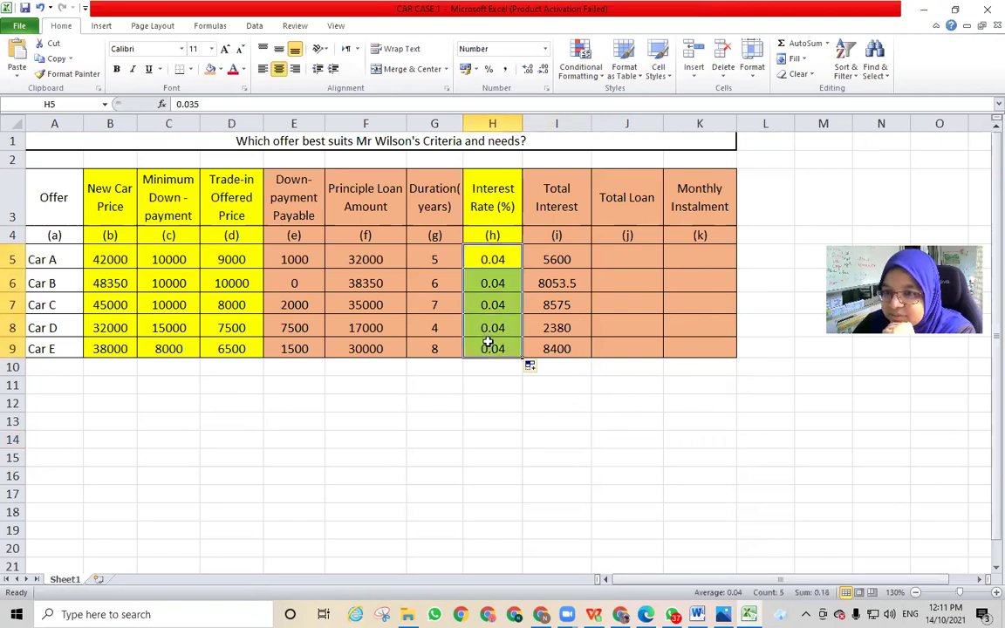
{"action": "right_click", "coordinate": [490, 343]}
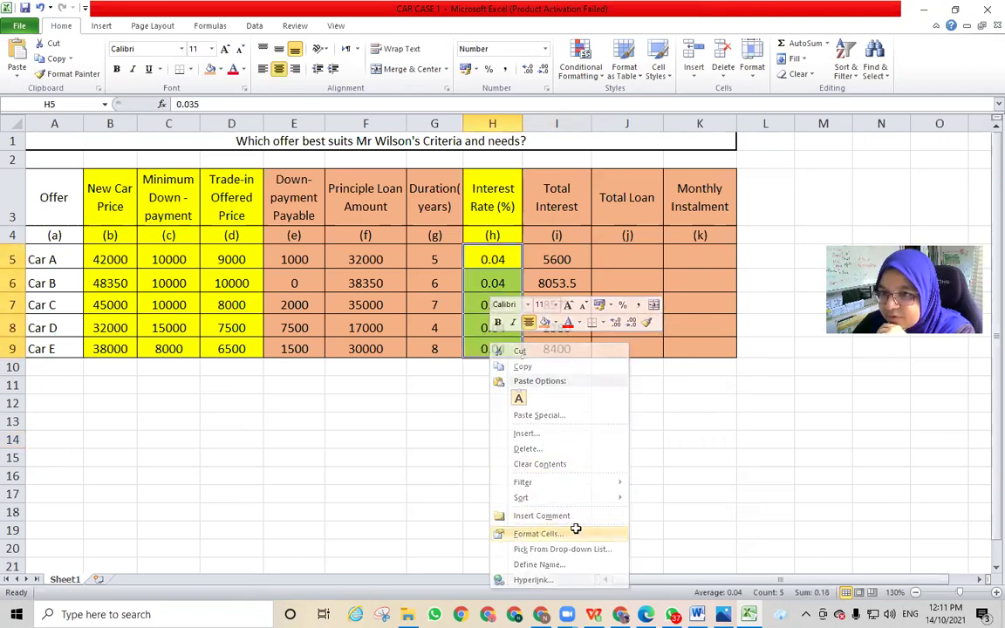
{"action": "left_click", "coordinate": [538, 533]}
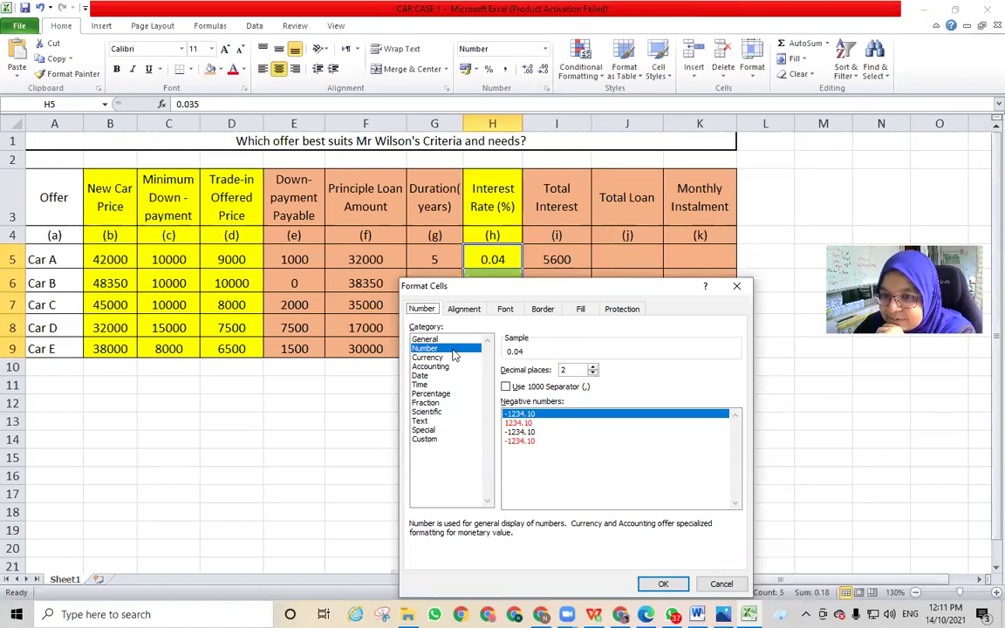
{"action": "left_click", "coordinate": [452, 394]}
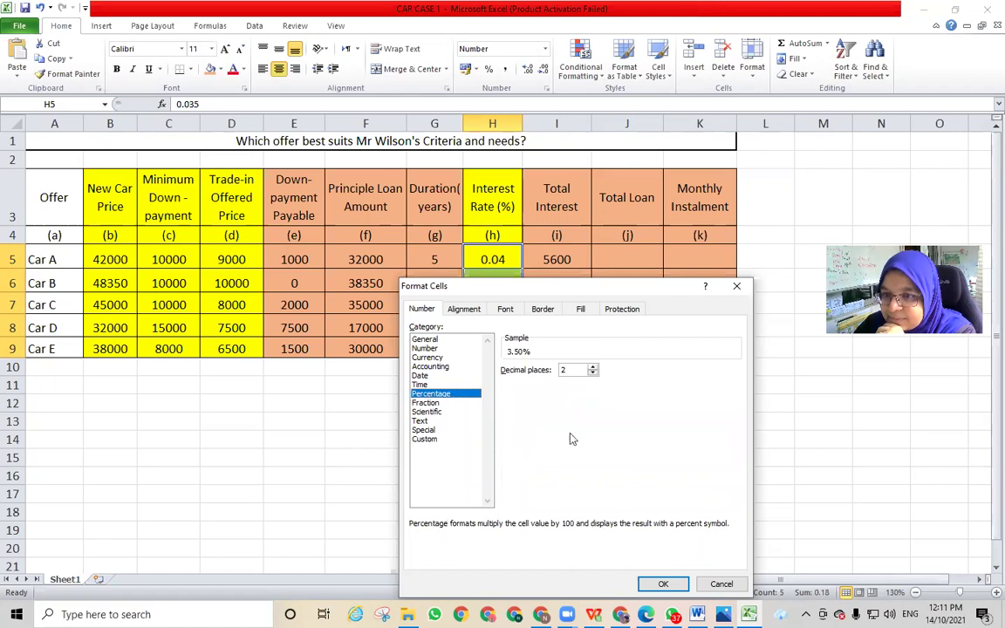
{"action": "left_click", "coordinate": [661, 584]}
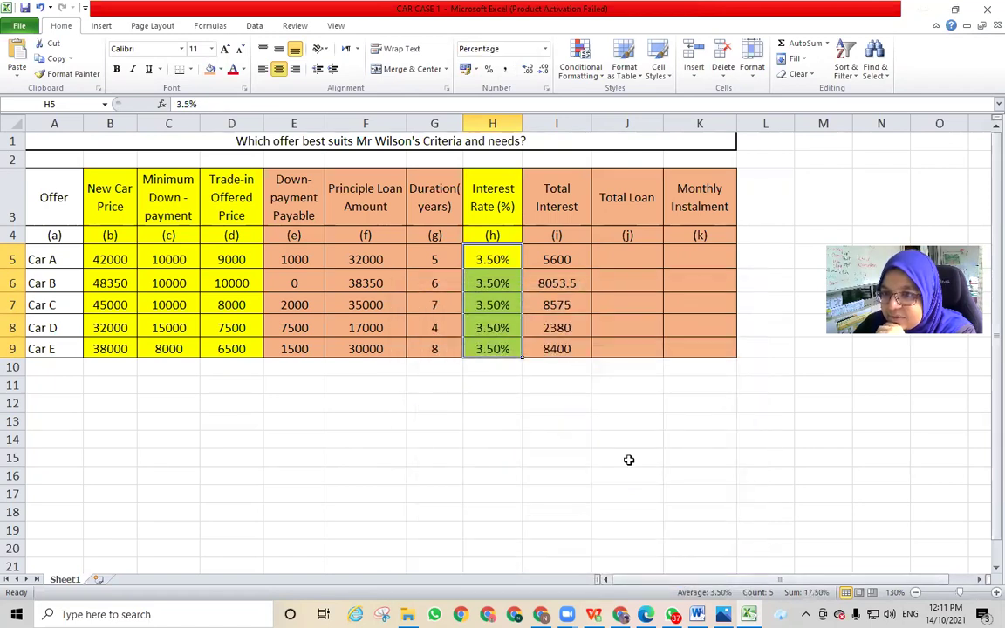
{"action": "left_click", "coordinate": [627, 457]}
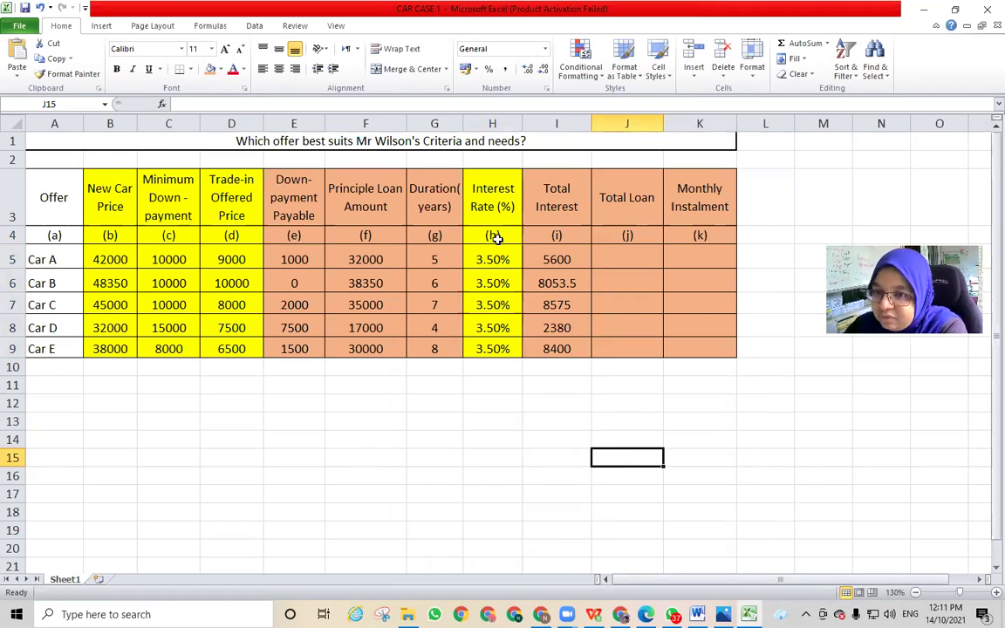
{"action": "left_click_drag", "start_coordinate": [497, 253], "coordinate": [498, 347]}
{"action": "left_click", "coordinate": [500, 435]}
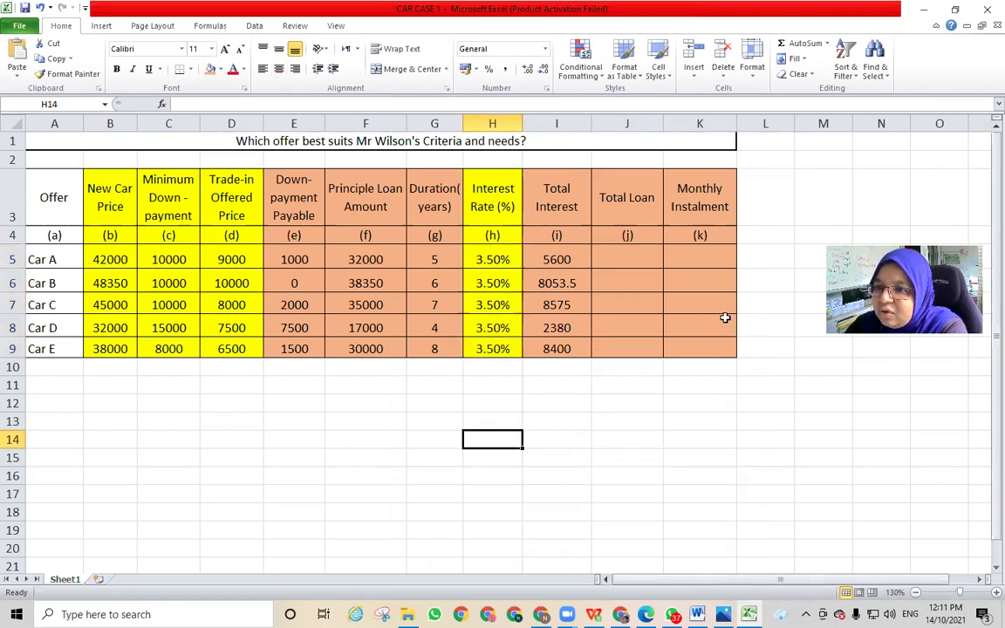
Insert a blank column before Total Interest and format I5:I9 as Percentage with 2 decimal places
{"action": "left_click", "coordinate": [558, 123]}
{"action": "right_click", "coordinate": [574, 128]}
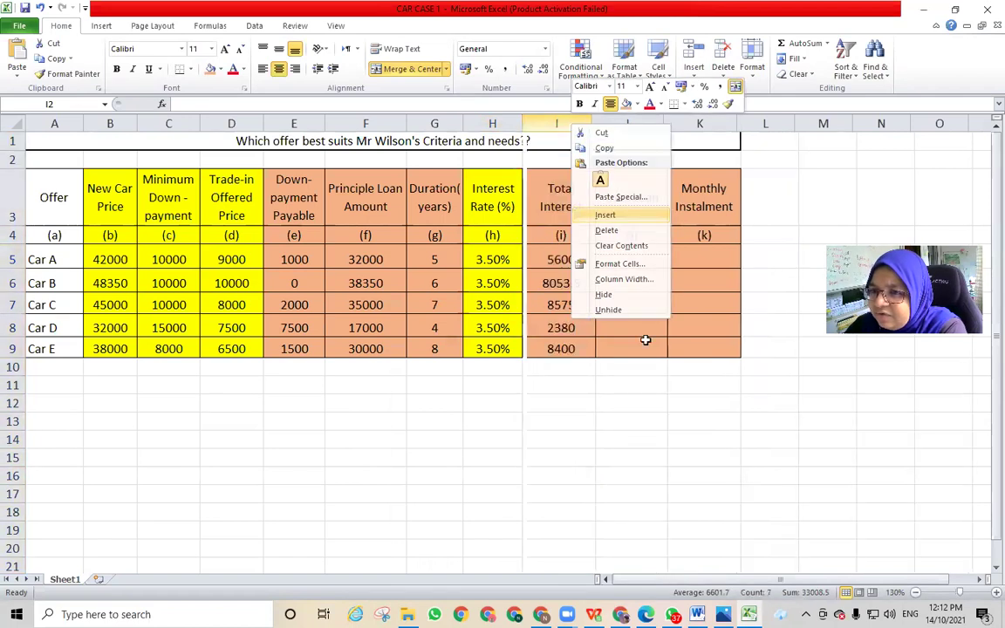
{"action": "left_click", "coordinate": [605, 215]}
{"action": "left_click", "coordinate": [548, 259]}
{"action": "left_click", "coordinate": [546, 359]}
{"action": "left_click_drag", "start_coordinate": [552, 257], "coordinate": [561, 348]}
{"action": "right_click", "coordinate": [553, 290]}
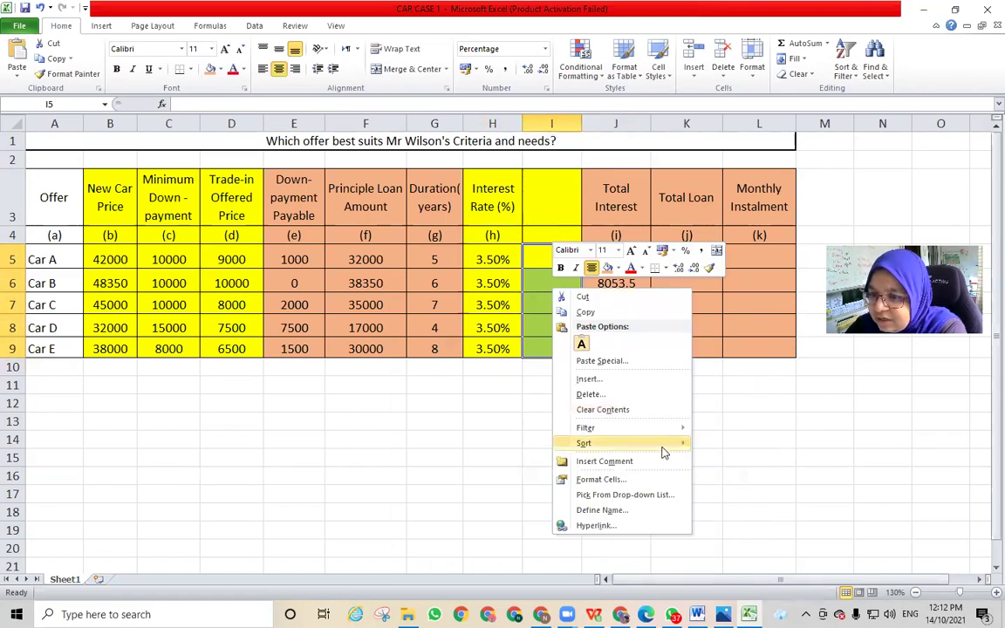
{"action": "left_click", "coordinate": [658, 479]}
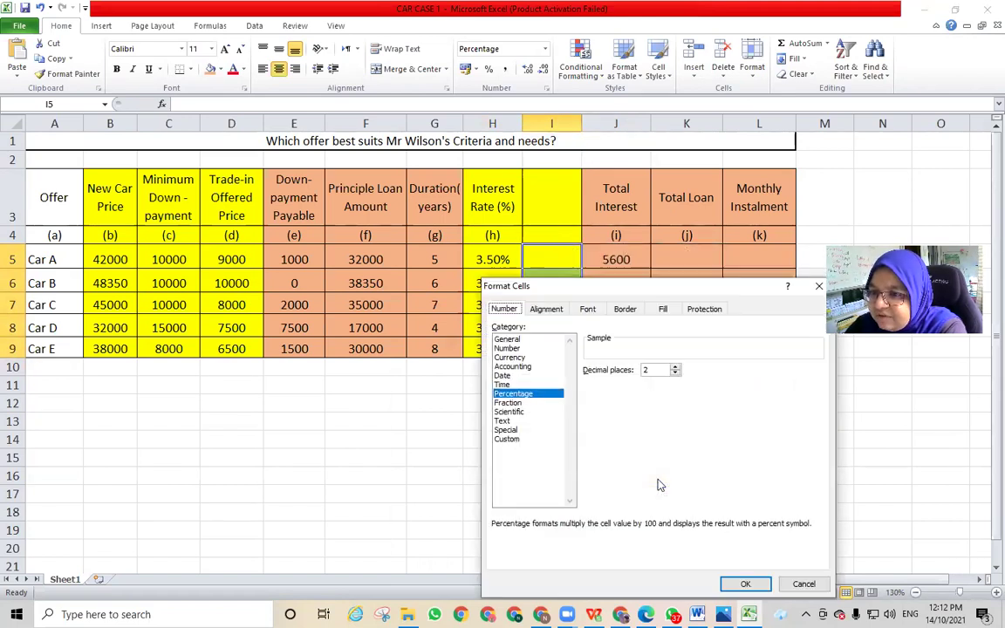
{"action": "left_click", "coordinate": [525, 367]}
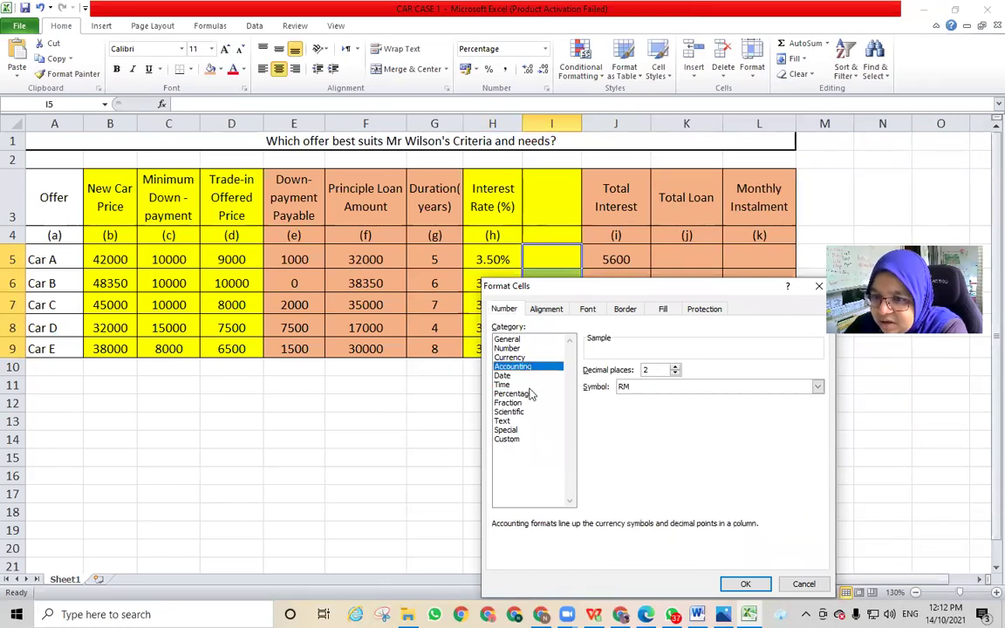
{"action": "left_click", "coordinate": [523, 394]}
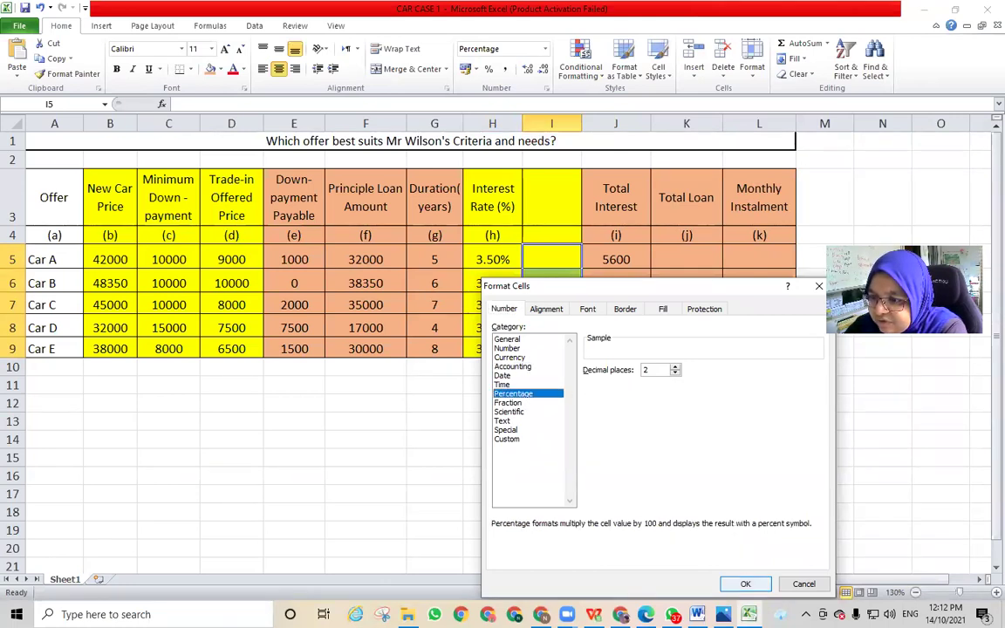
{"action": "left_click", "coordinate": [746, 584]}
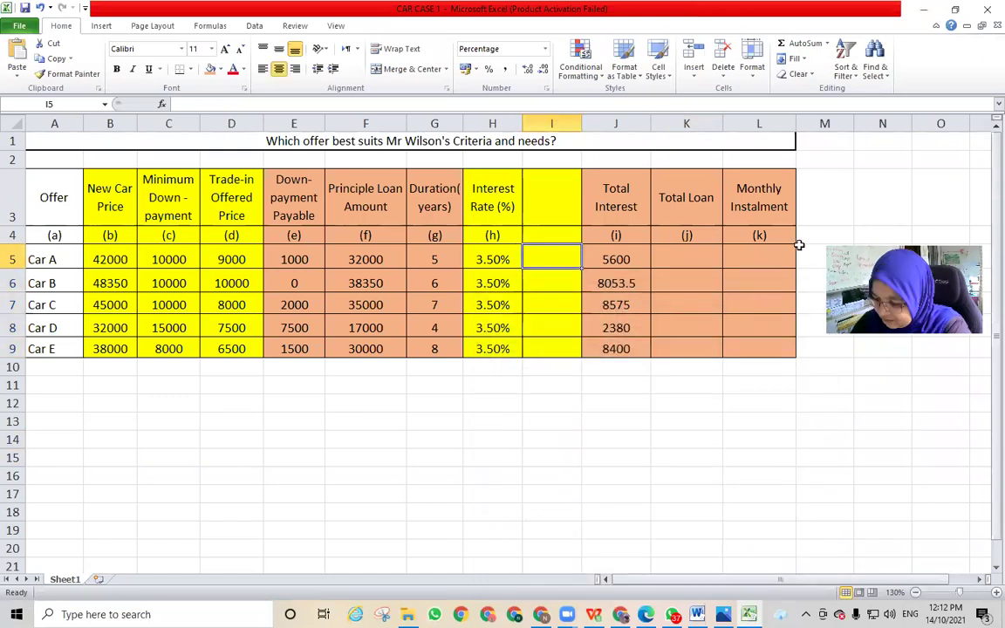
Enter 3.35% in I5 of the blank column for Car A
{"action": "type", "text": "3.35"}
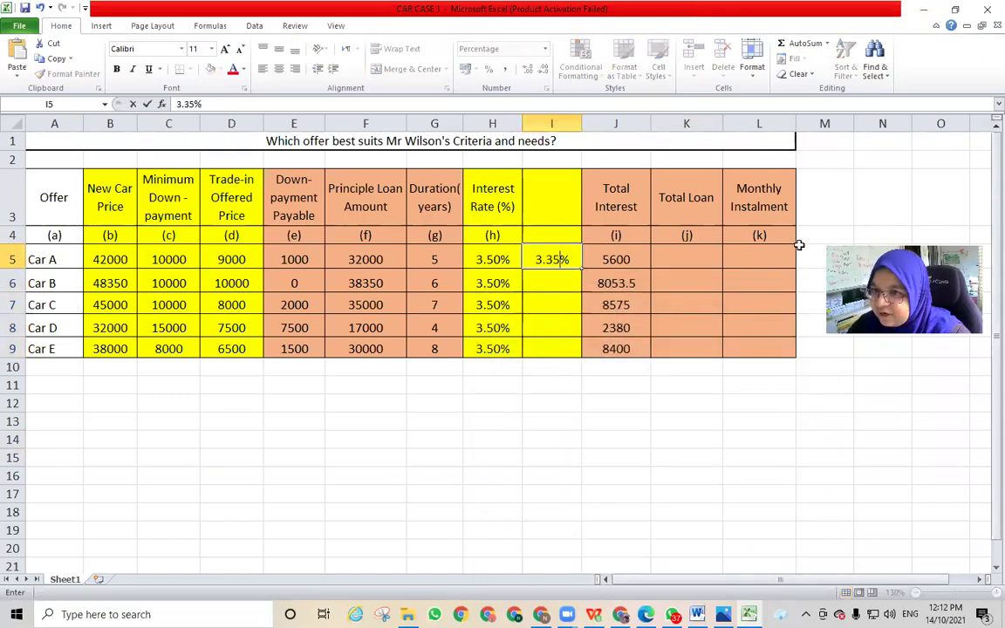
{"action": "left_click", "coordinate": [640, 458]}
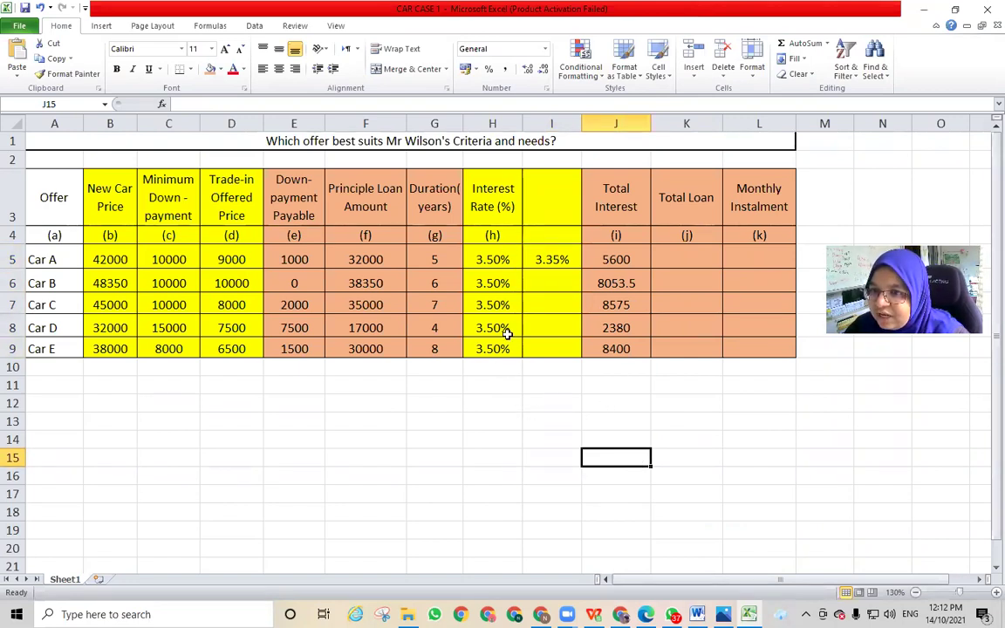
{"action": "left_click_drag", "start_coordinate": [545, 258], "coordinate": [551, 345]}
{"action": "right_click", "coordinate": [552, 329]}
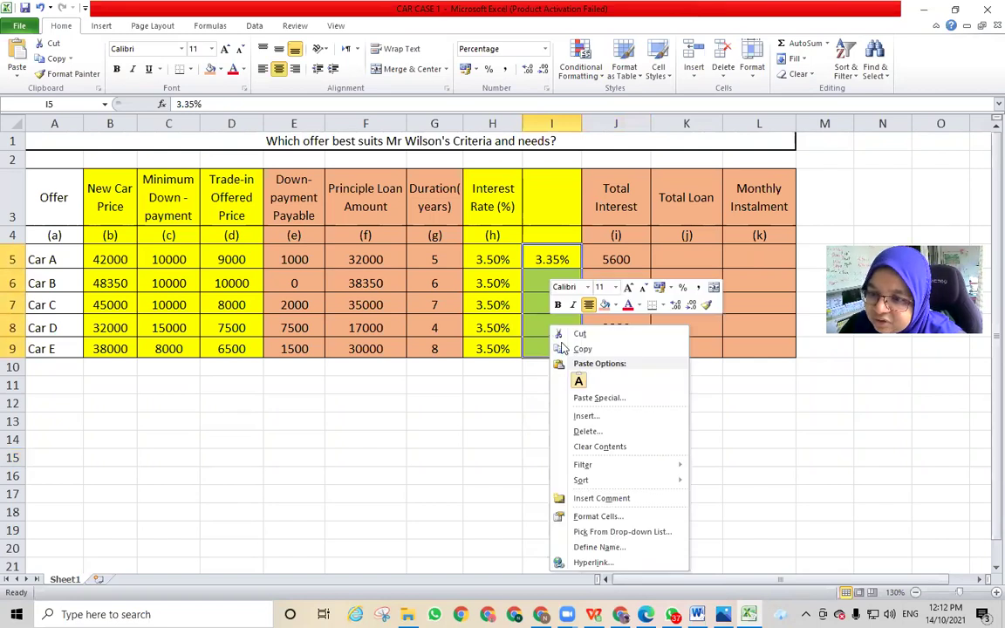
{"action": "left_click", "coordinate": [441, 458]}
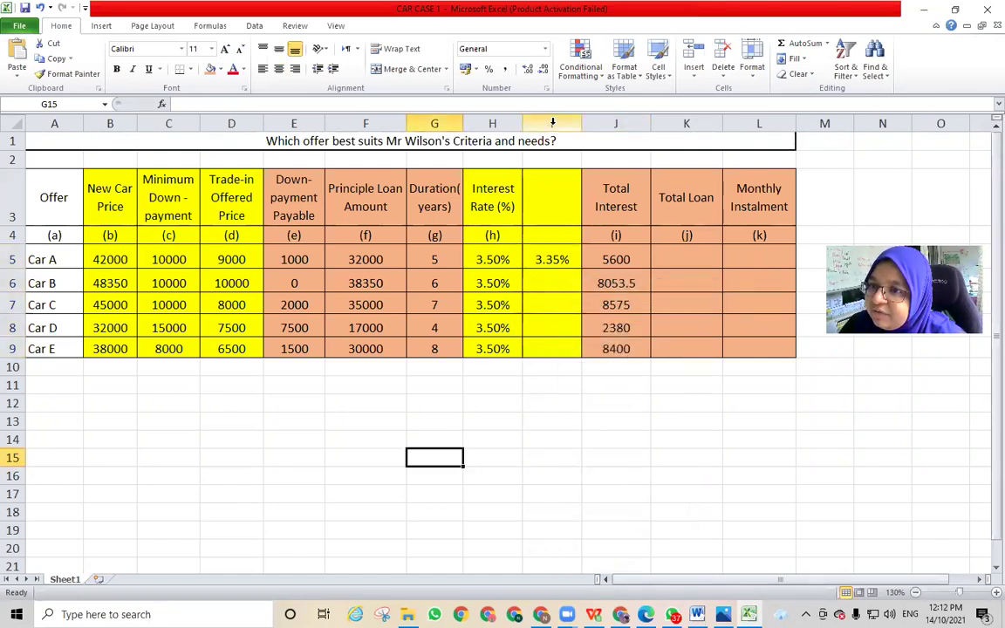
Delete the inserted column I between Interest Rate and Total Interest
{"action": "right_click", "coordinate": [551, 123]}
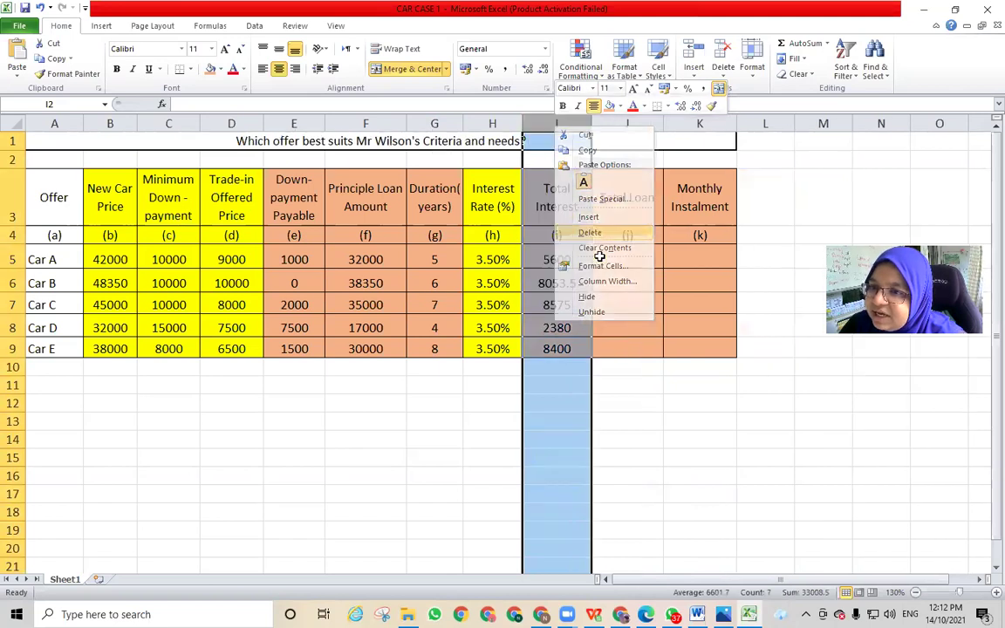
{"action": "left_click", "coordinate": [598, 233]}
{"action": "left_click", "coordinate": [677, 453]}
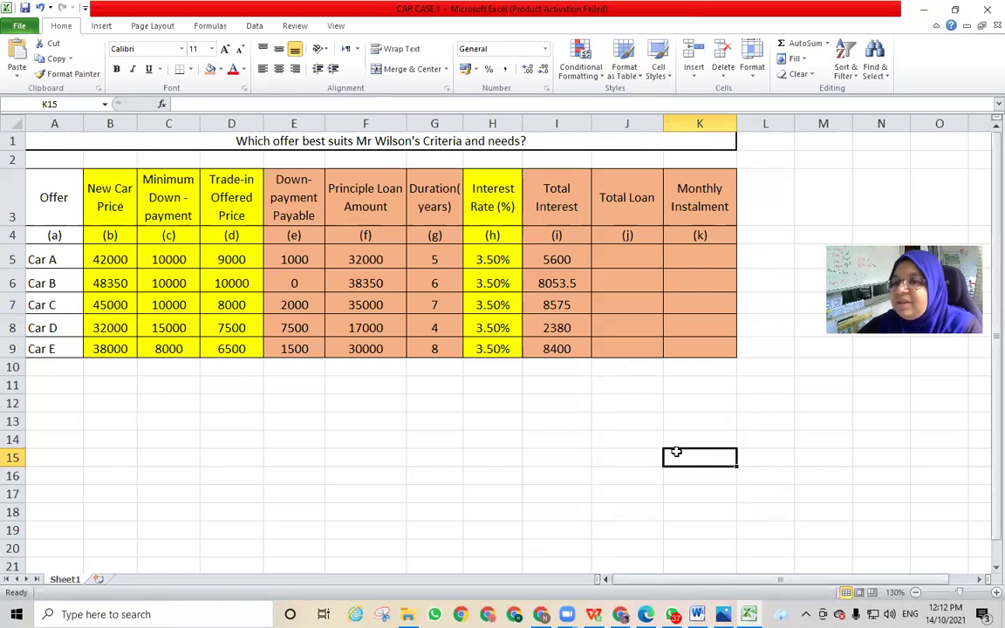
{"action": "left_click_drag", "start_coordinate": [486, 259], "coordinate": [491, 350]}
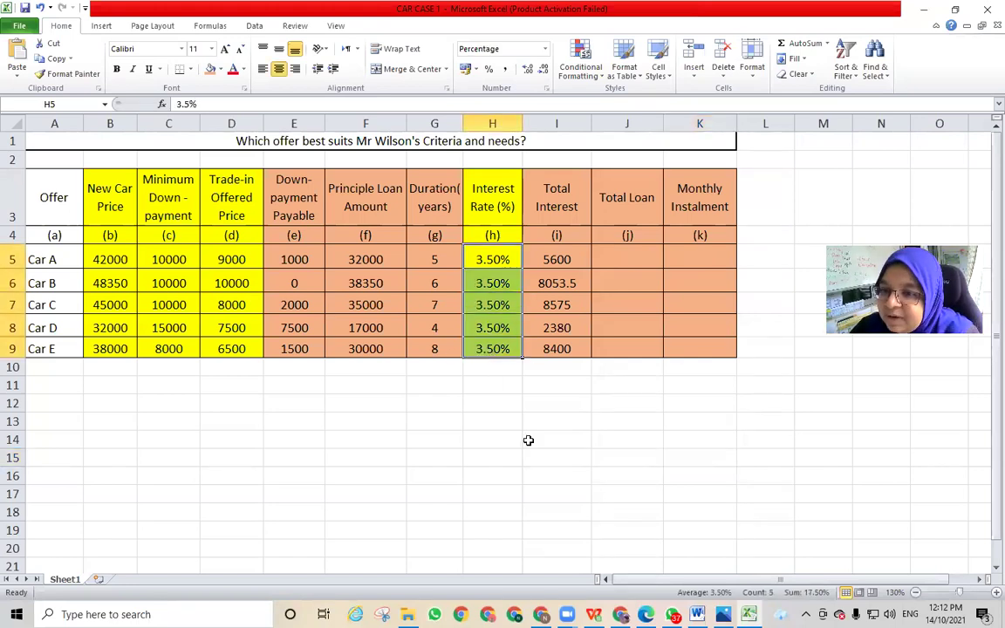
{"action": "left_click", "coordinate": [528, 441]}
{"action": "left_click", "coordinate": [466, 419]}
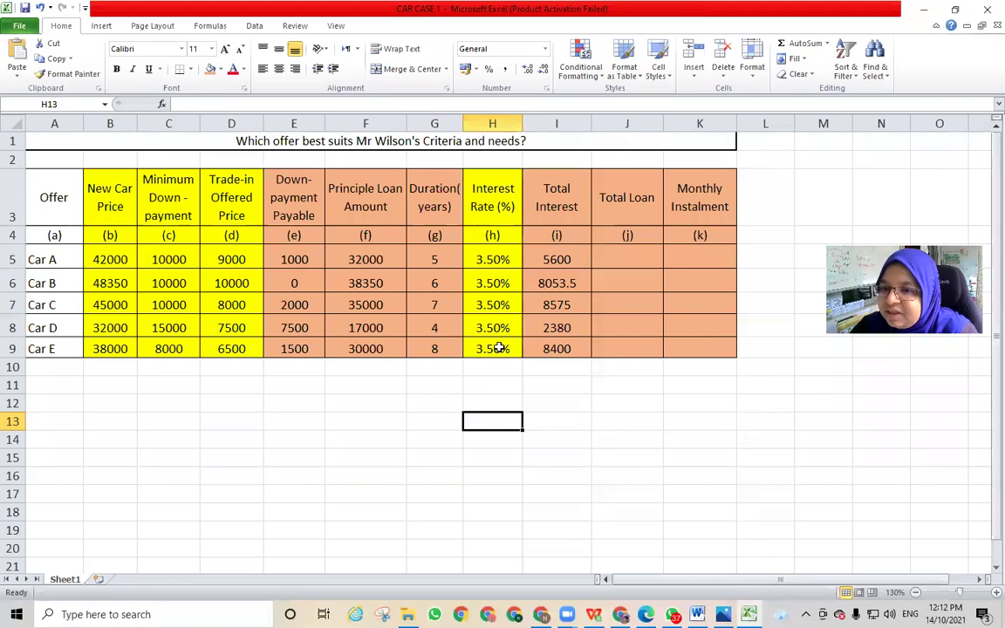
{"action": "left_click", "coordinate": [532, 389]}
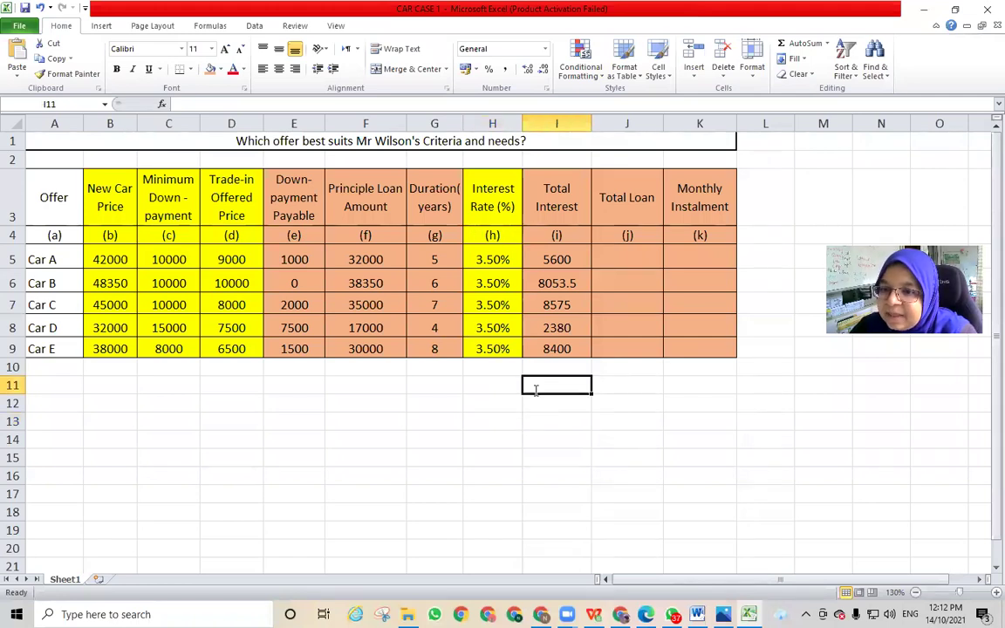
{"action": "left_click", "coordinate": [506, 371]}
{"action": "left_click", "coordinate": [660, 495]}
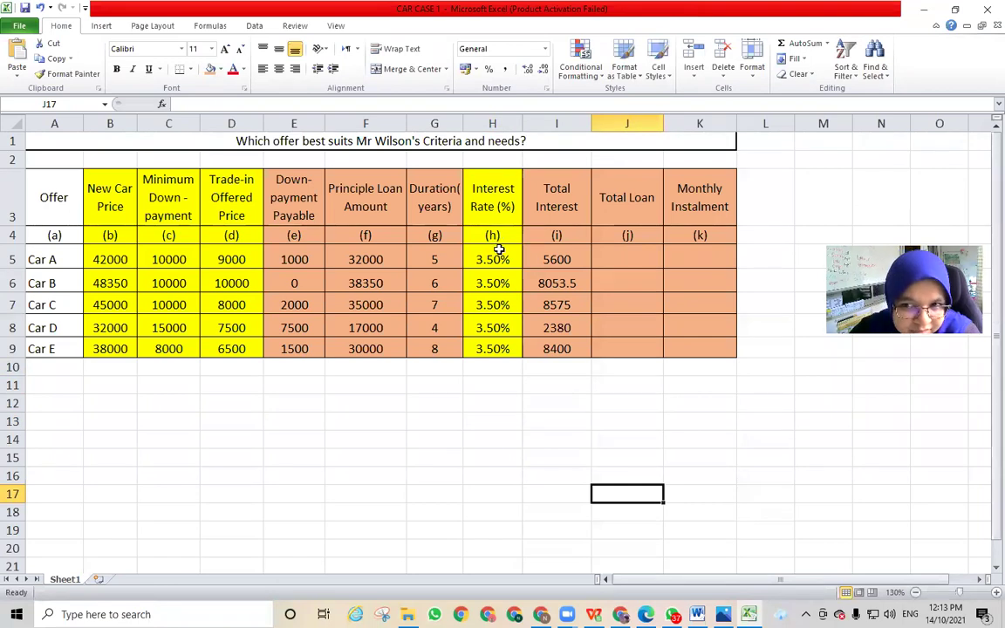
{"action": "left_click", "coordinate": [545, 123]}
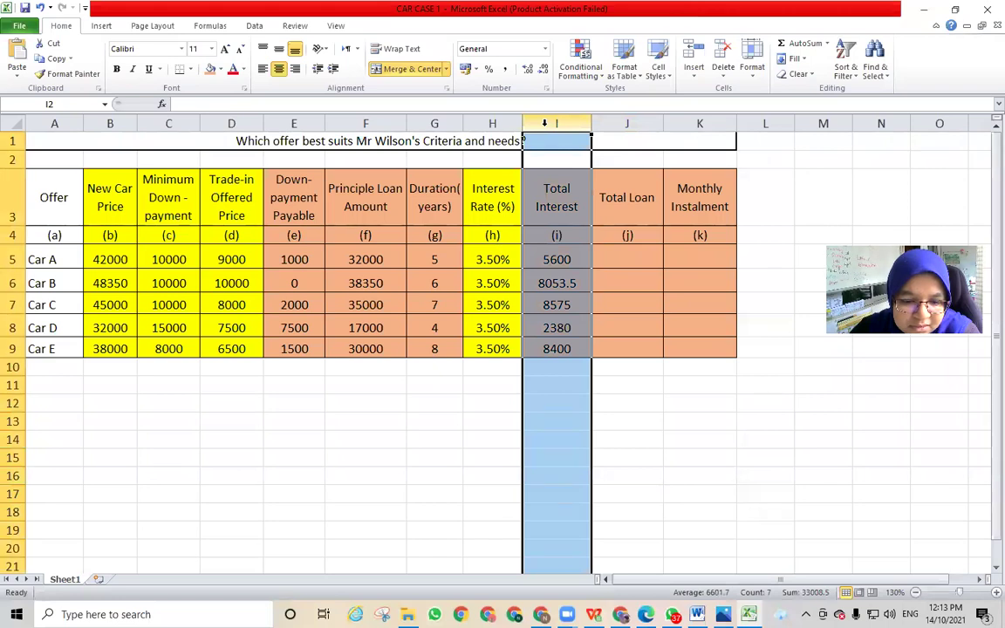
{"action": "double_click", "coordinate": [476, 402]}
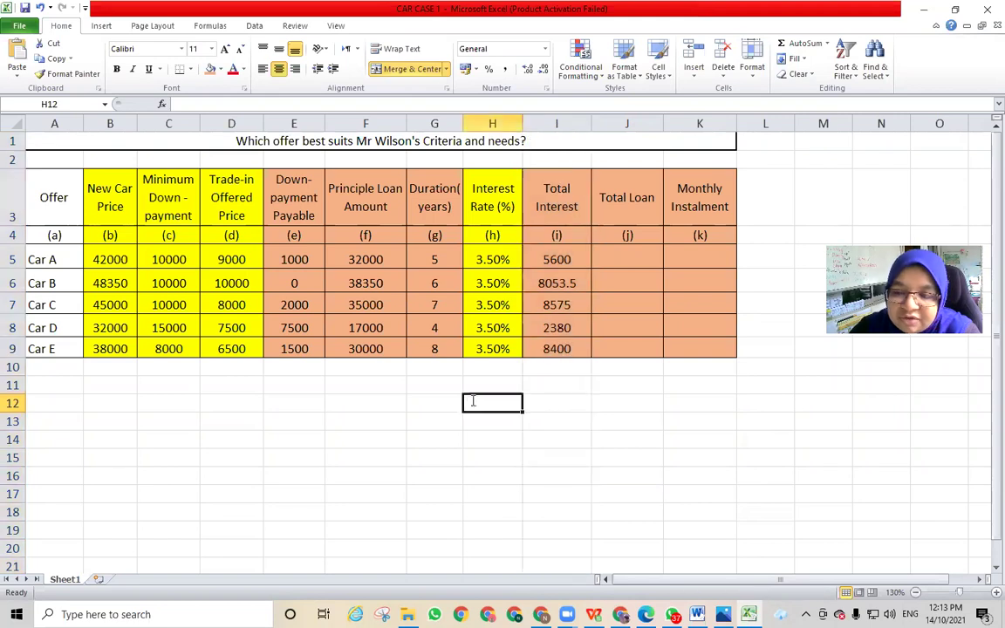
Examine Car A's Total Interest formula in I5 without changing it
{"action": "double_click", "coordinate": [559, 258]}
{"action": "left_click", "coordinate": [554, 436]}
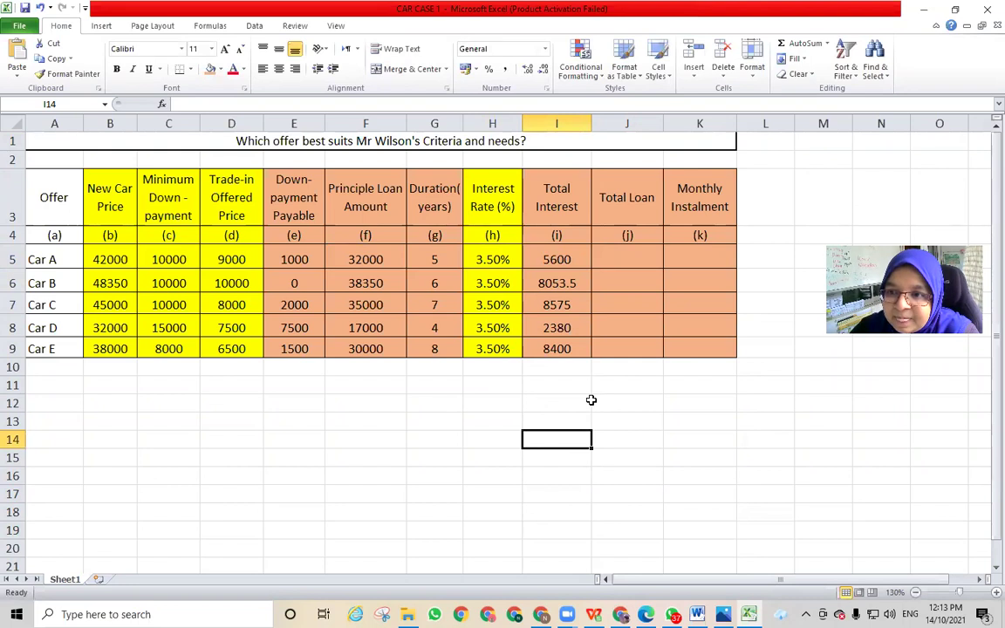
{"action": "double_click", "coordinate": [648, 404]}
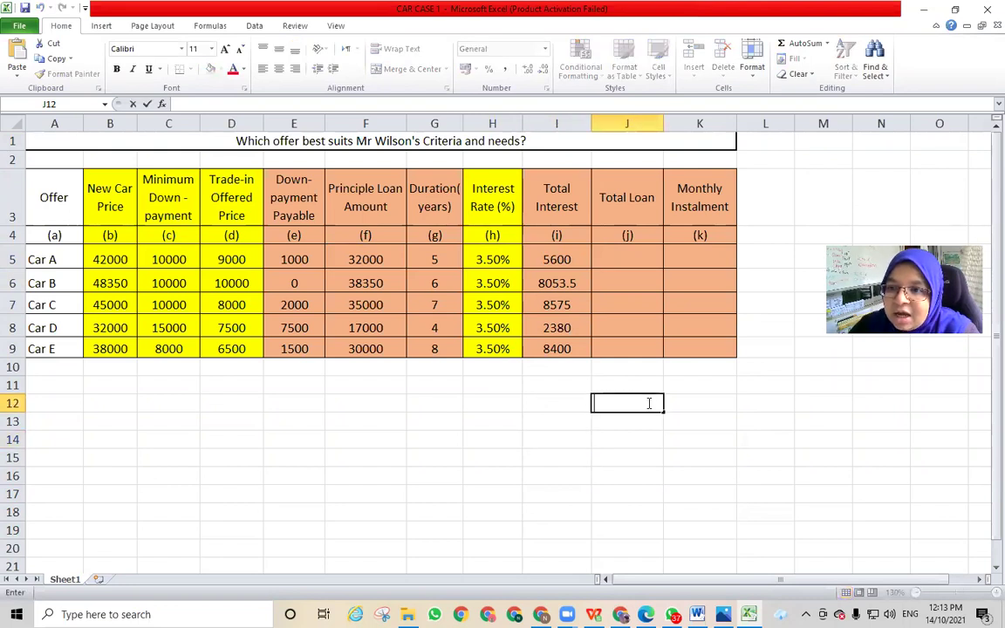
{"action": "double_click", "coordinate": [544, 262]}
{"action": "left_click", "coordinate": [550, 422]}
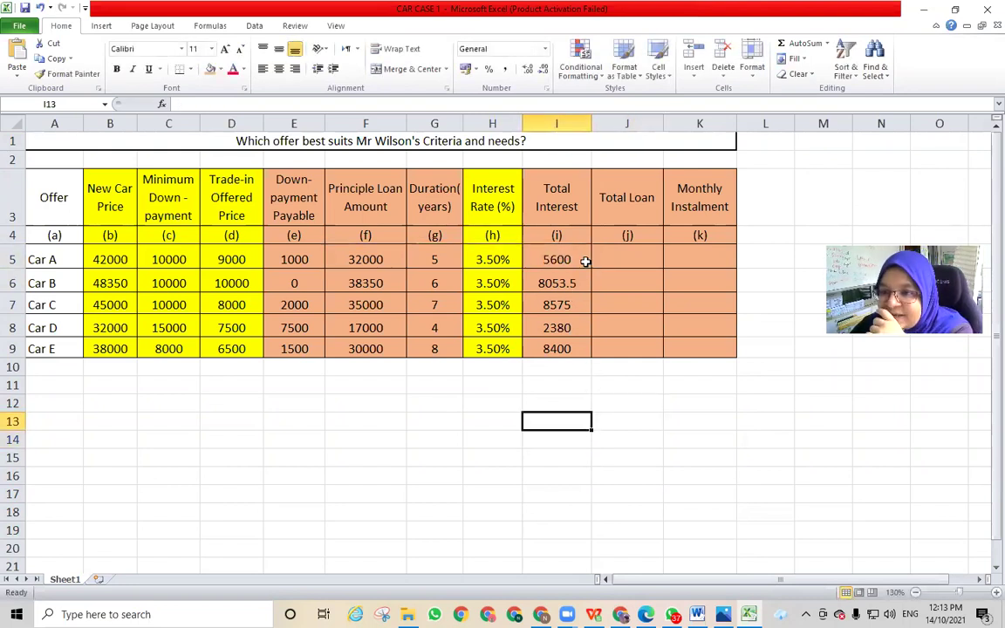
{"action": "double_click", "coordinate": [585, 262]}
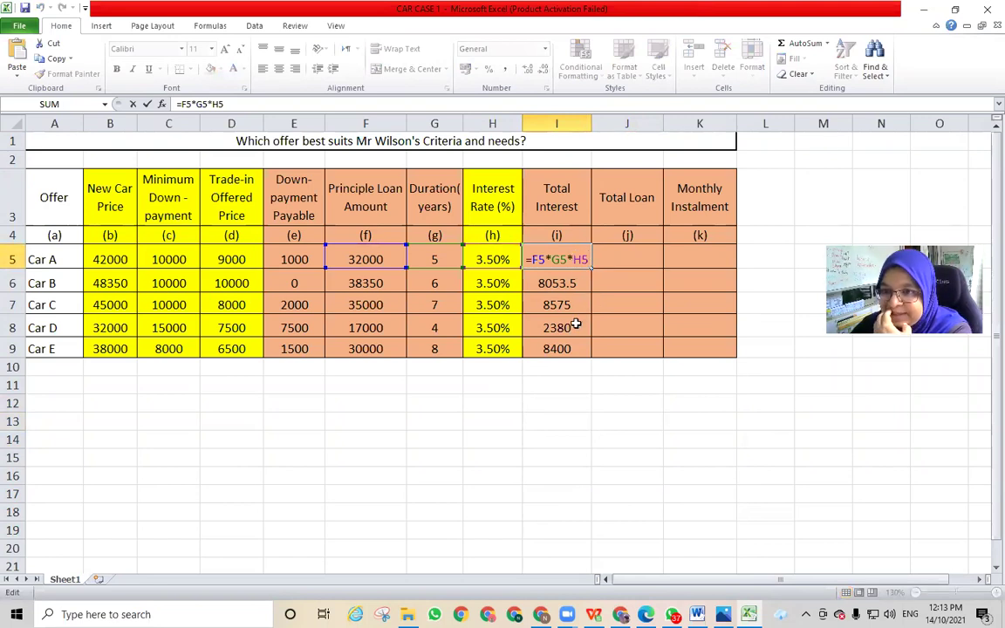
{"action": "left_click", "coordinate": [693, 412]}
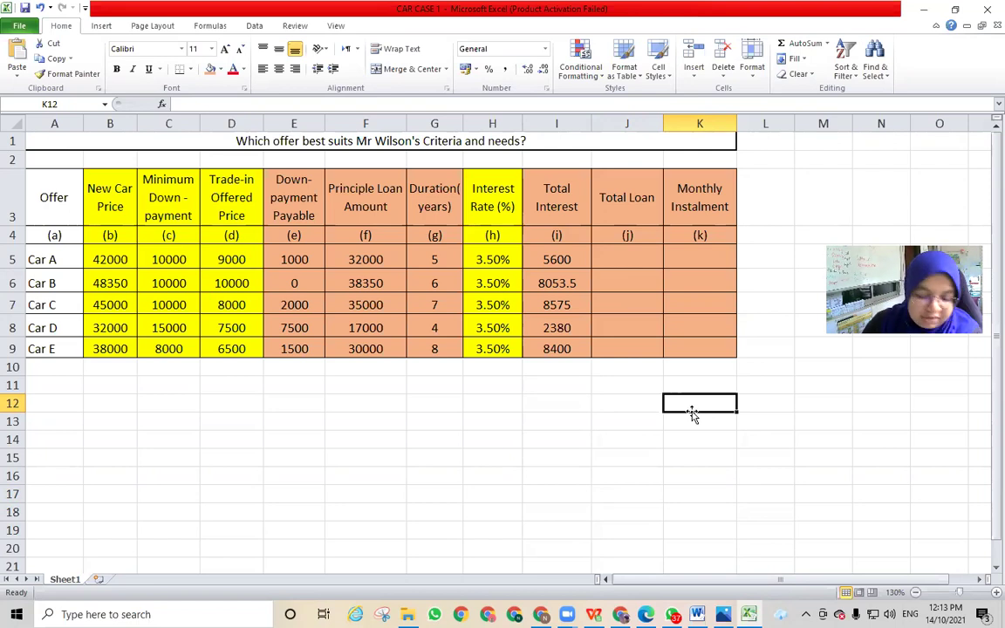
Switch to the Car 2.jpg photo to review the formula instructions, and check the ICT 8F 2122 Edmodo class page in Chrome
{"action": "key", "text": "alt+Tab"}
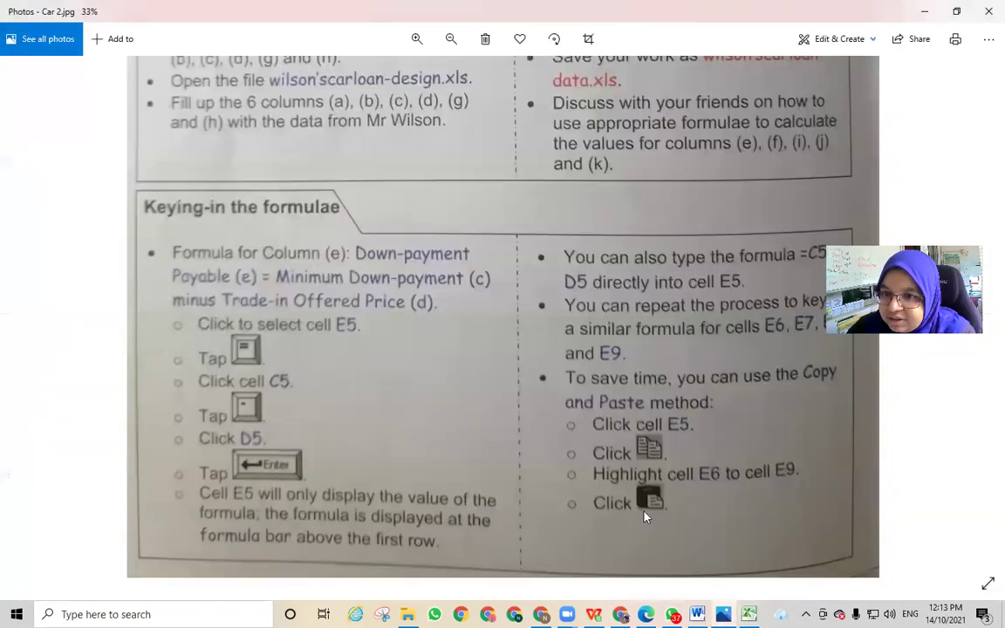
{"action": "scroll", "coordinate": [397, 341], "scroll_direction": "up", "scroll_amount": 1}
{"action": "scroll", "coordinate": [398, 341], "scroll_direction": "down", "scroll_amount": 1}
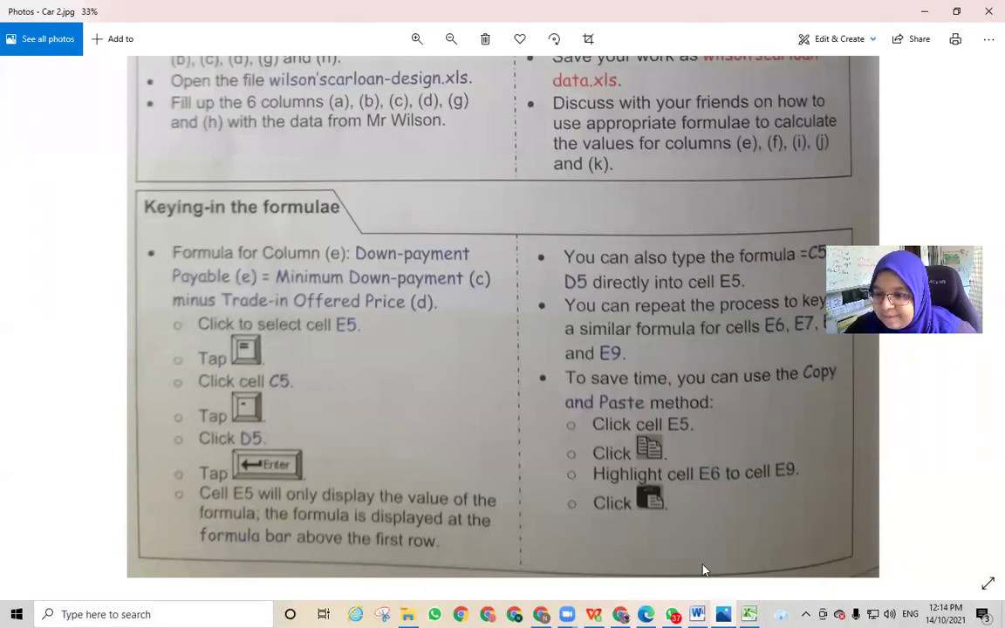
{"action": "mouse_move", "coordinate": [724, 614]}
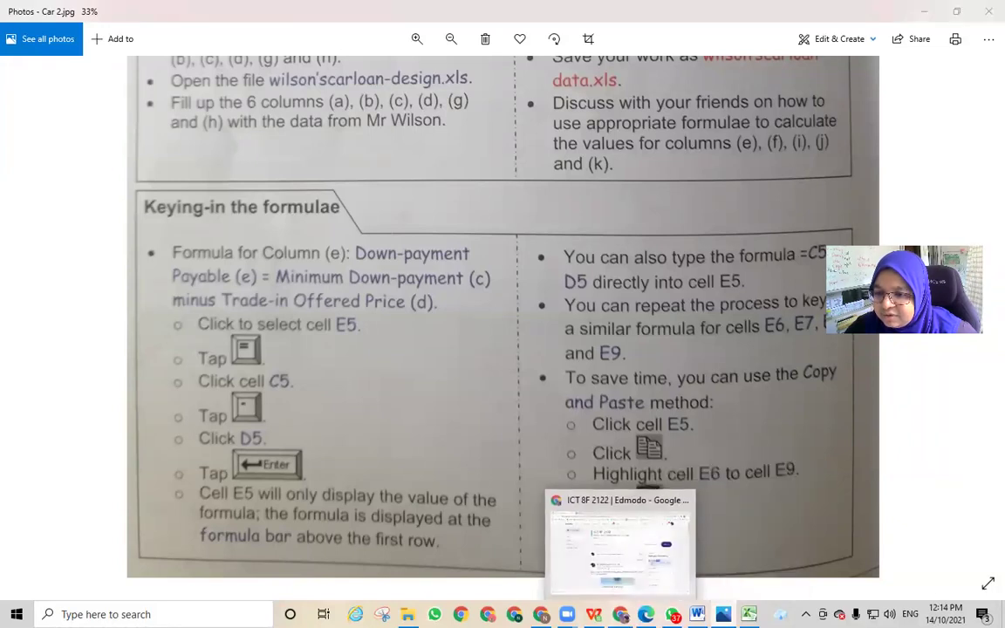
{"action": "left_click", "coordinate": [620, 614]}
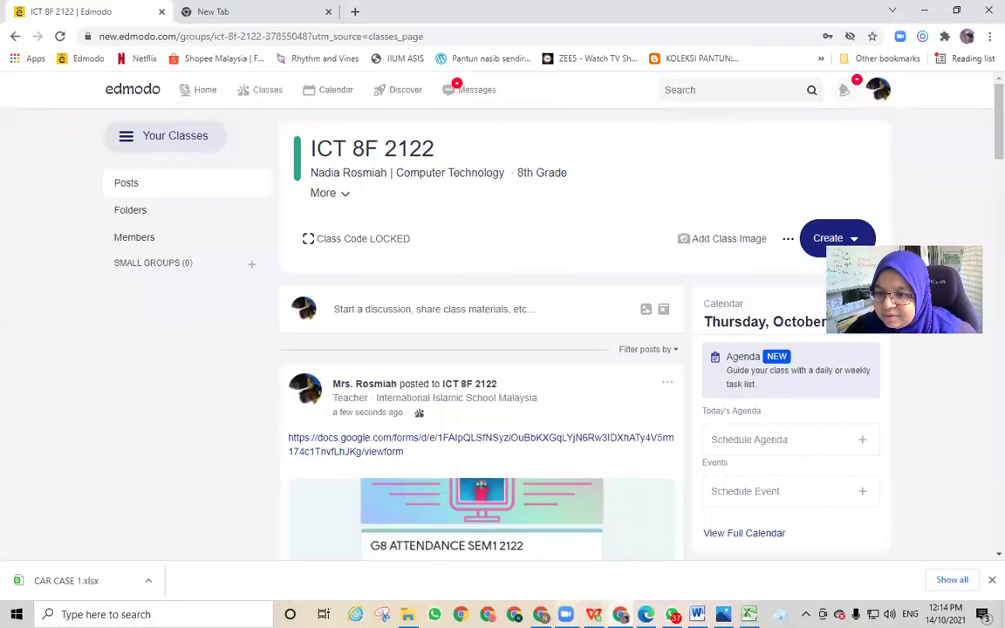
{"action": "mouse_move", "coordinate": [566, 615]}
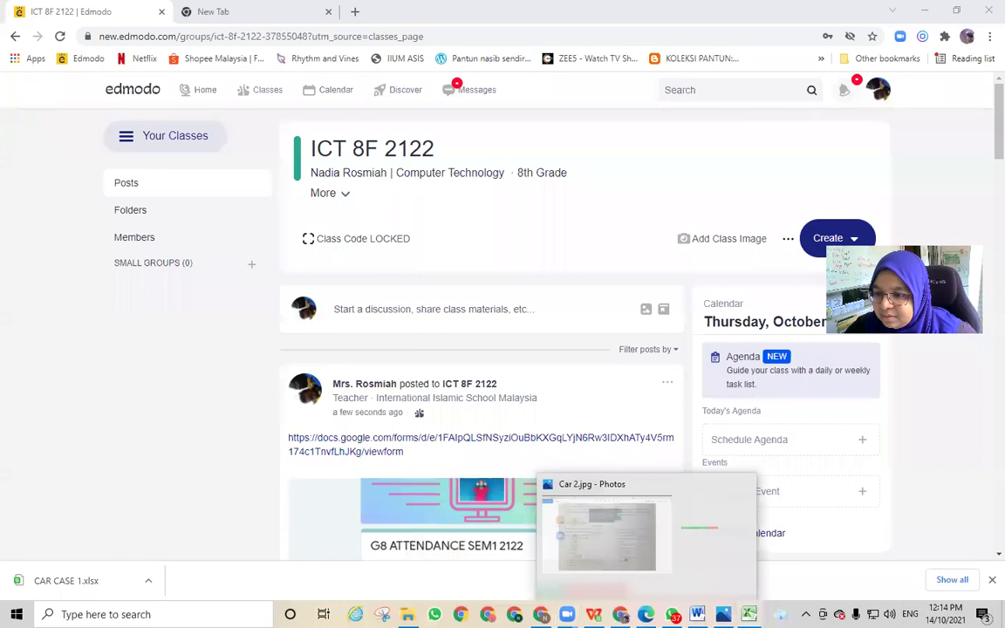
Return to the CAR CASE 1 workbook in Excel and set Car B's interest rate in H6 to 3.3%
{"action": "left_click", "coordinate": [749, 614]}
{"action": "left_click", "coordinate": [491, 421]}
{"action": "type", "text": "="}
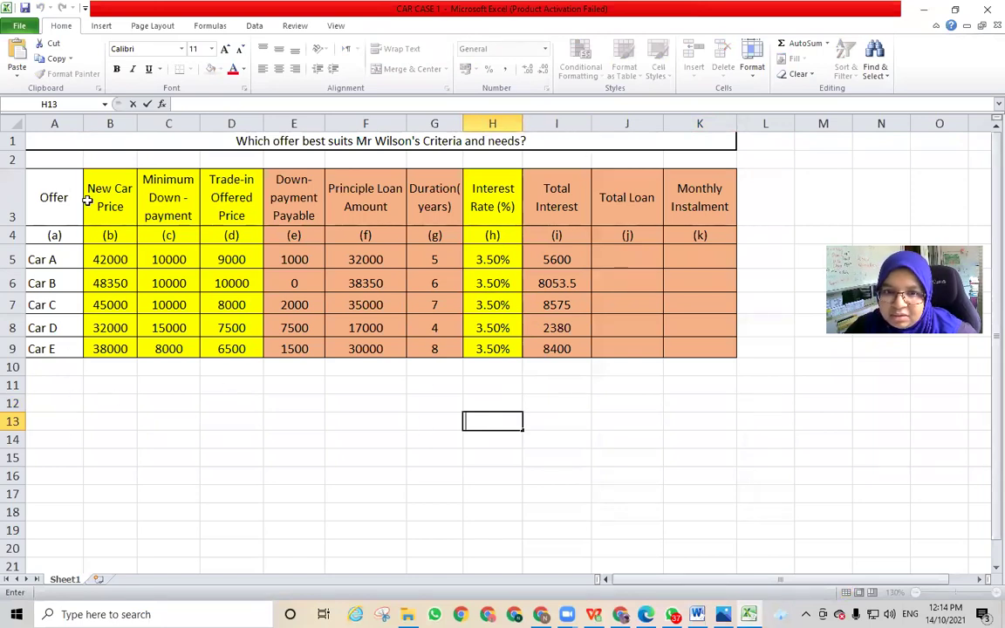
{"action": "left_click", "coordinate": [494, 385]}
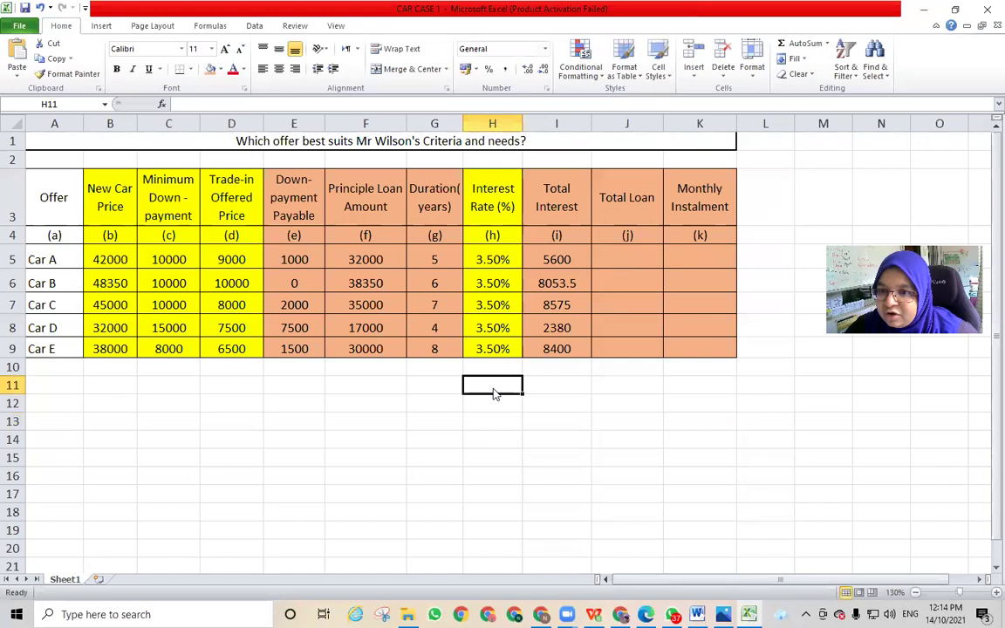
{"action": "left_click", "coordinate": [494, 281]}
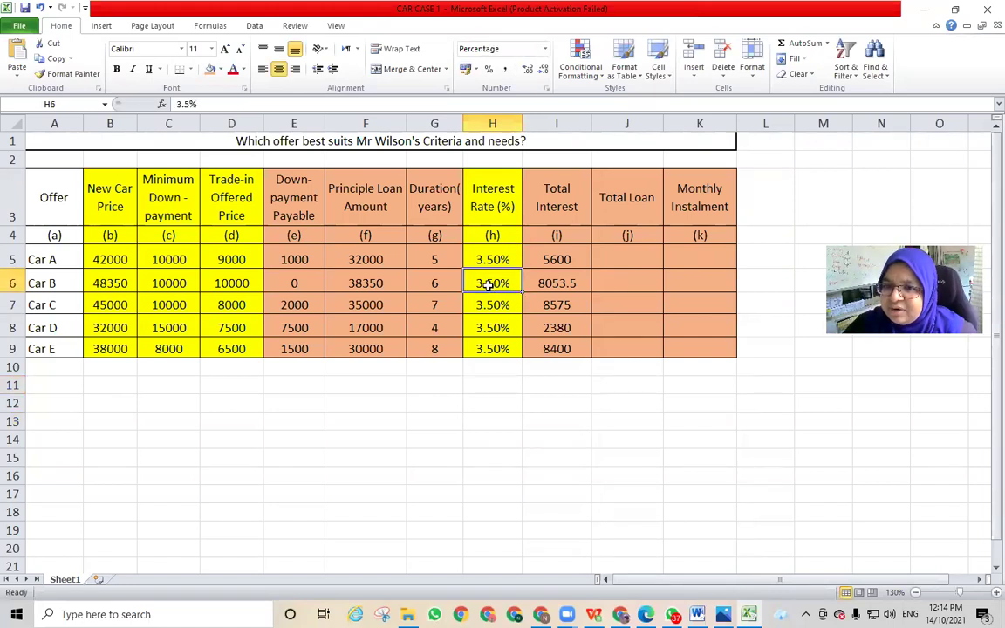
{"action": "double_click", "coordinate": [495, 282]}
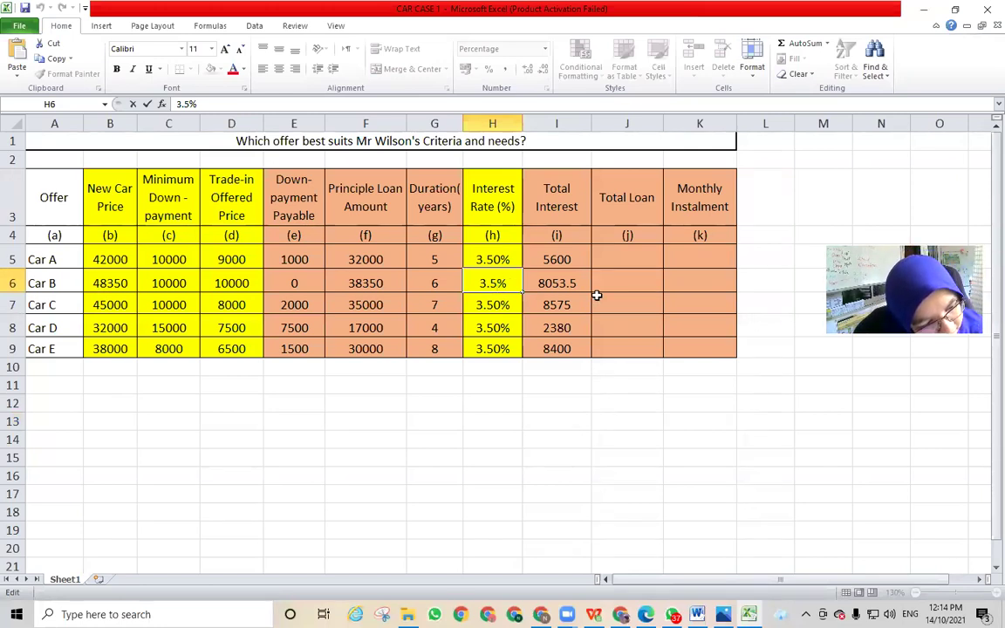
{"action": "key", "text": "BackSpace"}
{"action": "type", "text": "3"}
{"action": "left_click", "coordinate": [597, 464]}
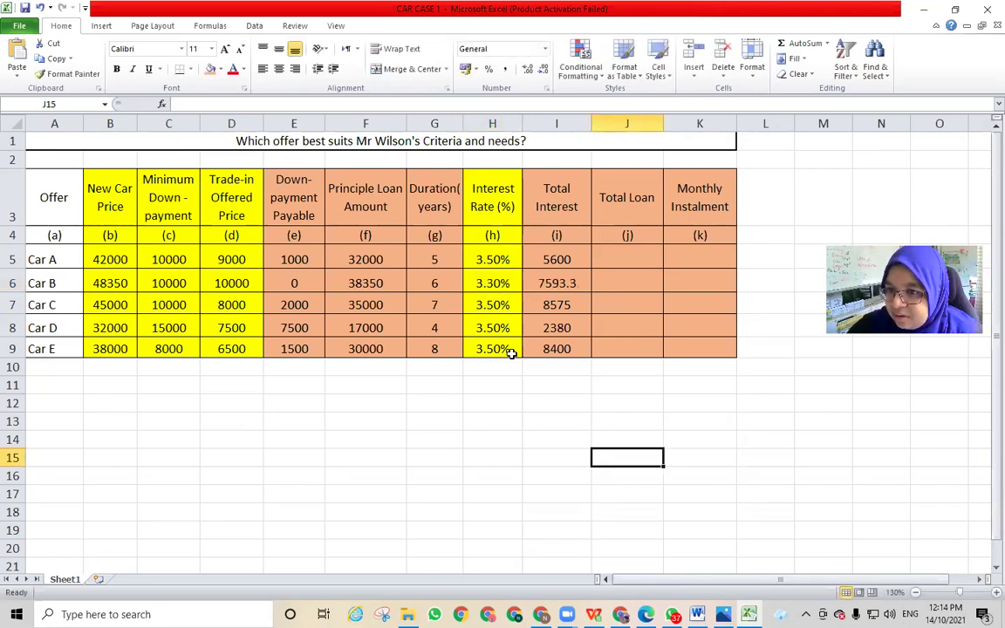
Set Car C's interest rate in H7 to 3.2%
{"action": "double_click", "coordinate": [492, 305]}
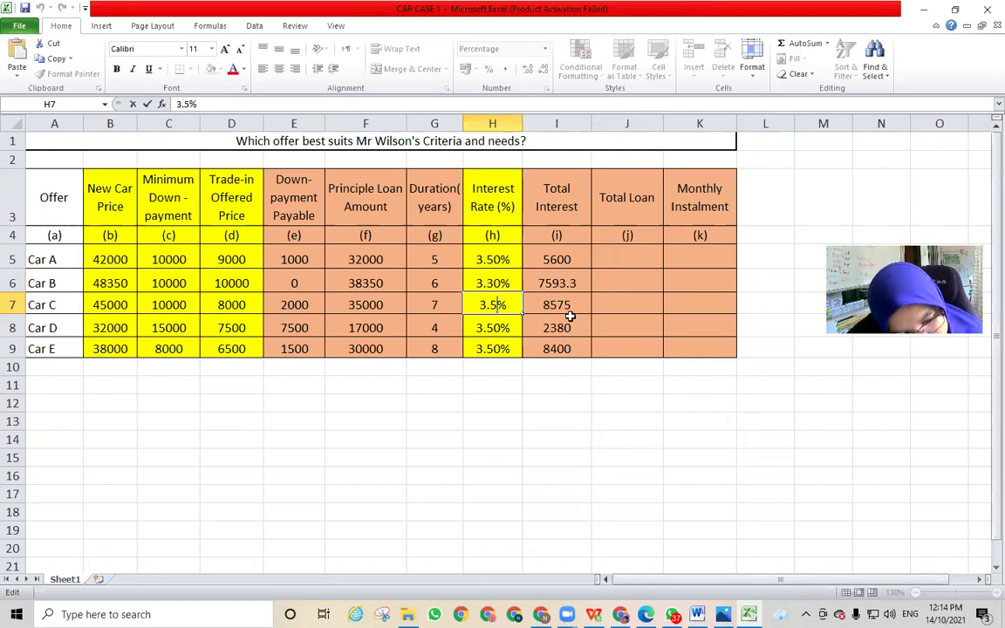
{"action": "key", "text": "BackSpace"}
{"action": "type", "text": "2"}
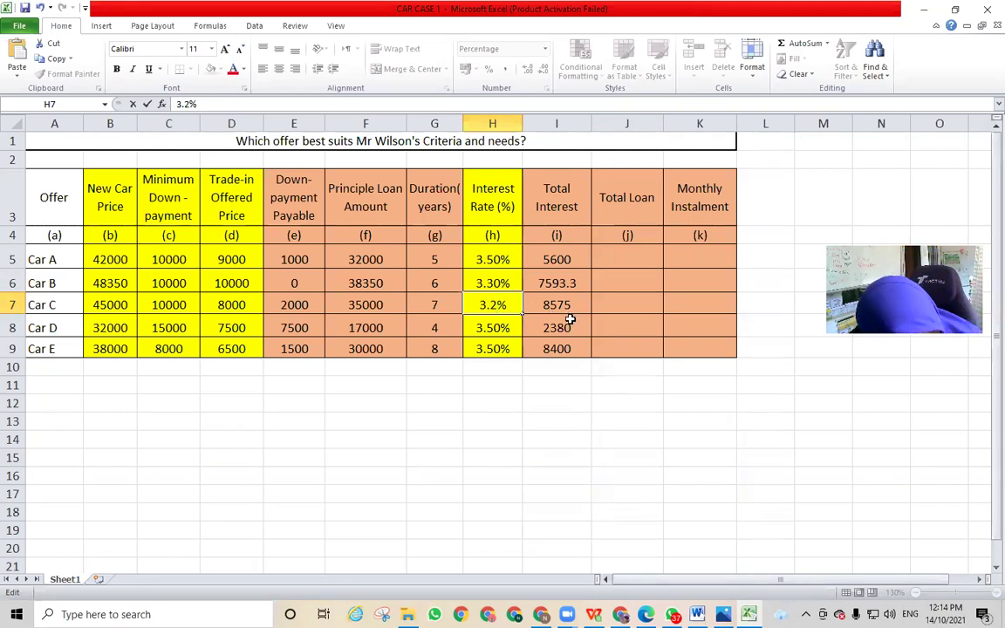
{"action": "left_click", "coordinate": [518, 441]}
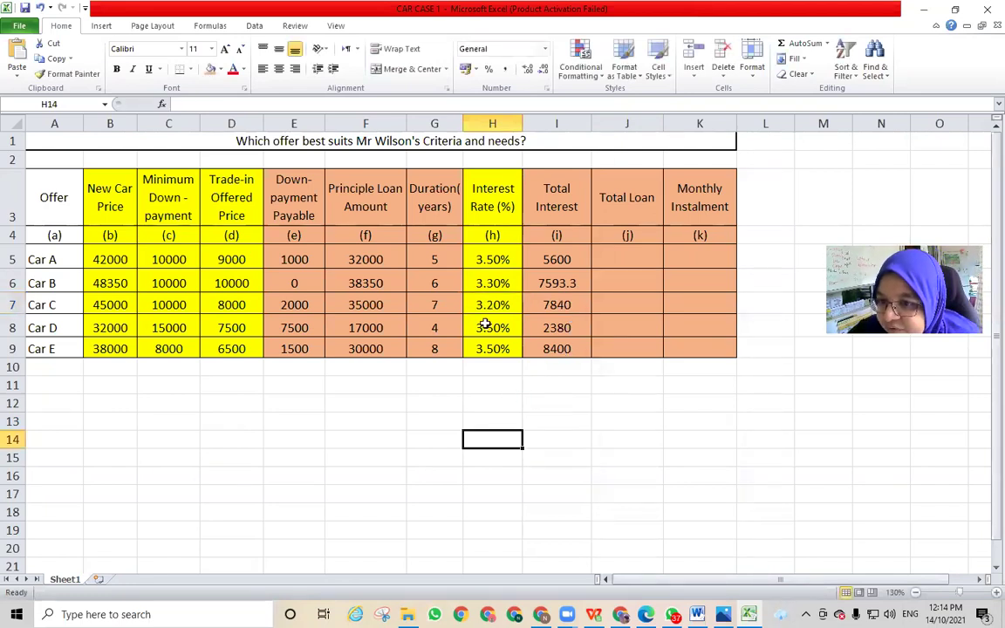
Set Car D's interest rate in H8 to 5%
{"action": "left_click", "coordinate": [484, 328]}
{"action": "double_click", "coordinate": [492, 329]}
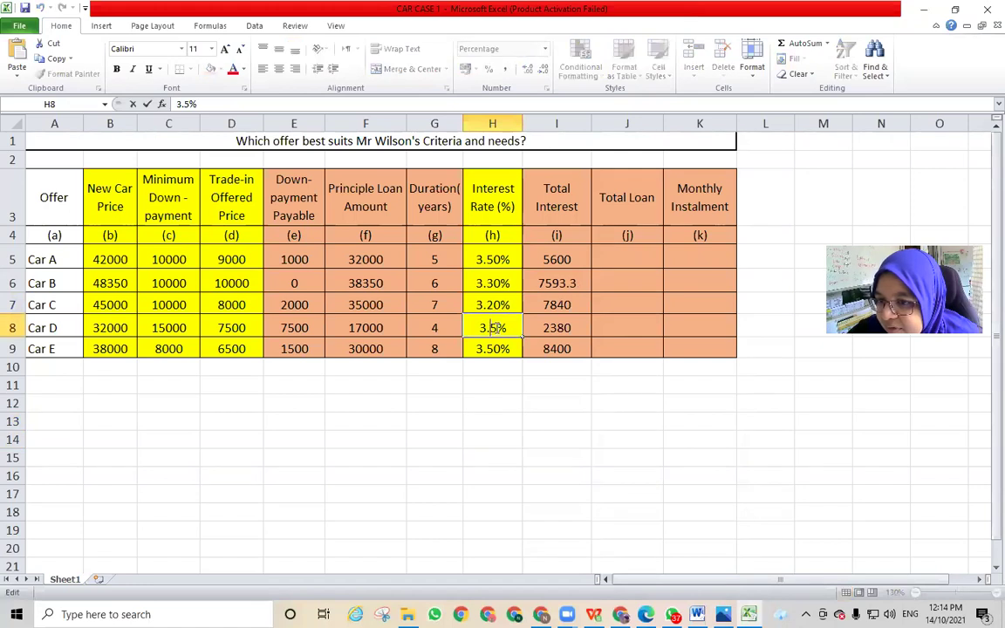
{"action": "key", "text": "BackSpace"}
{"action": "key", "text": "BackSpace"}
{"action": "key", "text": "BackSpace"}
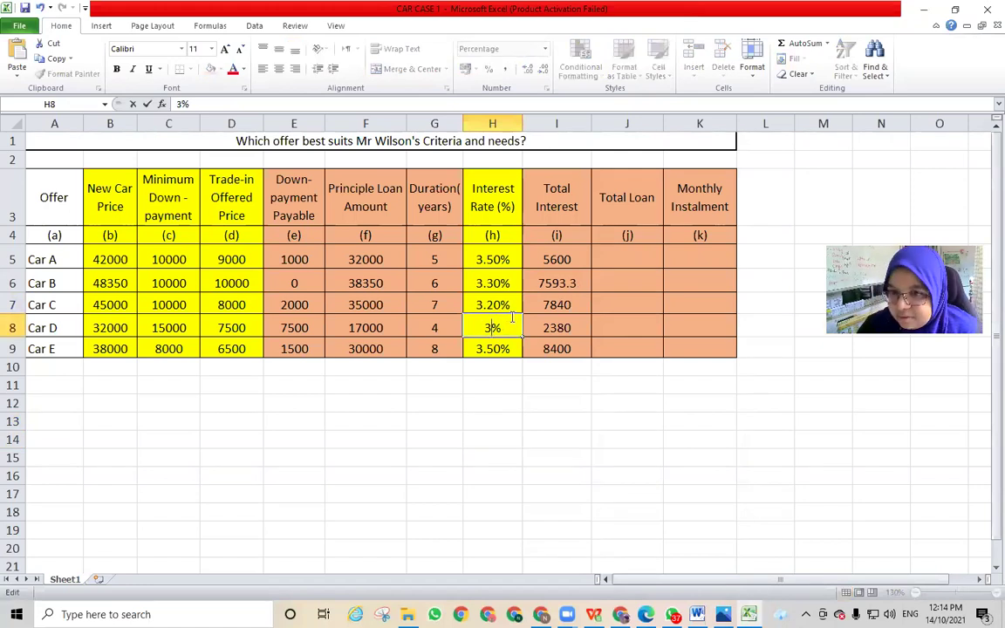
{"action": "type", "text": "5"}
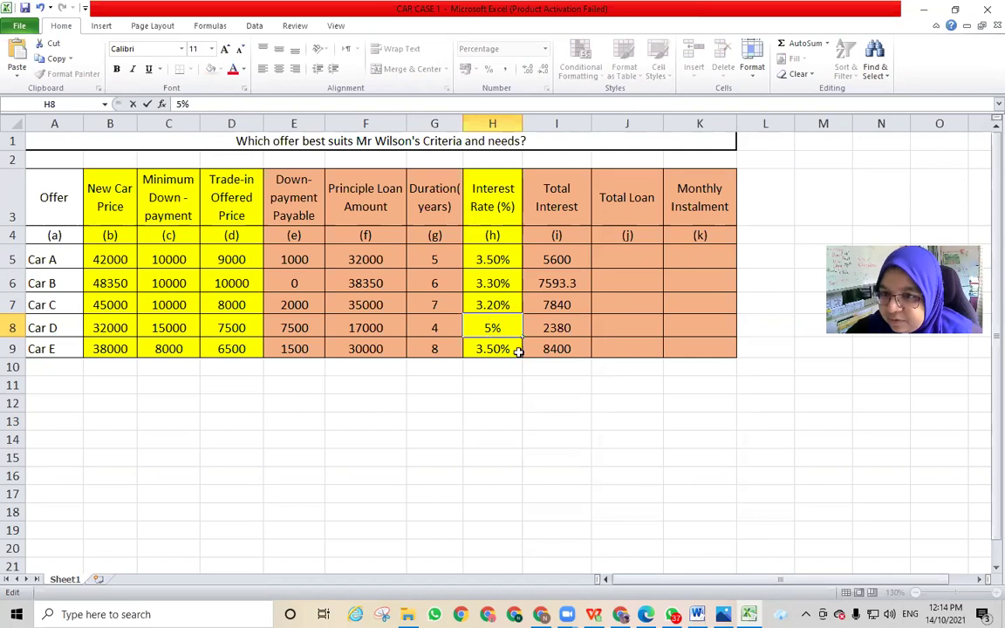
{"action": "left_click", "coordinate": [528, 422]}
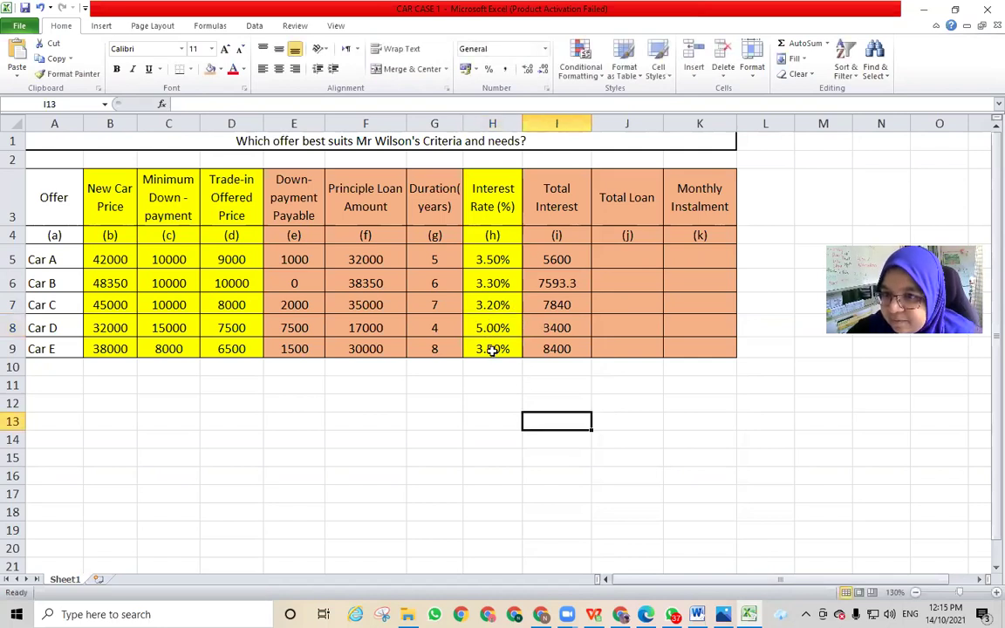
Change Car A's interest rate in H5 to 3.35%
{"action": "left_click", "coordinate": [491, 261]}
{"action": "double_click", "coordinate": [494, 259]}
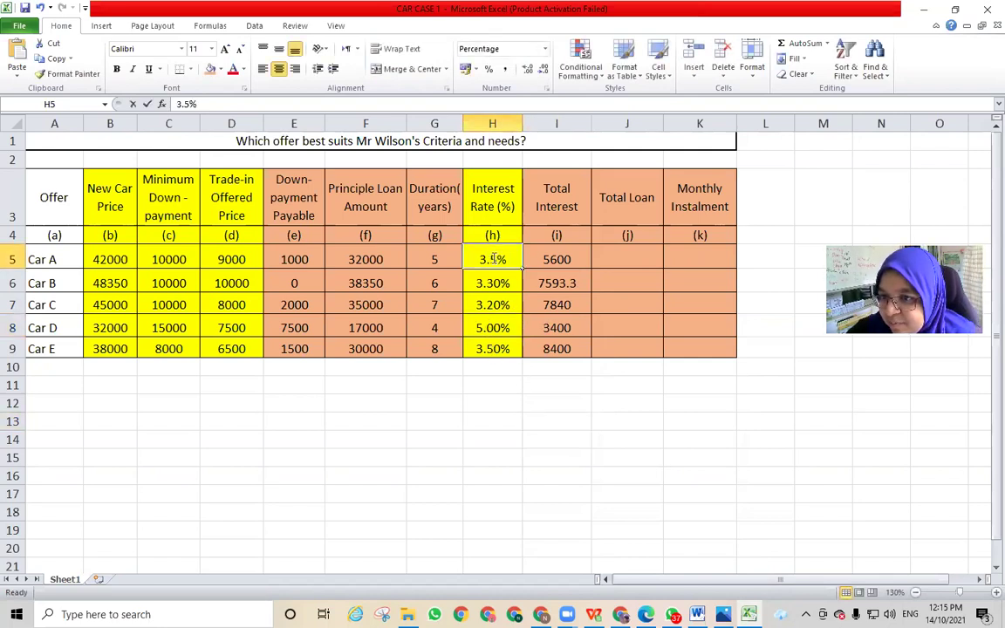
{"action": "type", "text": "3"}
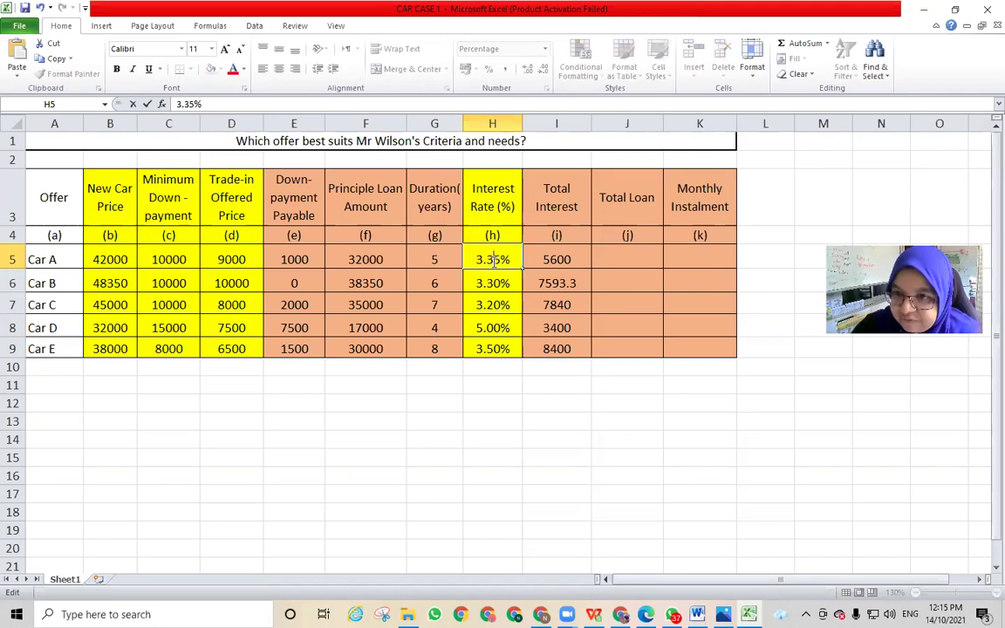
{"action": "left_click", "coordinate": [565, 474]}
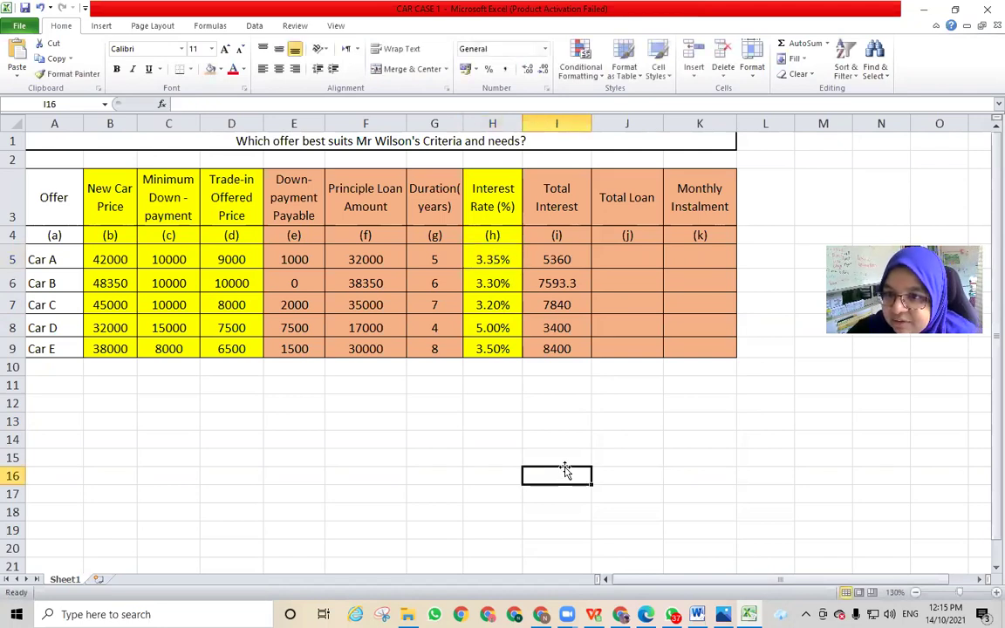
Set Car E's interest rate in H9 to 3.0%
{"action": "double_click", "coordinate": [496, 350]}
{"action": "key", "text": "BackSpace"}
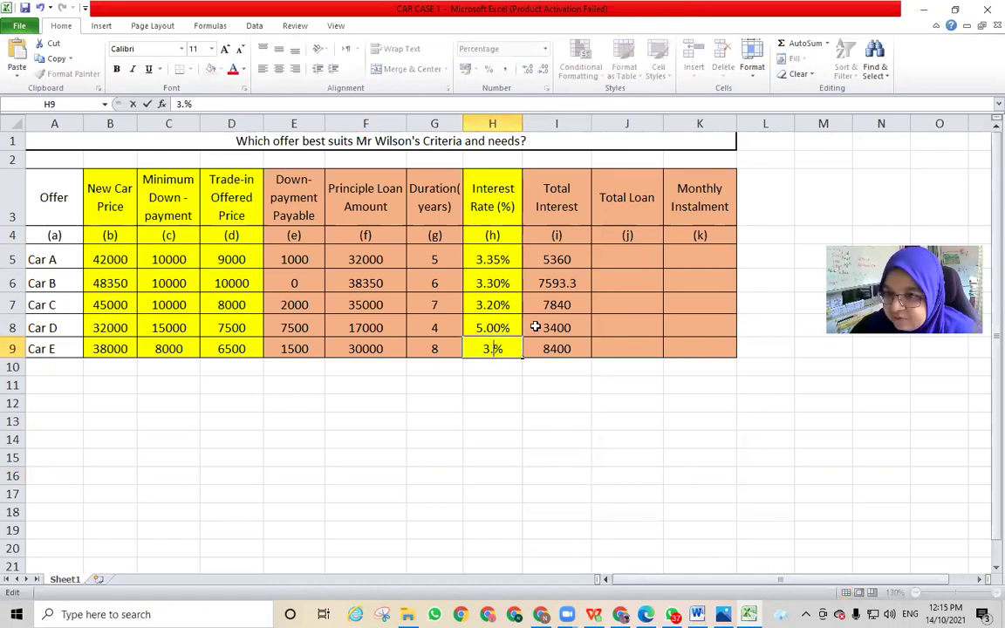
{"action": "type", "text": "0"}
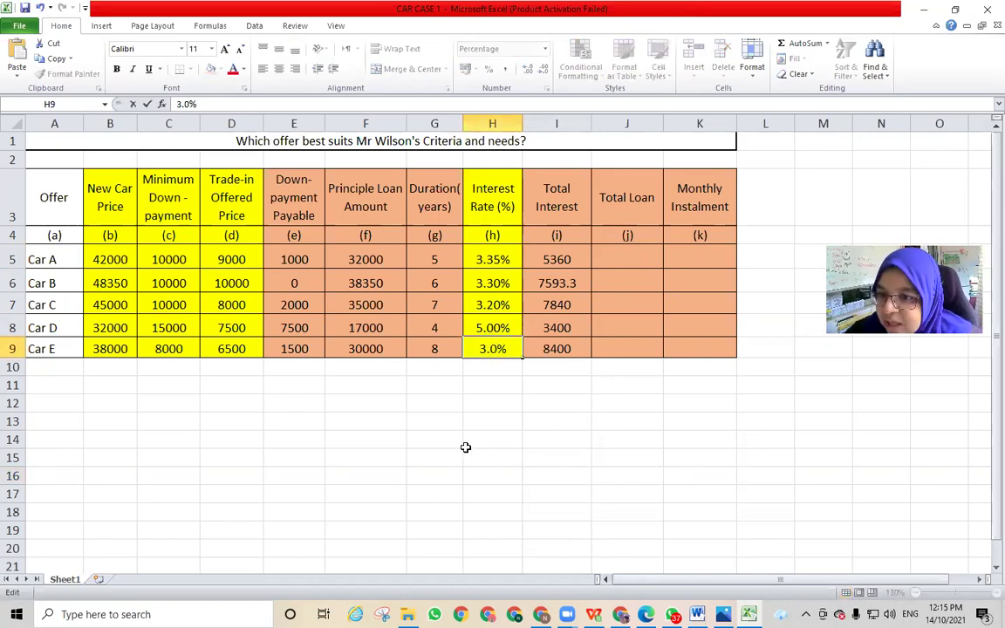
{"action": "left_click", "coordinate": [469, 445]}
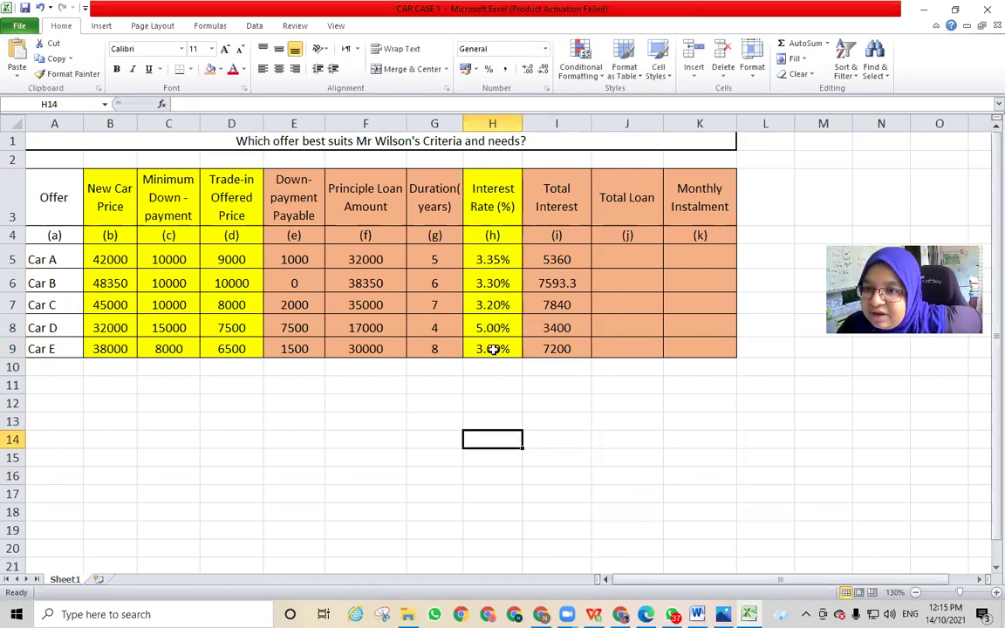
Insert an empty column between Interest Rate and Total Interest
{"action": "left_click", "coordinate": [566, 125]}
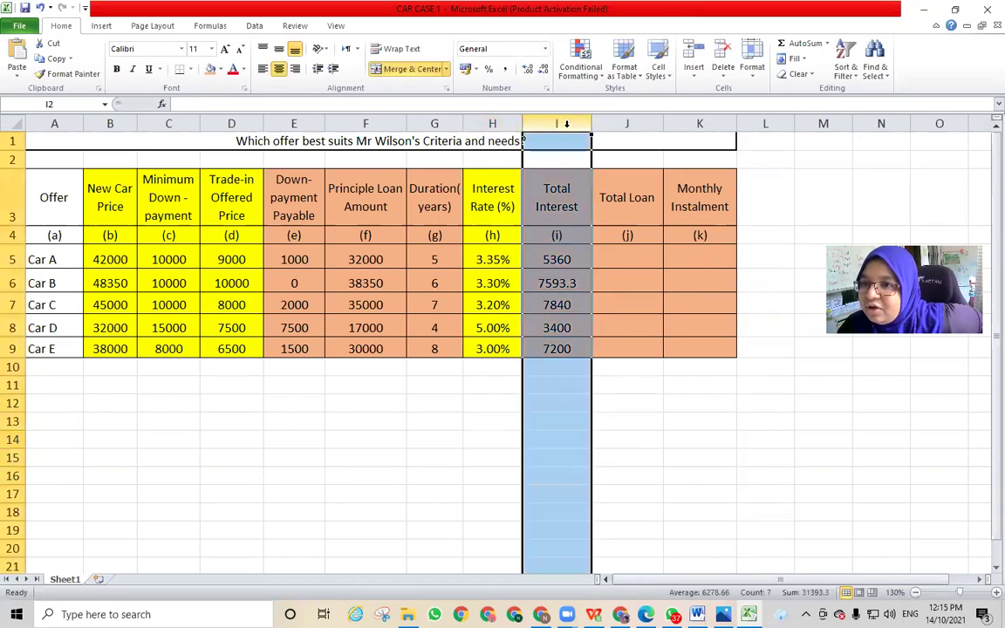
{"action": "right_click", "coordinate": [567, 124]}
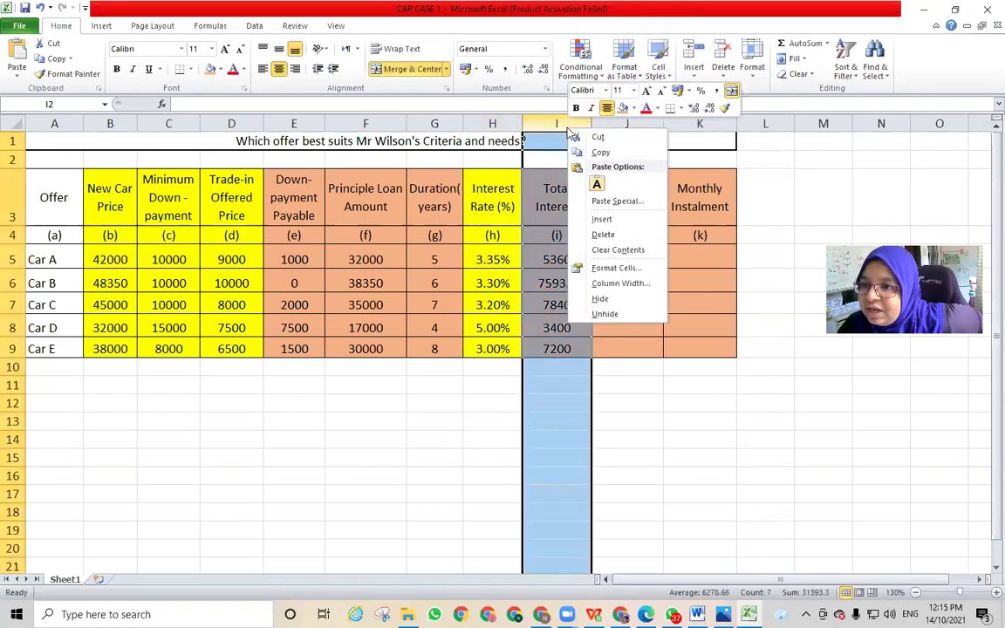
{"action": "left_click", "coordinate": [615, 221]}
{"action": "left_click", "coordinate": [559, 459]}
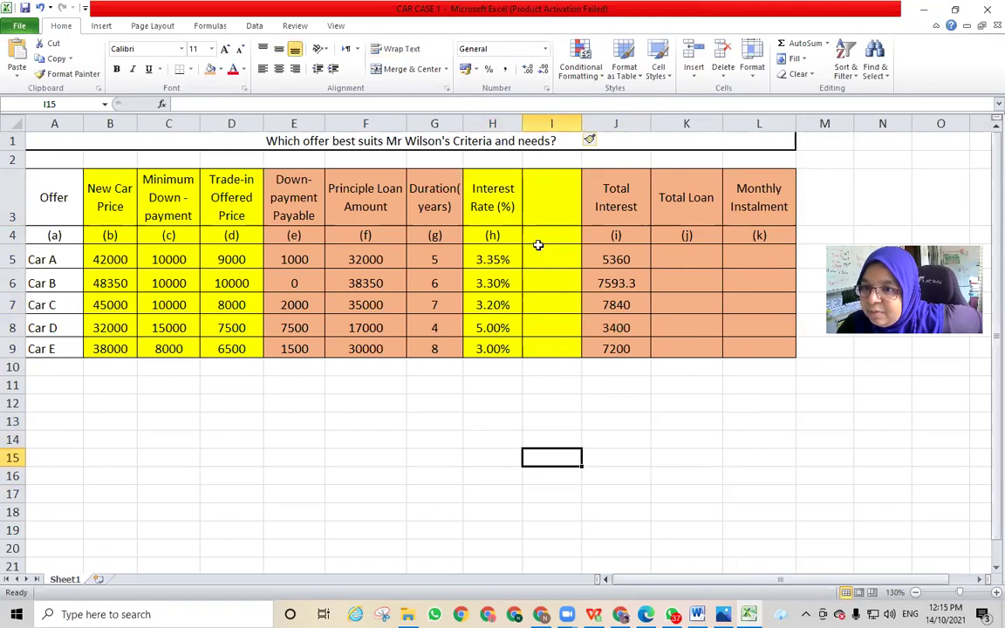
Apply the Fraction number format to cells I5:I9 in the inserted column
{"action": "left_click_drag", "start_coordinate": [545, 253], "coordinate": [548, 341]}
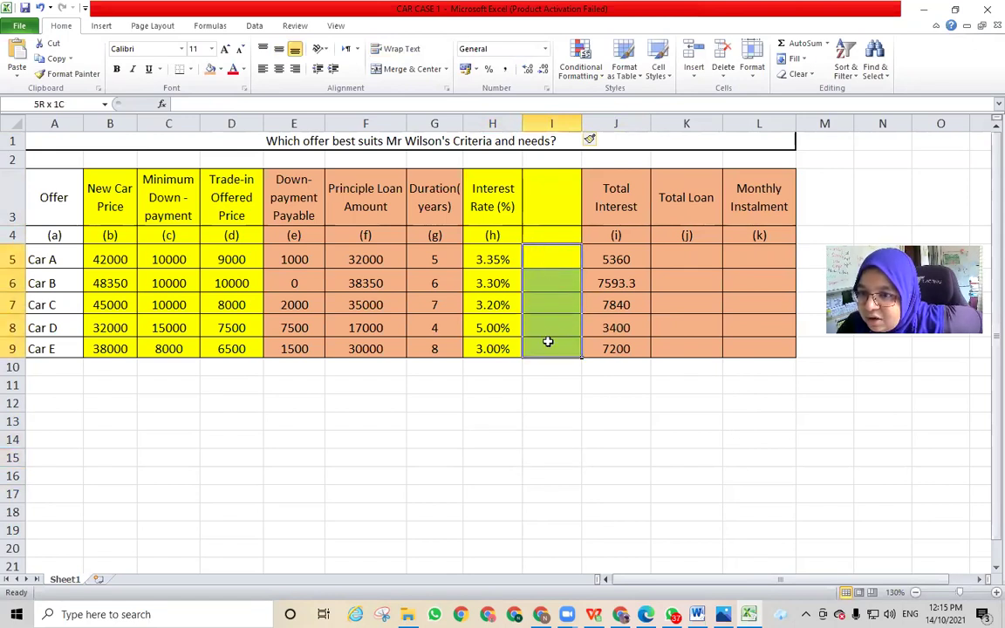
{"action": "right_click", "coordinate": [555, 288]}
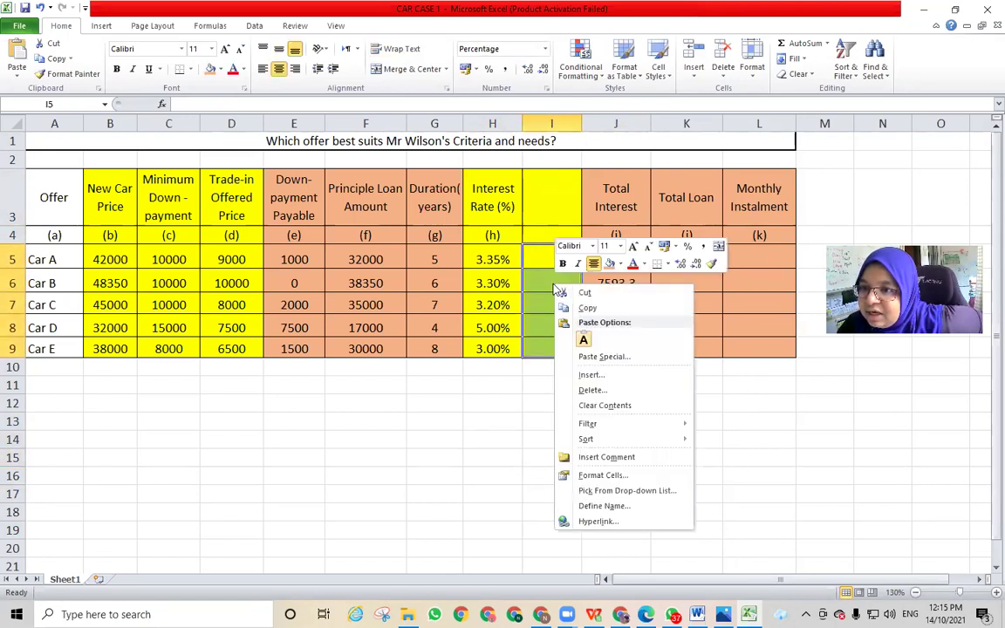
{"action": "left_click", "coordinate": [636, 476]}
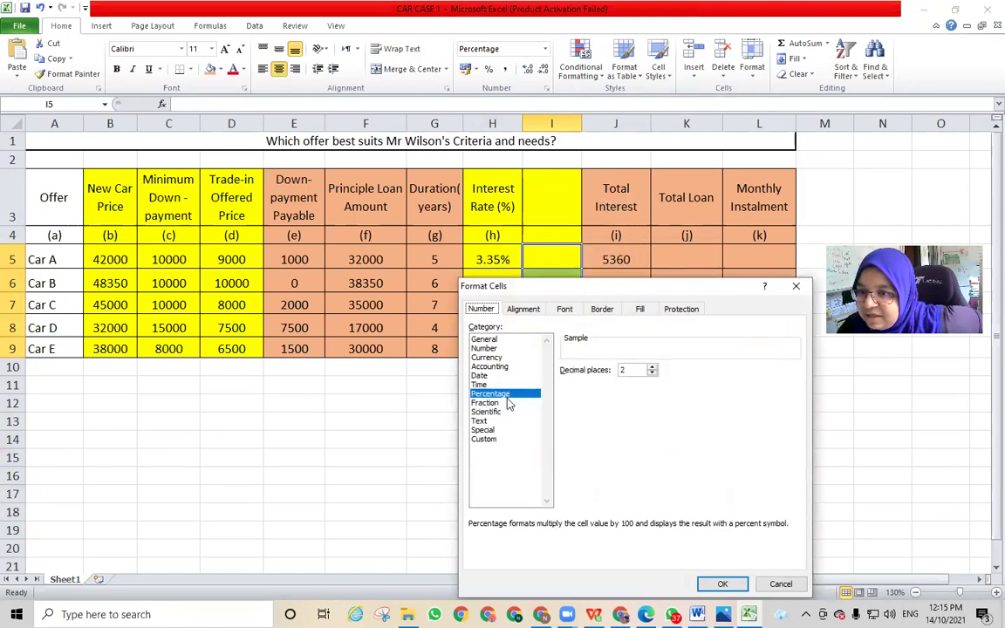
{"action": "left_click", "coordinate": [508, 404]}
{"action": "key", "text": "Return"}
Change the number format of cells I5:I9 to Percentage with 2 decimal places
{"action": "right_click", "coordinate": [549, 300]}
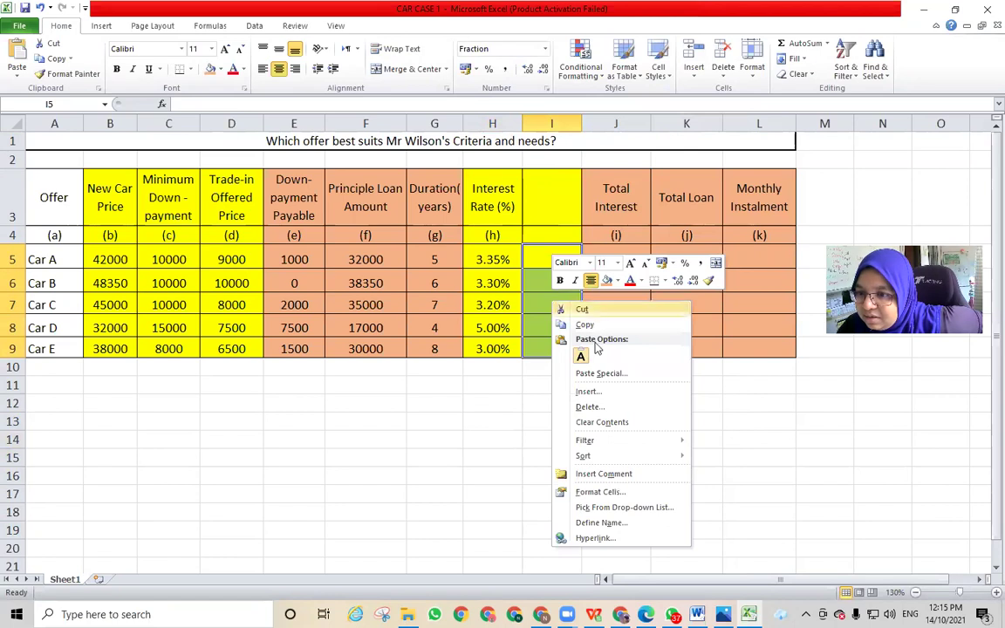
{"action": "left_click", "coordinate": [585, 491]}
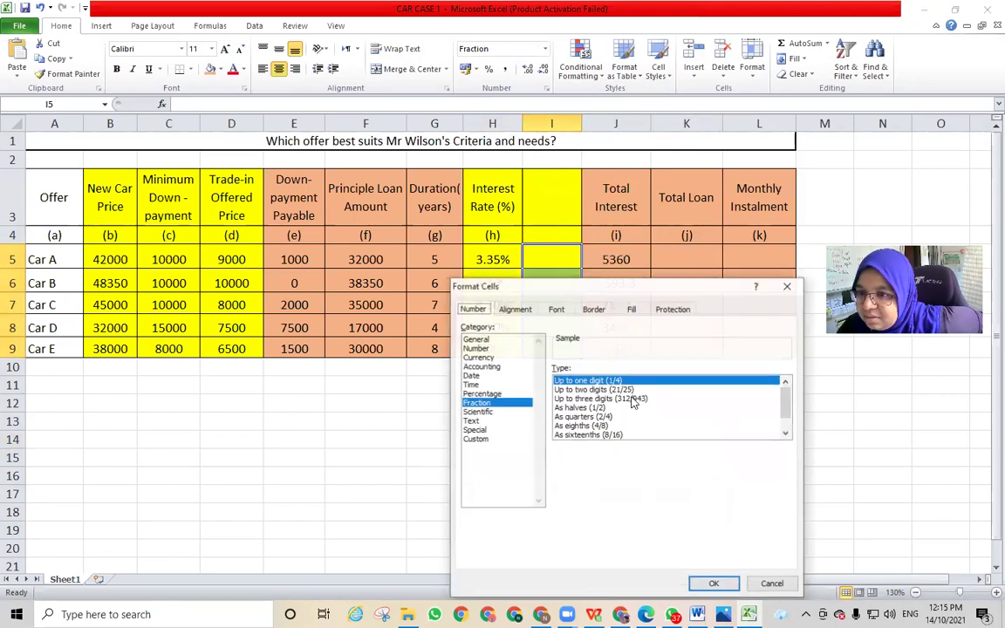
{"action": "left_click", "coordinate": [485, 394]}
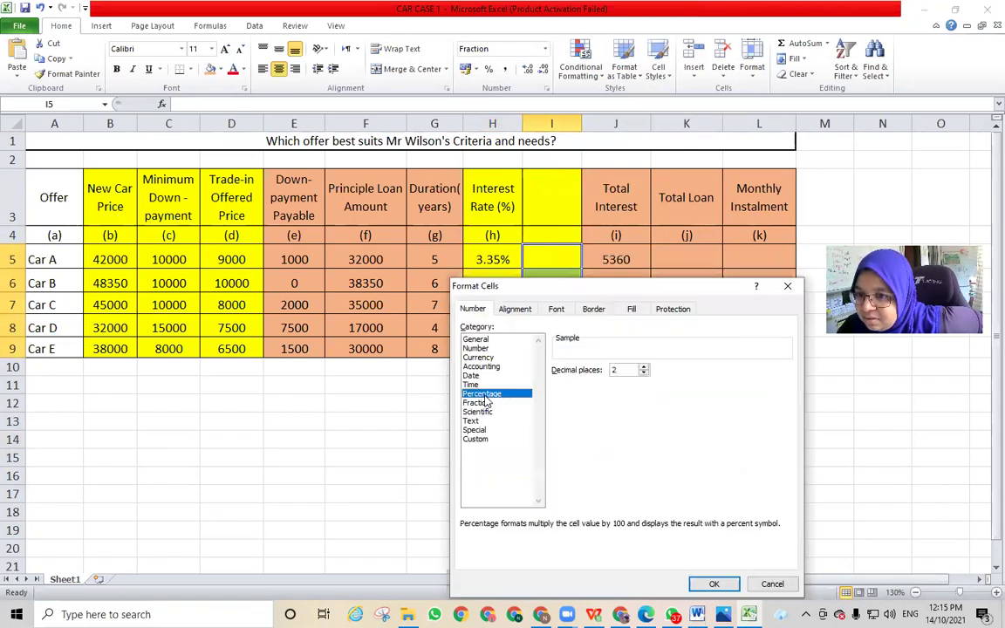
{"action": "left_click", "coordinate": [716, 582]}
Enter 3.35% in cell I5 of the inserted column
{"action": "left_click", "coordinate": [550, 259]}
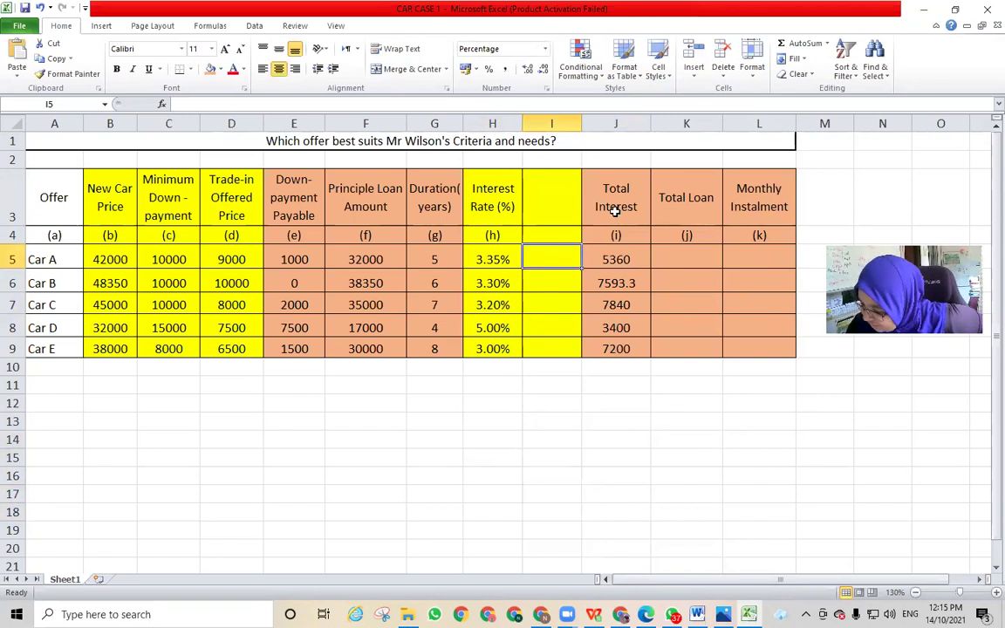
{"action": "type", "text": "3.35"}
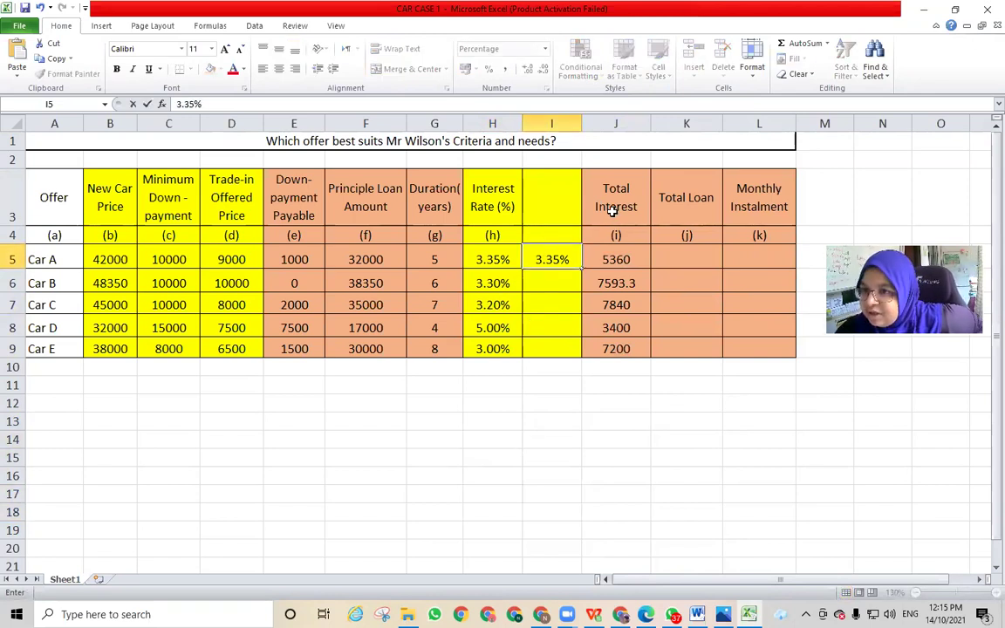
{"action": "left_click", "coordinate": [602, 419]}
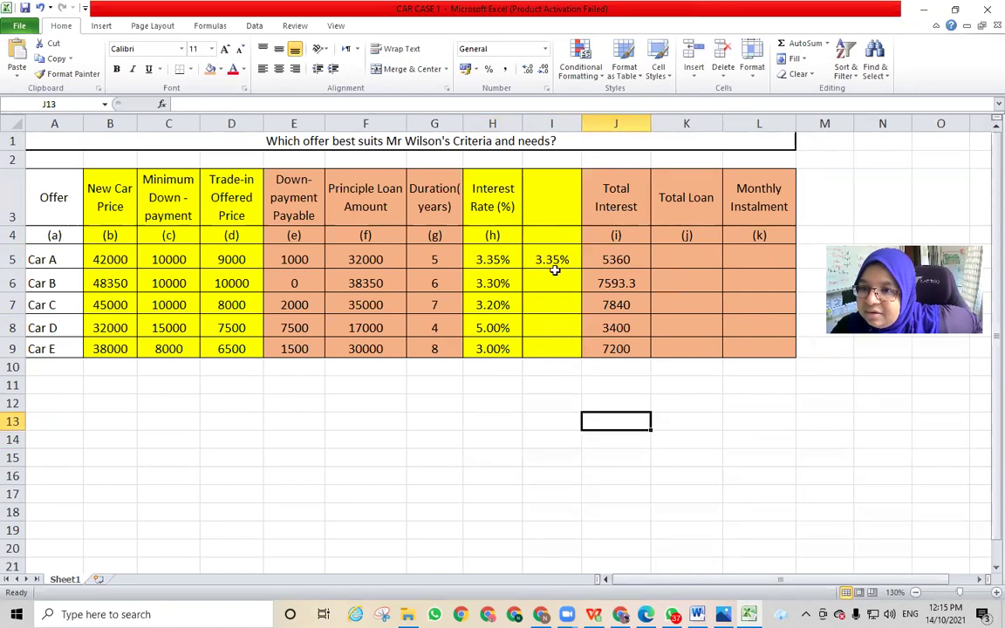
Delete the inserted column I so Total Interest directly follows Interest Rate
{"action": "left_click", "coordinate": [555, 123]}
{"action": "right_click", "coordinate": [558, 126]}
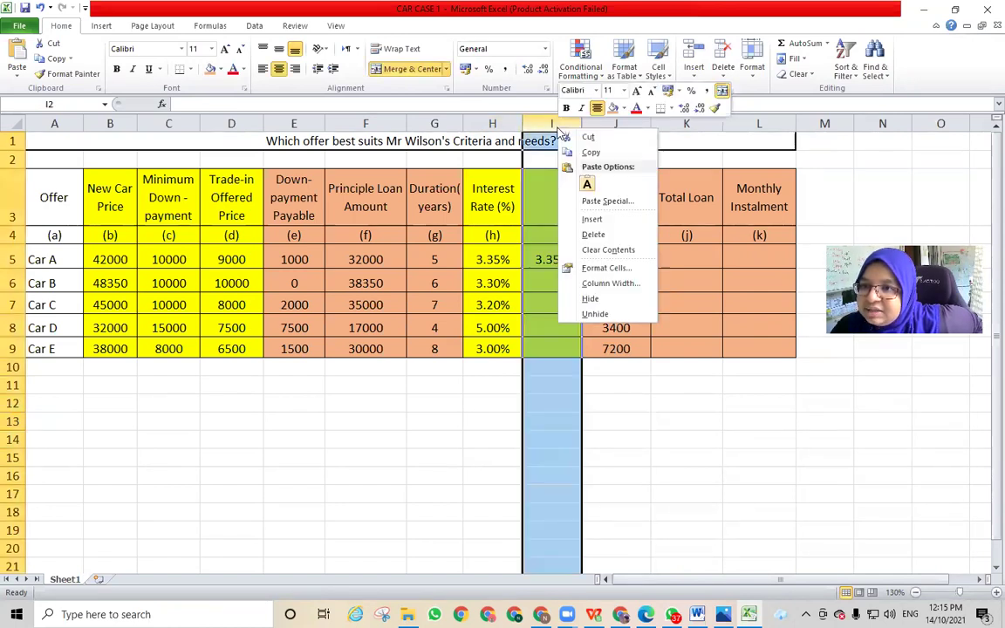
{"action": "left_click", "coordinate": [598, 235]}
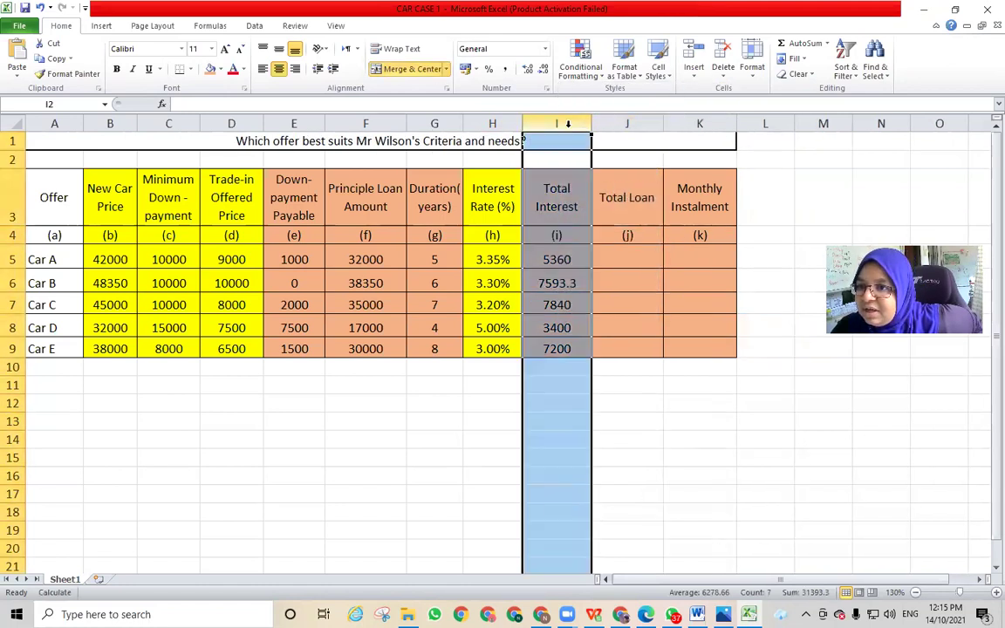
Insert a column before Total Interest again and enter 3.35% in its Car A cell, I5
{"action": "right_click", "coordinate": [568, 124]}
{"action": "left_click", "coordinate": [601, 217]}
{"action": "left_click", "coordinate": [597, 409]}
{"action": "left_click", "coordinate": [546, 254]}
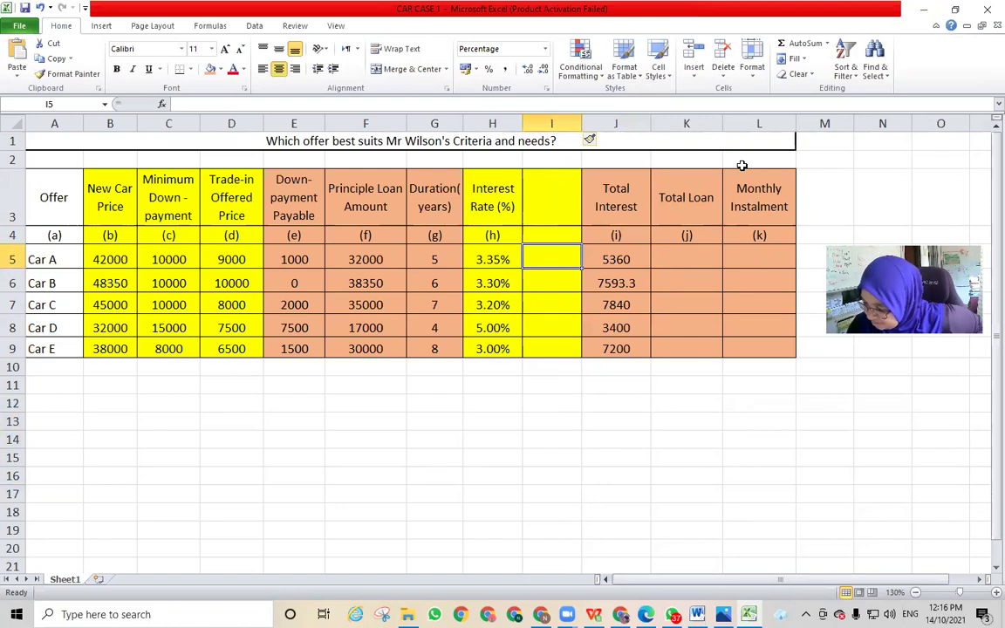
{"action": "type", "text": "3.35"}
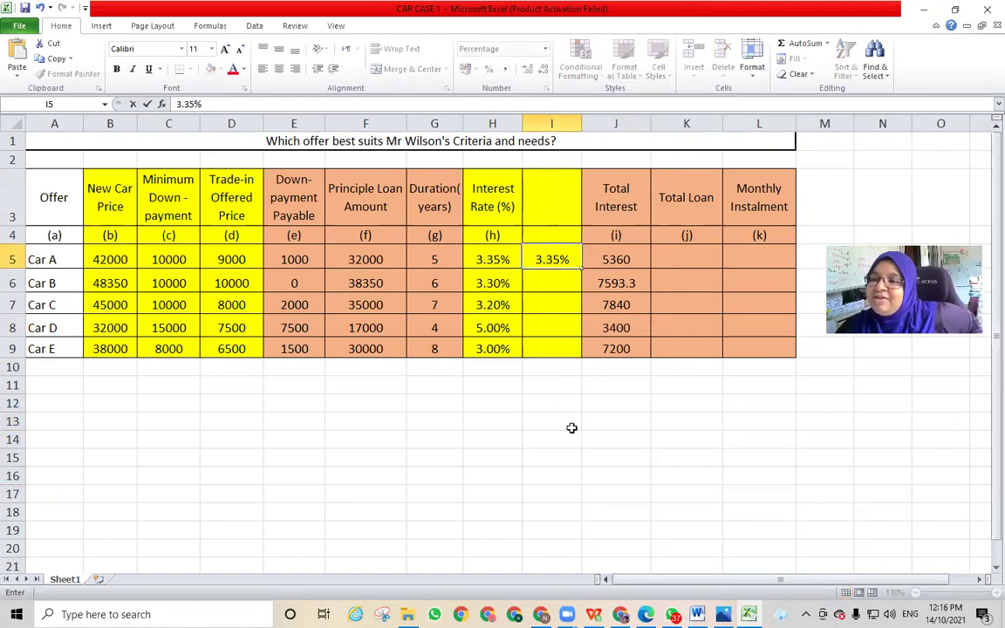
Delete the inserted column I holding the 3.35% test entry
{"action": "left_click", "coordinate": [554, 125]}
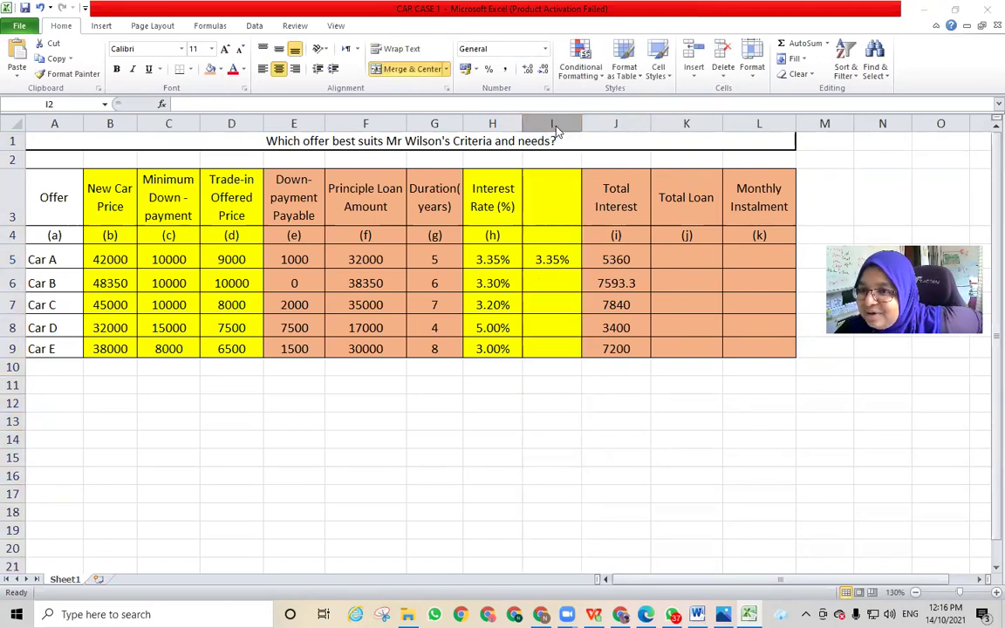
{"action": "left_click", "coordinate": [557, 129]}
{"action": "right_click", "coordinate": [557, 129]}
{"action": "left_click", "coordinate": [593, 231]}
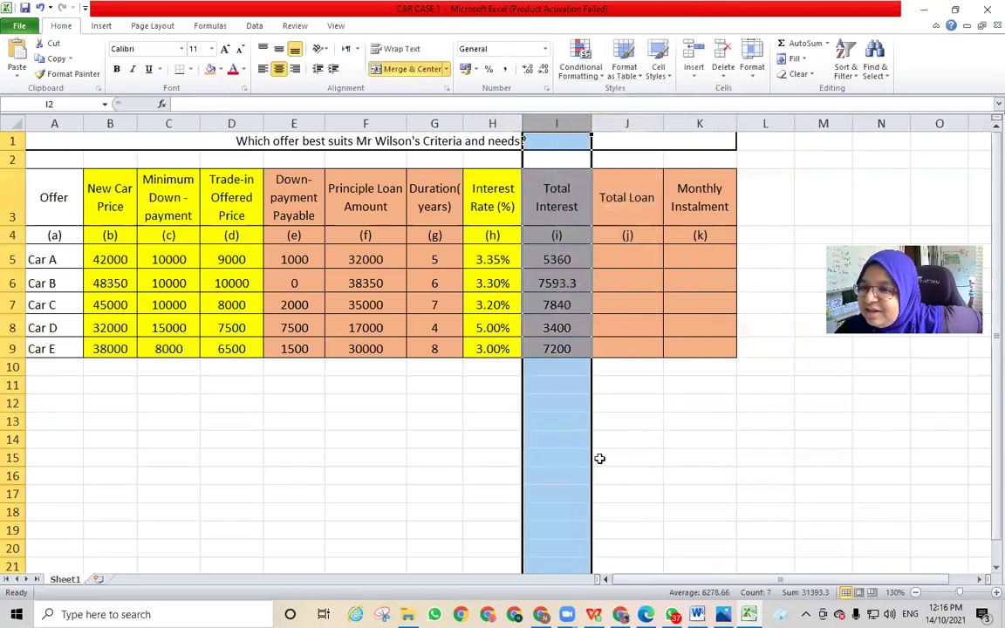
{"action": "left_click", "coordinate": [686, 447]}
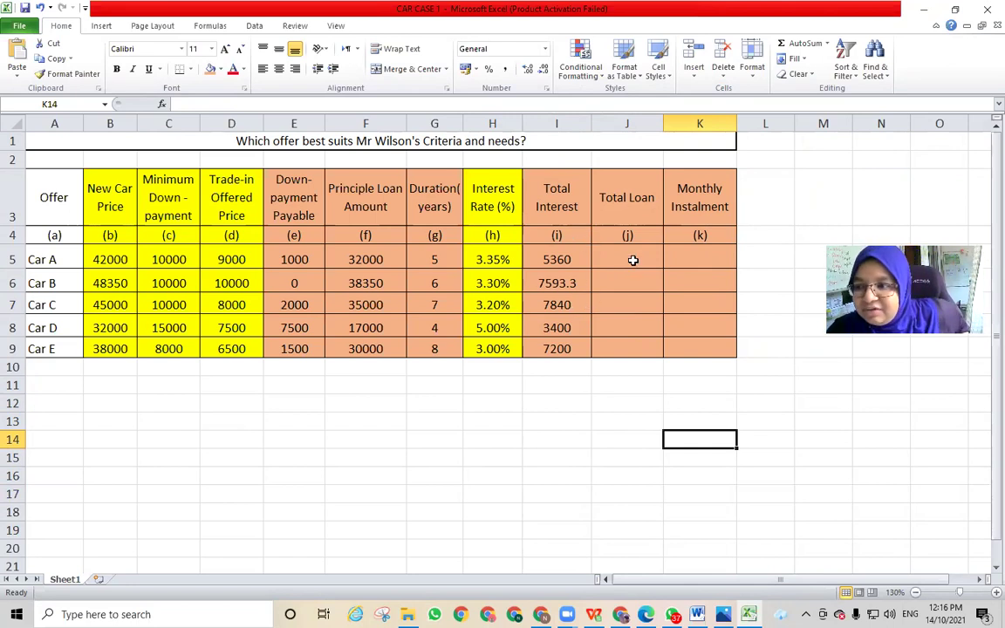
Examine the Total Interest formulas of Car A in I5 and Car E in I9
{"action": "left_click", "coordinate": [541, 402]}
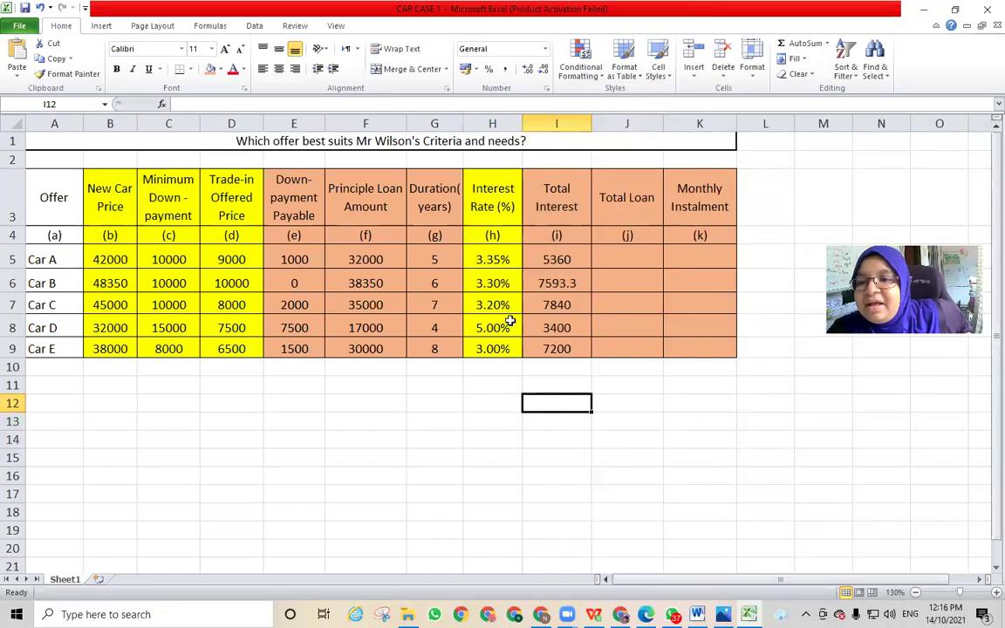
{"action": "left_click", "coordinate": [559, 259]}
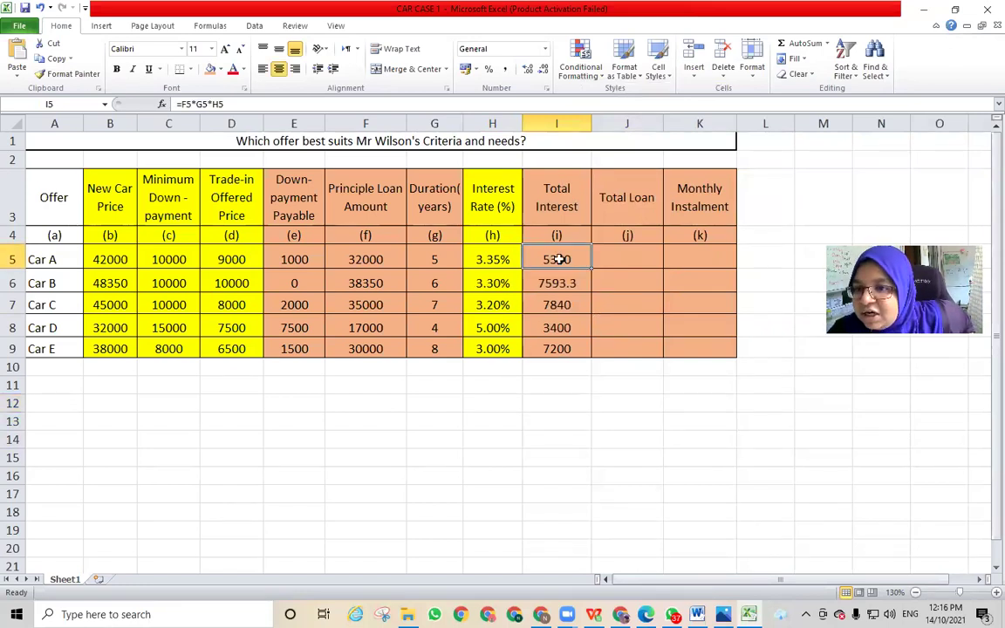
{"action": "double_click", "coordinate": [569, 348]}
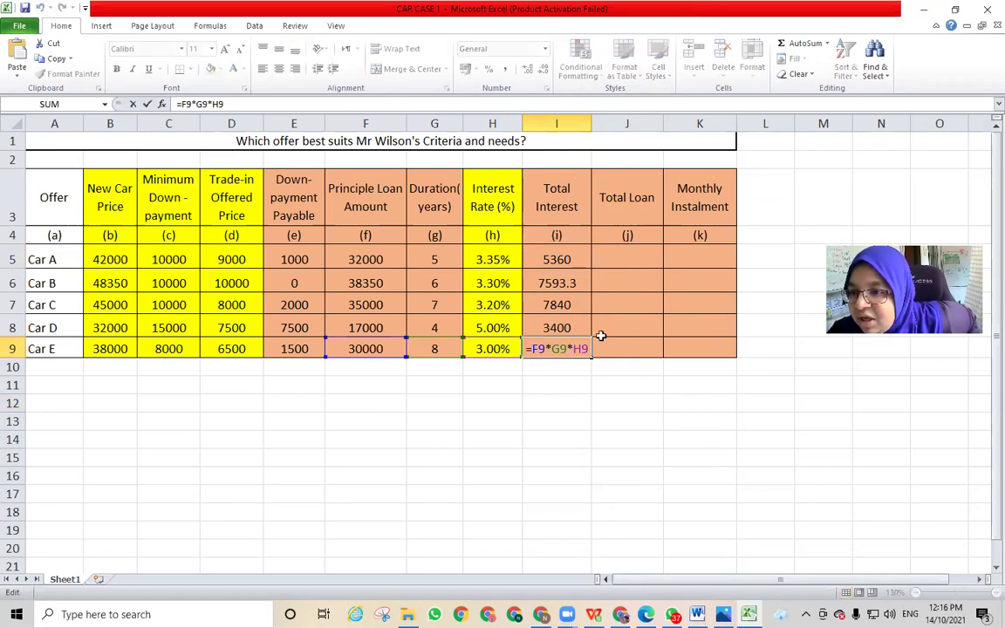
{"action": "left_click", "coordinate": [602, 455]}
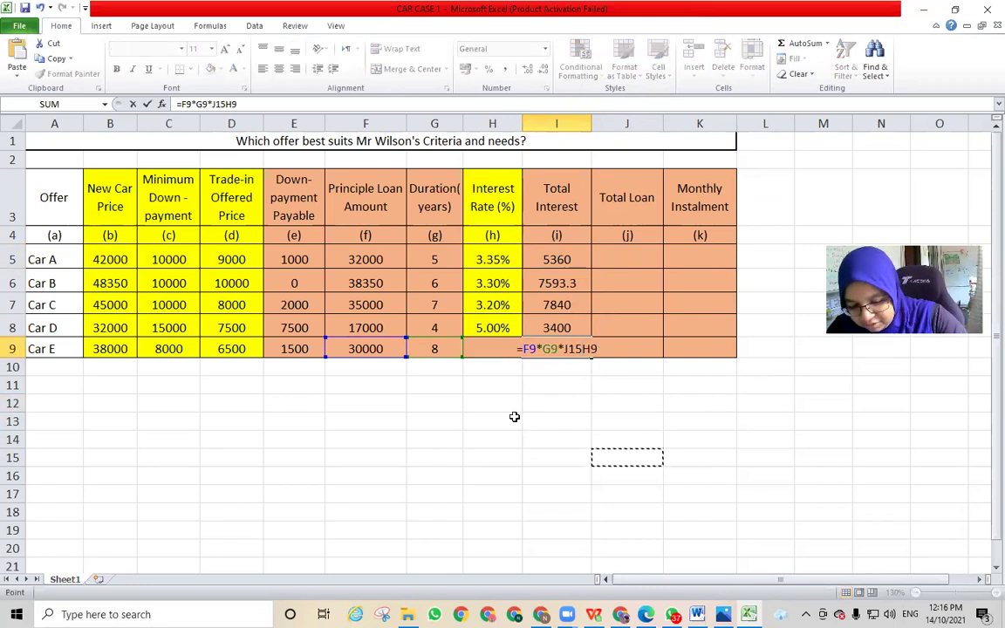
{"action": "key", "text": "Escape"}
{"action": "left_click", "coordinate": [517, 476]}
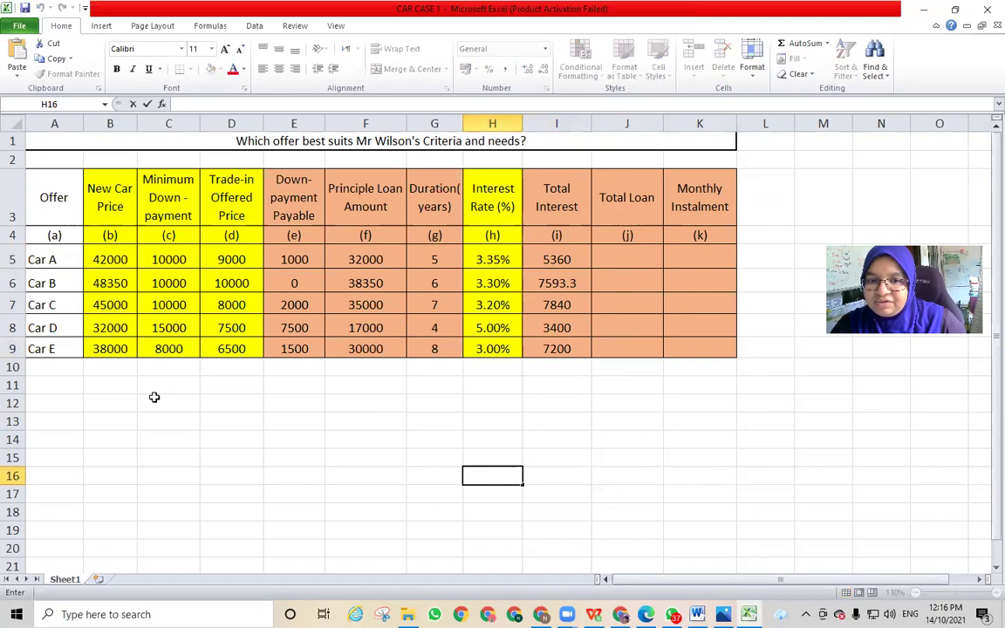
Start a list of column formulas below the table with 1 in B12 and e in C12
{"action": "left_click", "coordinate": [111, 387]}
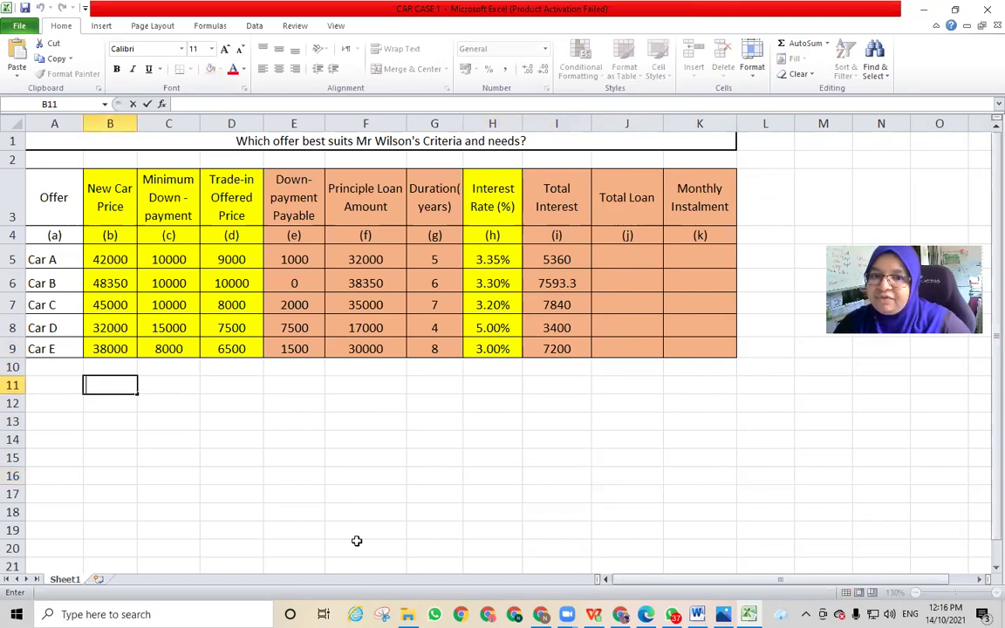
{"action": "left_click", "coordinate": [74, 402]}
{"action": "left_click", "coordinate": [102, 407]}
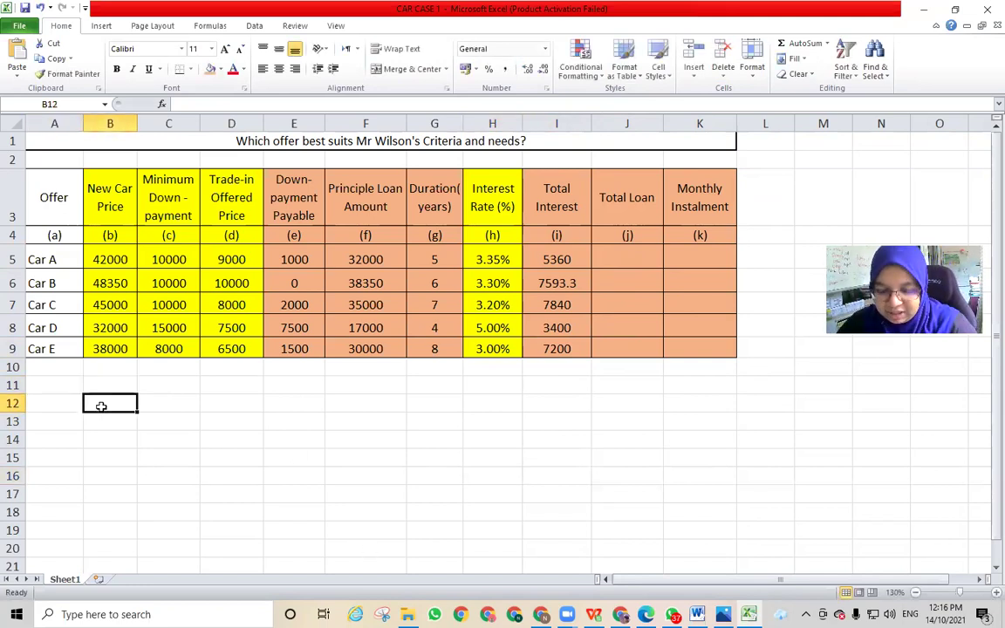
{"action": "type", "text": "1."}
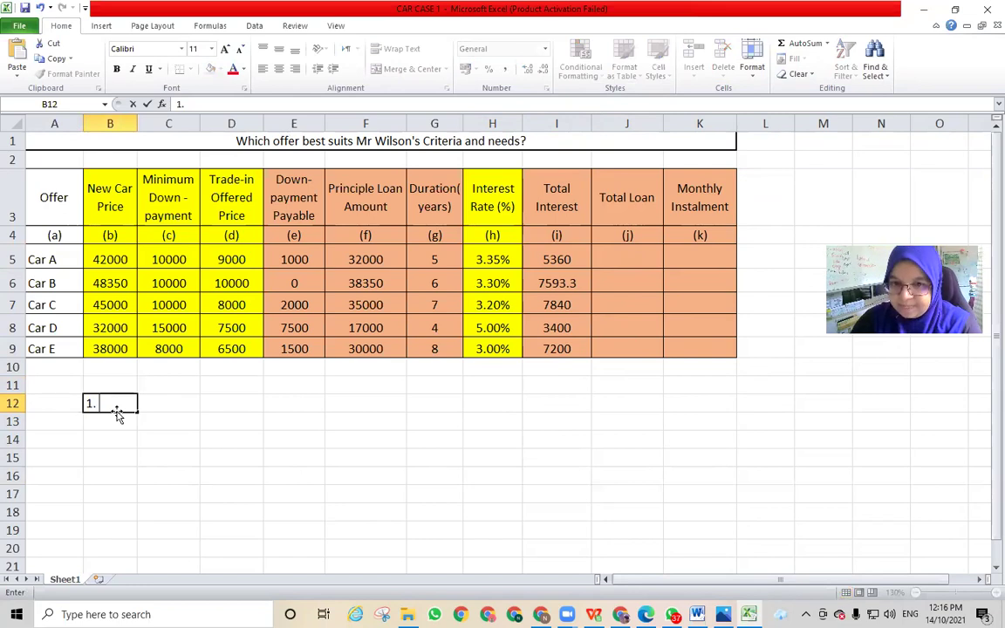
{"action": "left_click", "coordinate": [223, 525]}
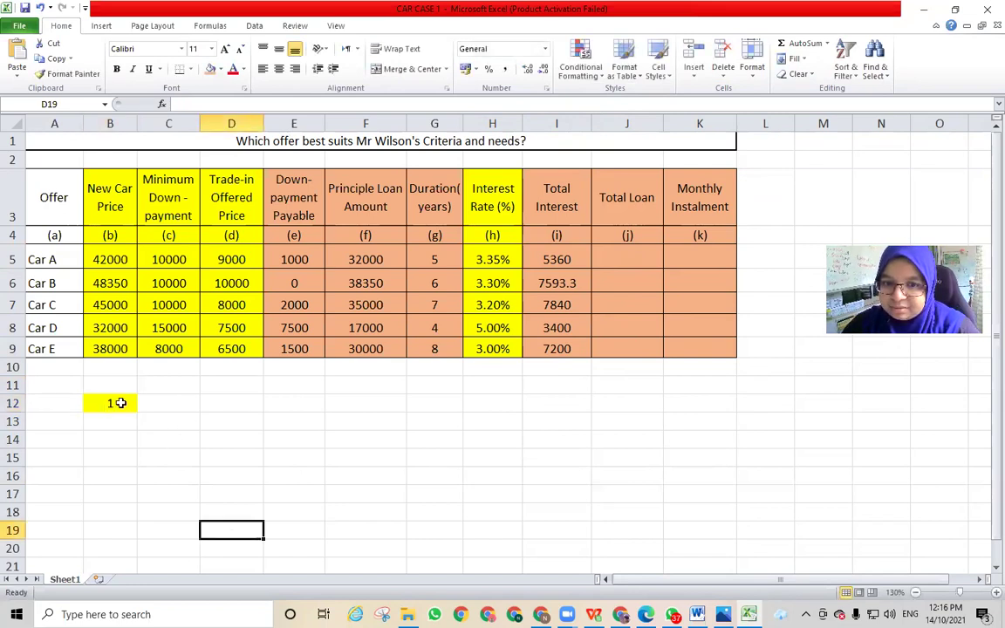
{"action": "left_click", "coordinate": [166, 404]}
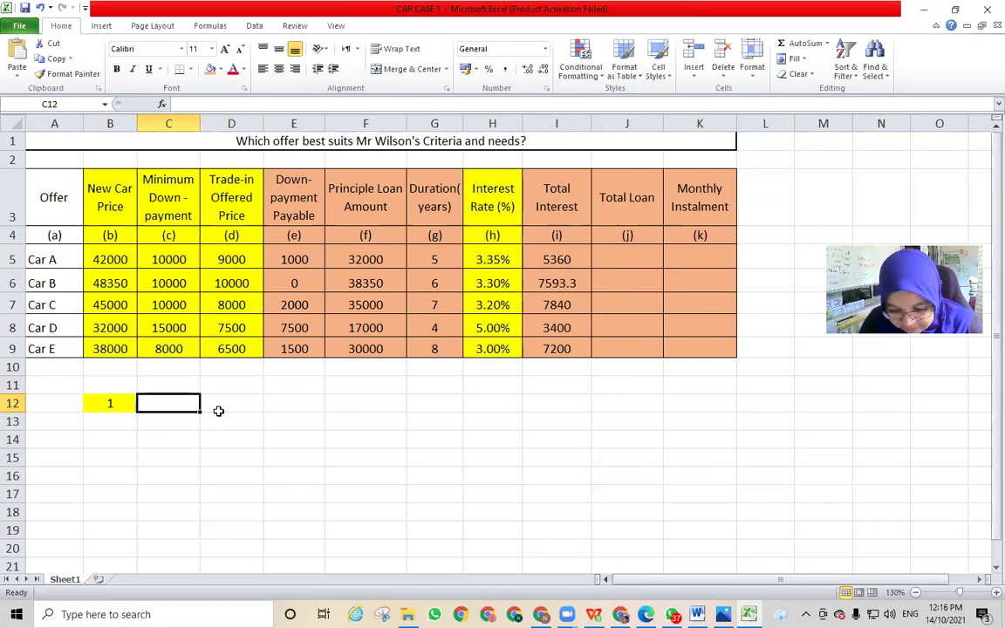
{"action": "type", "text": "e"}
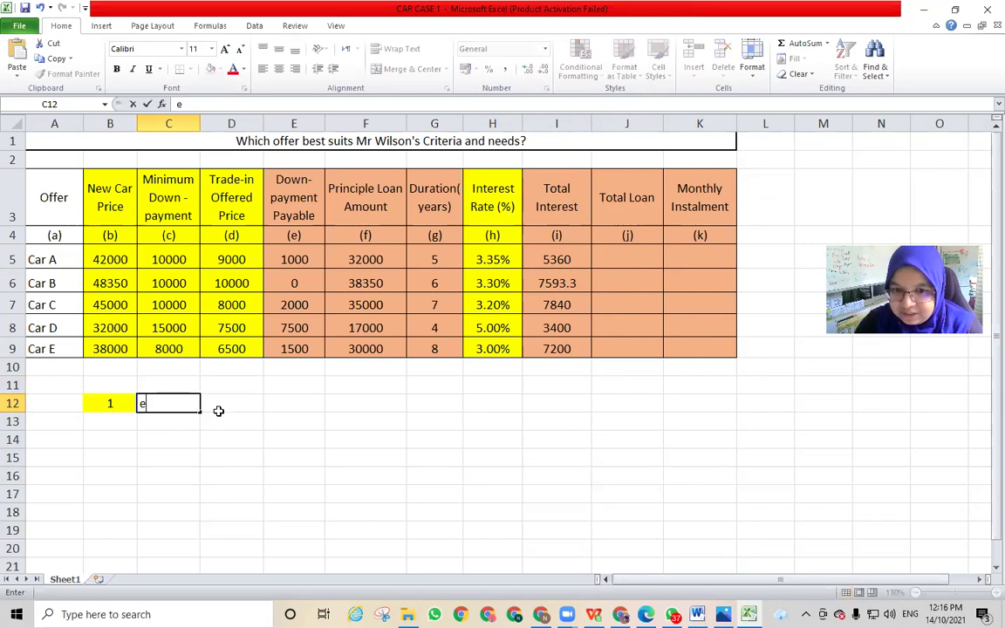
{"action": "key", "text": "Tab"}
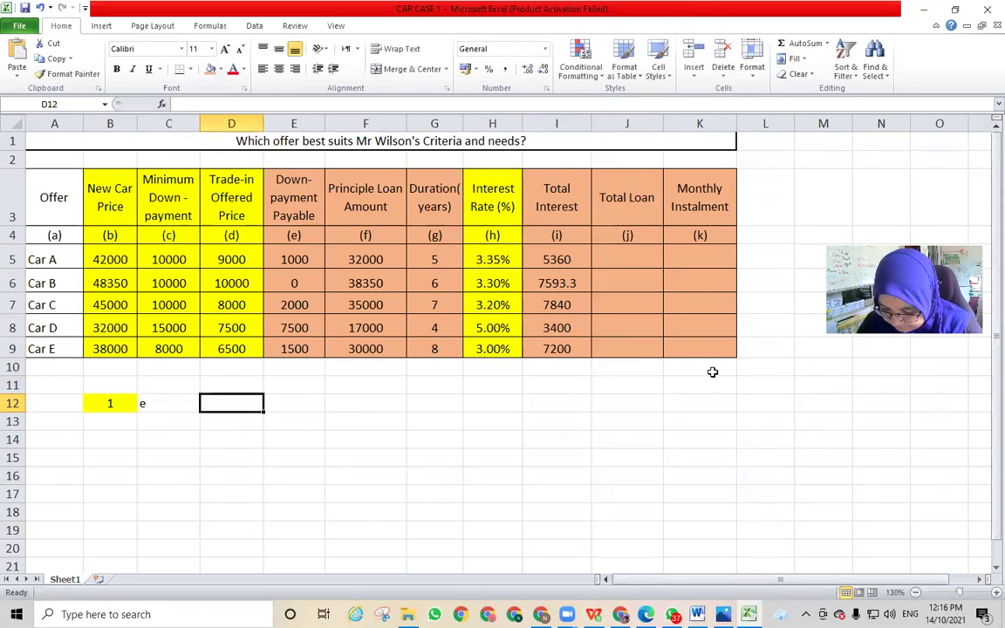
Enter the text c - d in D12 as the formula for column e
{"action": "type", "text": "mi"}
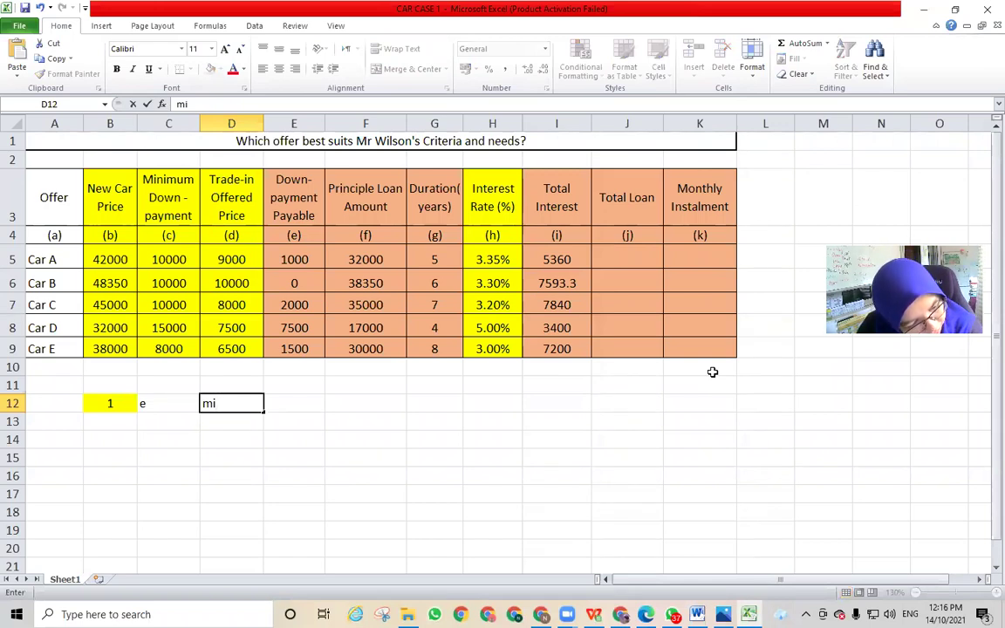
{"action": "key", "text": "BackSpace"}
{"action": "key", "text": "BackSpace"}
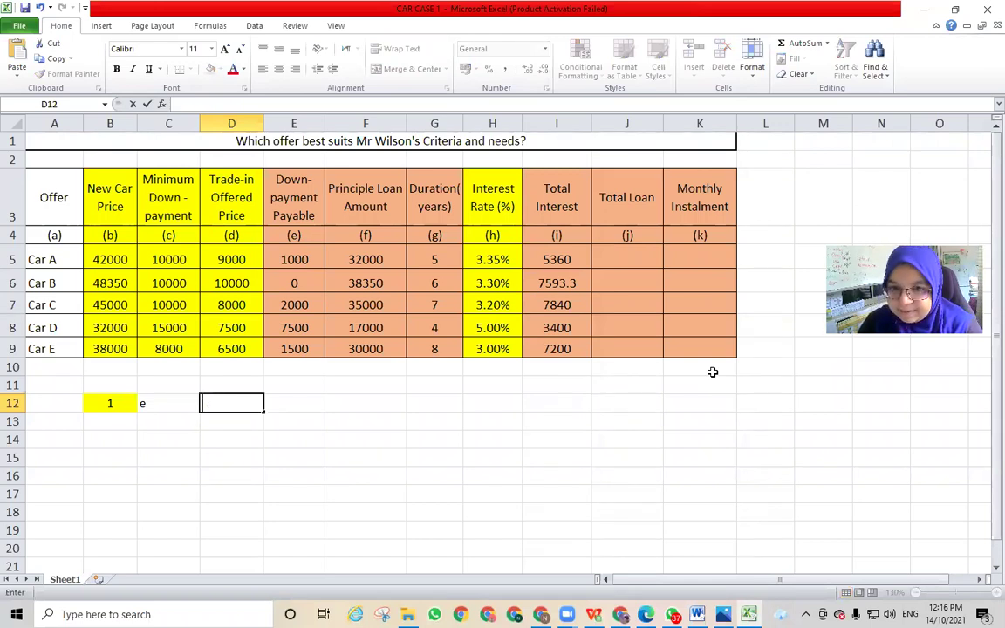
{"action": "type", "text": "c -"}
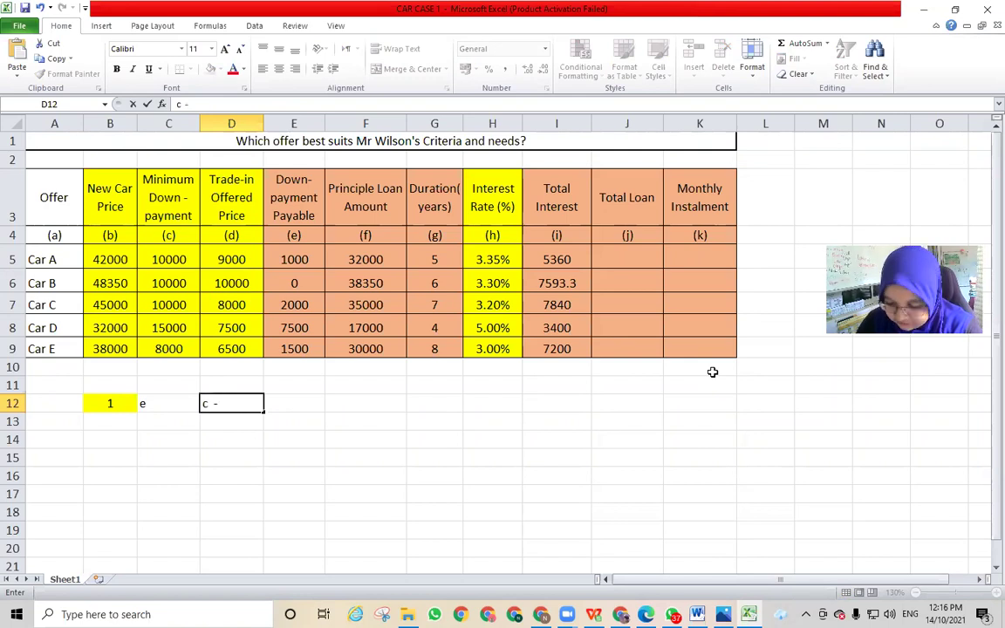
{"action": "type", "text": " d"}
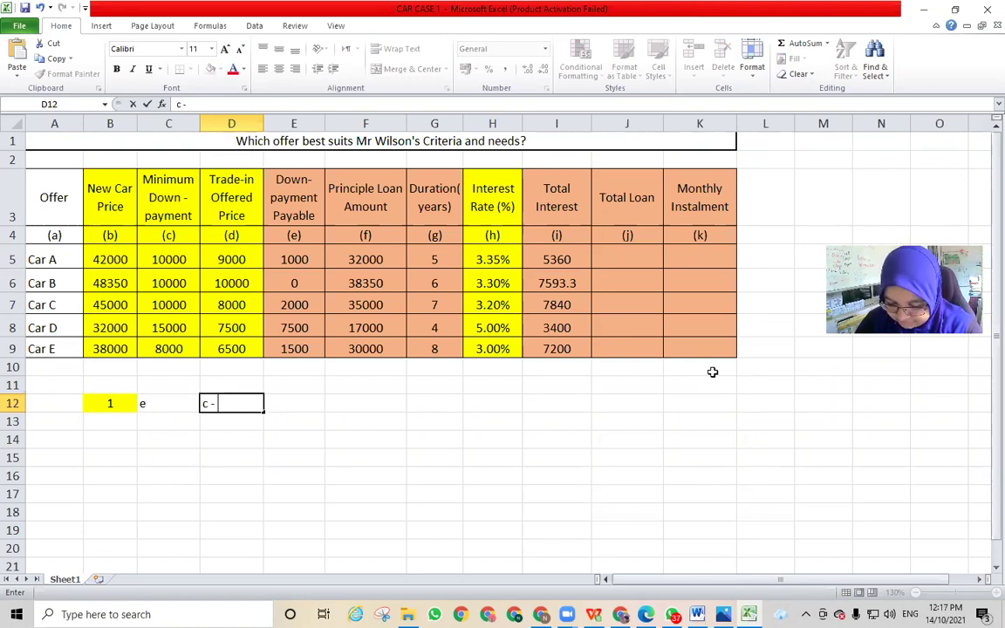
{"action": "left_click", "coordinate": [390, 492]}
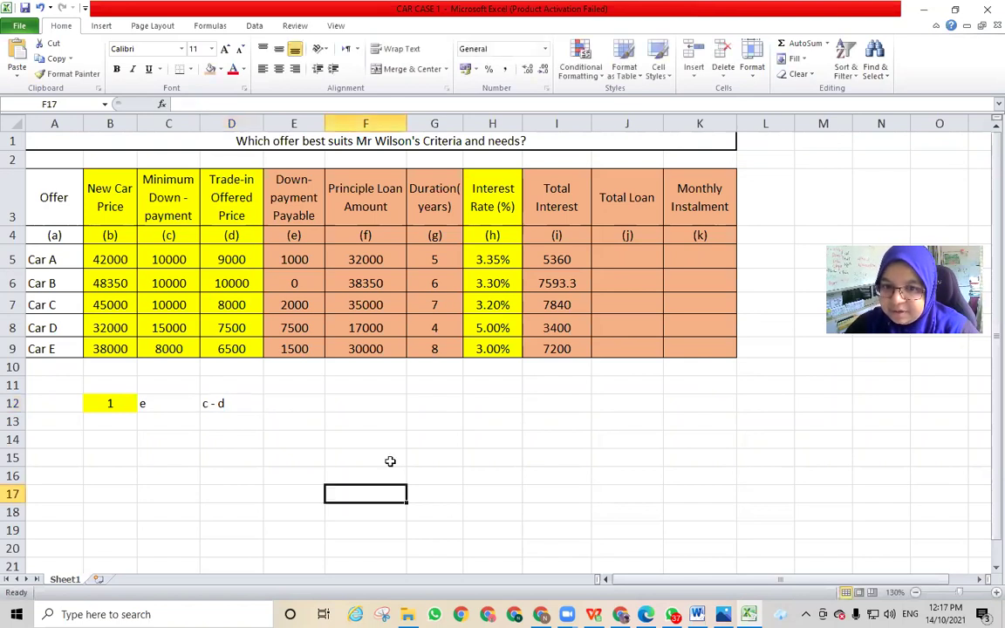
Remove the fill colour from the formula note cells B12:D12
{"action": "left_click", "coordinate": [114, 422]}
{"action": "left_click", "coordinate": [119, 401]}
{"action": "left_click_drag", "start_coordinate": [118, 401], "coordinate": [232, 403]}
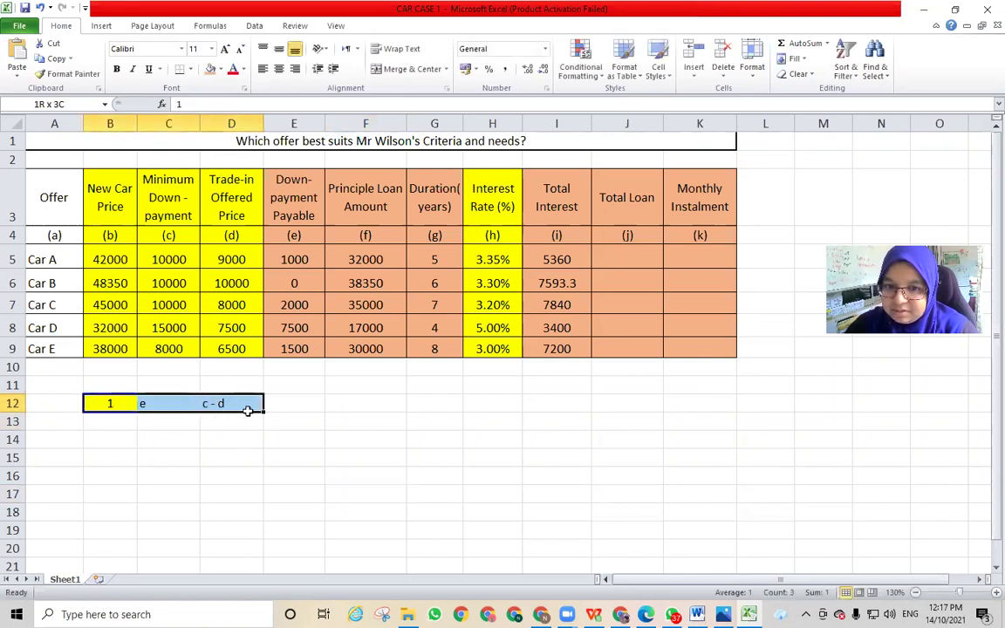
{"action": "left_click", "coordinate": [219, 70]}
{"action": "left_click", "coordinate": [231, 187]}
{"action": "left_click", "coordinate": [274, 506]}
Centre the contents of cells B12:D12 horizontally
{"action": "left_click_drag", "start_coordinate": [114, 403], "coordinate": [218, 403]}
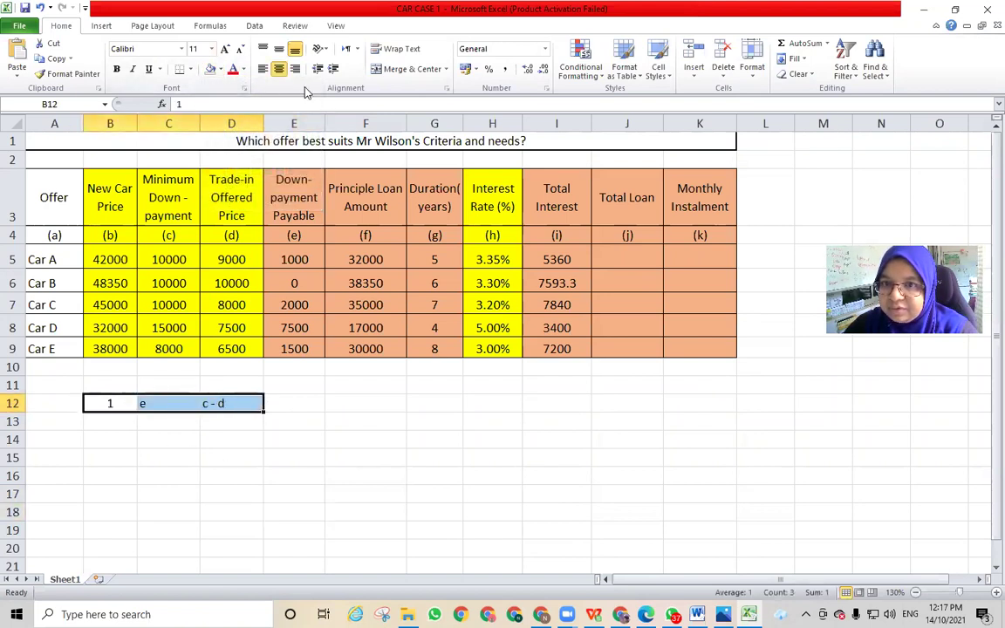
{"action": "left_click", "coordinate": [278, 68]}
{"action": "left_click", "coordinate": [319, 456]}
{"action": "double_click", "coordinate": [157, 404]}
{"action": "left_click", "coordinate": [228, 475]}
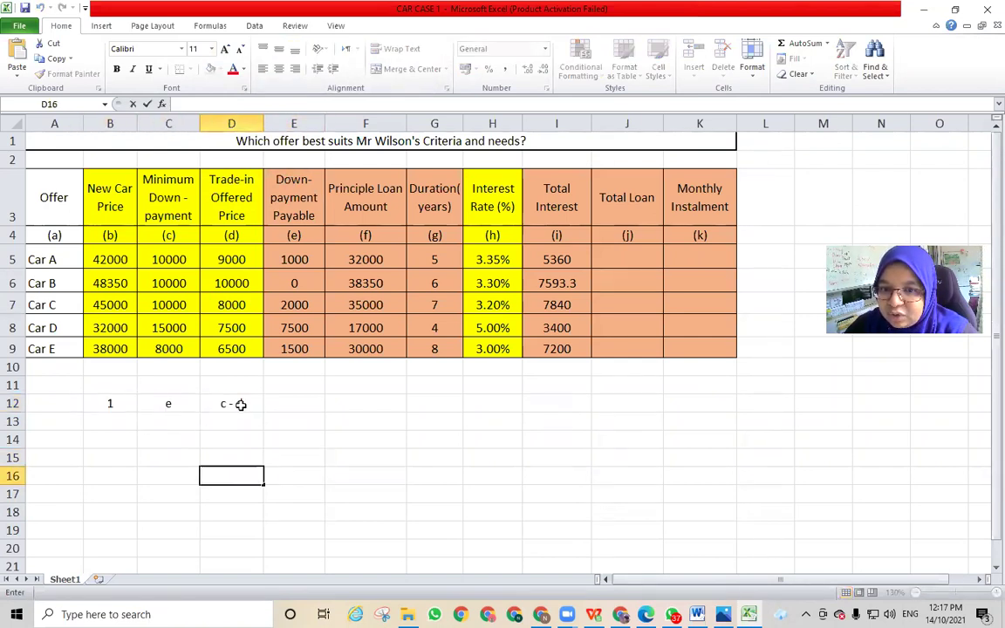
Add the second list entry with 2 in B13 and f in C13
{"action": "left_click", "coordinate": [120, 419]}
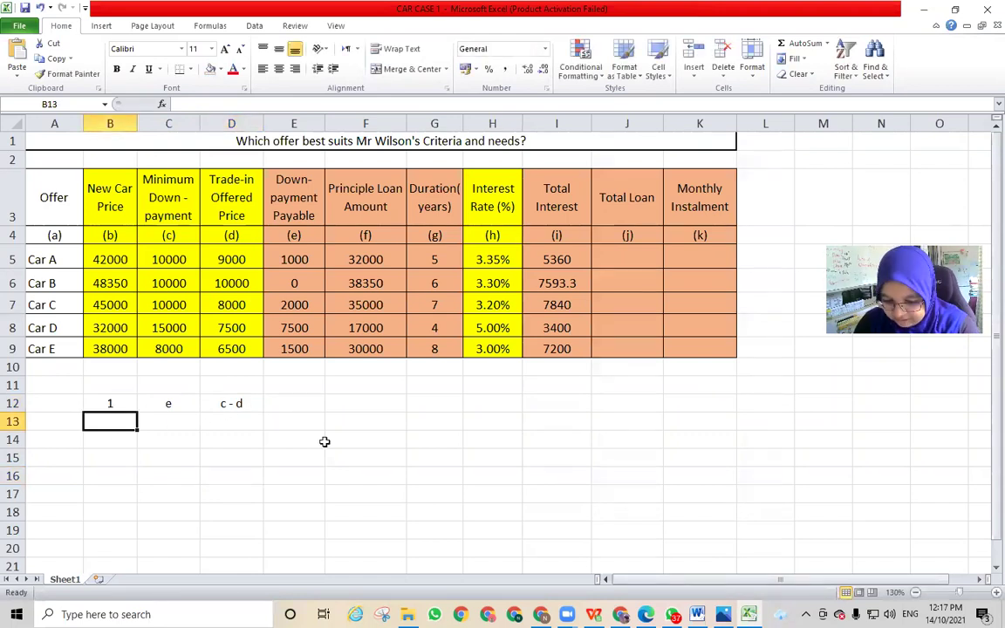
{"action": "type", "text": "2"}
{"action": "left_click", "coordinate": [208, 514]}
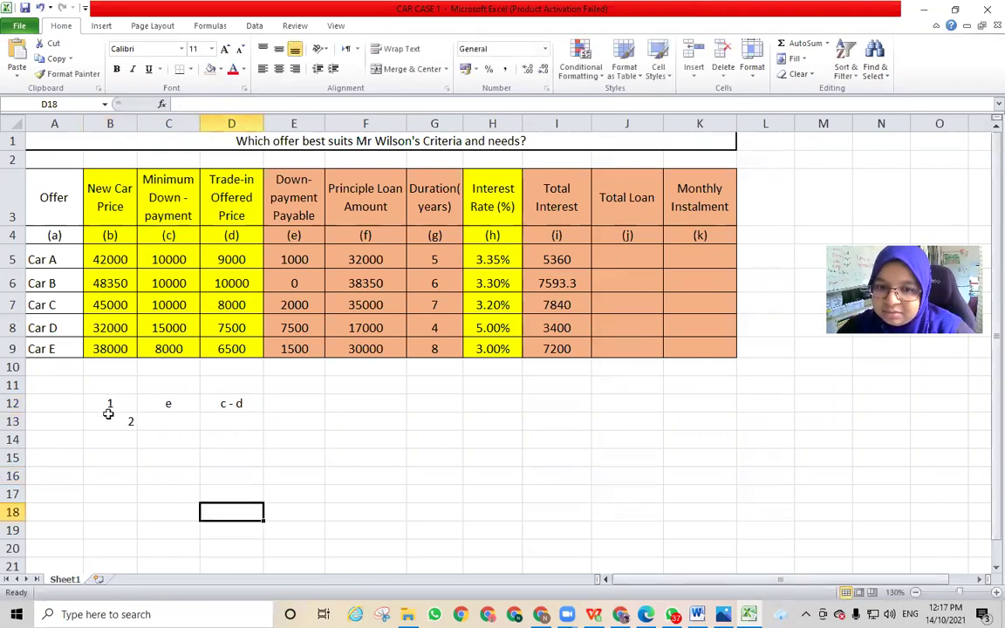
{"action": "left_click", "coordinate": [167, 419]}
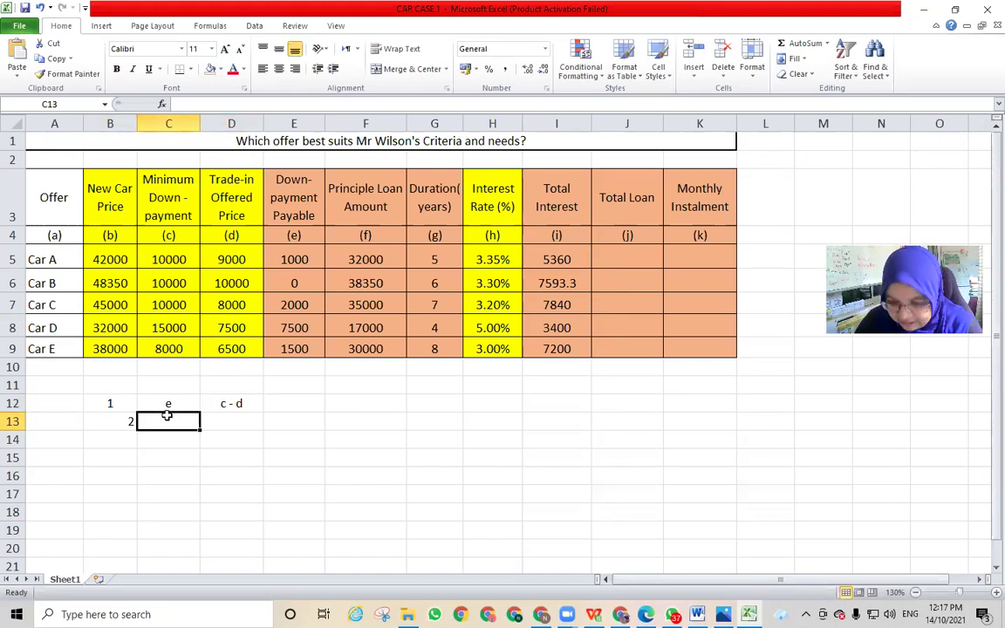
{"action": "type", "text": "f"}
{"action": "left_click", "coordinate": [225, 473]}
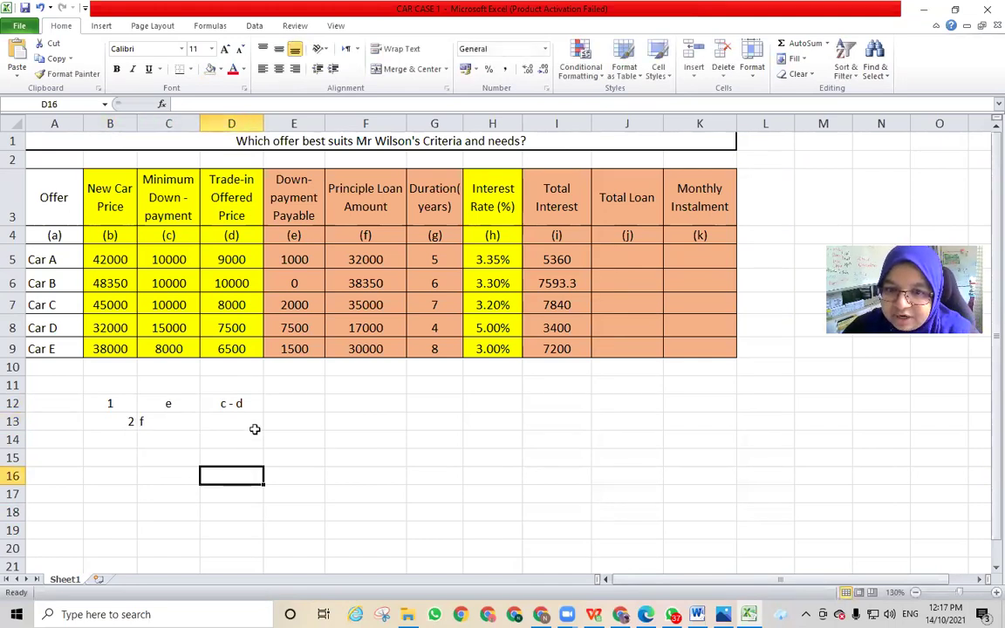
Centre the whole notes range B12:E19 horizontally
{"action": "left_click_drag", "start_coordinate": [108, 404], "coordinate": [297, 534]}
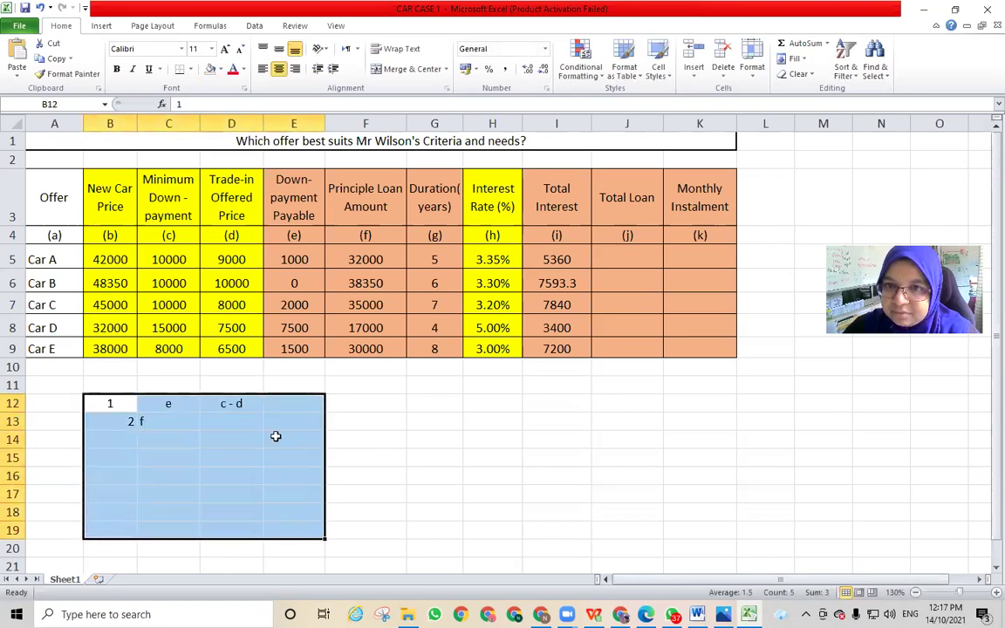
{"action": "key", "text": "alt+h"}
{"action": "key", "text": "a"}
{"action": "key", "text": "c"}
{"action": "key", "text": "alt+h"}
{"action": "key", "text": "a"}
{"action": "key", "text": "c"}
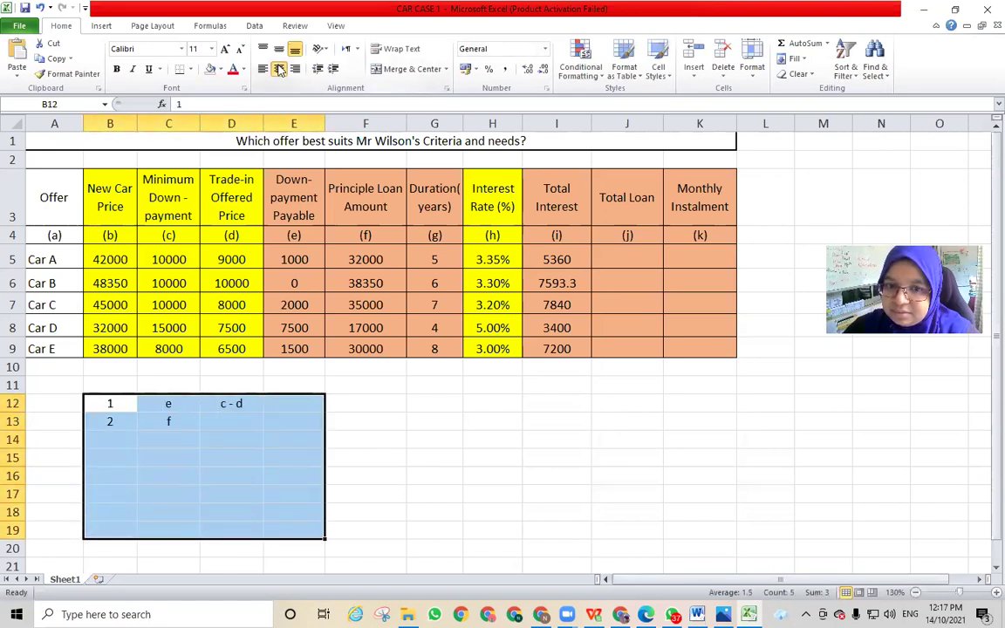
Enter the text b - c in D13 as the formula for column f
{"action": "left_click", "coordinate": [221, 417]}
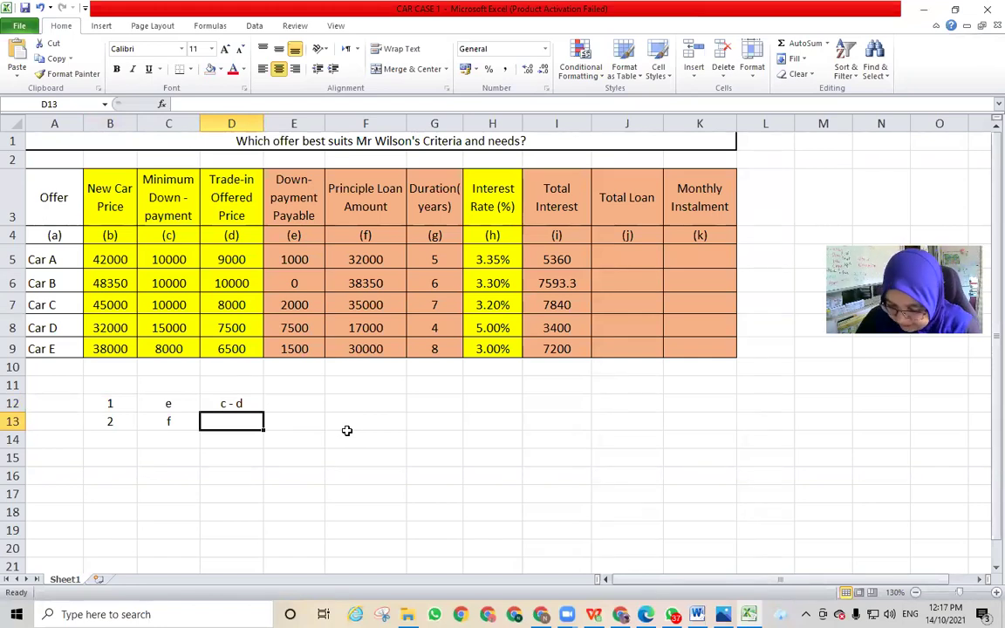
{"action": "type", "text": "b - c"}
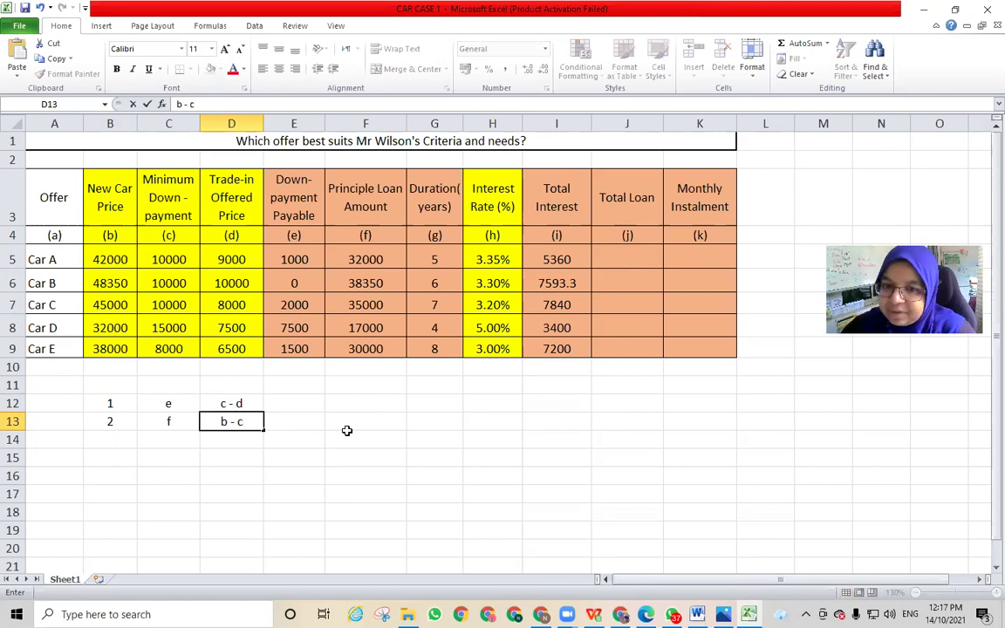
{"action": "left_click", "coordinate": [318, 473]}
Add the Total Interest note in row 14 with i in C14 and f * g*h in D14
{"action": "left_click", "coordinate": [168, 438]}
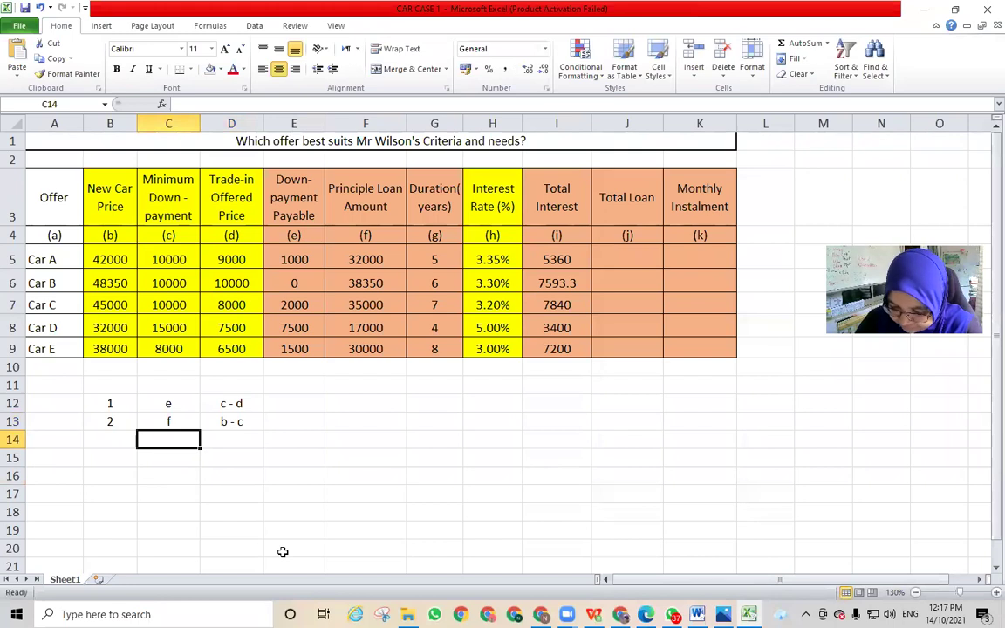
{"action": "type", "text": "i"}
{"action": "key", "text": "Tab"}
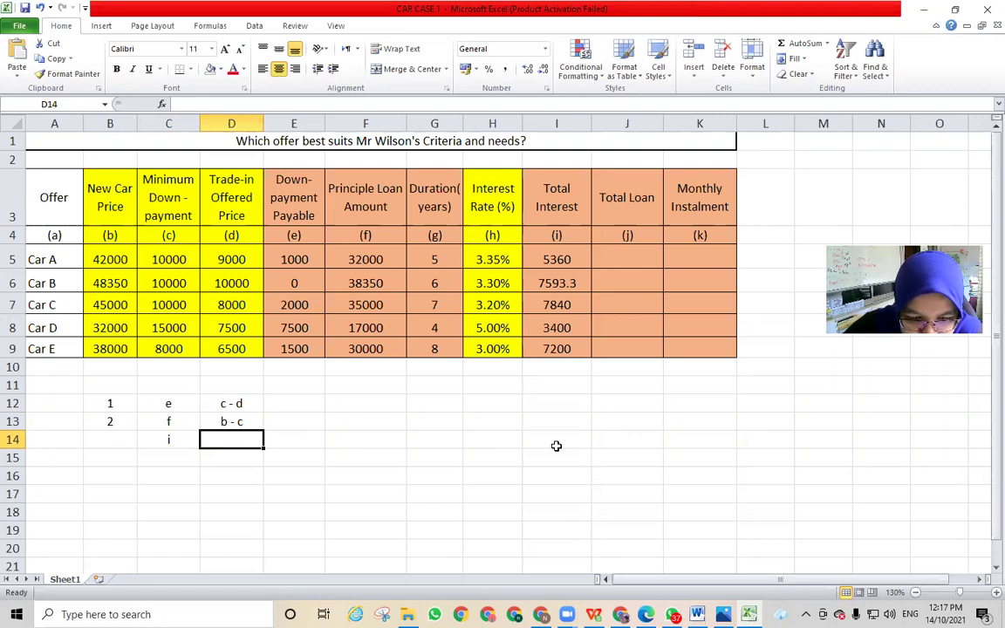
{"action": "type", "text": "f"}
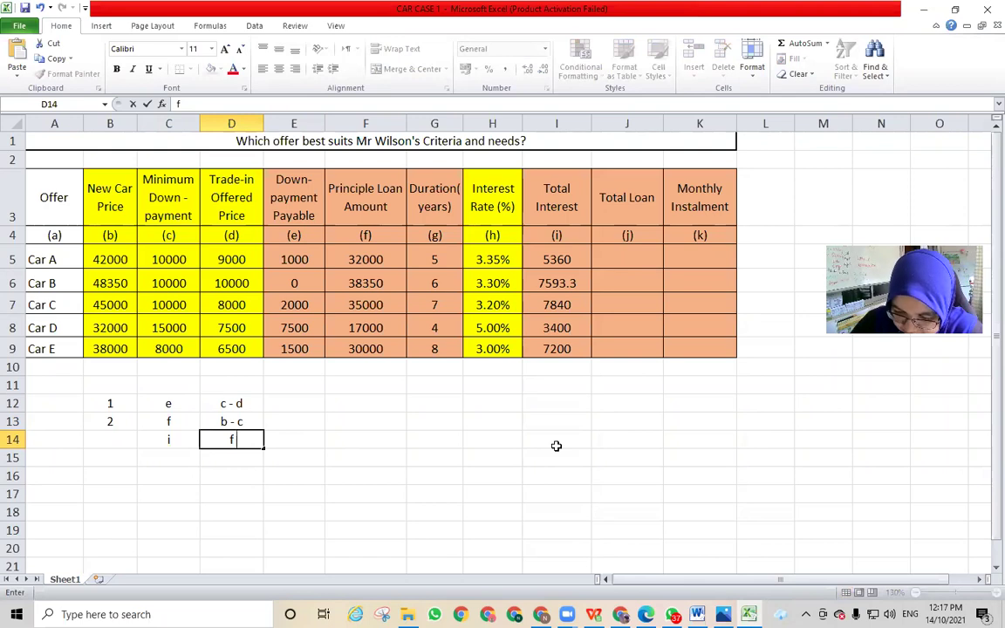
{"action": "type", "text": " 8"}
{"action": "key", "text": "BackSpace"}
{"action": "type", "text": "* "}
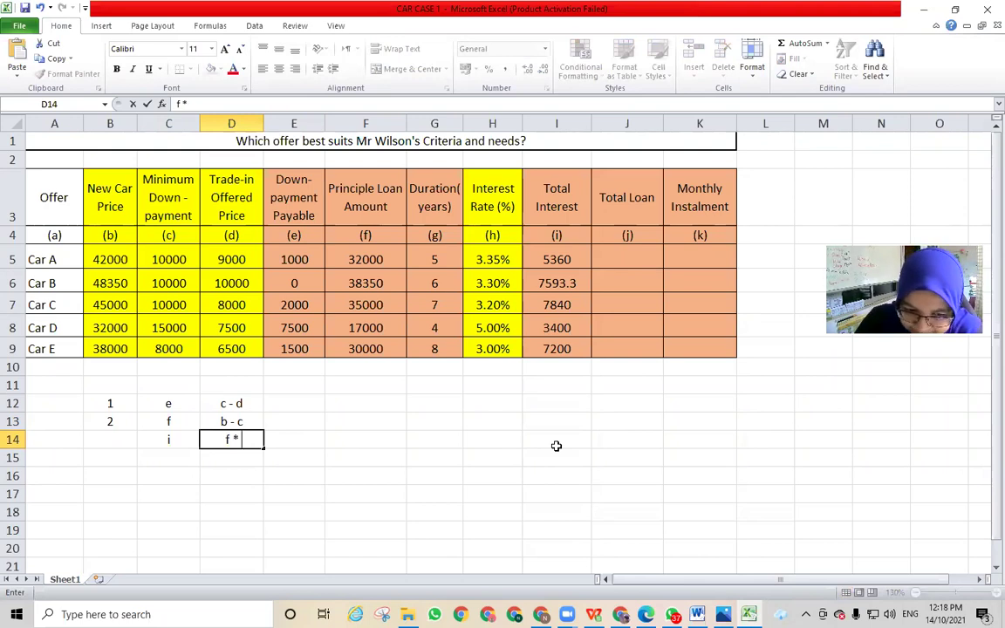
{"action": "type", "text": "g*"}
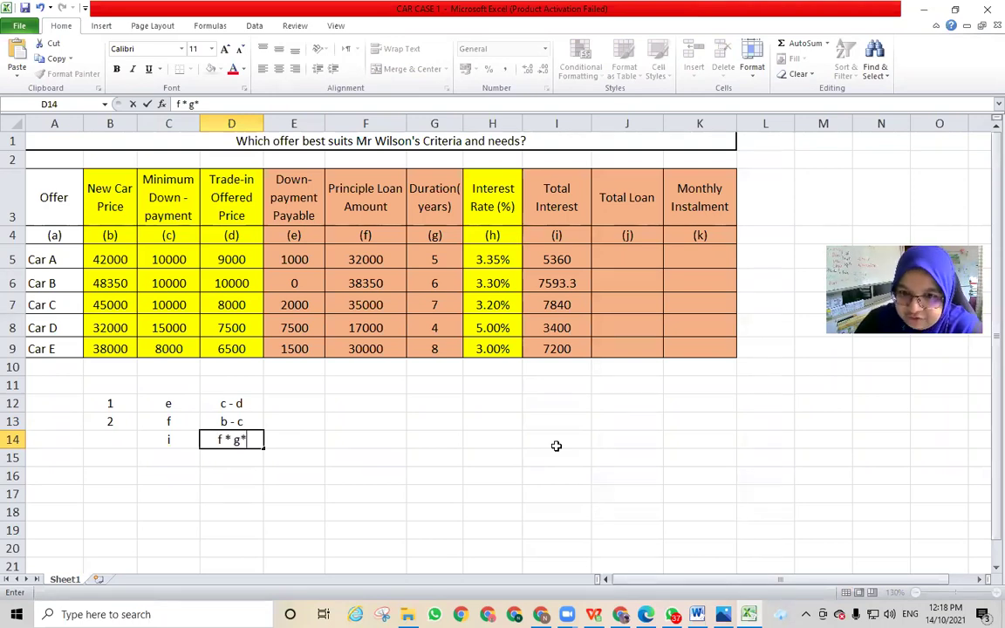
{"action": "type", "text": "h"}
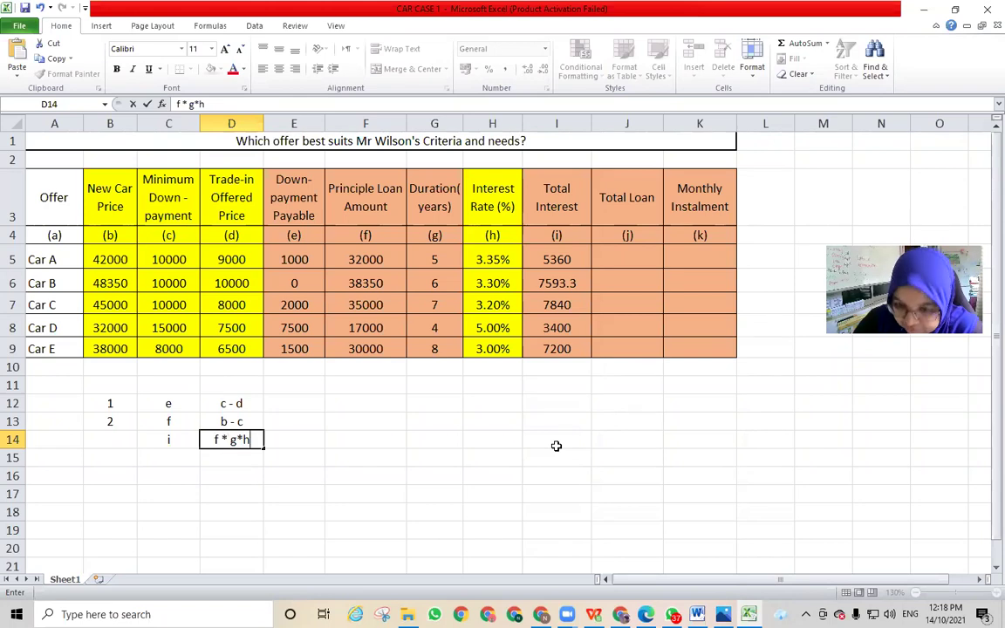
{"action": "left_click", "coordinate": [336, 506]}
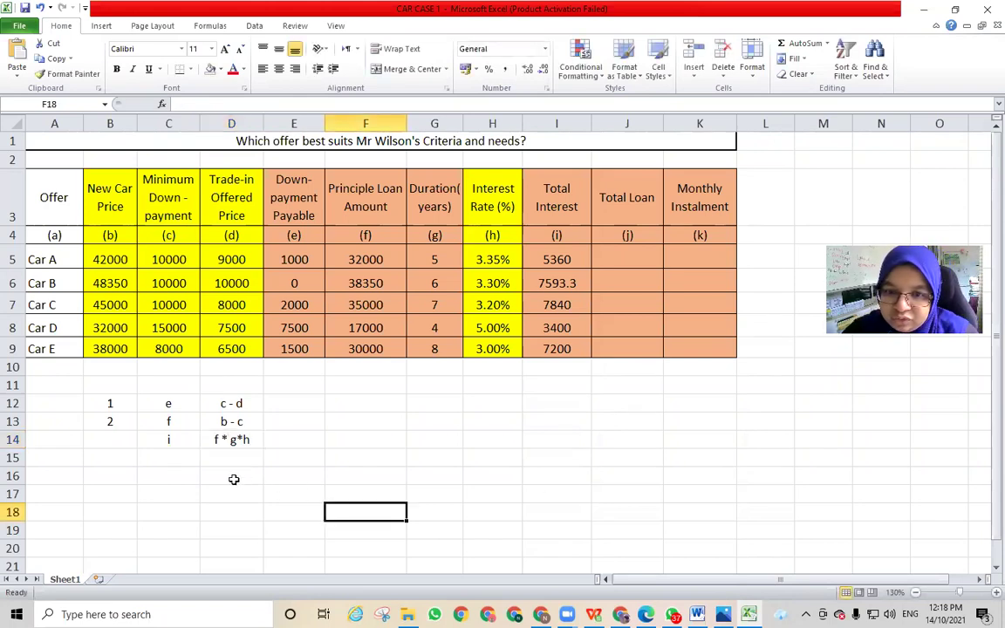
Number the Total Interest note by entering 3 in B14
{"action": "left_click", "coordinate": [125, 440]}
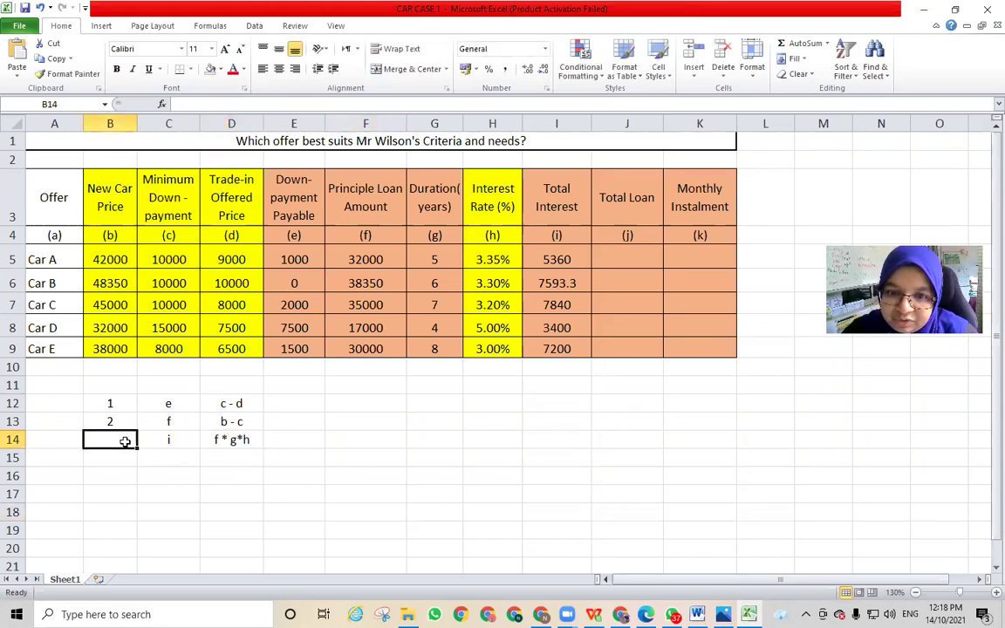
{"action": "type", "text": "3"}
{"action": "key", "text": "Return"}
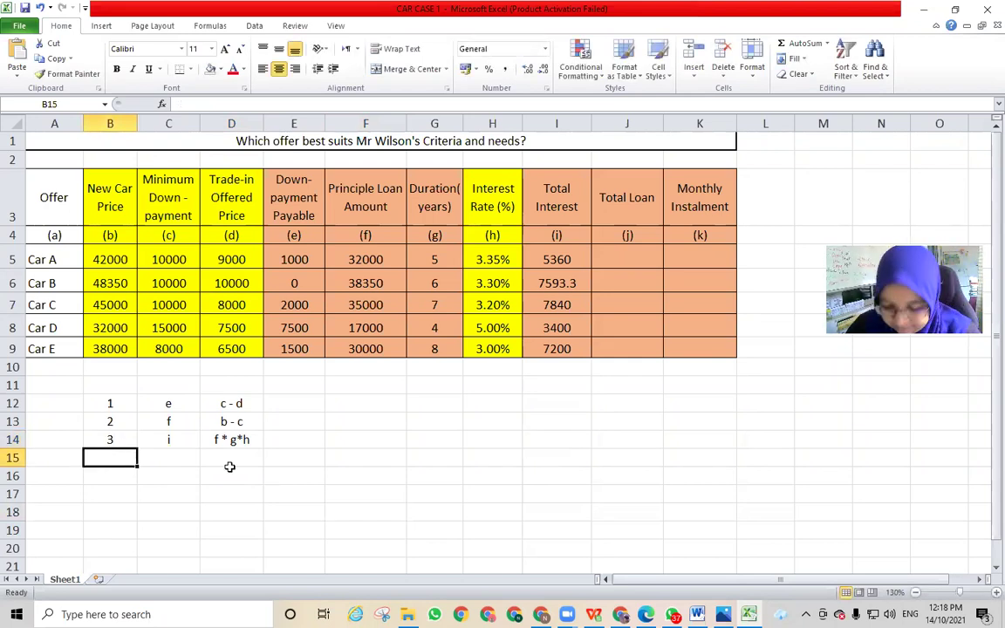
Add the Total Loan note in row 15 with 4 in B15, j in C15 and f + i in D15
{"action": "type", "text": "4"}
{"action": "left_click", "coordinate": [175, 456]}
{"action": "type", "text": "j"}
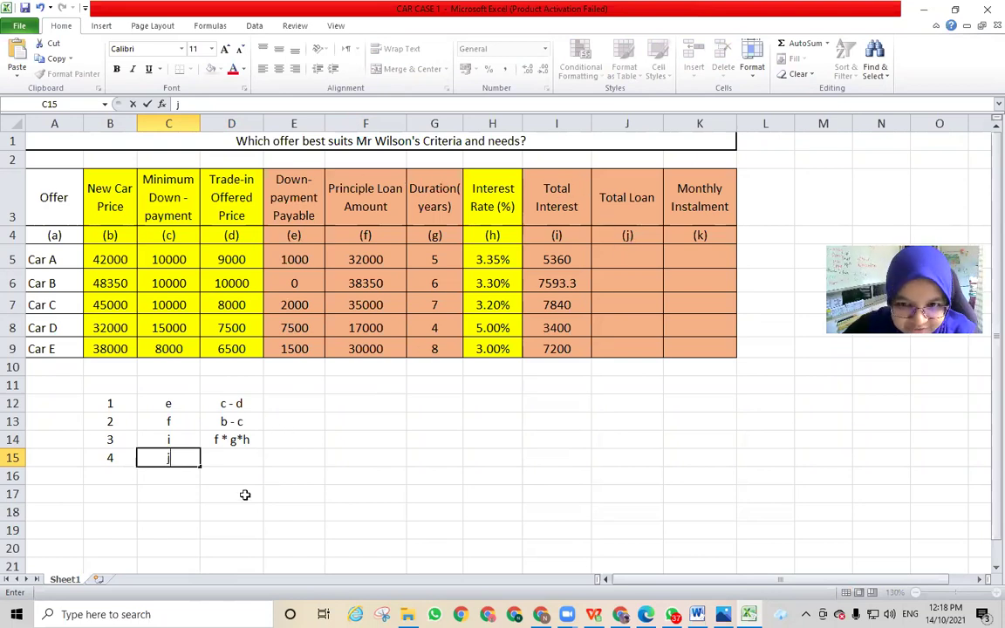
{"action": "left_click", "coordinate": [241, 458]}
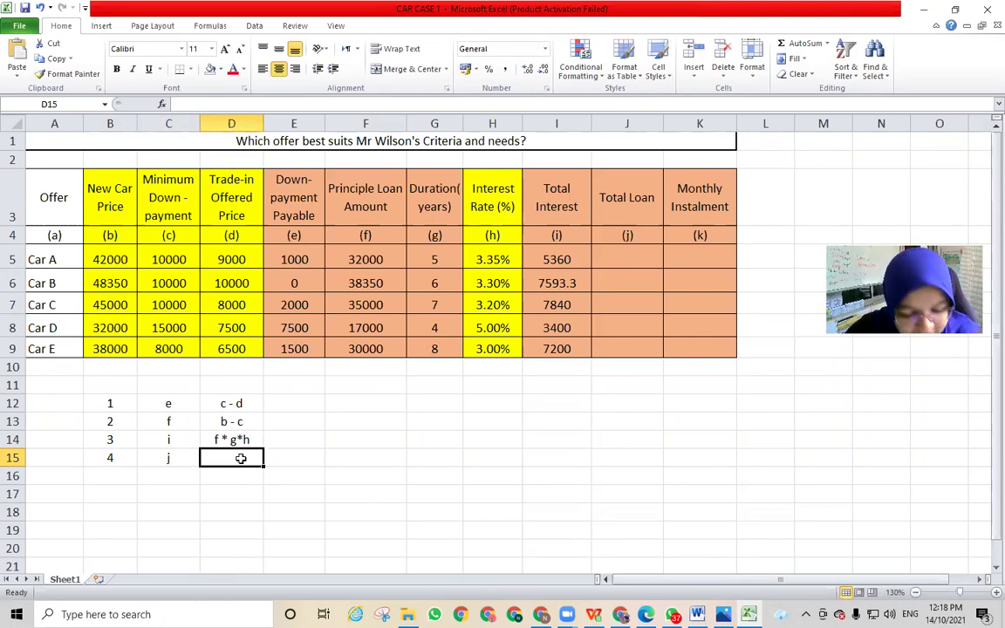
{"action": "type", "text": "f"}
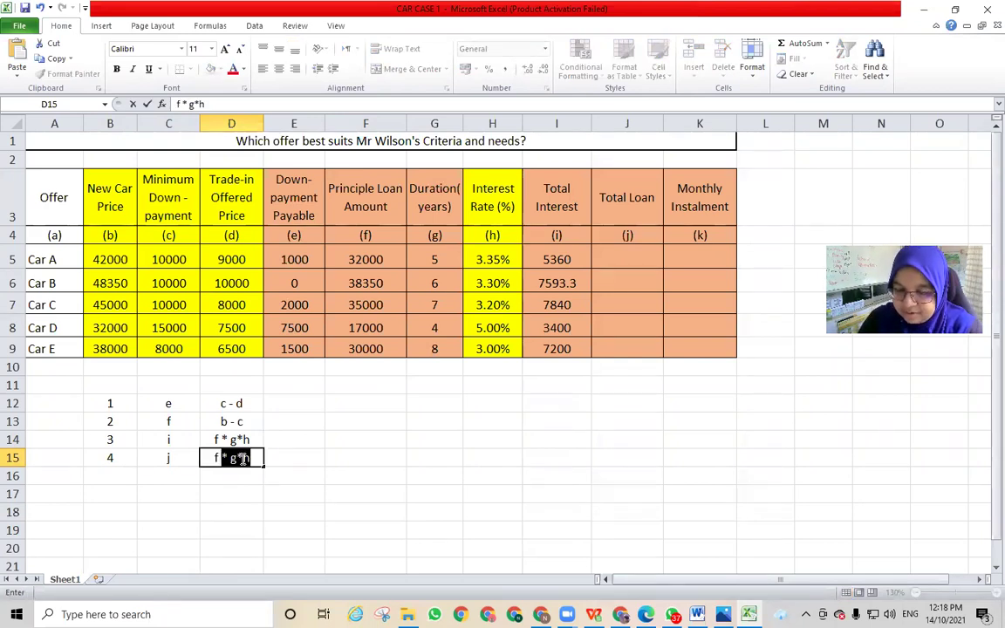
{"action": "type", "text": " + i"}
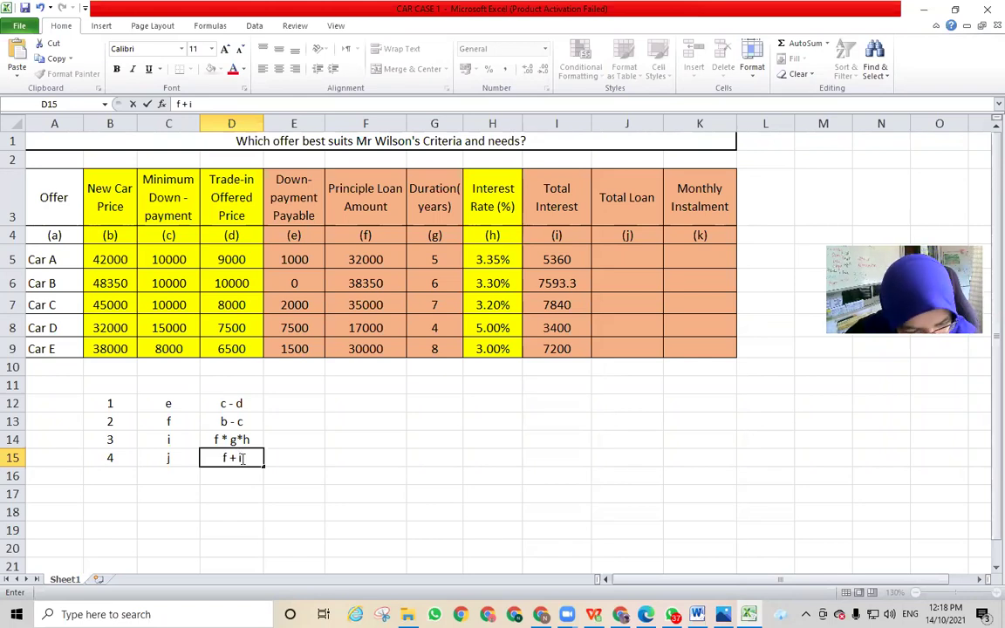
Start the Monthly Instalment note in row 16 with k in C16 and 5 in B16
{"action": "left_click", "coordinate": [196, 474]}
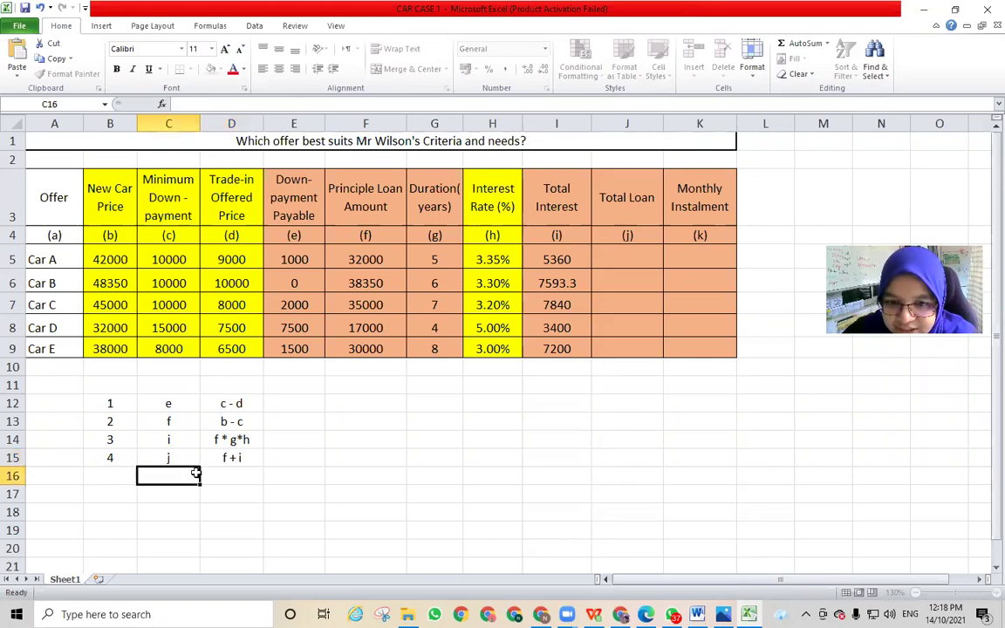
{"action": "type", "text": "k"}
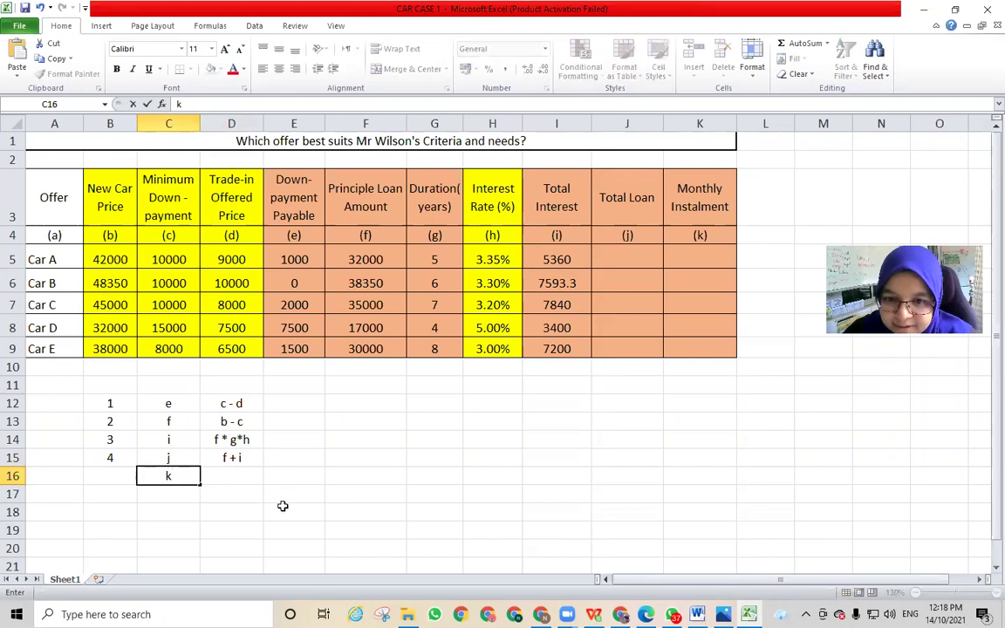
{"action": "left_click", "coordinate": [106, 477]}
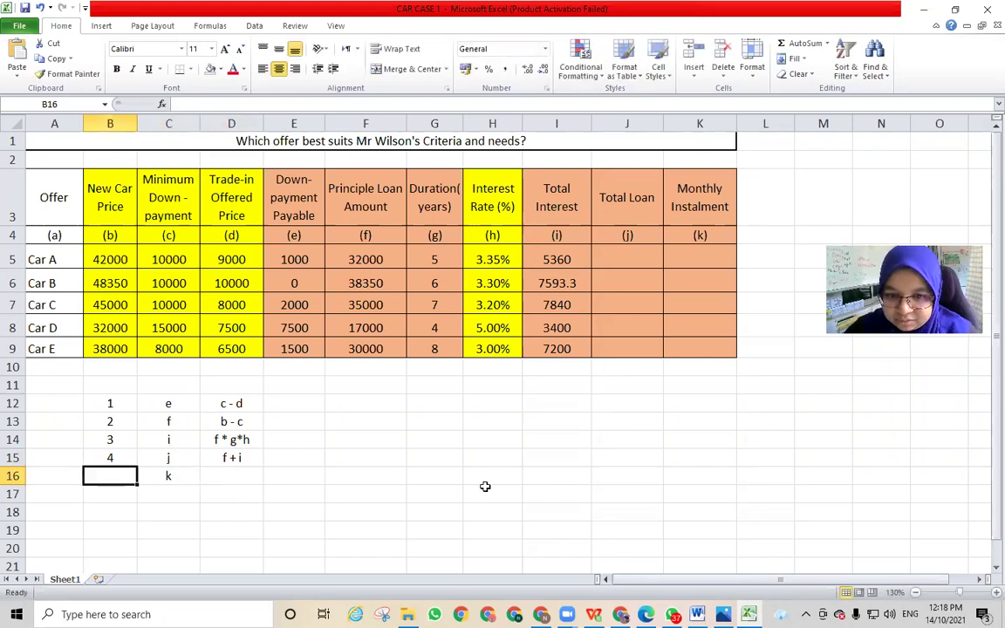
{"action": "type", "text": "5"}
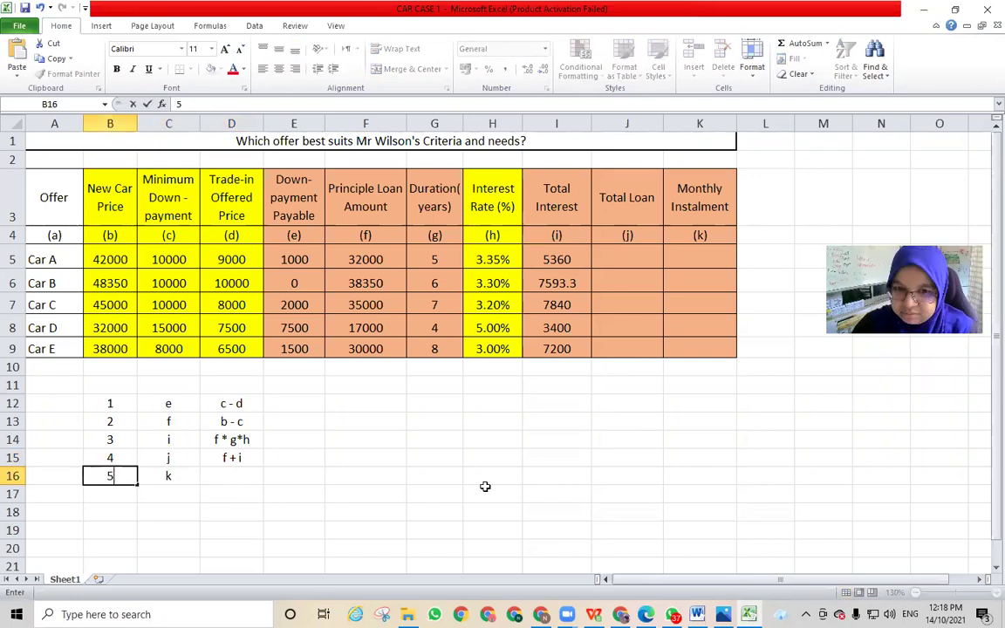
Enter the text j5/(g5*12) in D16 as the formula for column k
{"action": "left_click", "coordinate": [250, 479]}
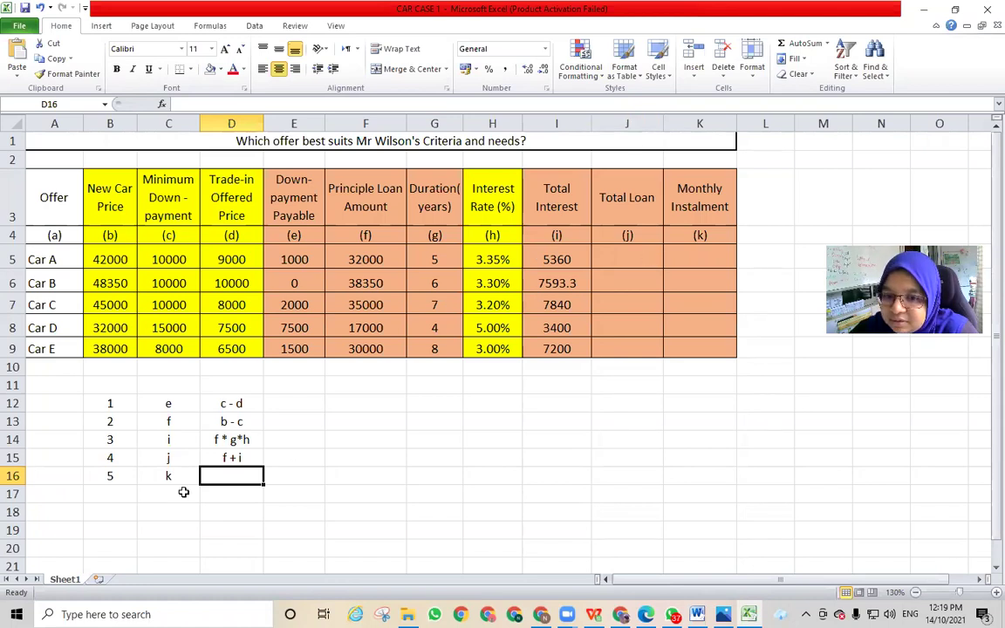
{"action": "type", "text": "j5"}
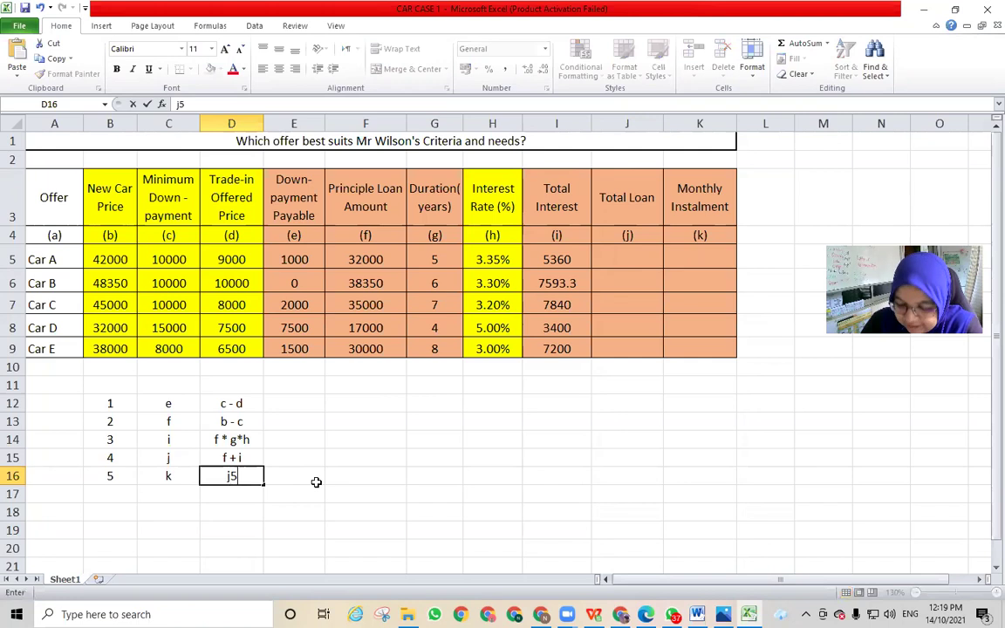
{"action": "type", "text": "/"}
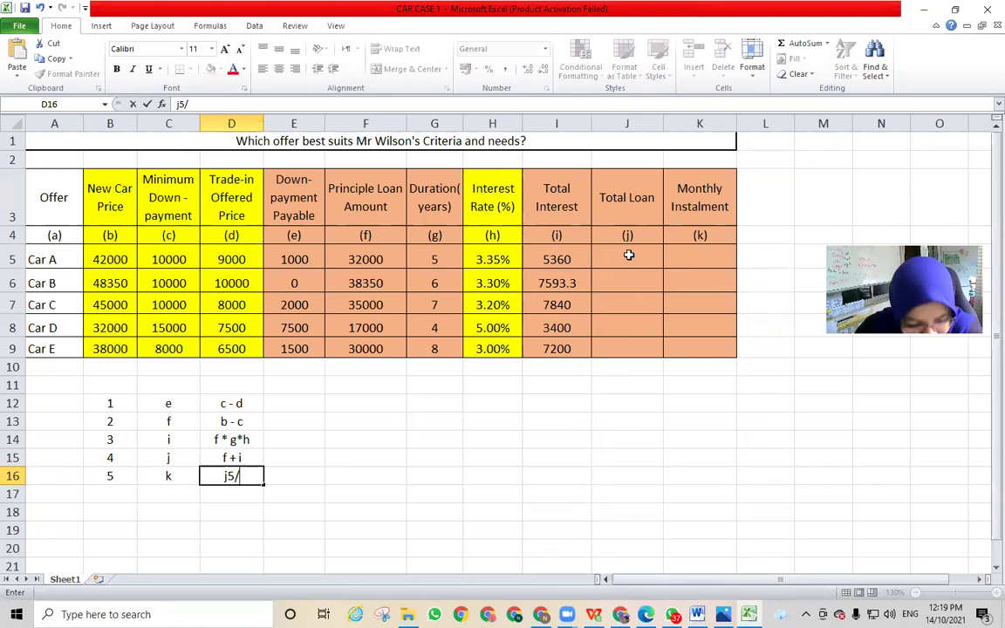
{"action": "type", "text": "("}
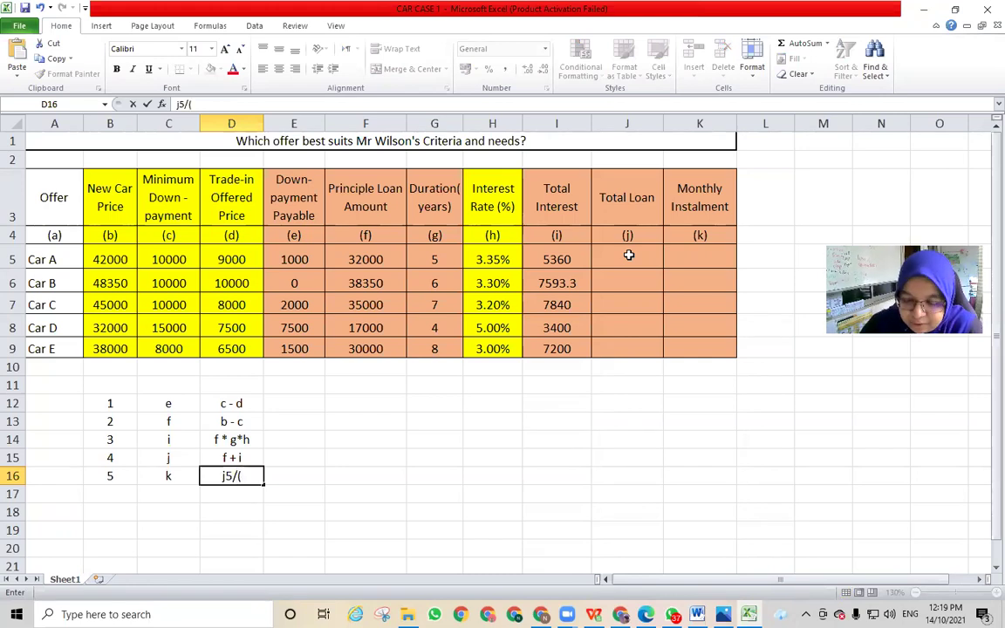
{"action": "type", "text": "g5"}
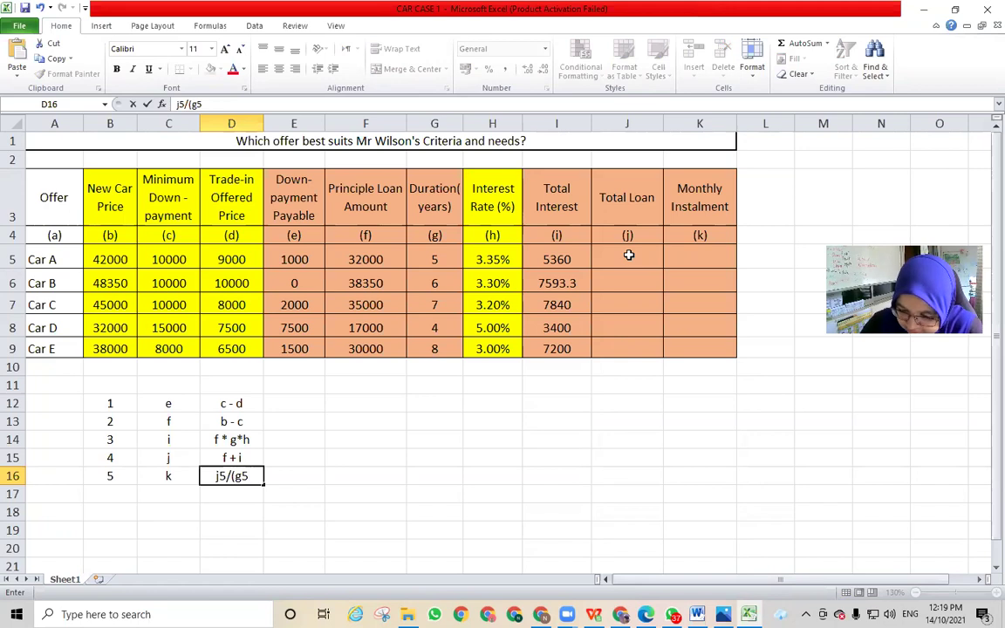
{"action": "type", "text": "*12"}
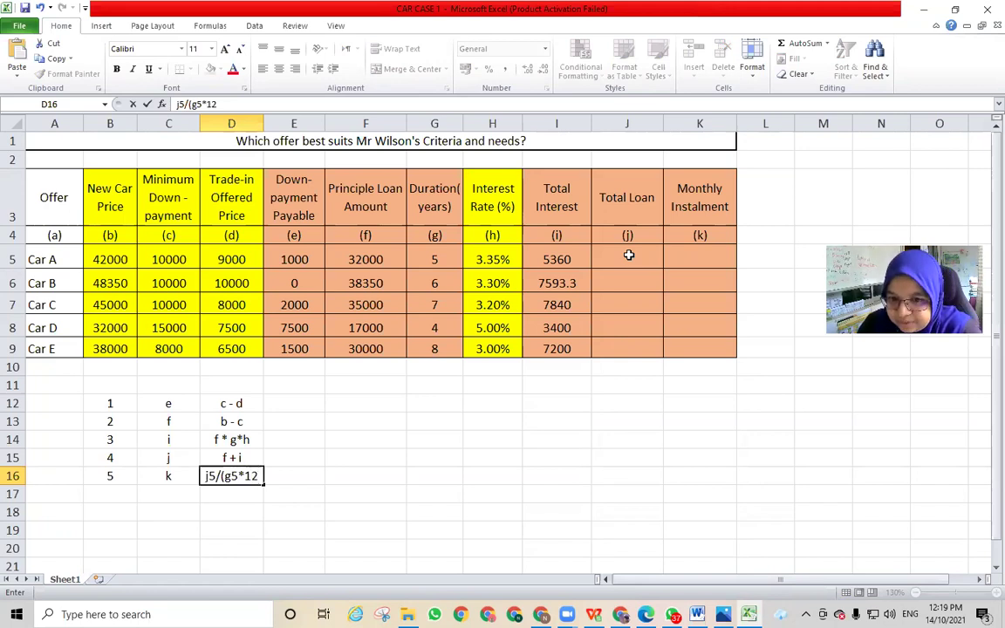
{"action": "type", "text": ")"}
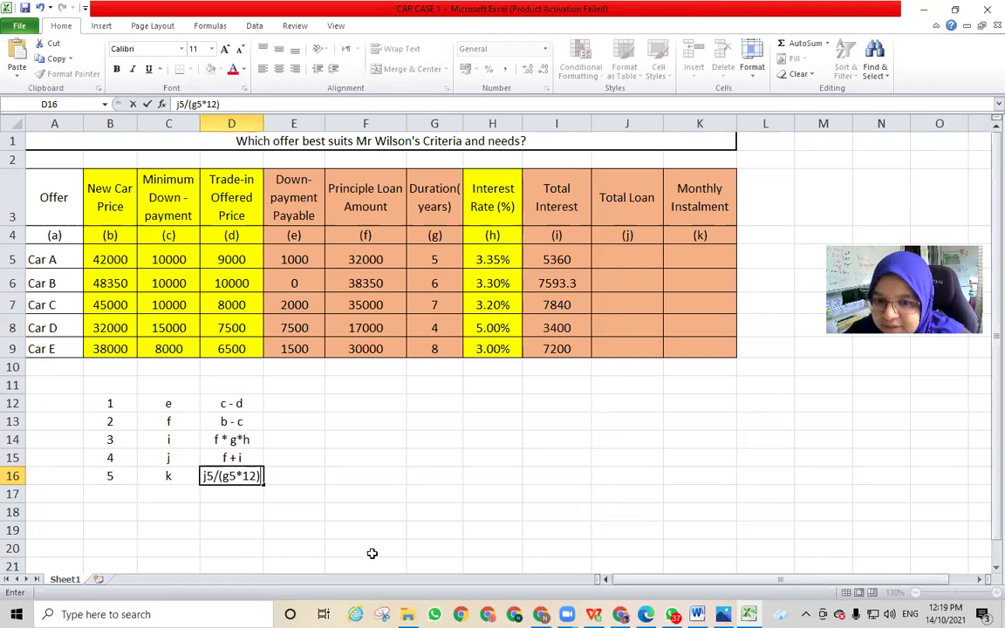
{"action": "key", "text": "Return"}
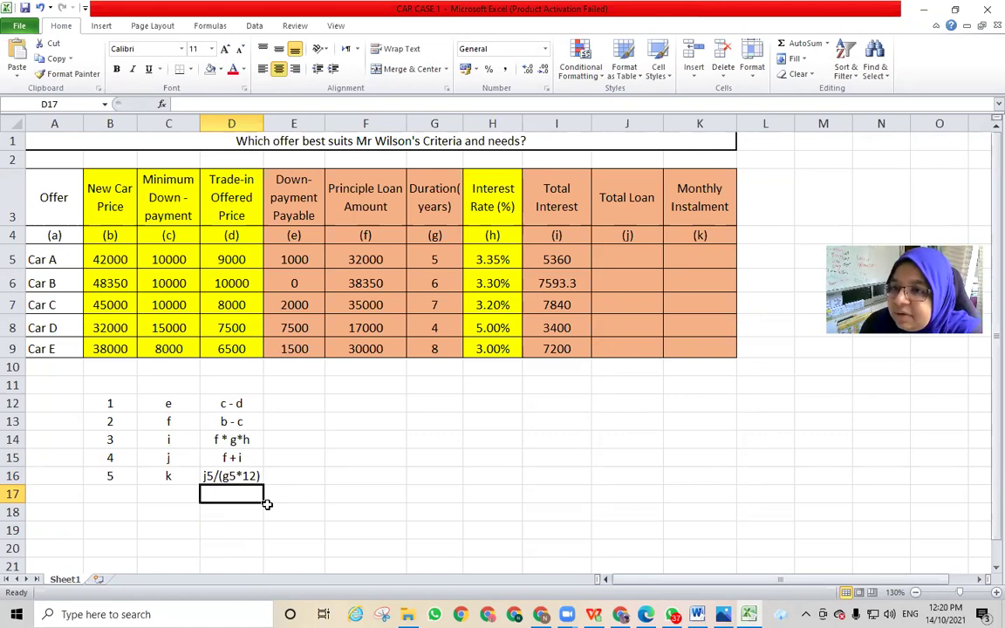
{"action": "left_click", "coordinate": [640, 257]}
{"action": "double_click", "coordinate": [620, 474]}
{"action": "left_click", "coordinate": [627, 255]}
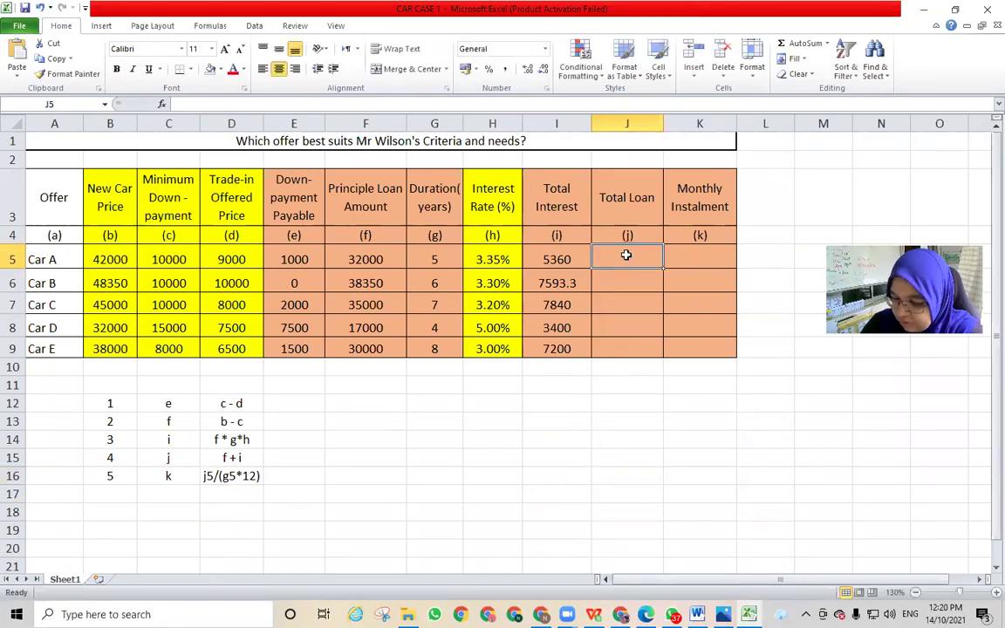
{"action": "type", "text": "="}
{"action": "key", "text": "BackSpace"}
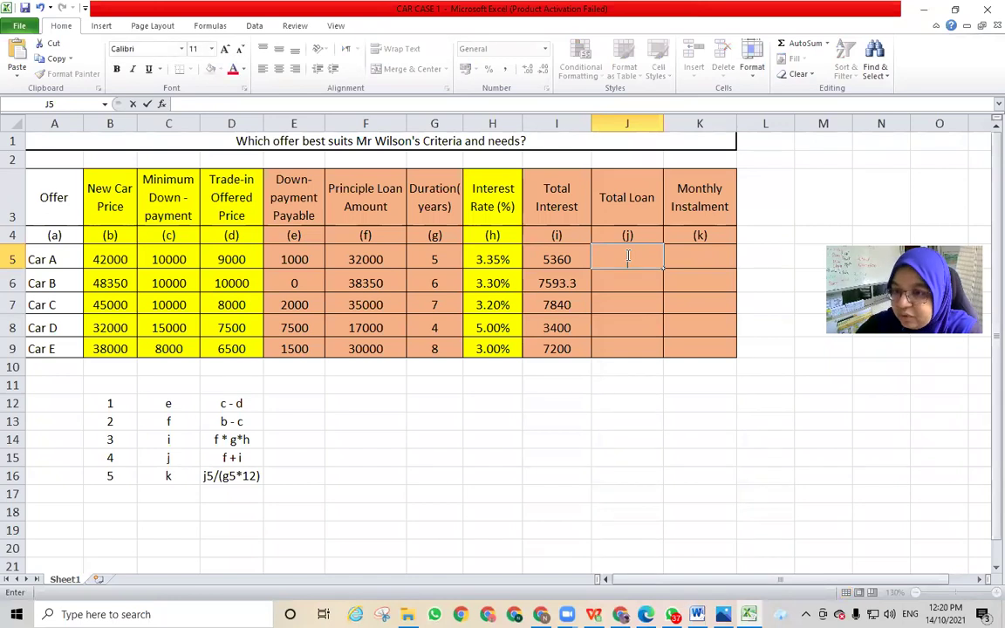
{"action": "left_click", "coordinate": [293, 494]}
{"action": "left_click", "coordinate": [297, 403]}
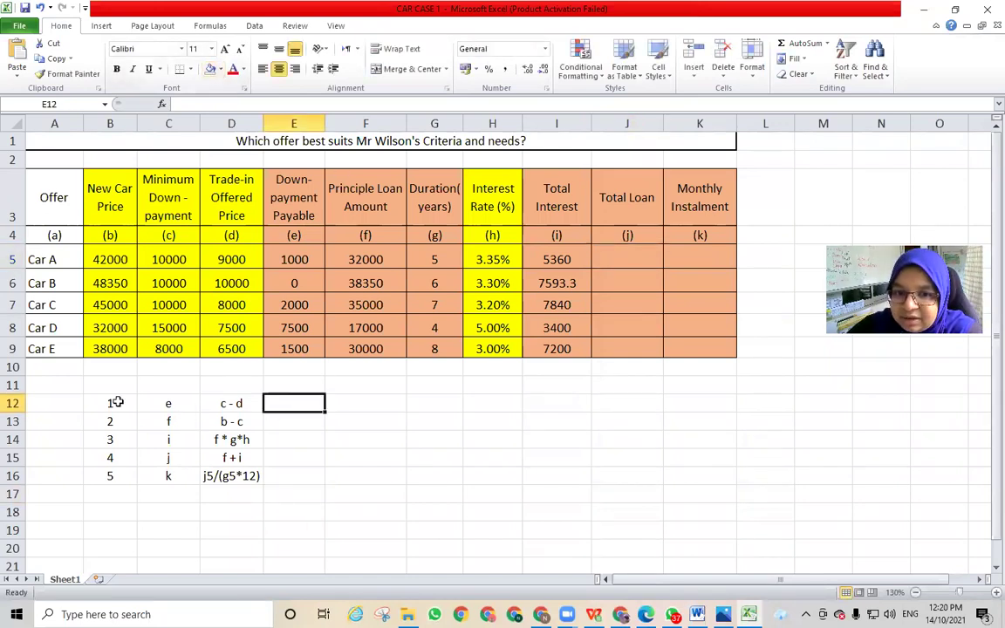
Shade the first three formula notes, B12:D14, with the standard light green fill
{"action": "left_click_drag", "start_coordinate": [110, 403], "coordinate": [224, 403]}
{"action": "left_click", "coordinate": [218, 69]}
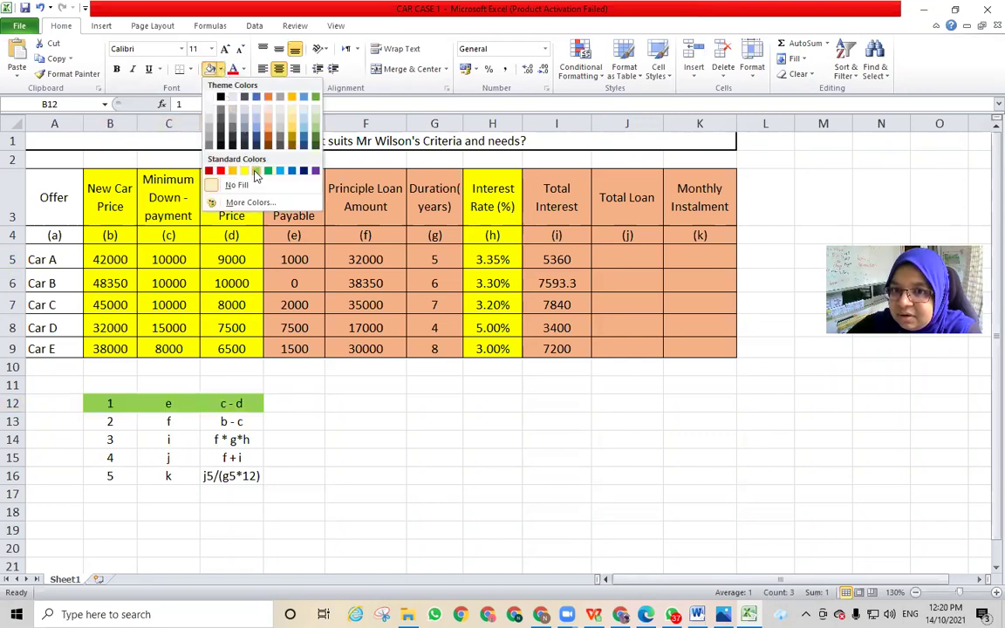
{"action": "left_click", "coordinate": [256, 170]}
{"action": "left_click_drag", "start_coordinate": [113, 422], "coordinate": [231, 421]}
{"action": "left_click", "coordinate": [209, 69]}
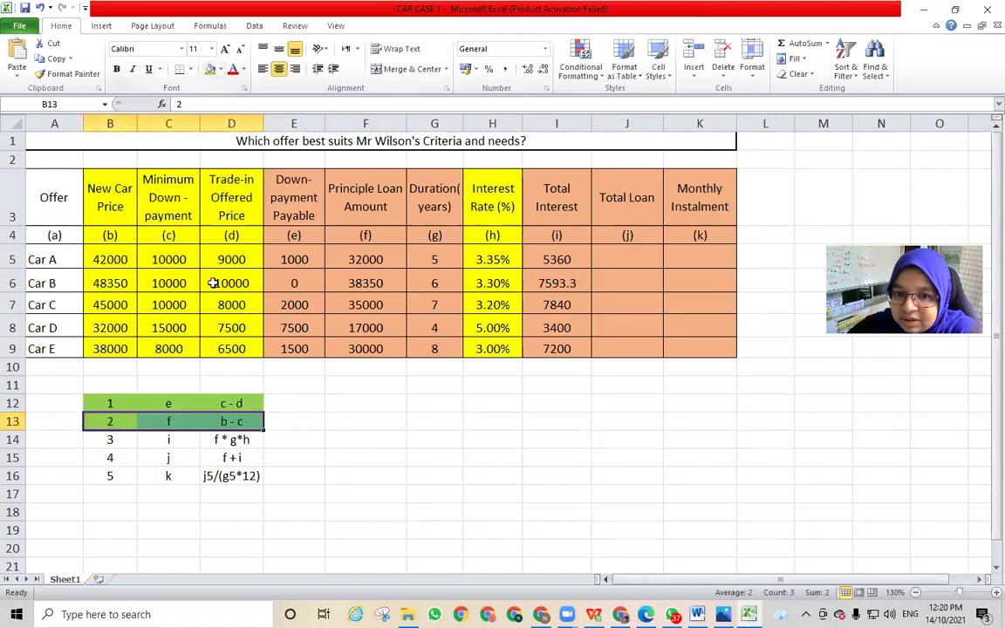
{"action": "left_click", "coordinate": [111, 443]}
{"action": "left_click_drag", "start_coordinate": [111, 443], "coordinate": [232, 440]}
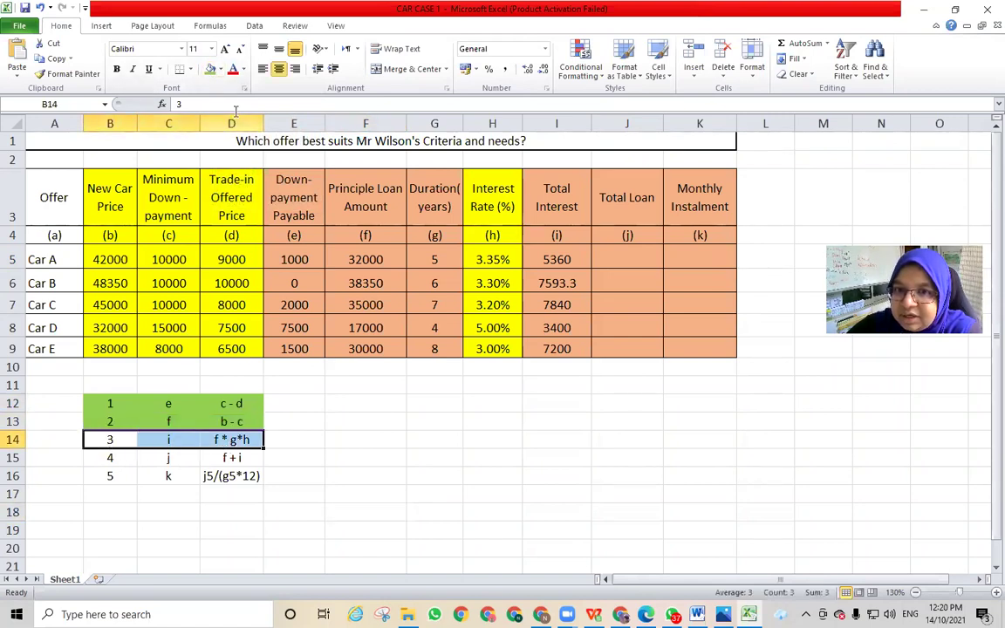
{"action": "left_click", "coordinate": [210, 69]}
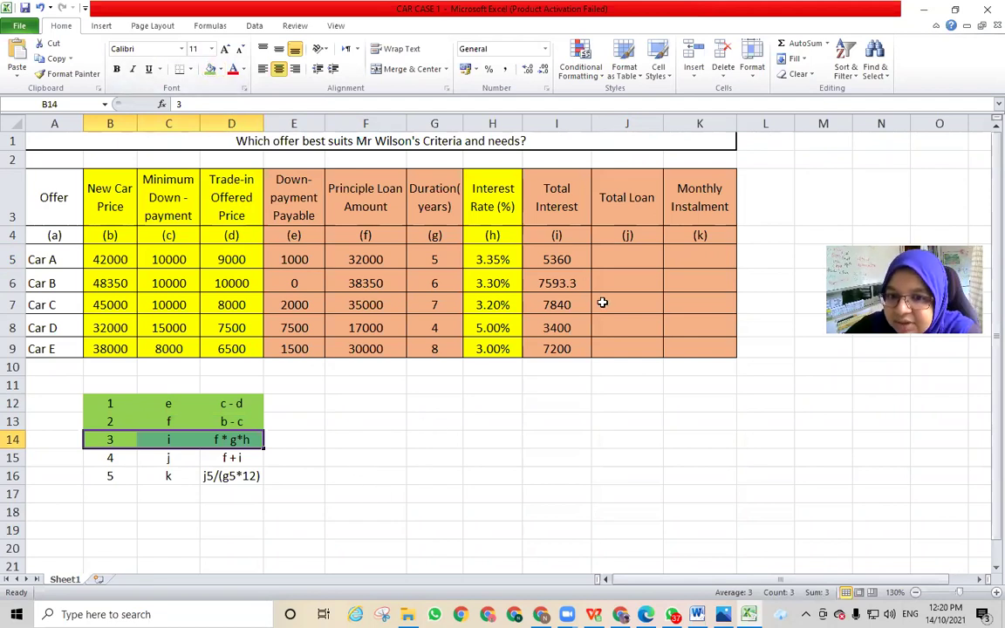
Enter the formula =F5+I5 in J5 to calculate Car A's Total Loan
{"action": "left_click", "coordinate": [628, 258]}
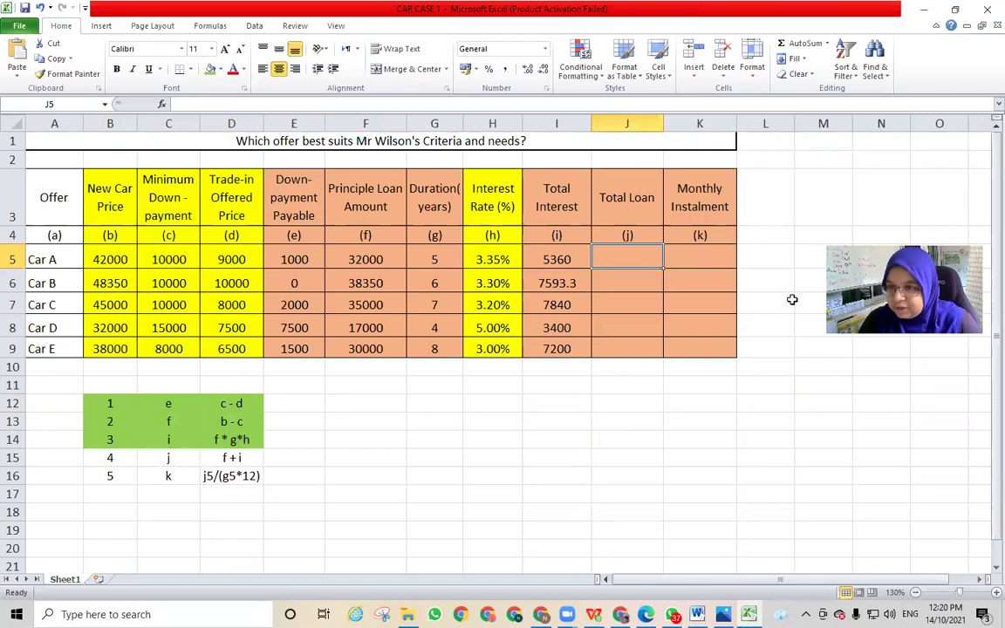
{"action": "type", "text": "="}
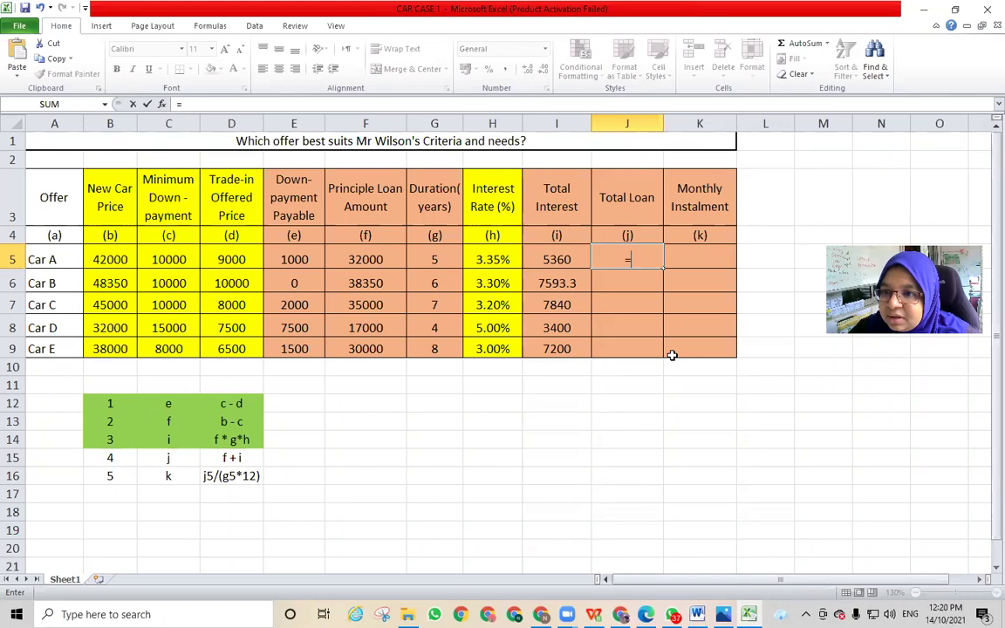
{"action": "left_click", "coordinate": [369, 256]}
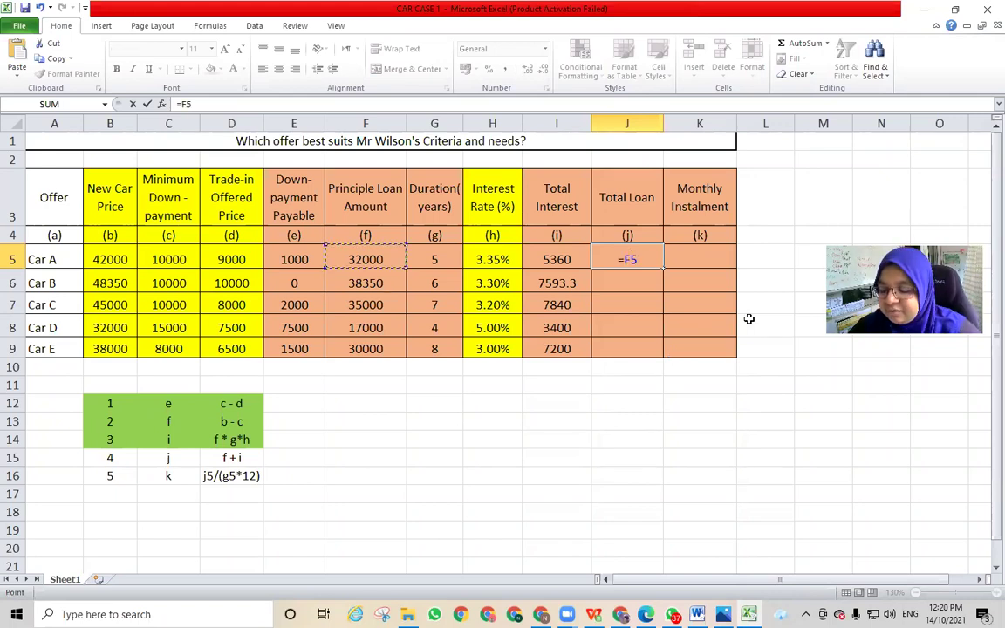
{"action": "type", "text": "+"}
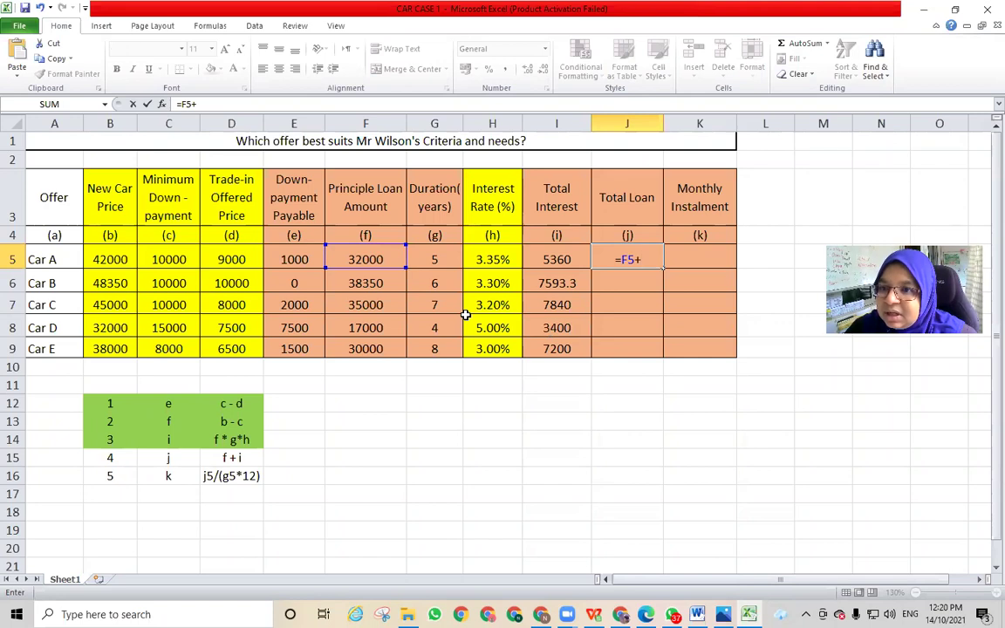
{"action": "left_click", "coordinate": [568, 259]}
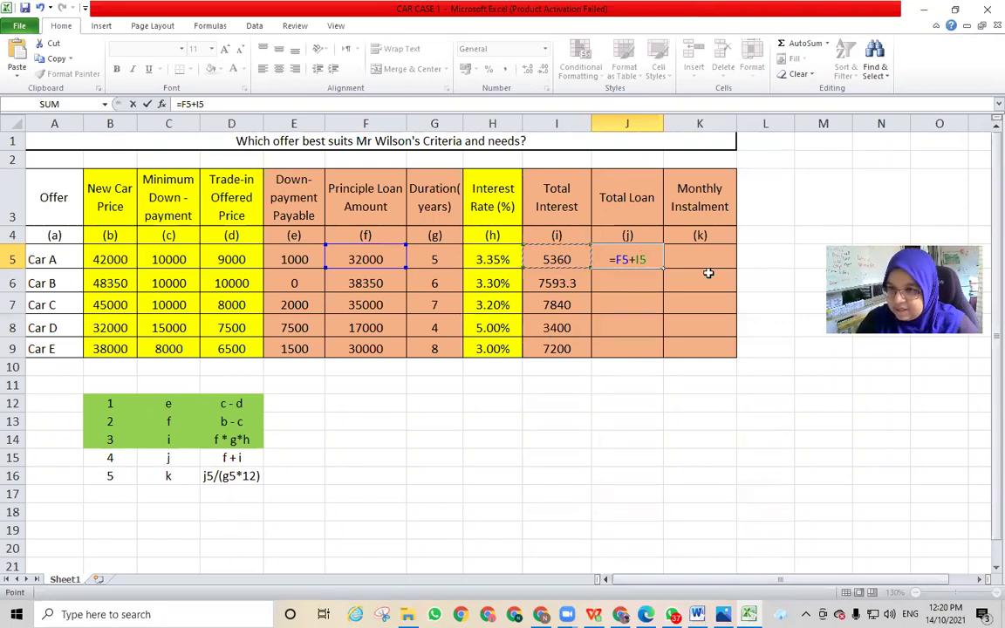
{"action": "key", "text": "Return"}
Copy the Total Loan formula from J5 down to J9 for the remaining cars
{"action": "left_click", "coordinate": [630, 255]}
{"action": "left_click_drag", "start_coordinate": [662, 270], "coordinate": [660, 358]}
{"action": "left_click", "coordinate": [684, 437]}
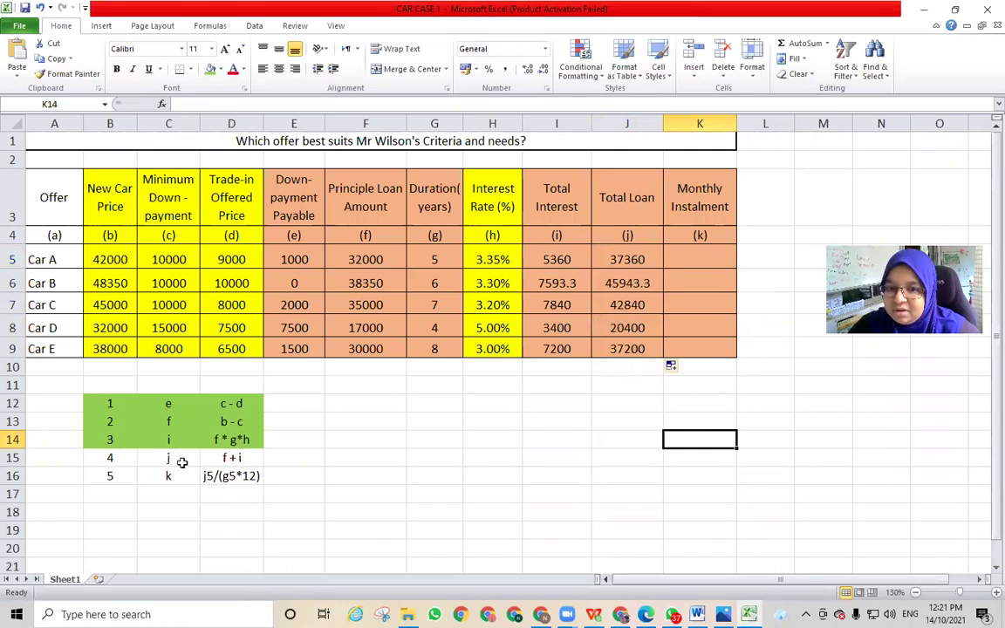
Shade the fourth formula note, B15:D15, with the same light green fill
{"action": "left_click_drag", "start_coordinate": [119, 458], "coordinate": [231, 459]}
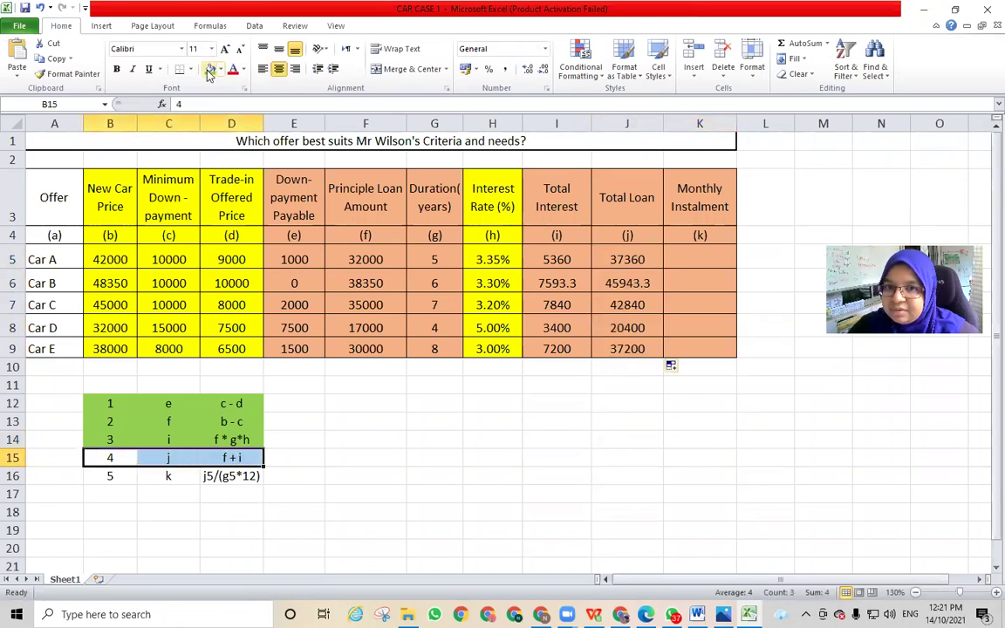
{"action": "left_click", "coordinate": [330, 456]}
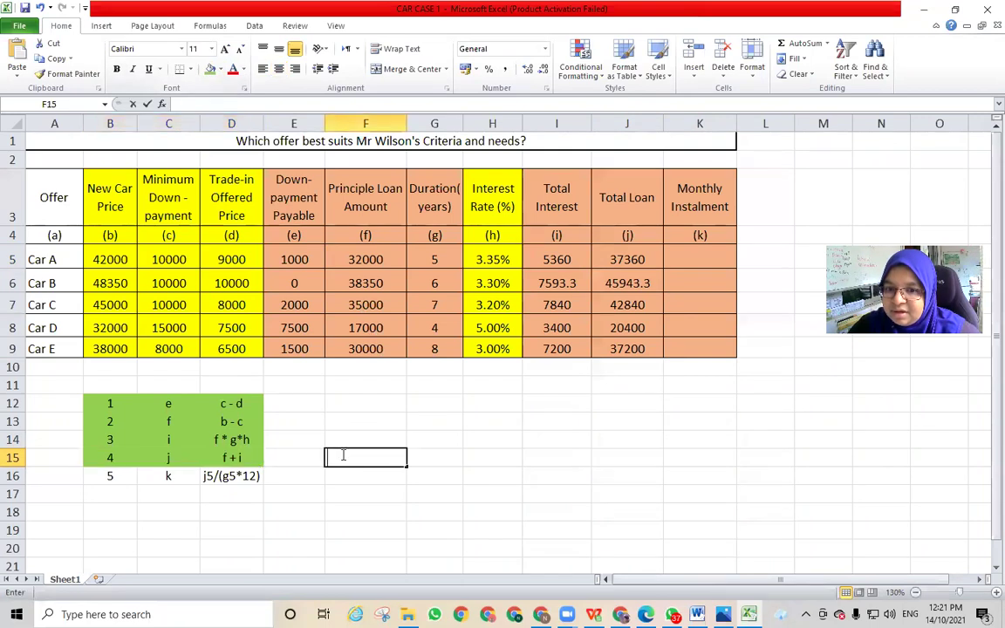
Enter the formula =J5/(G5*12) in K5 to calculate Car A's Monthly Instalment
{"action": "left_click", "coordinate": [690, 255]}
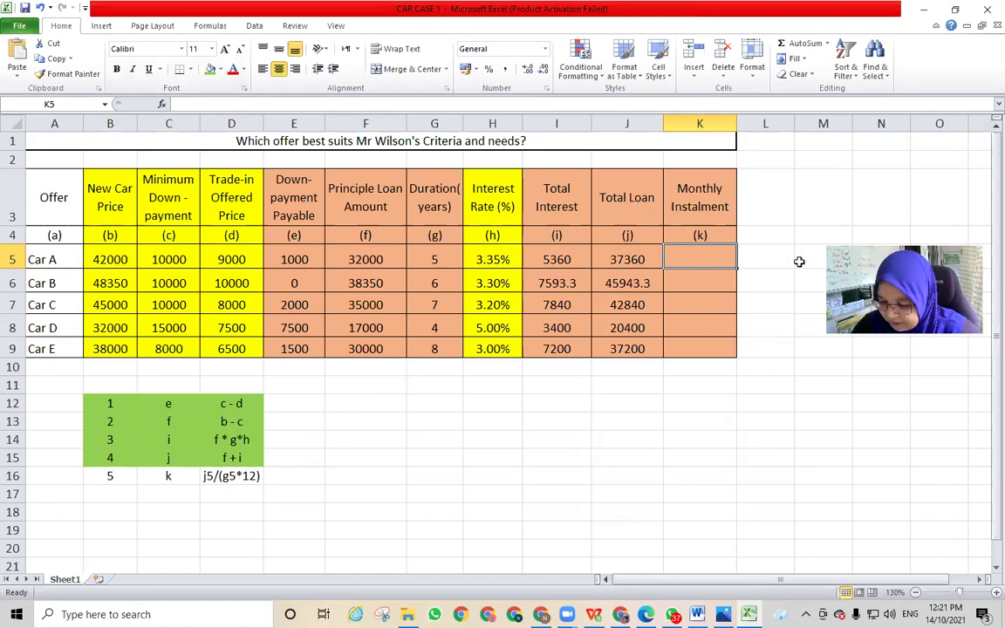
{"action": "type", "text": "="}
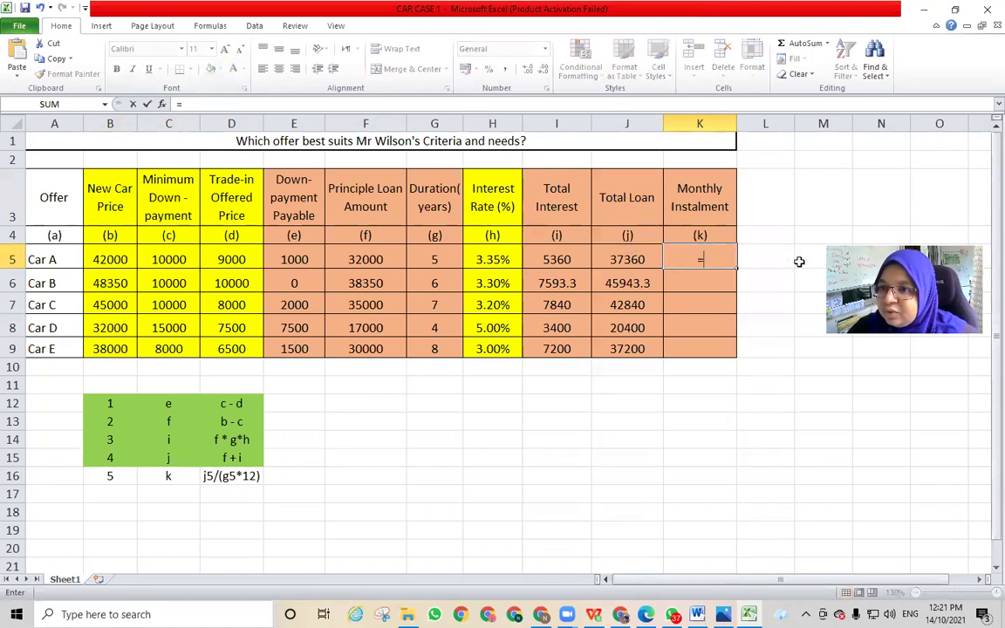
{"action": "left_click", "coordinate": [629, 255]}
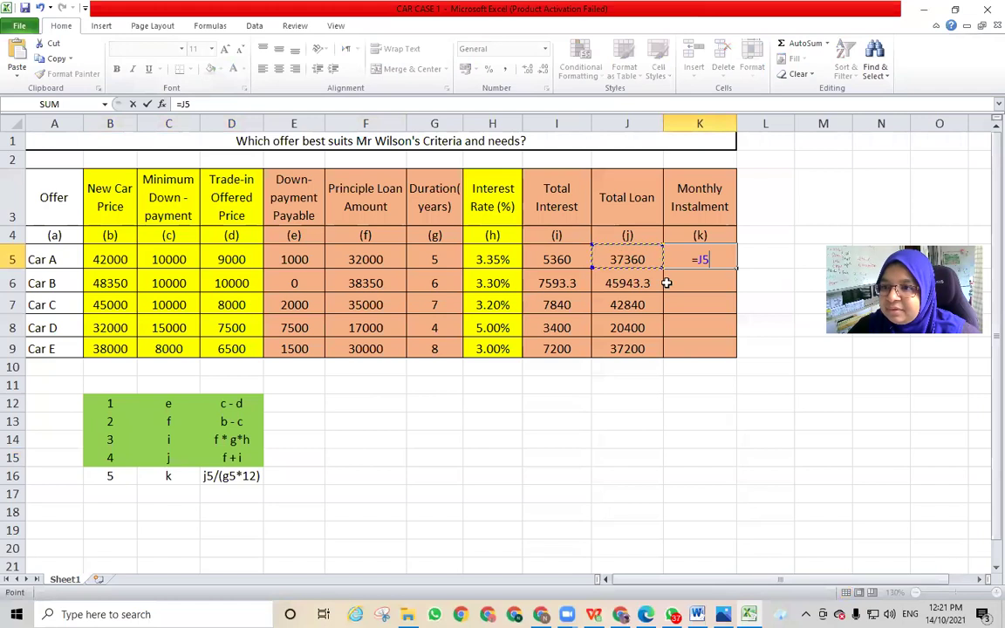
{"action": "type", "text": "/("}
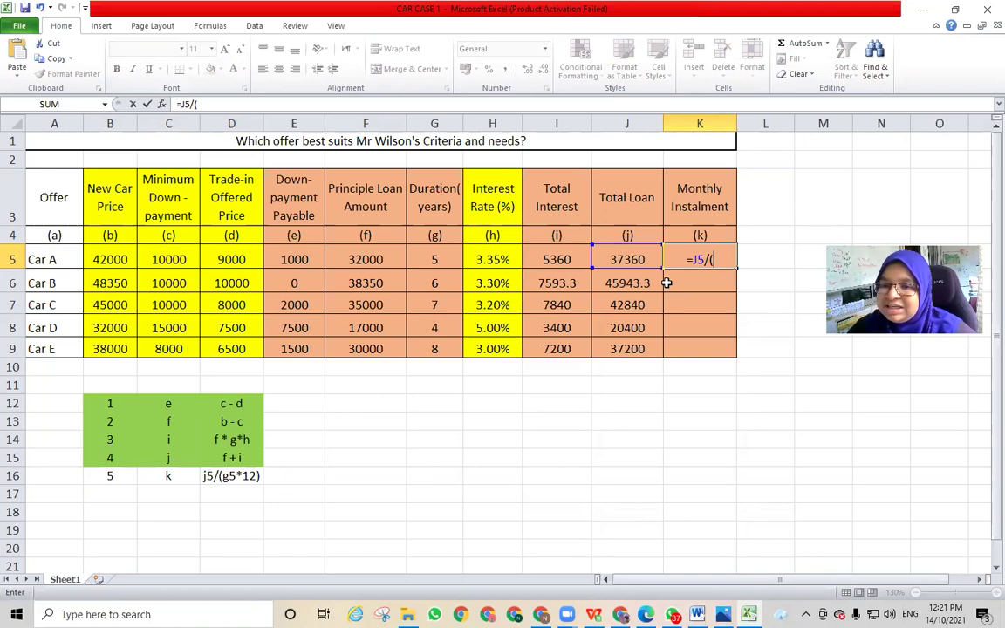
{"action": "left_click", "coordinate": [430, 261]}
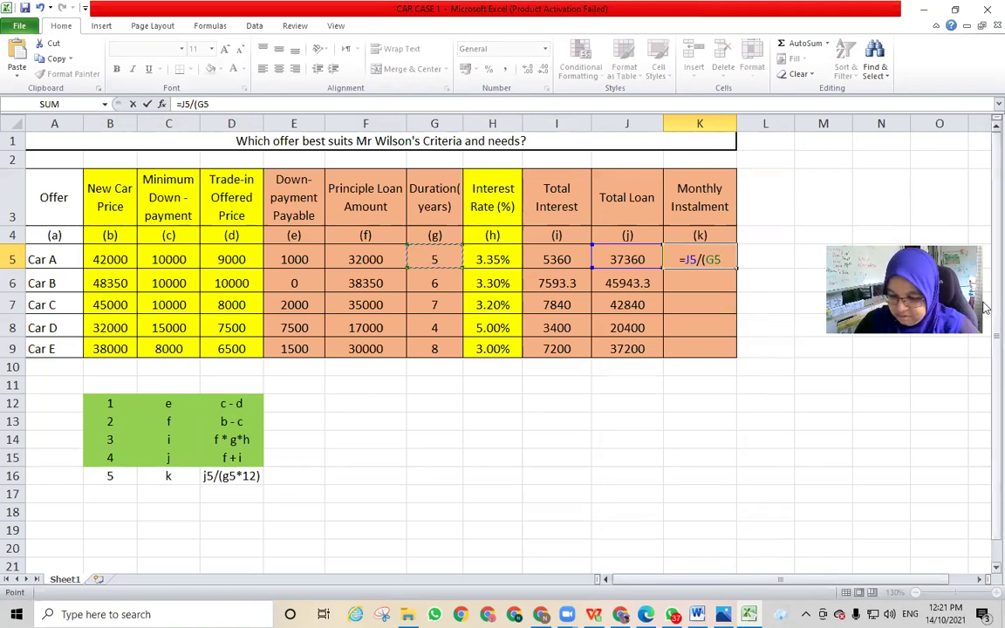
{"action": "type", "text": "*"}
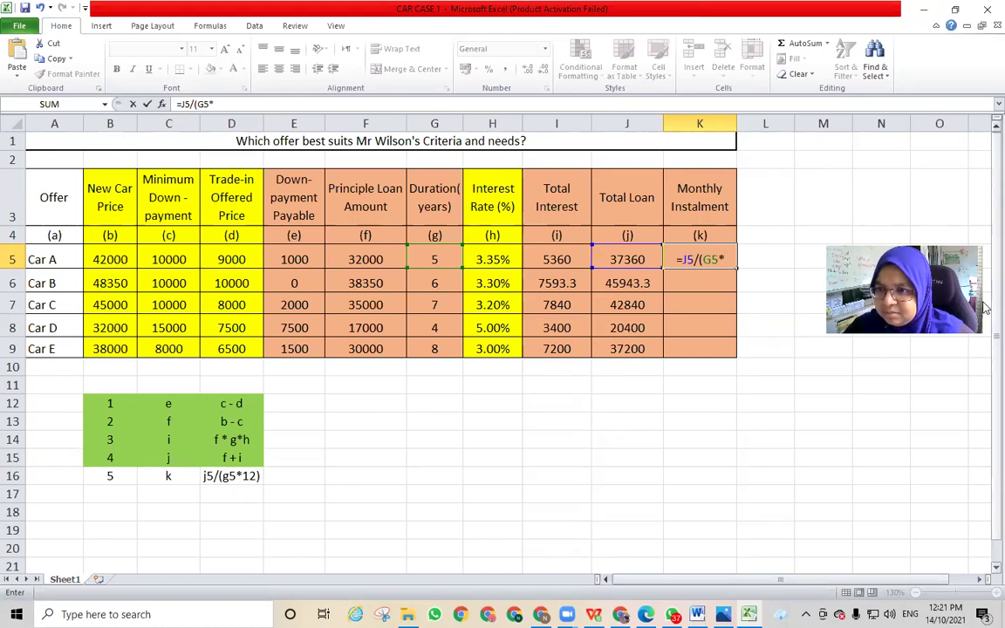
{"action": "type", "text": "12)"}
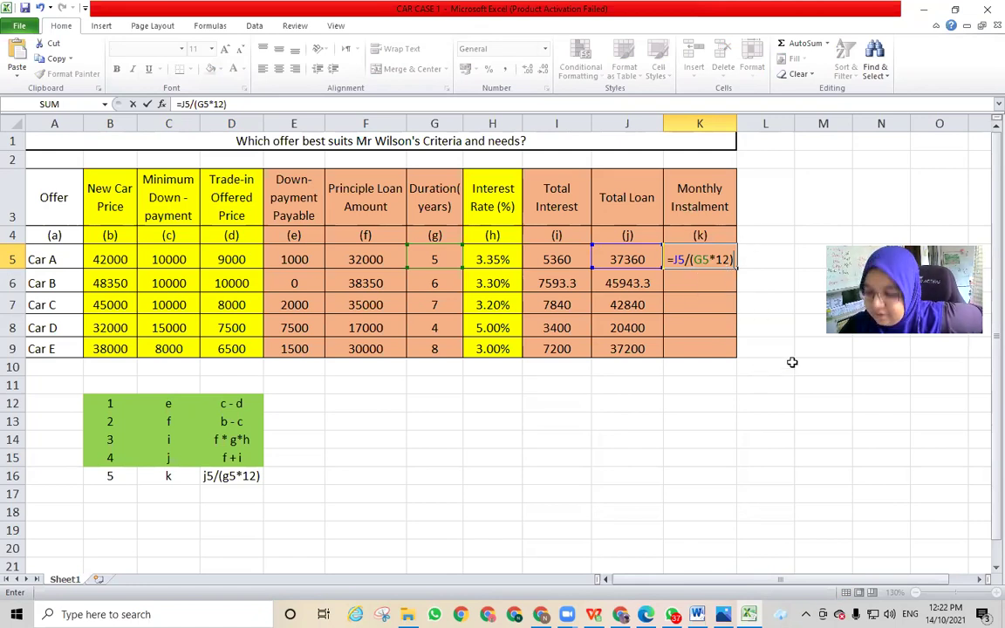
{"action": "key", "text": "Return"}
Copy the Monthly Instalment formula from K5 down to K9 for the remaining cars
{"action": "left_click", "coordinate": [700, 257]}
{"action": "left_click_drag", "start_coordinate": [738, 269], "coordinate": [738, 356]}
{"action": "left_click", "coordinate": [714, 436]}
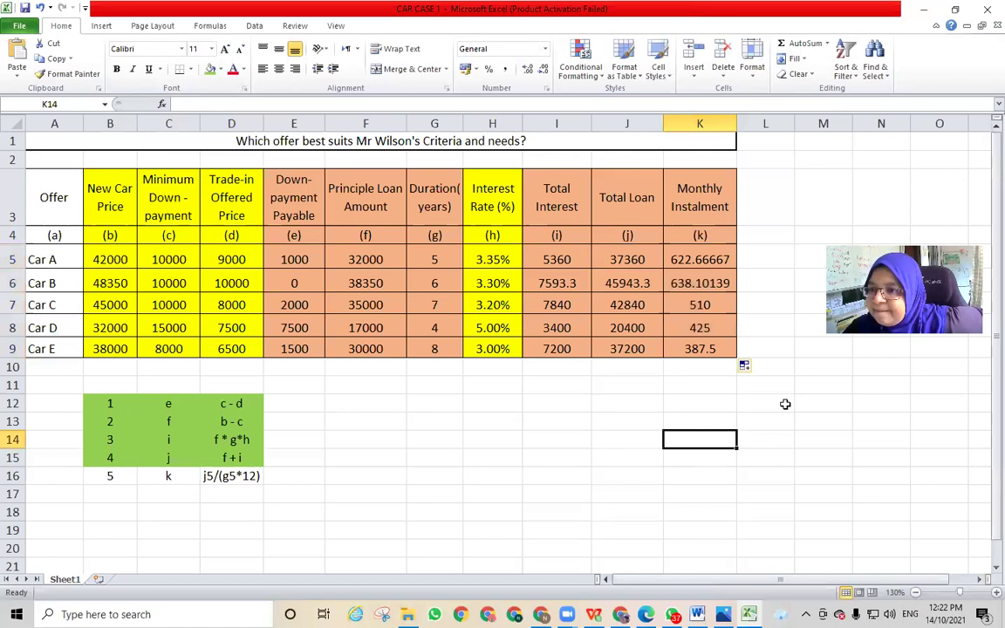
Format the Monthly Instalment values in K5:K9 as Number with 0 decimal places
{"action": "left_click_drag", "start_coordinate": [700, 259], "coordinate": [700, 347]}
{"action": "right_click", "coordinate": [699, 292]}
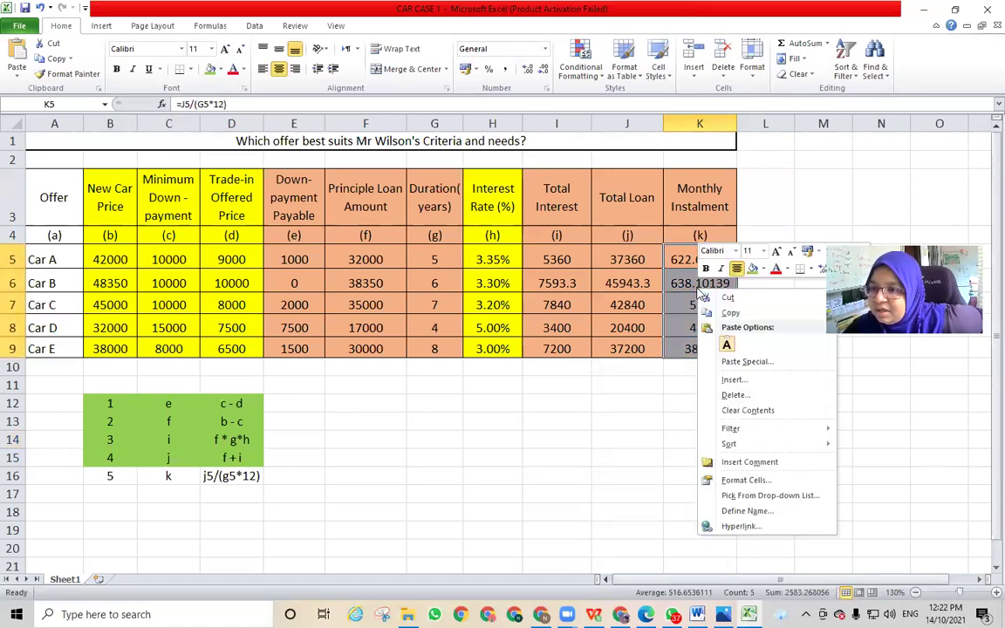
{"action": "left_click", "coordinate": [733, 479]}
{"action": "left_click", "coordinate": [583, 348]}
{"action": "left_click", "coordinate": [752, 373]}
{"action": "left_click", "coordinate": [751, 372]}
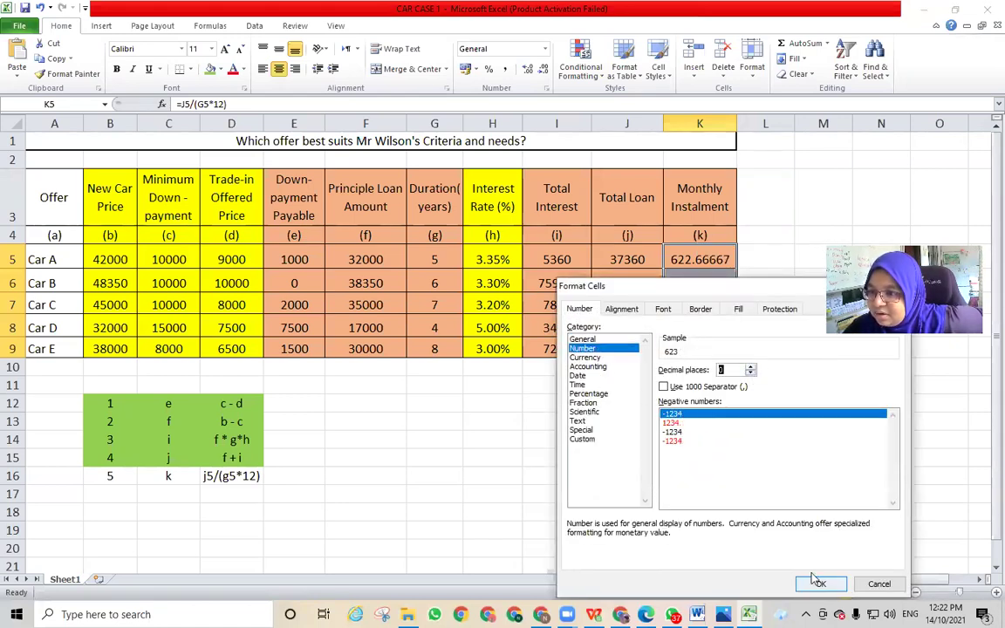
{"action": "left_click", "coordinate": [818, 583]}
{"action": "left_click", "coordinate": [768, 305]}
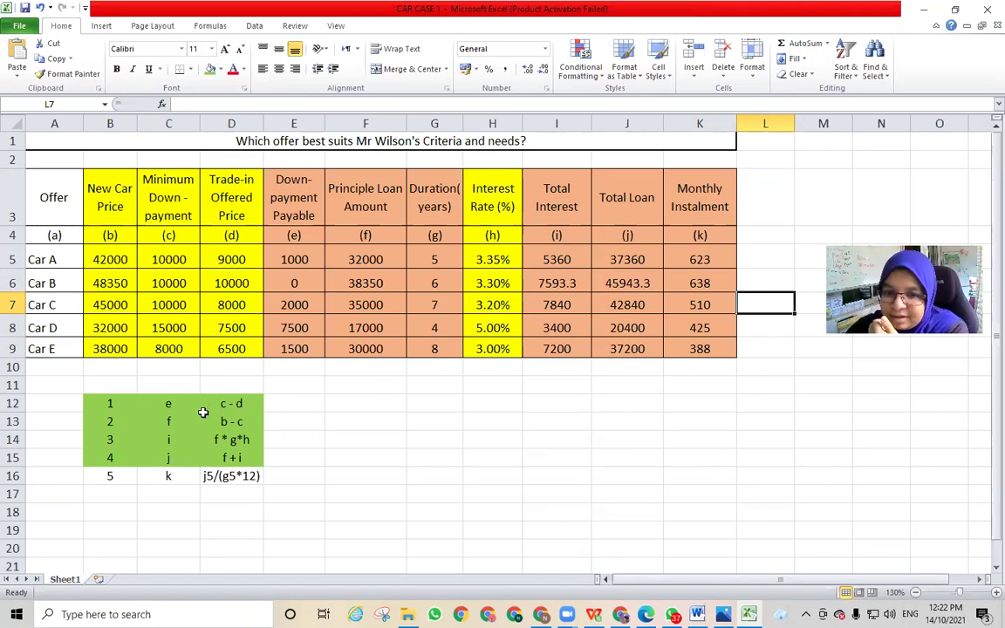
Shade the fifth formula note, B16:D16, with the same light green fill
{"action": "left_click", "coordinate": [122, 476]}
{"action": "left_click_drag", "start_coordinate": [151, 475], "coordinate": [249, 475]}
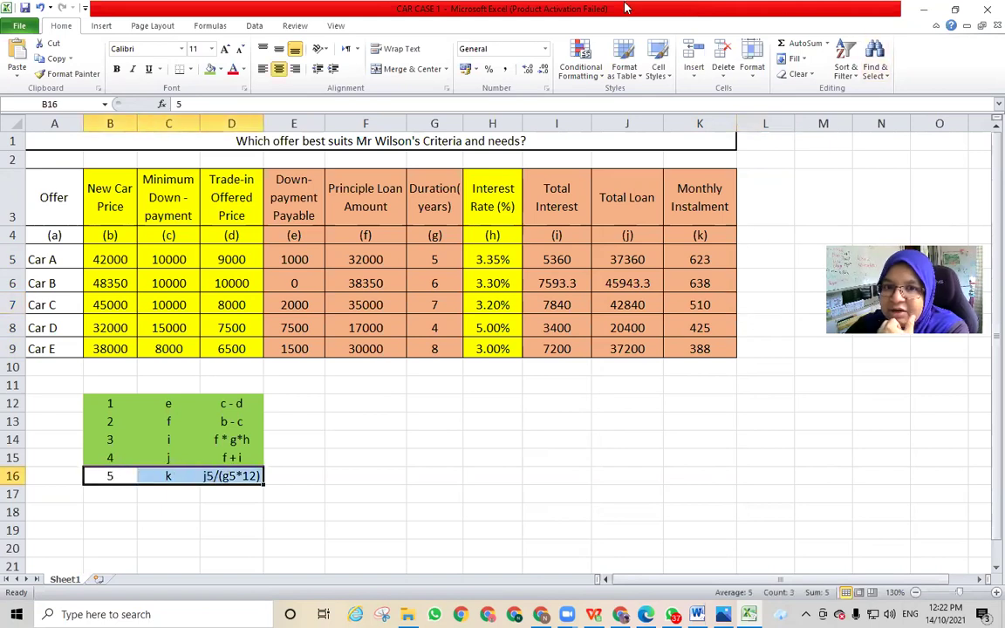
{"action": "left_click", "coordinate": [209, 70]}
{"action": "left_click", "coordinate": [483, 452]}
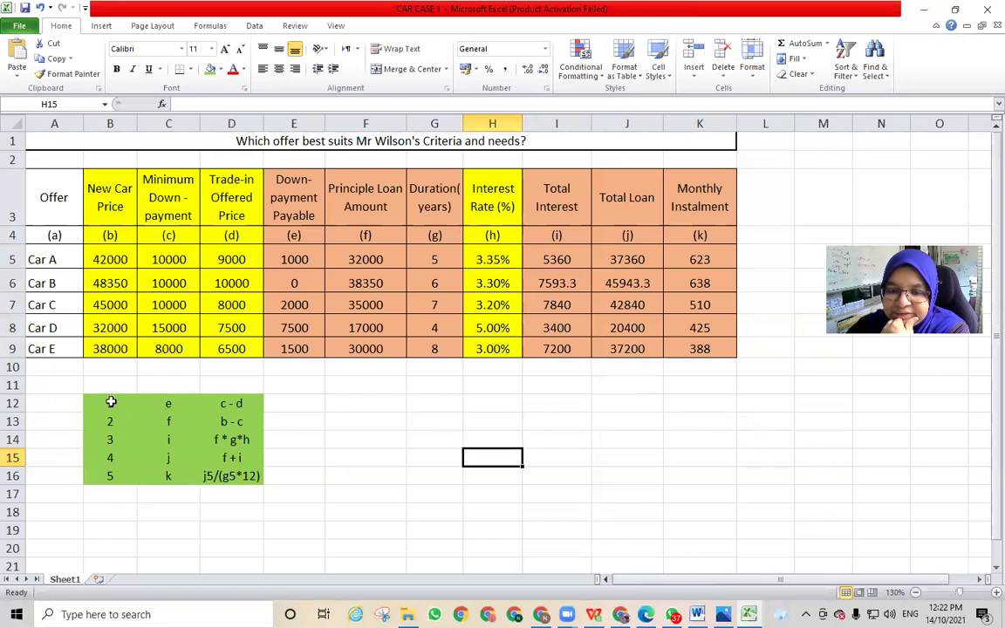
Apply all borders to the formula notes table, B12:D16
{"action": "left_click_drag", "start_coordinate": [111, 401], "coordinate": [218, 467]}
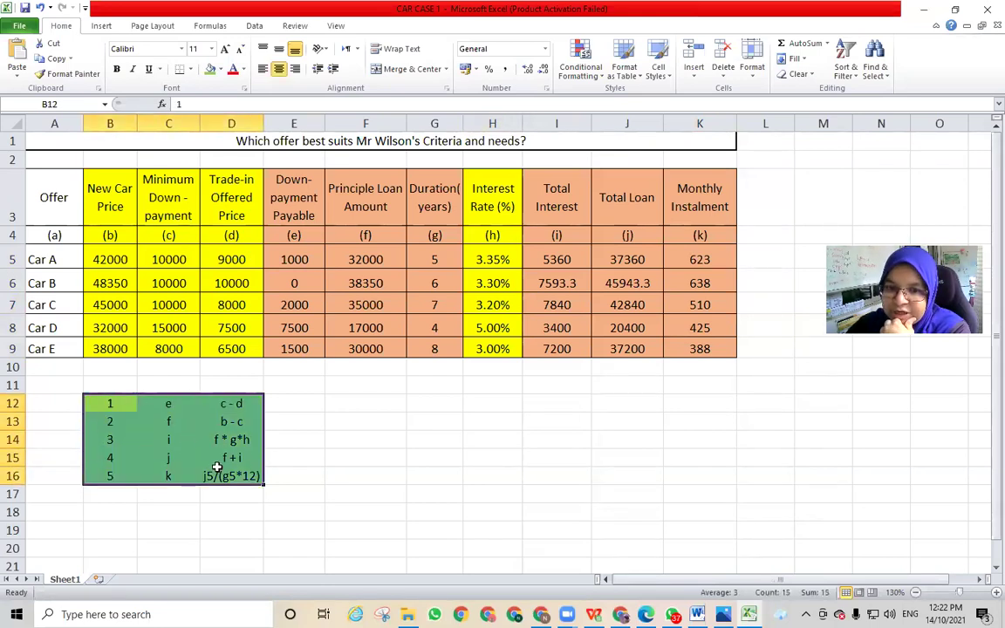
{"action": "left_click", "coordinate": [190, 69]}
{"action": "left_click", "coordinate": [197, 180]}
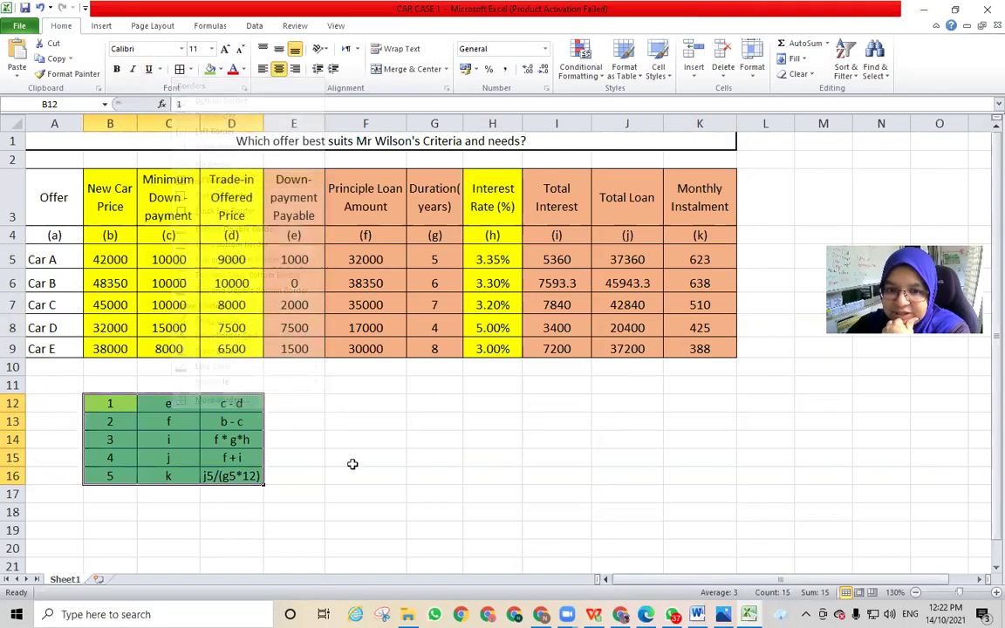
{"action": "left_click", "coordinate": [353, 476]}
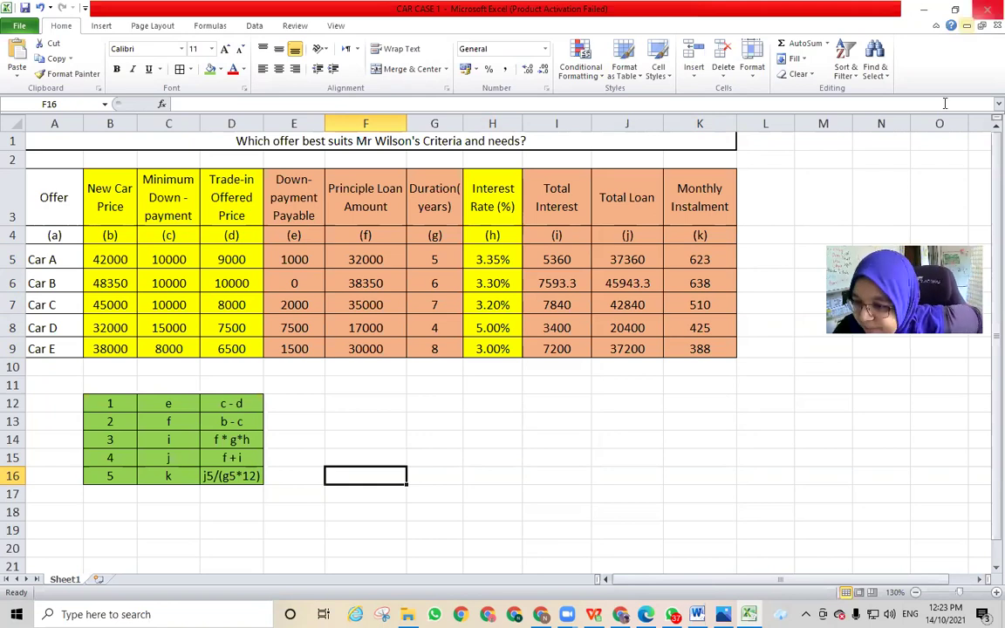
Switch to the Car 2.jpg image in Photos to review the offers and formula instructions, and return to the Excel worksheet
{"action": "key", "text": "alt+Tab"}
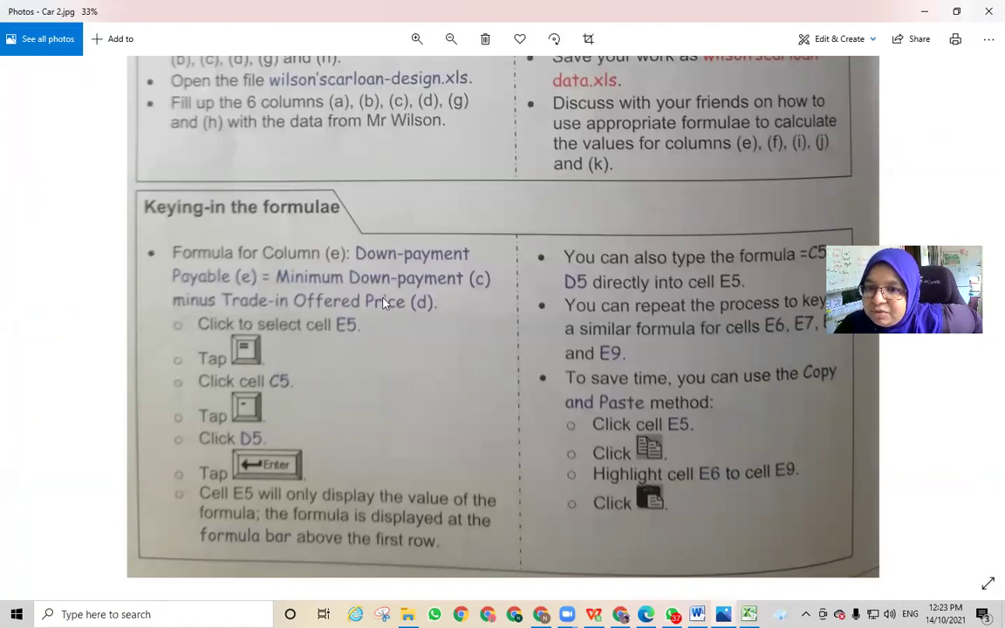
{"action": "key", "text": "alt+Tab"}
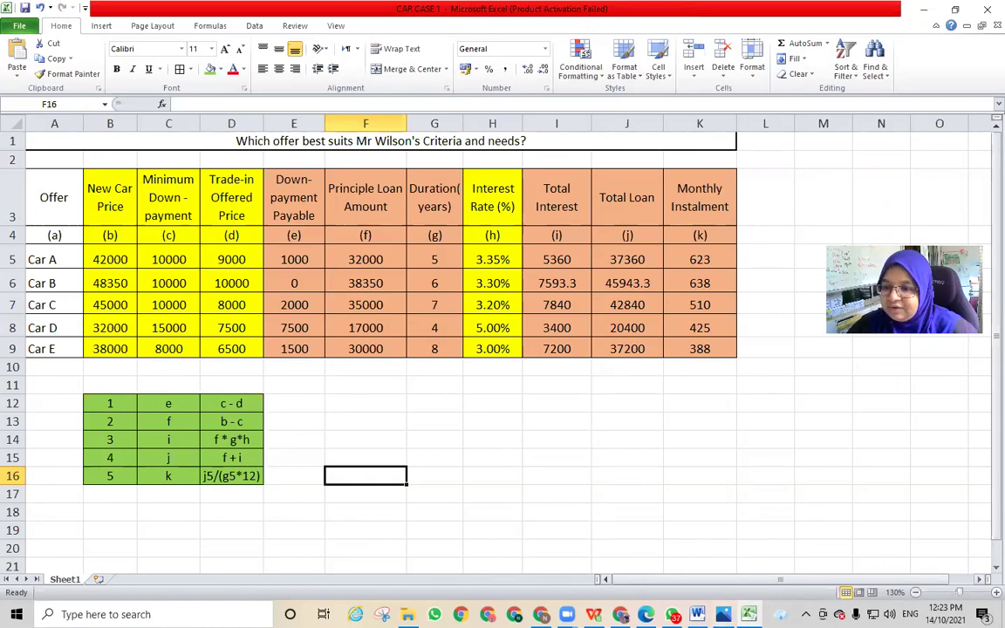
{"action": "key", "text": "alt+Tab"}
{"action": "scroll", "coordinate": [536, 437], "scroll_direction": "down", "scroll_amount": 3}
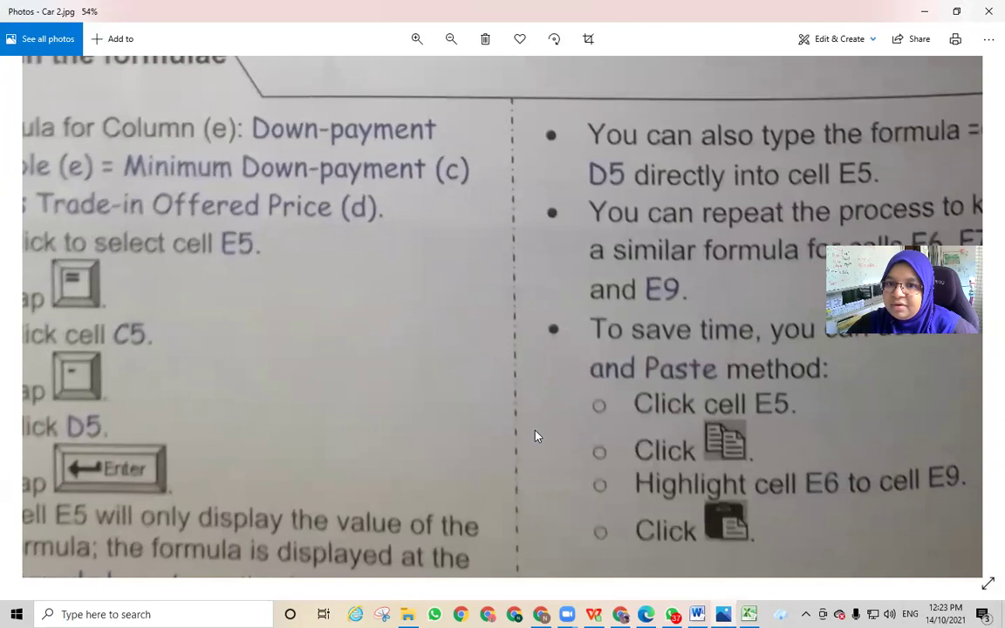
{"action": "scroll", "coordinate": [536, 436], "scroll_direction": "down", "scroll_amount": 2}
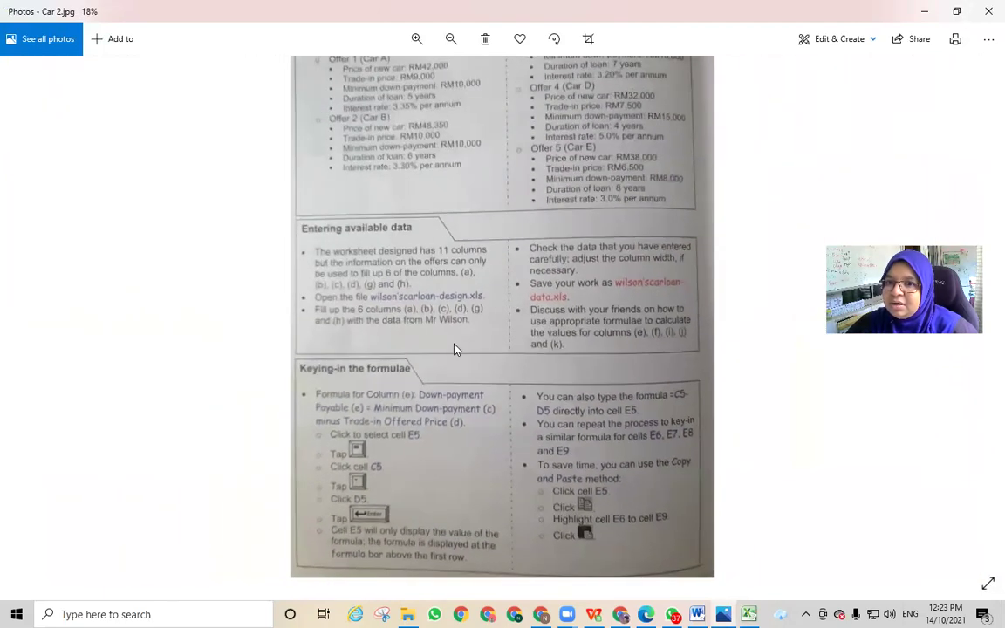
{"action": "left_click_drag", "start_coordinate": [460, 179], "coordinate": [460, 231]}
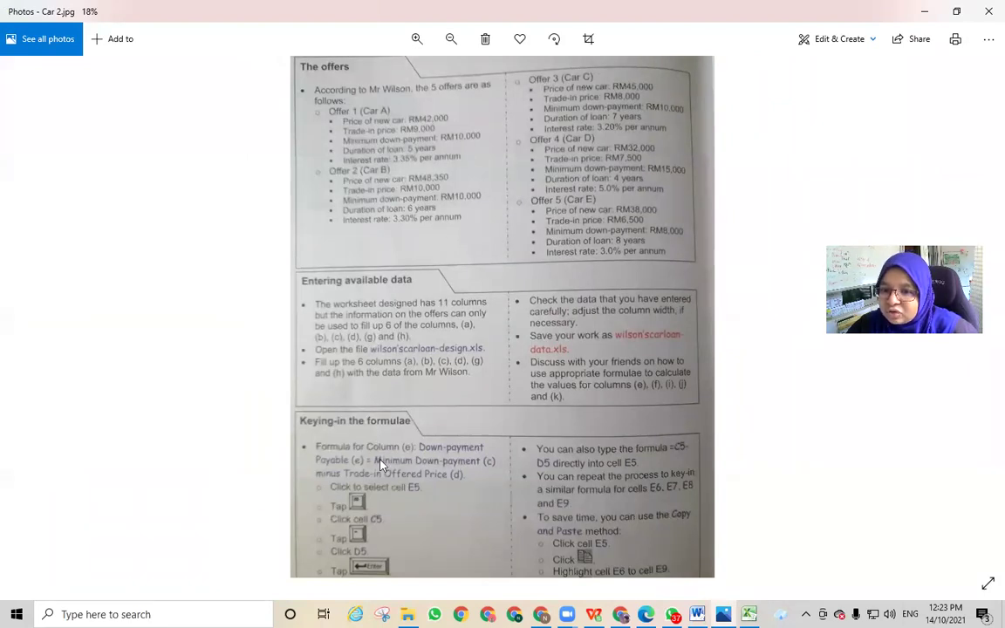
{"action": "key", "text": "alt+Tab"}
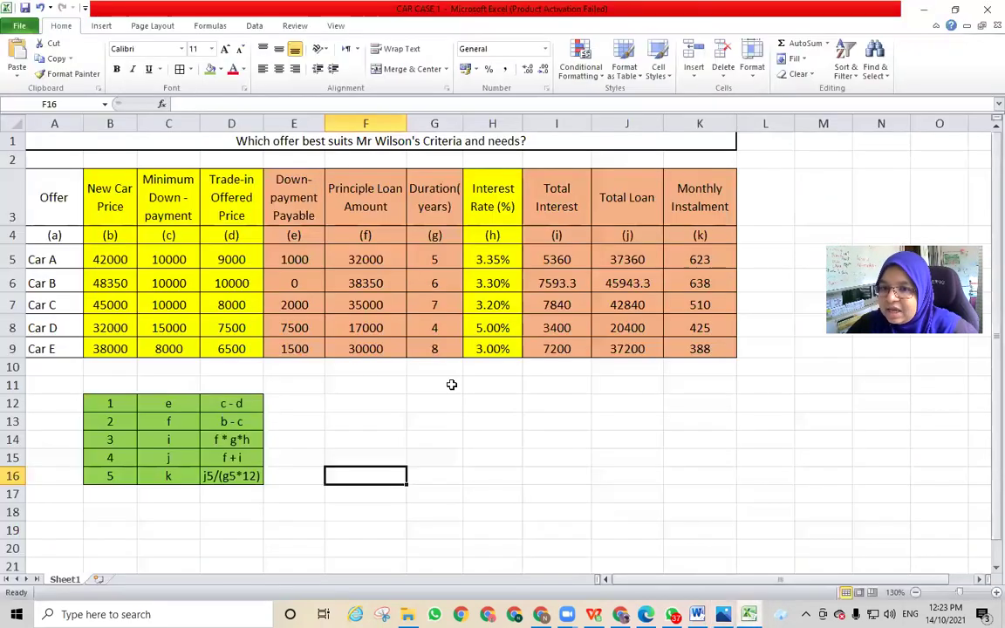
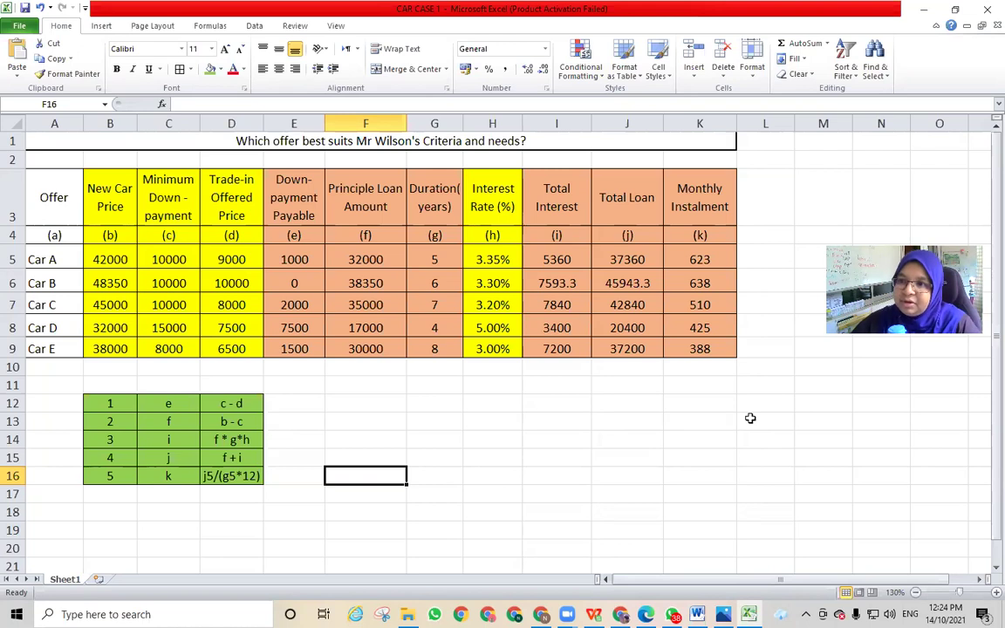
Review the number format settings of the Monthly Instalment cell K5 and close them without changes
{"action": "left_click", "coordinate": [701, 260]}
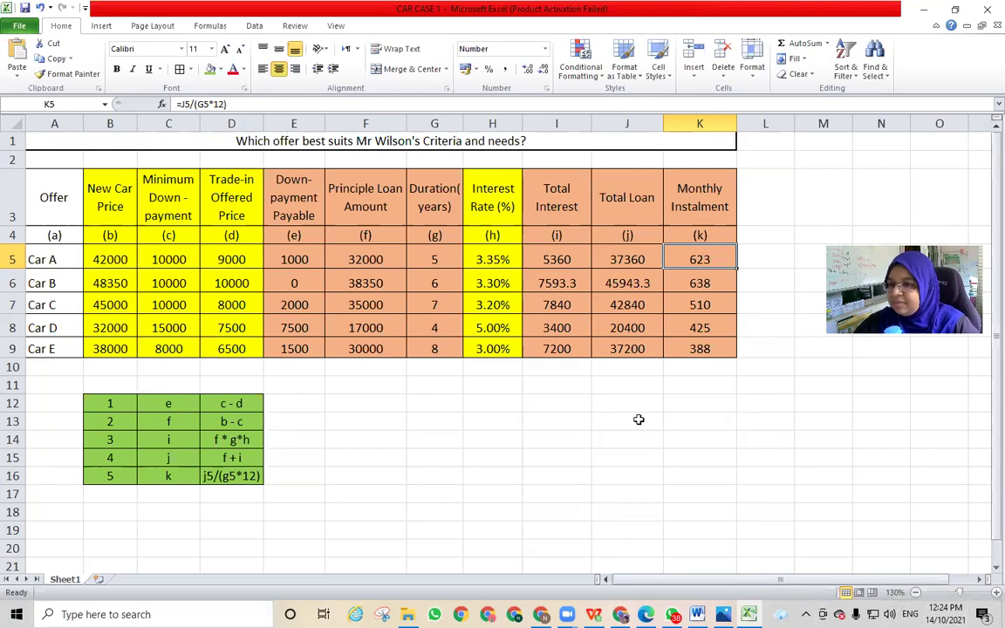
{"action": "left_click", "coordinate": [640, 420]}
{"action": "left_click", "coordinate": [703, 253]}
{"action": "right_click", "coordinate": [703, 253]}
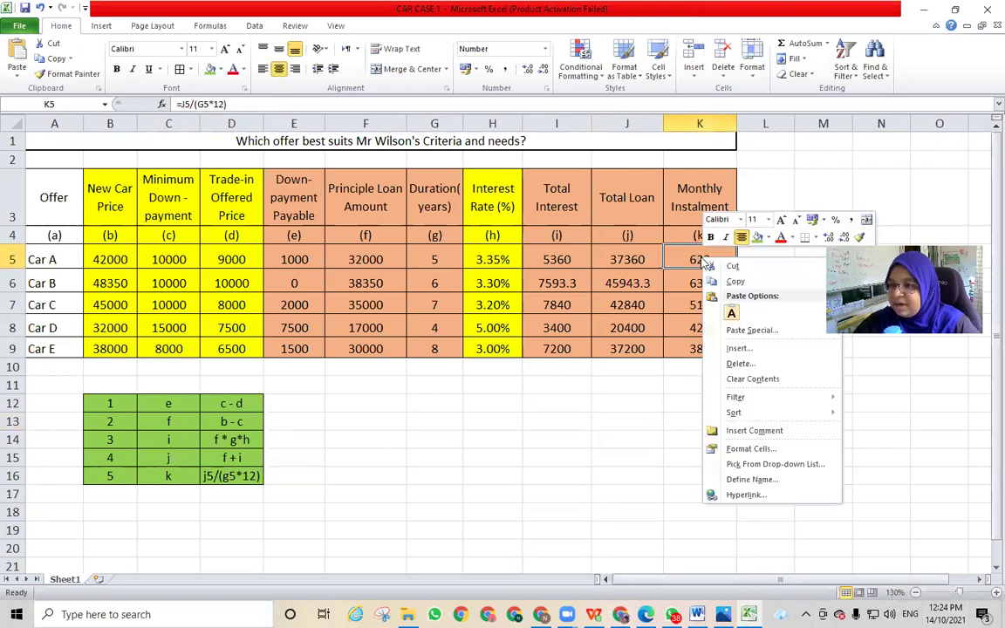
{"action": "left_click", "coordinate": [788, 450]}
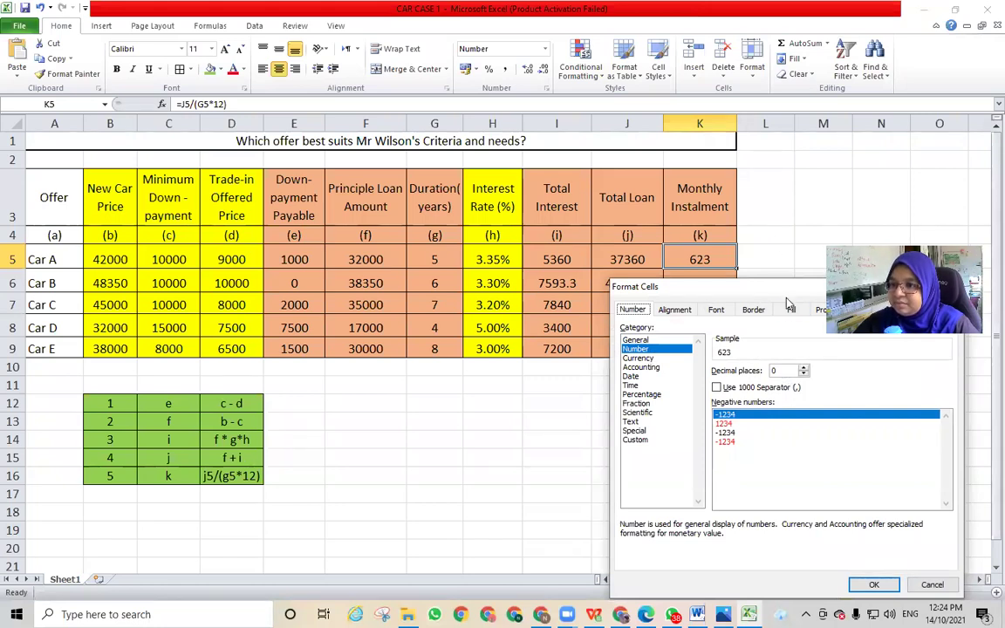
{"action": "left_click_drag", "start_coordinate": [784, 295], "coordinate": [682, 283]}
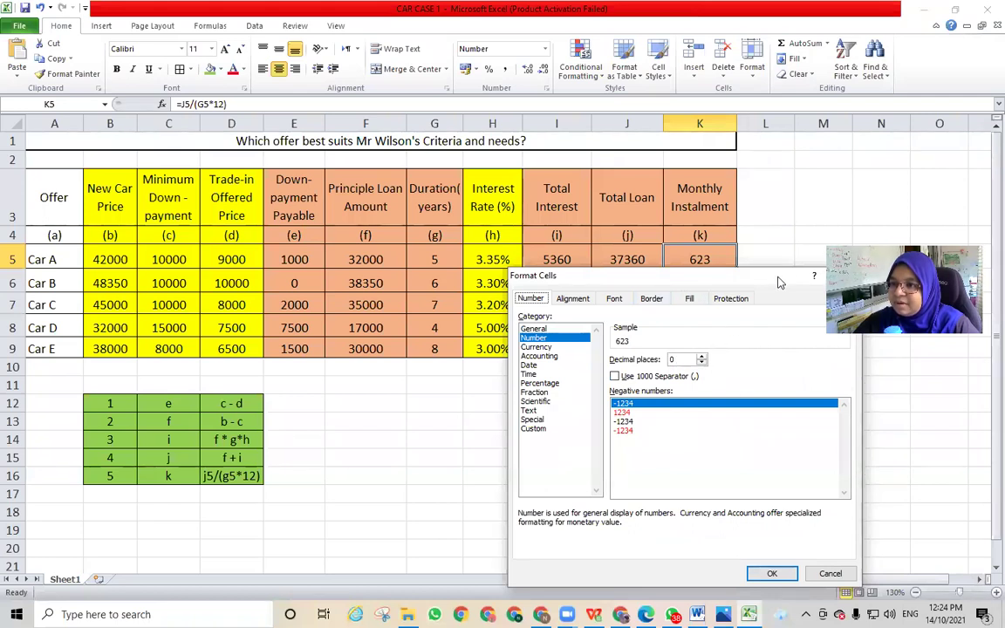
{"action": "left_click_drag", "start_coordinate": [705, 276], "coordinate": [519, 276]}
{"action": "left_click", "coordinate": [658, 278]}
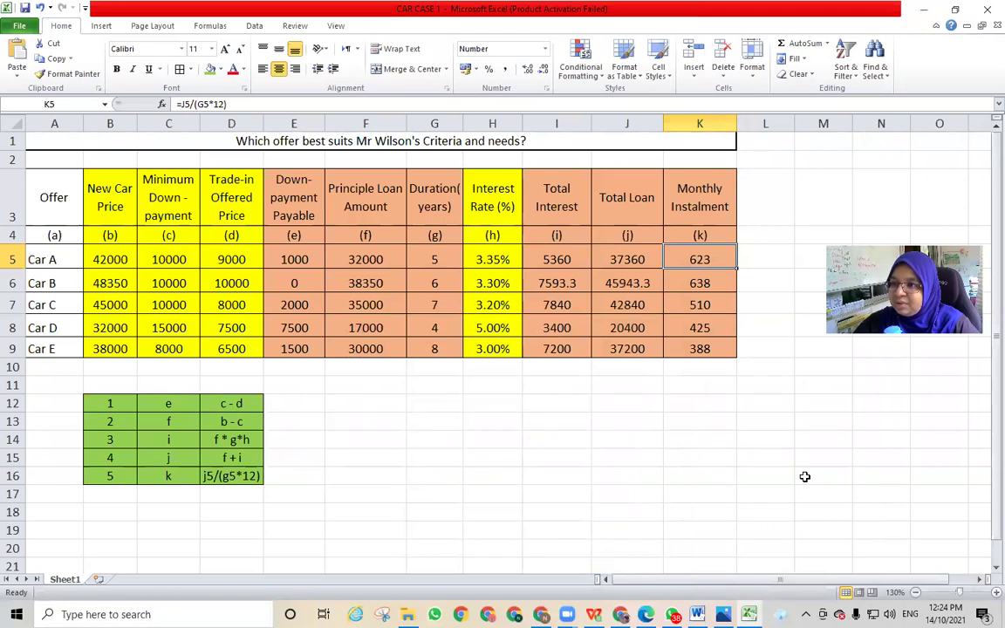
{"action": "left_click", "coordinate": [932, 246]}
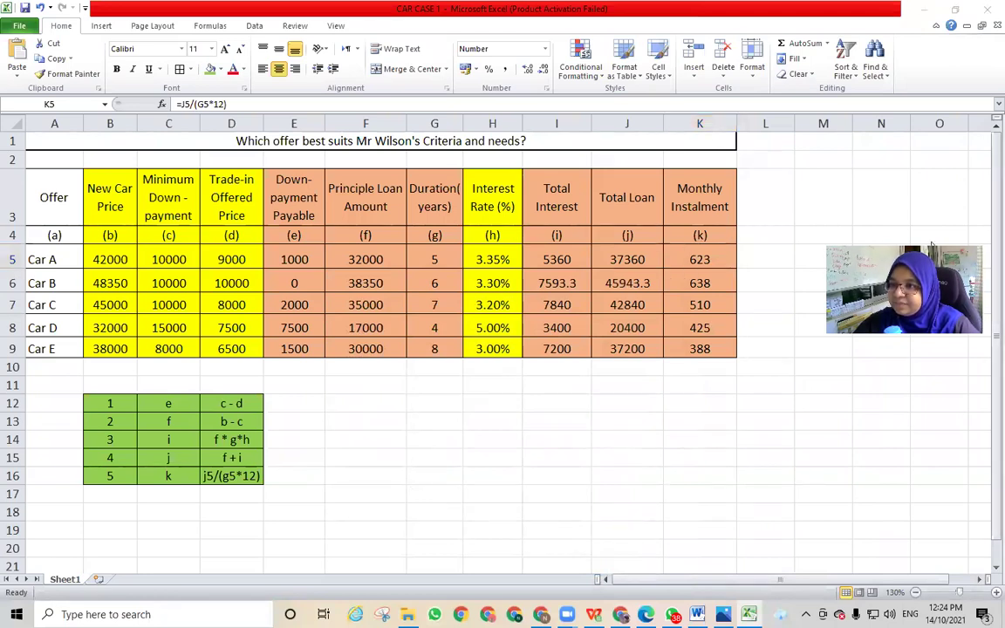
{"action": "left_click_drag", "start_coordinate": [932, 246], "coordinate": [887, 235]}
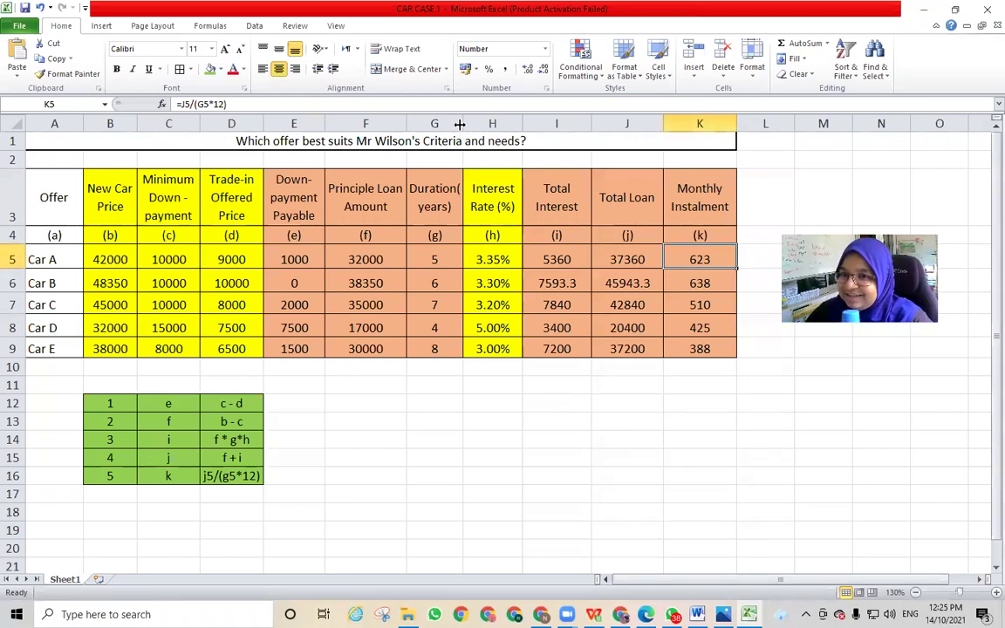
Insert a line break before "(years)" in the Duration header in G3 and adjust column G's width to fit the two-line header
{"action": "left_click_drag", "start_coordinate": [460, 124], "coordinate": [466, 120]}
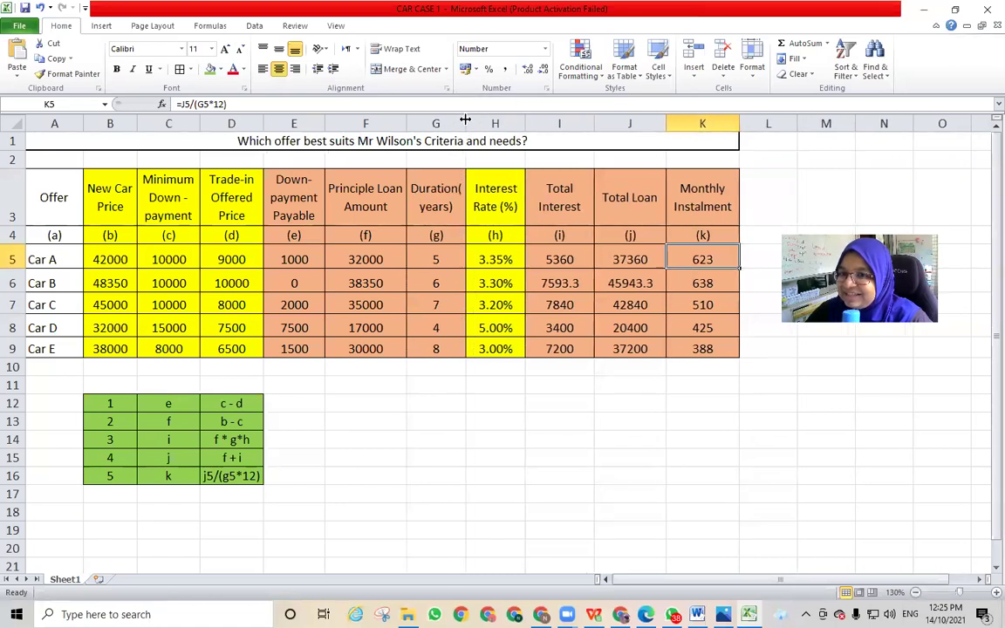
{"action": "left_click", "coordinate": [463, 194]}
{"action": "double_click", "coordinate": [457, 191]}
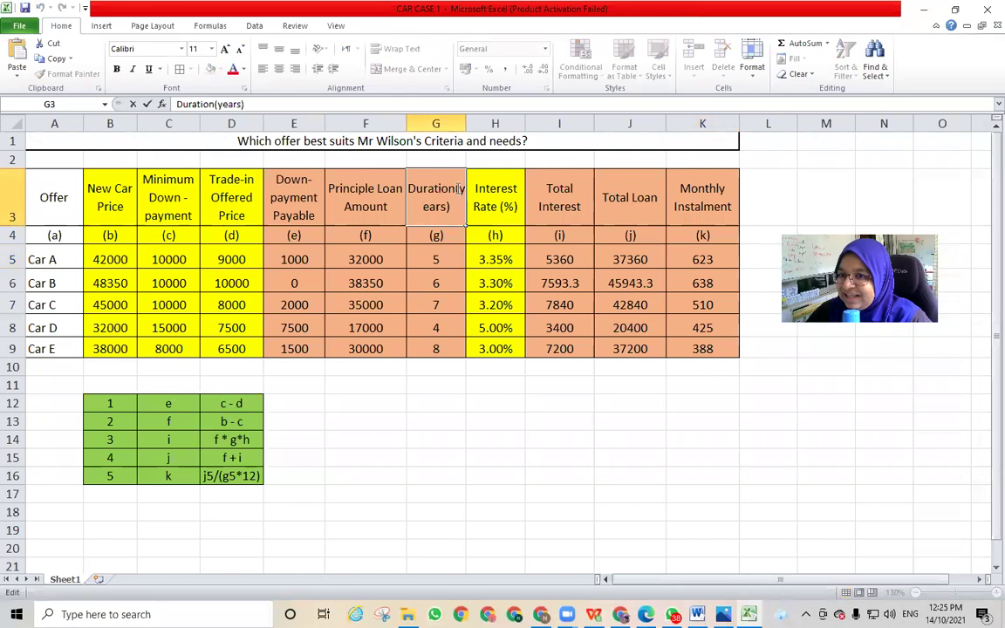
{"action": "key", "text": "alt+Return"}
{"action": "key", "text": "Return"}
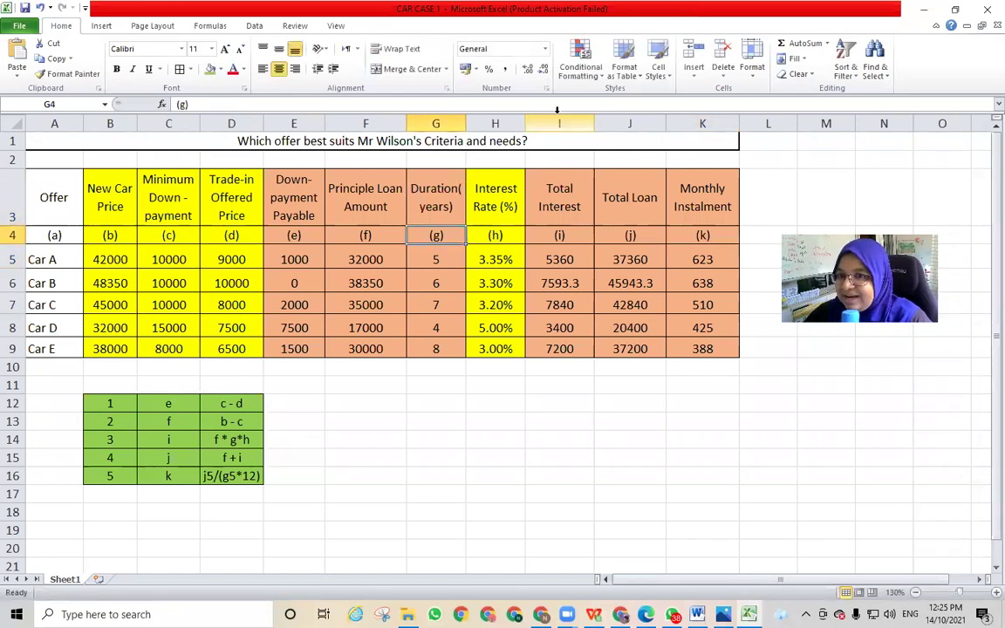
{"action": "left_click", "coordinate": [510, 369]}
{"action": "left_click_drag", "start_coordinate": [466, 123], "coordinate": [460, 125]}
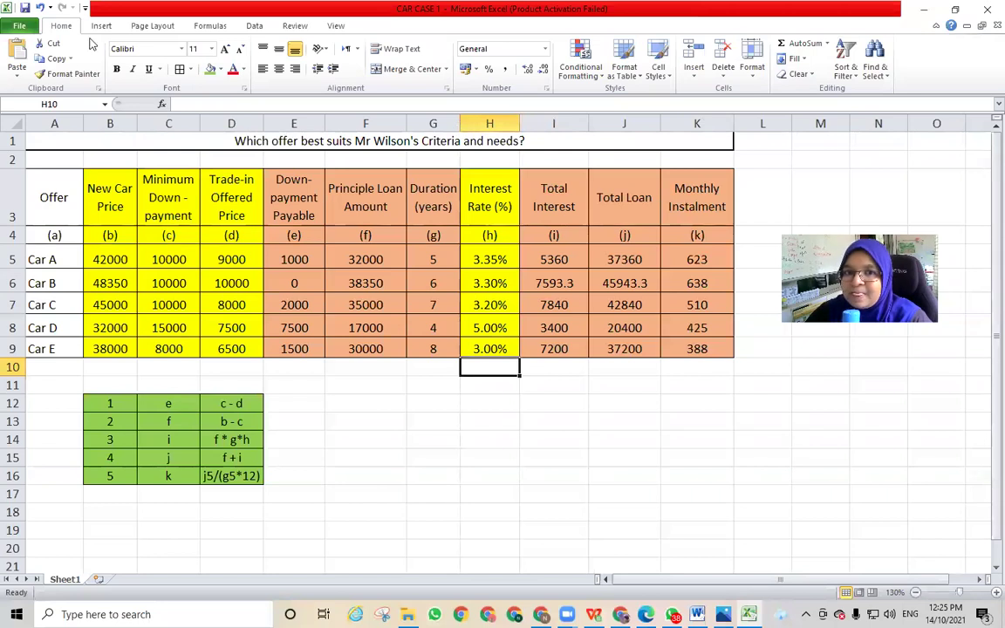